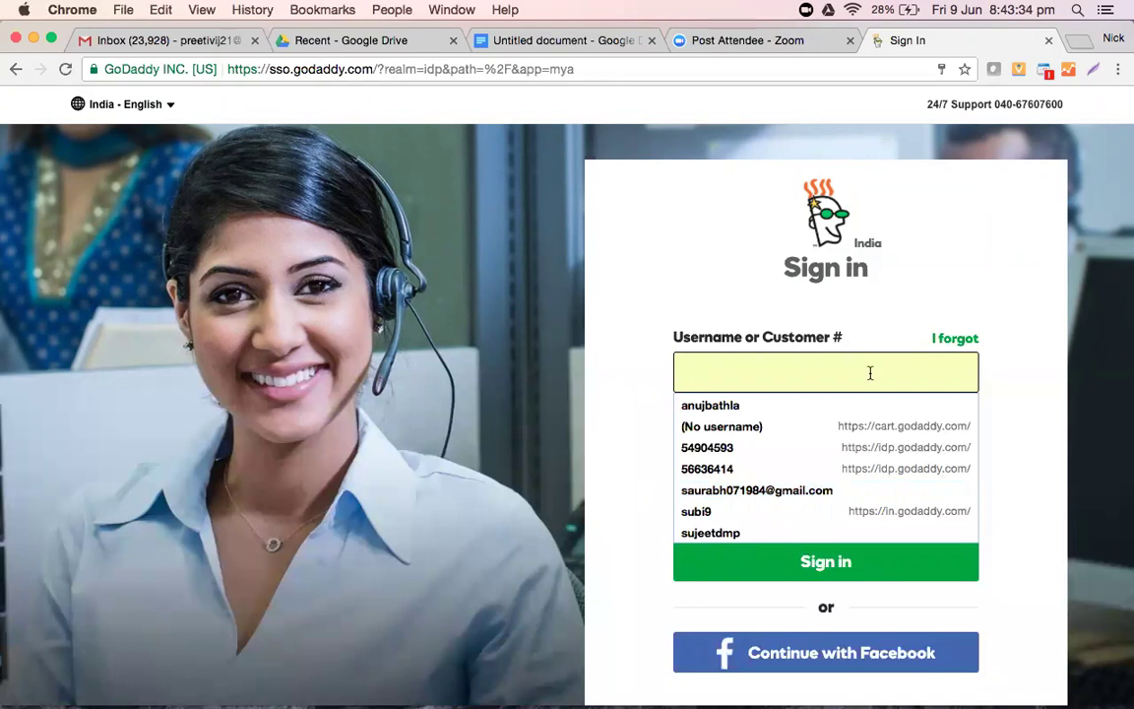
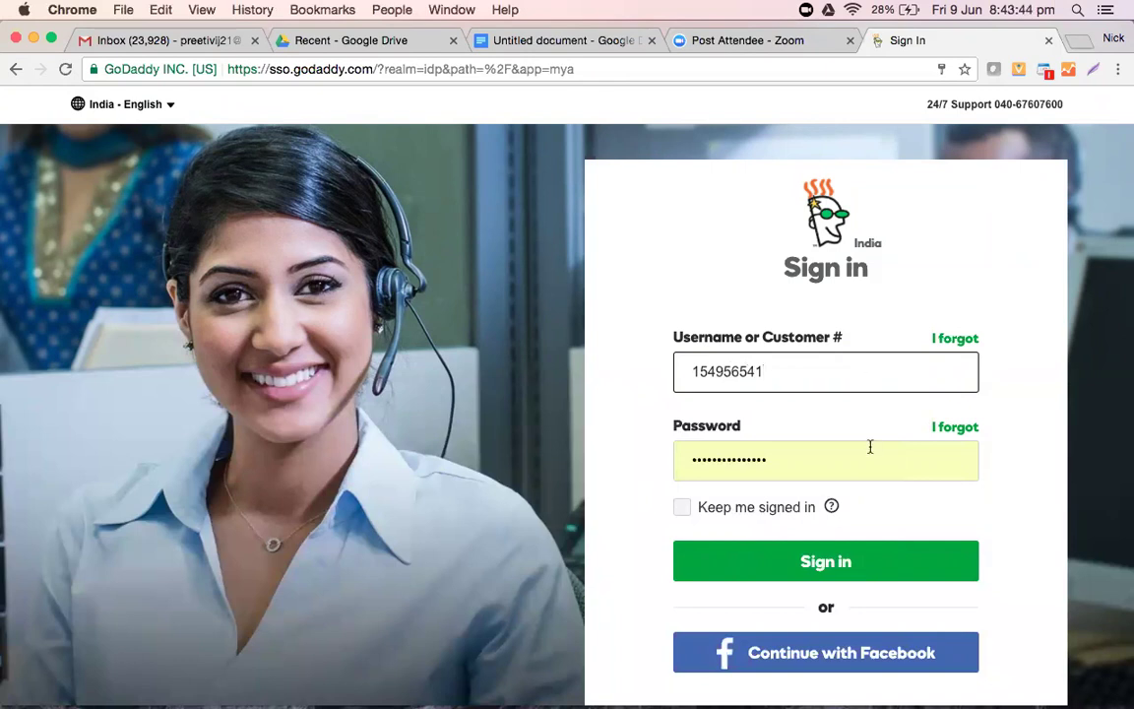
- Sign in to GoDaddy with the customer number, replacing the autofilled password with the account password
{"action": "left_click", "coordinate": [871, 480]}
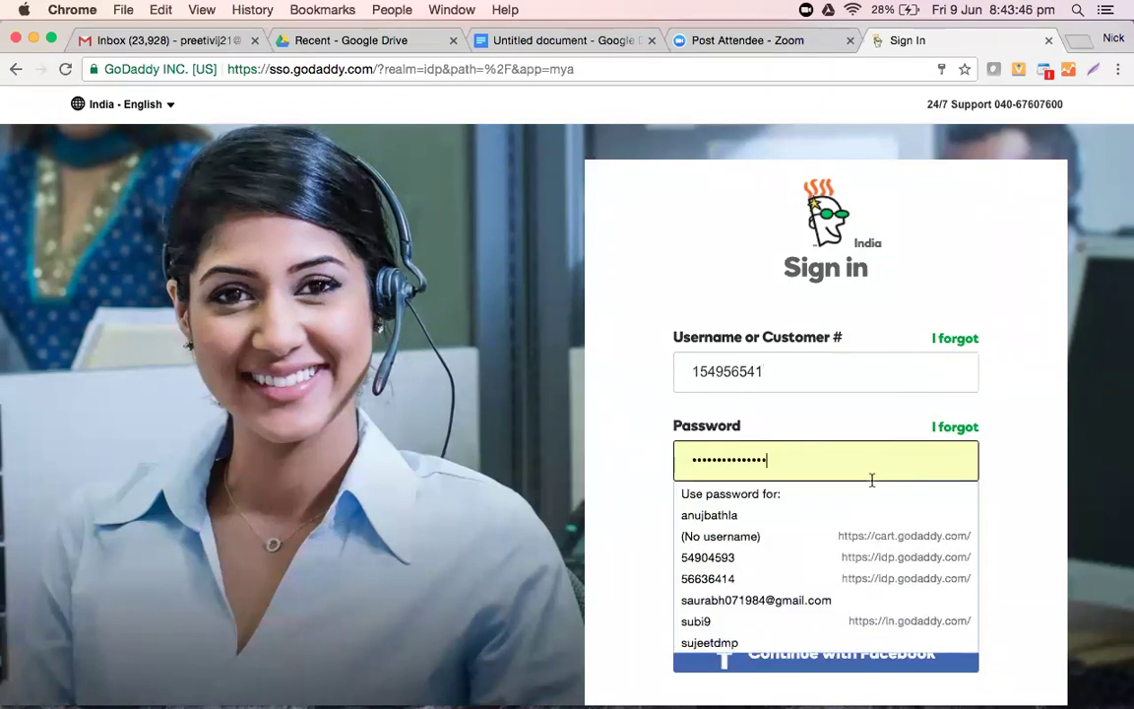
{"action": "key", "text": "BackSpace"}
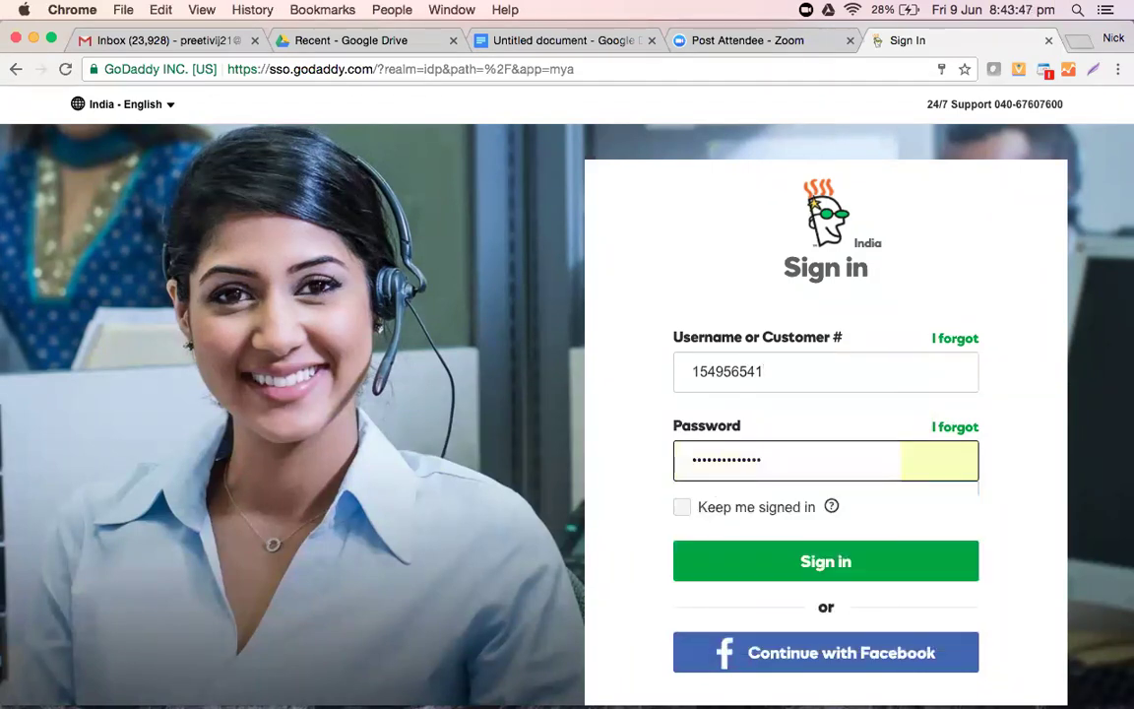
{"action": "key", "text": "BackSpace"}
{"action": "key", "text": "BackSpace"}
{"action": "key", "text": "BackSpace"}
{"action": "key", "text": "BackSpace"}
{"action": "key", "text": "BackSpace"}
{"action": "key", "text": "BackSpace"}
{"action": "key", "text": "BackSpace"}
{"action": "key", "text": "BackSpace"}
{"action": "key", "text": "BackSpace"}
{"action": "key", "text": "BackSpace"}
{"action": "key", "text": "BackSpace"}
{"action": "key", "text": "BackSpace"}
{"action": "key", "text": "BackSpace"}
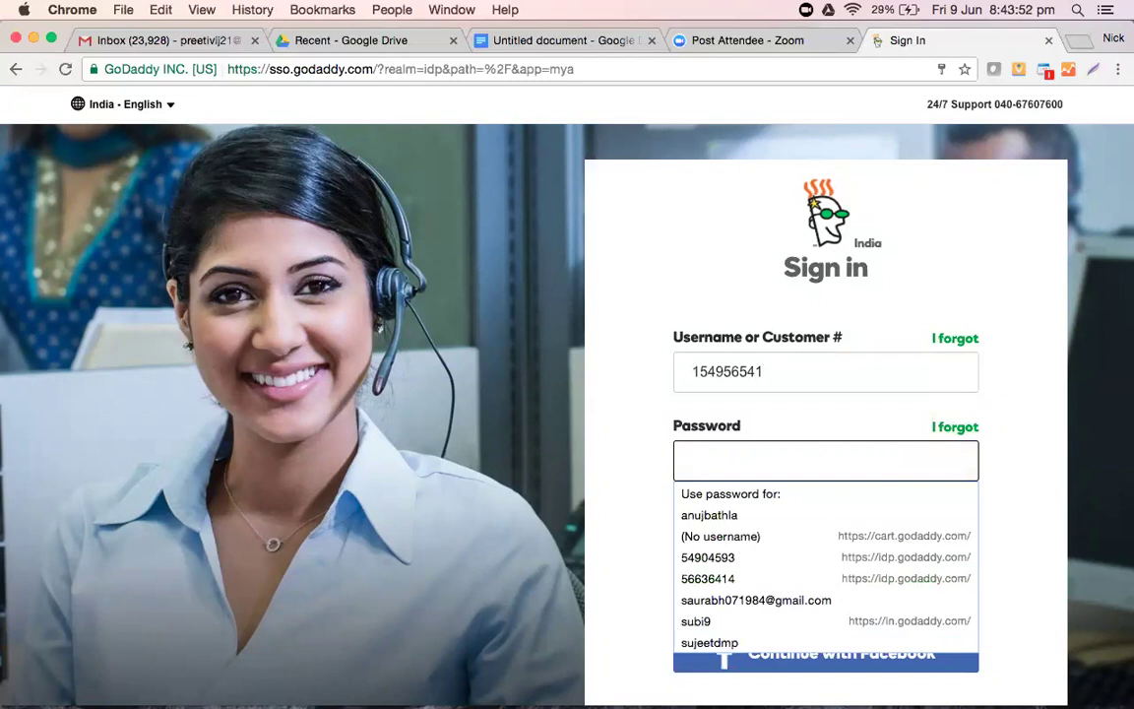
{"action": "type", "text": "***********"}
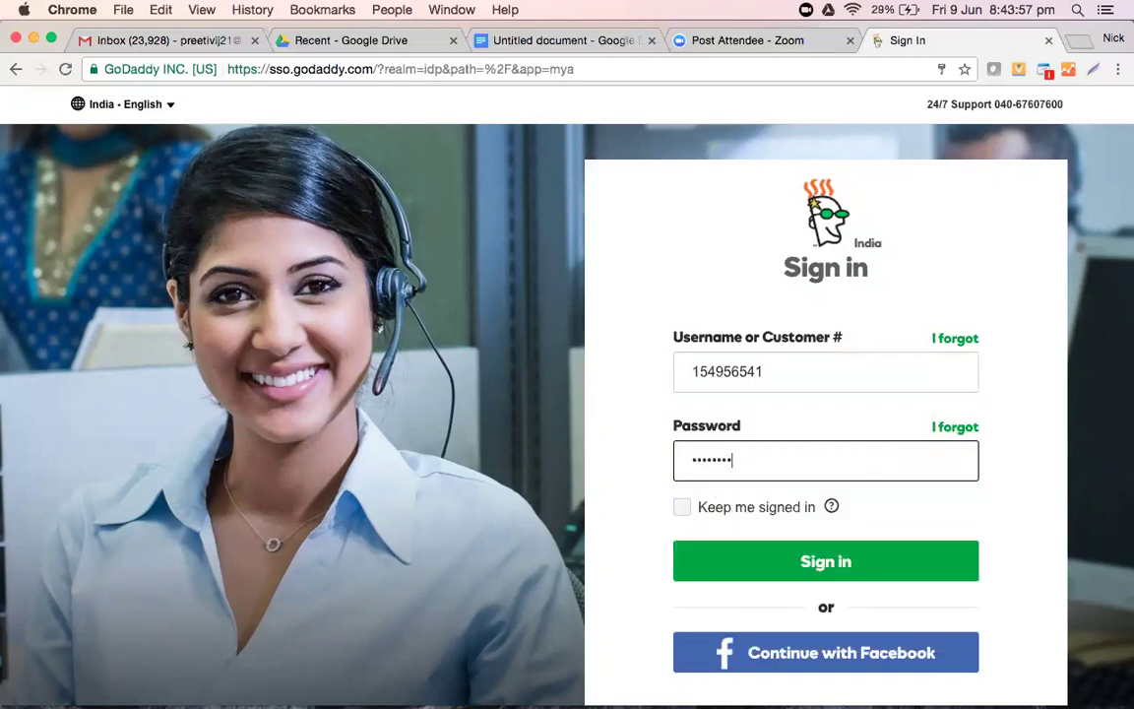
{"action": "key", "text": "Return"}
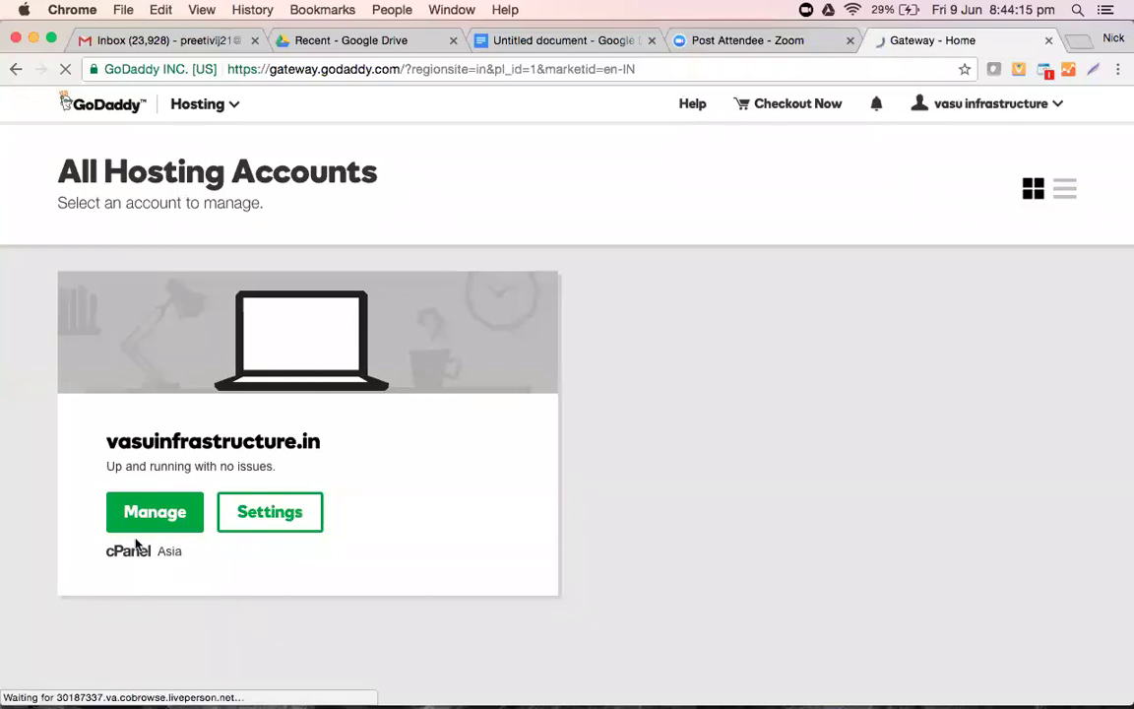
- Manage the vasuinfrastructure.in hosting account and launch its WordPress admin from the building tools
{"action": "left_click", "coordinate": [154, 514]}
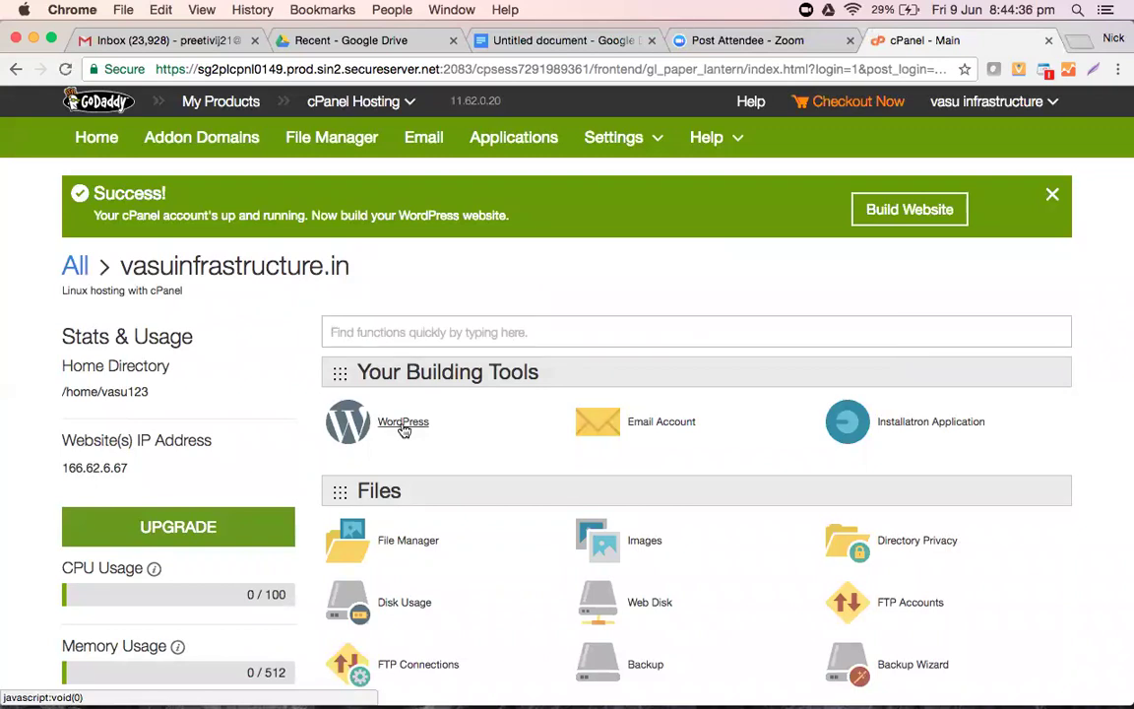
{"action": "left_click", "coordinate": [402, 430]}
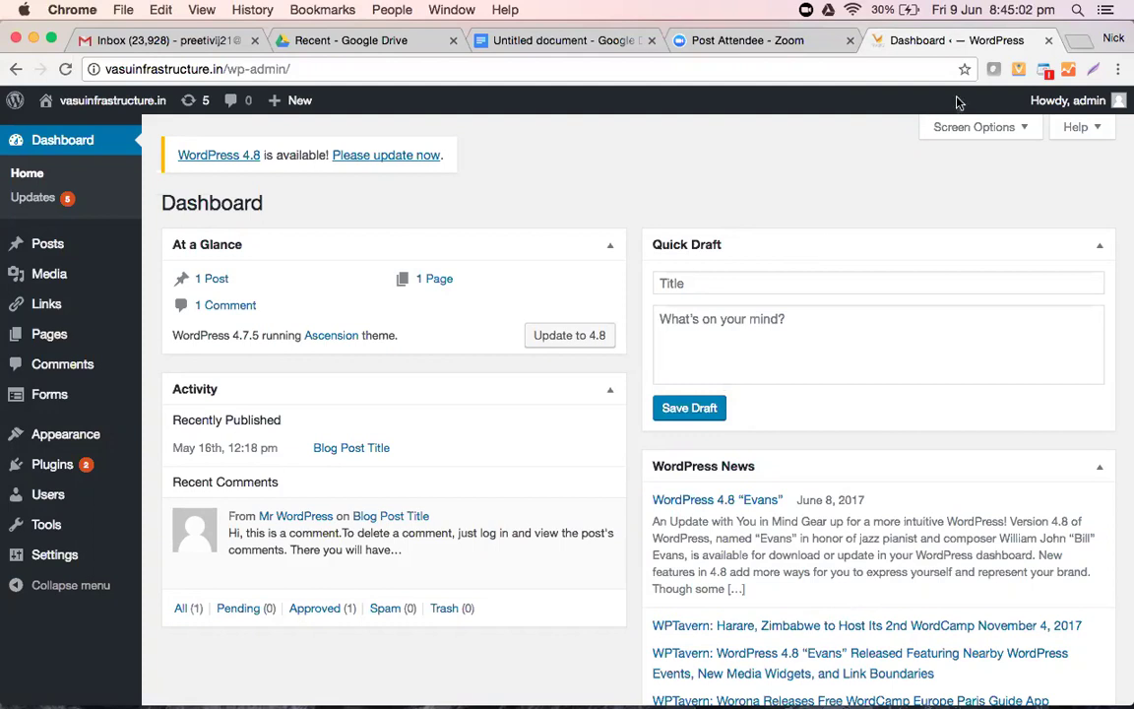
- Open Installed Plugins and scroll through the 8 plugins (5 active, 3 inactive), then open a new tab
{"action": "mouse_move", "coordinate": [49, 275]}
{"action": "mouse_move", "coordinate": [46, 326]}
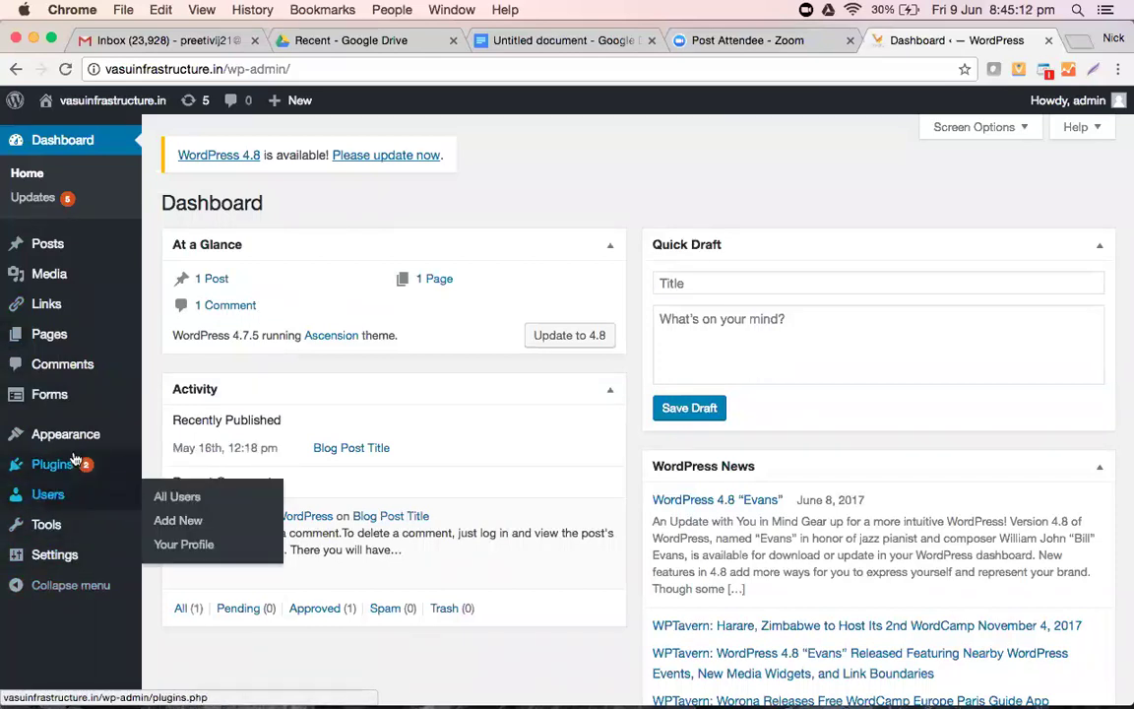
{"action": "left_click", "coordinate": [66, 466]}
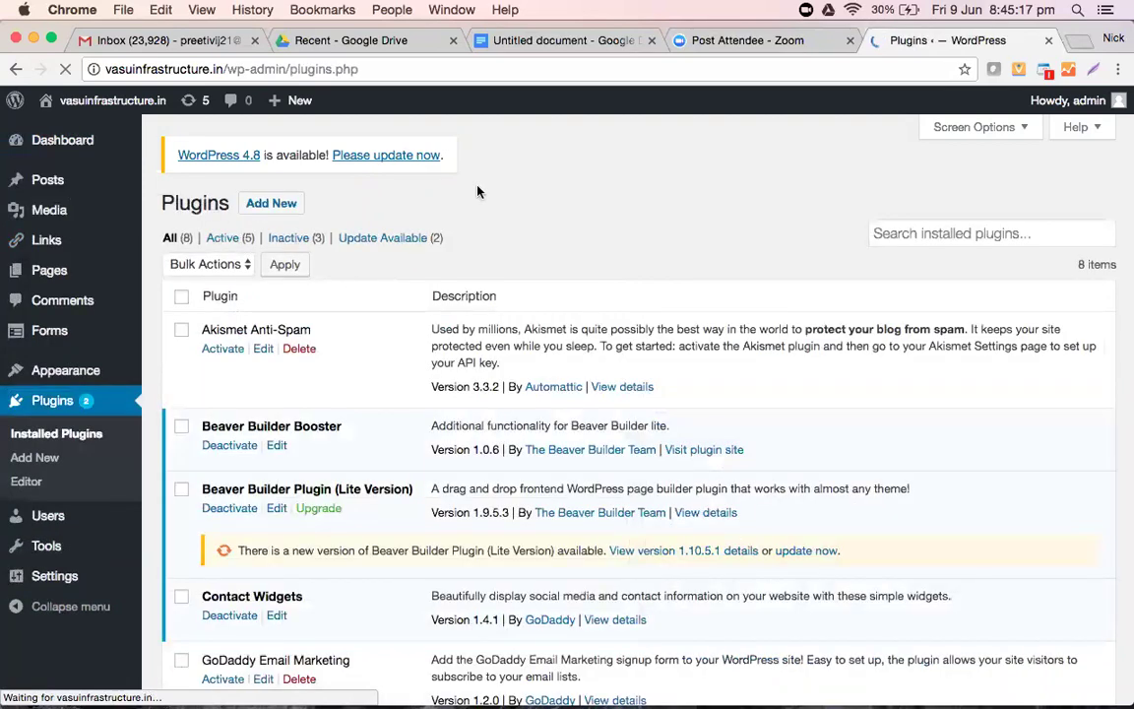
{"action": "scroll", "coordinate": [653, 221], "scroll_direction": "down", "scroll_amount": 5}
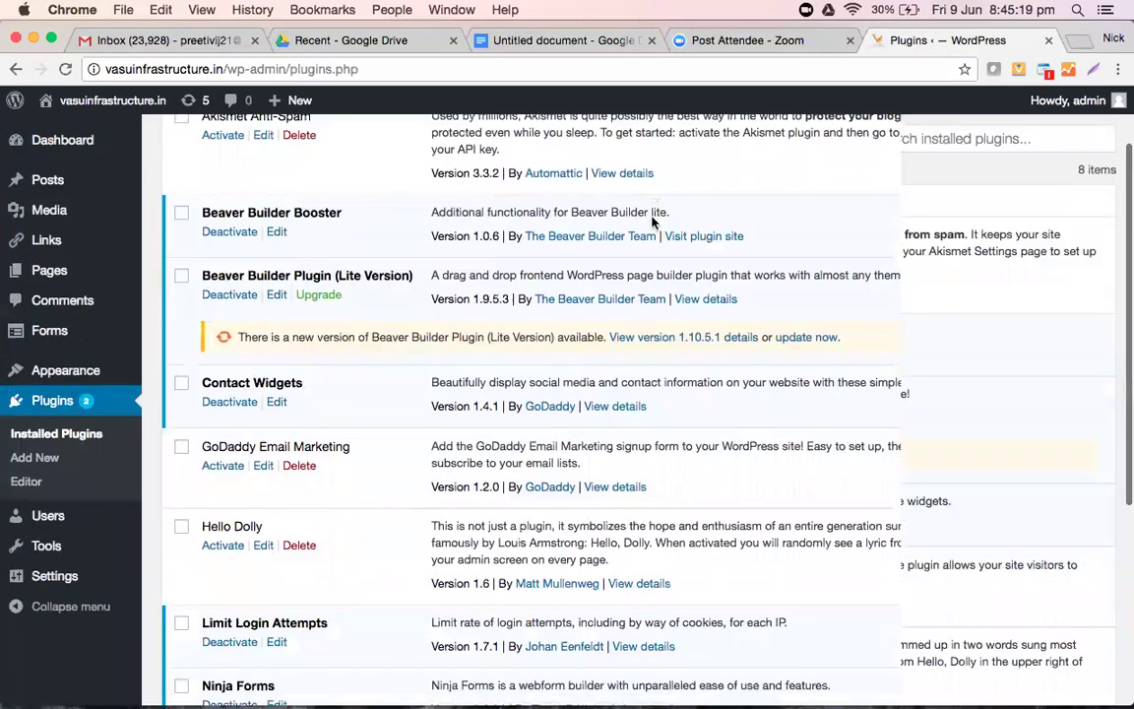
{"action": "scroll", "coordinate": [653, 221], "scroll_direction": "down", "scroll_amount": 1}
{"action": "scroll", "coordinate": [653, 221], "scroll_direction": "up", "scroll_amount": 1}
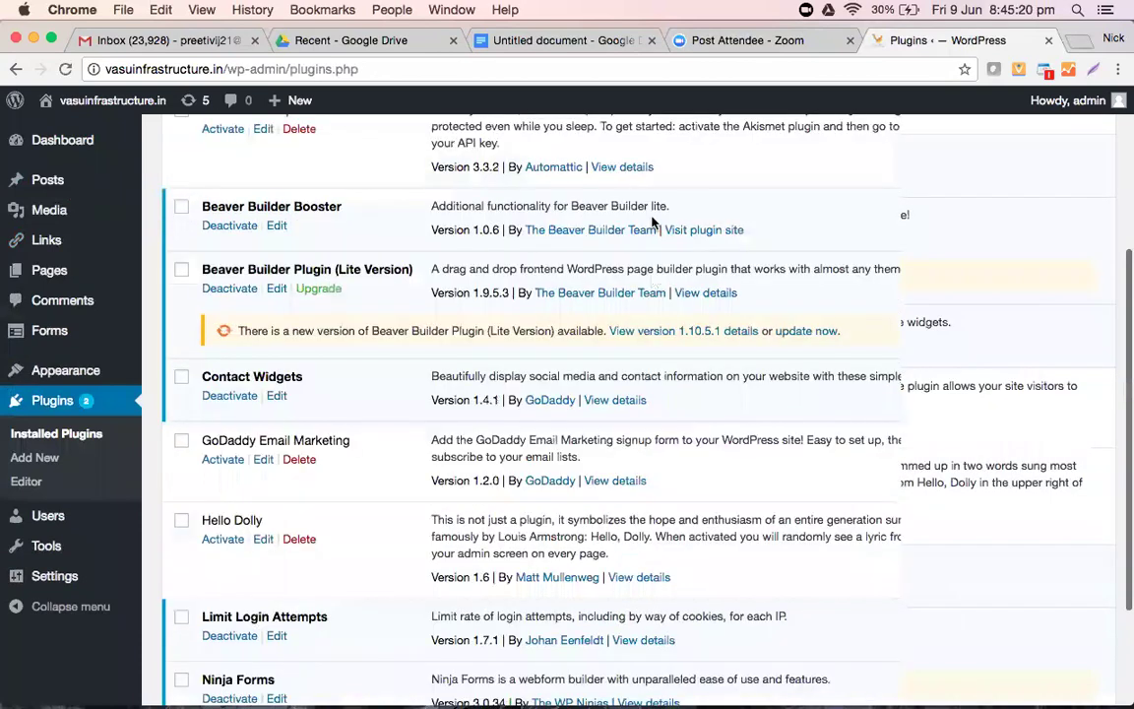
{"action": "scroll", "coordinate": [652, 221], "scroll_direction": "up", "scroll_amount": 5}
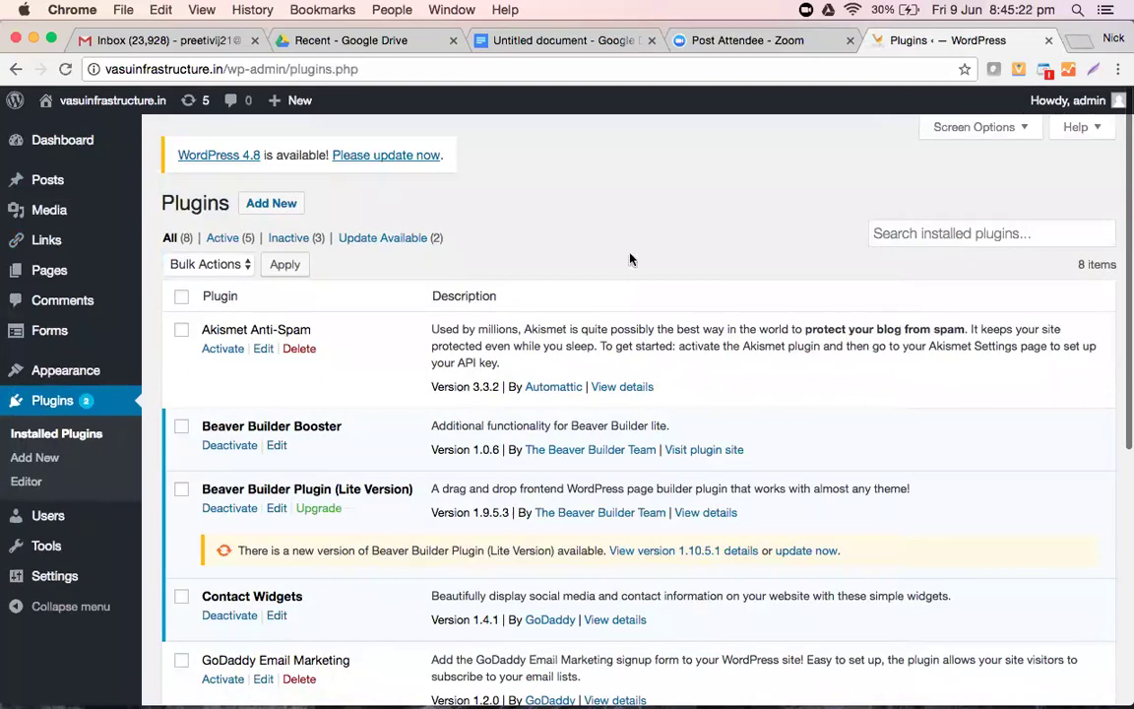
{"action": "scroll", "coordinate": [629, 258], "scroll_direction": "down", "scroll_amount": 8}
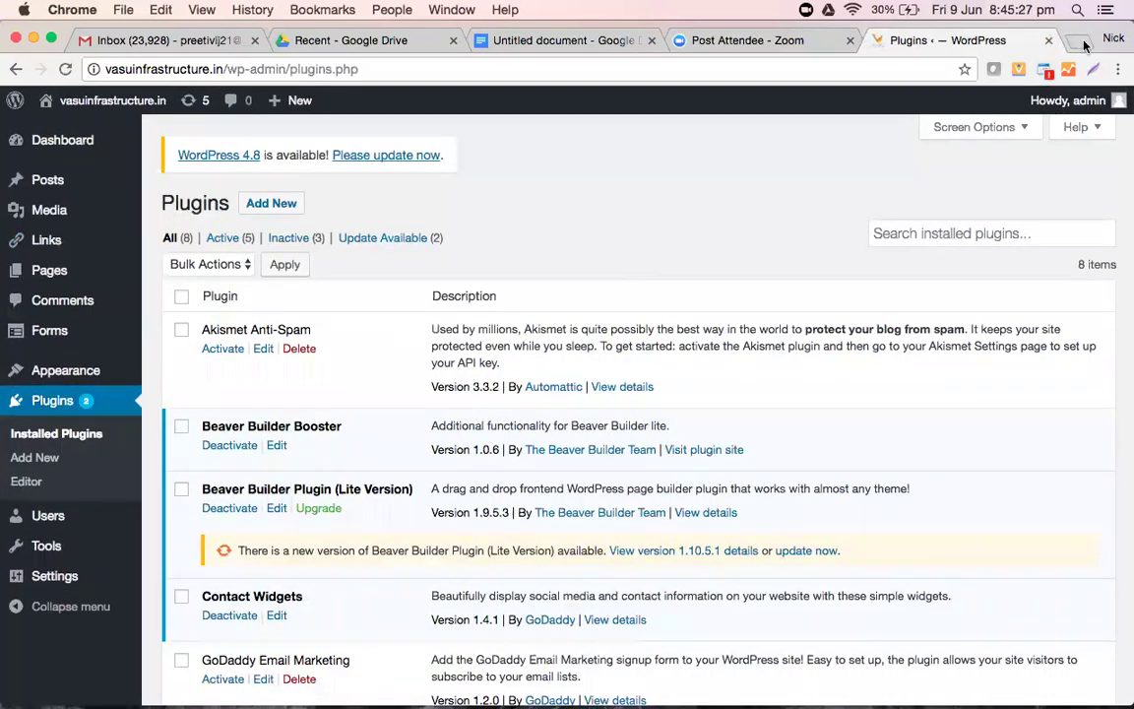
{"action": "key", "text": "super+t"}
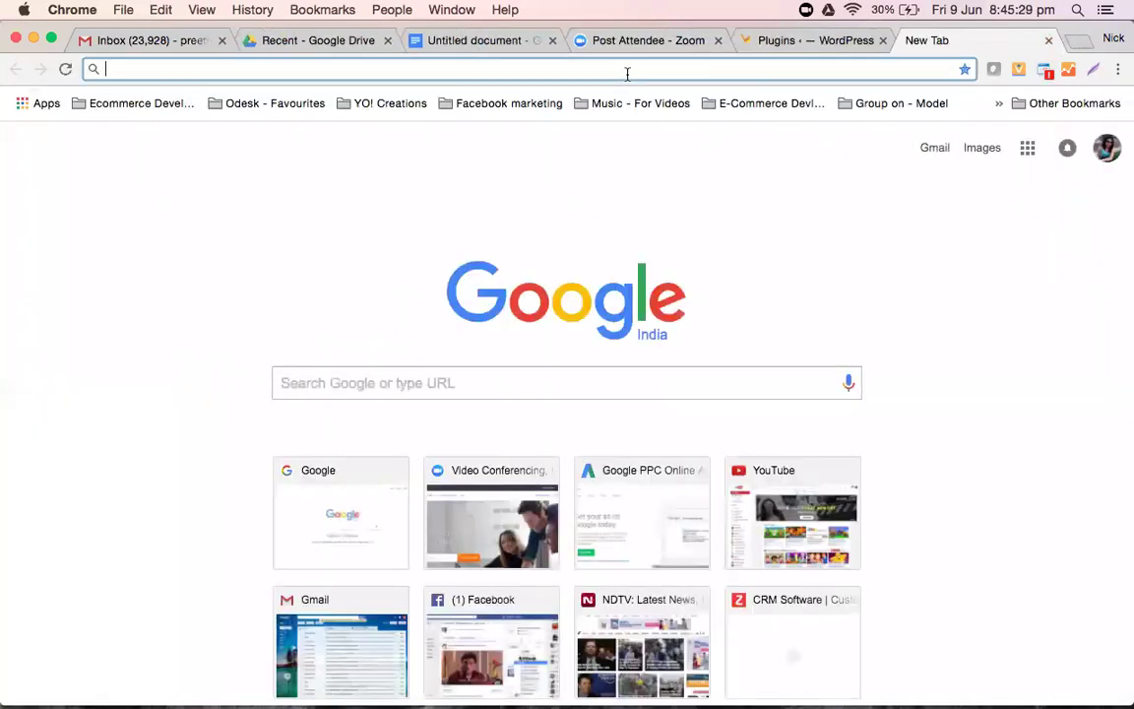
- Load google.co.in/analytics and sign in to Analytics, reaching Audience Overview with 992 sessions and 946 users
{"action": "type", "text": "google.co.in"}
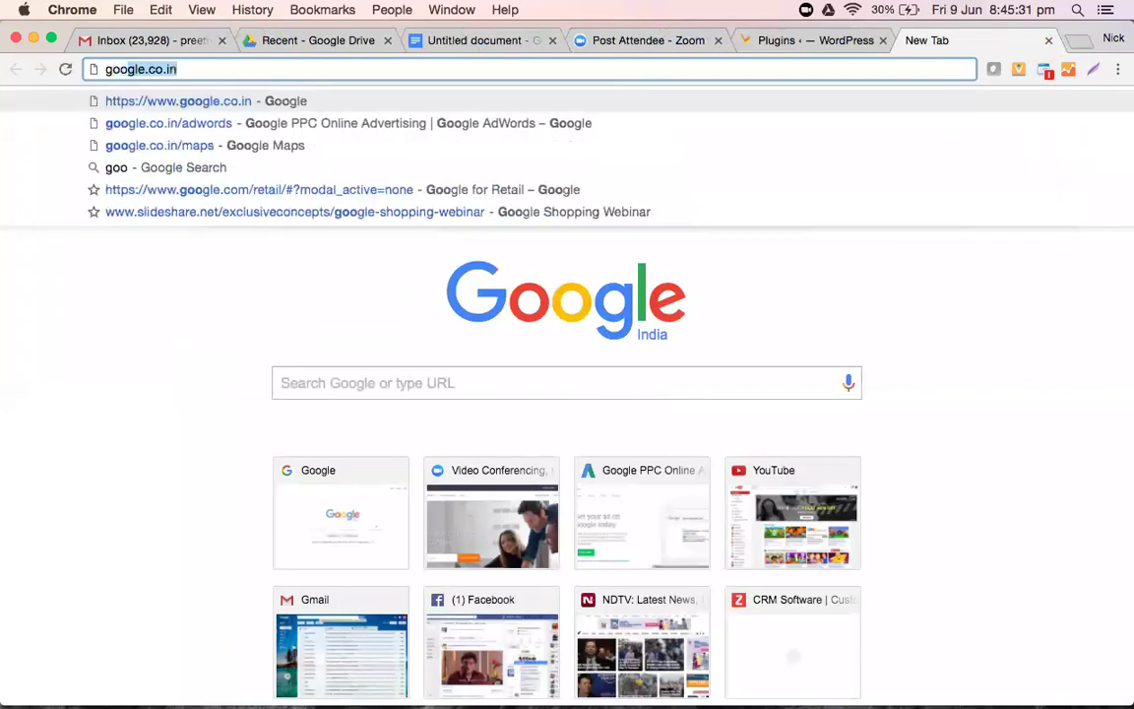
{"action": "type", "text": "/analytics"}
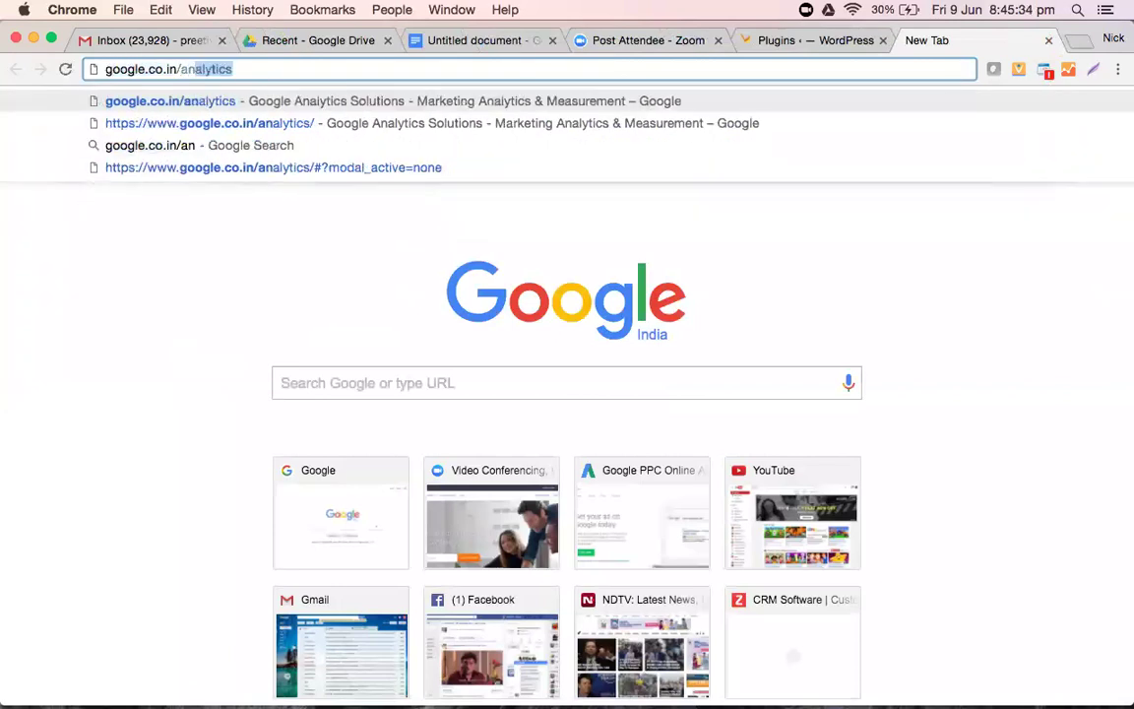
{"action": "key", "text": "Return"}
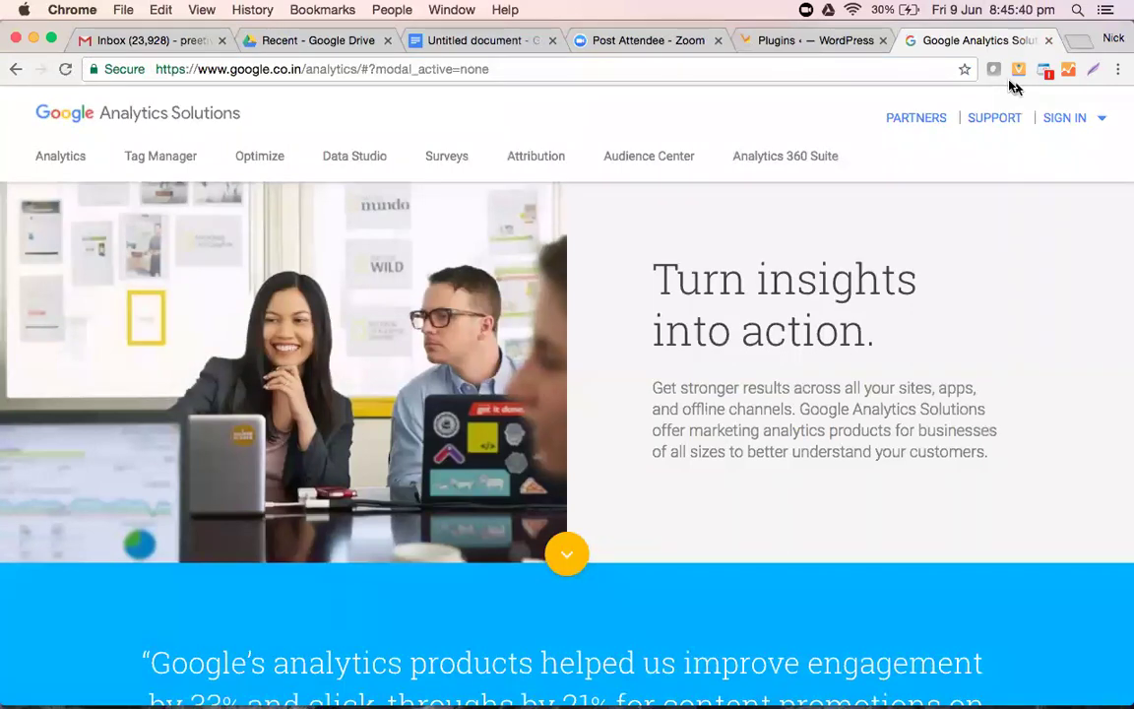
{"action": "left_click", "coordinate": [1068, 119]}
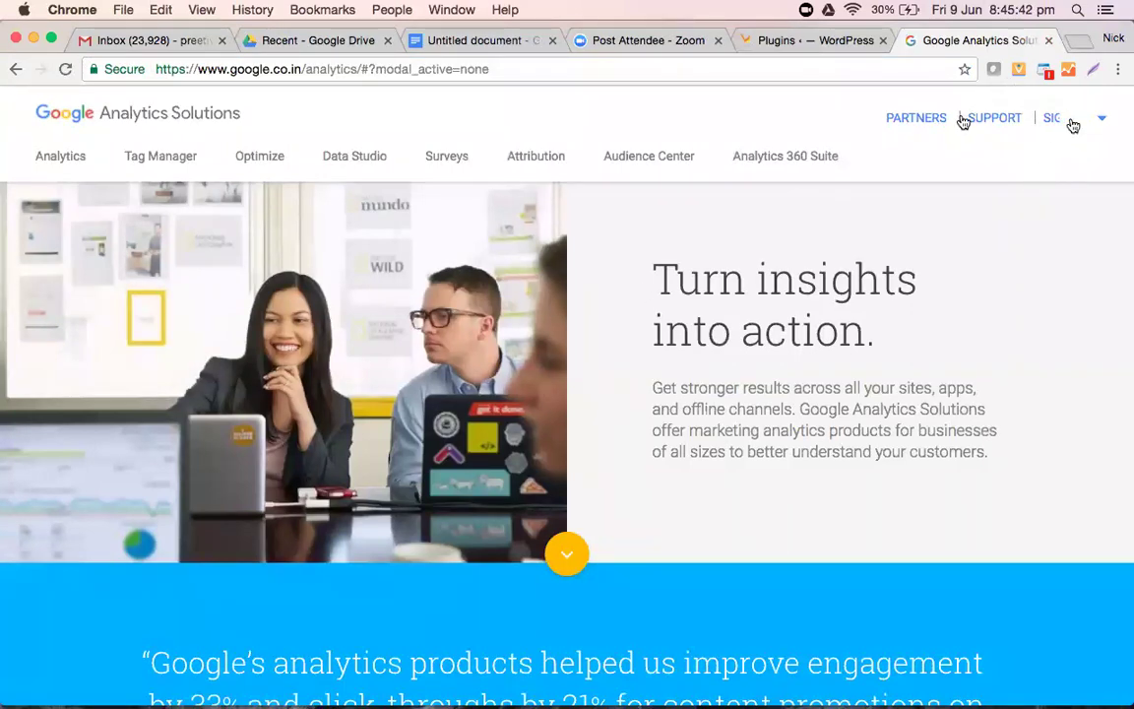
{"action": "left_click", "coordinate": [959, 119]}
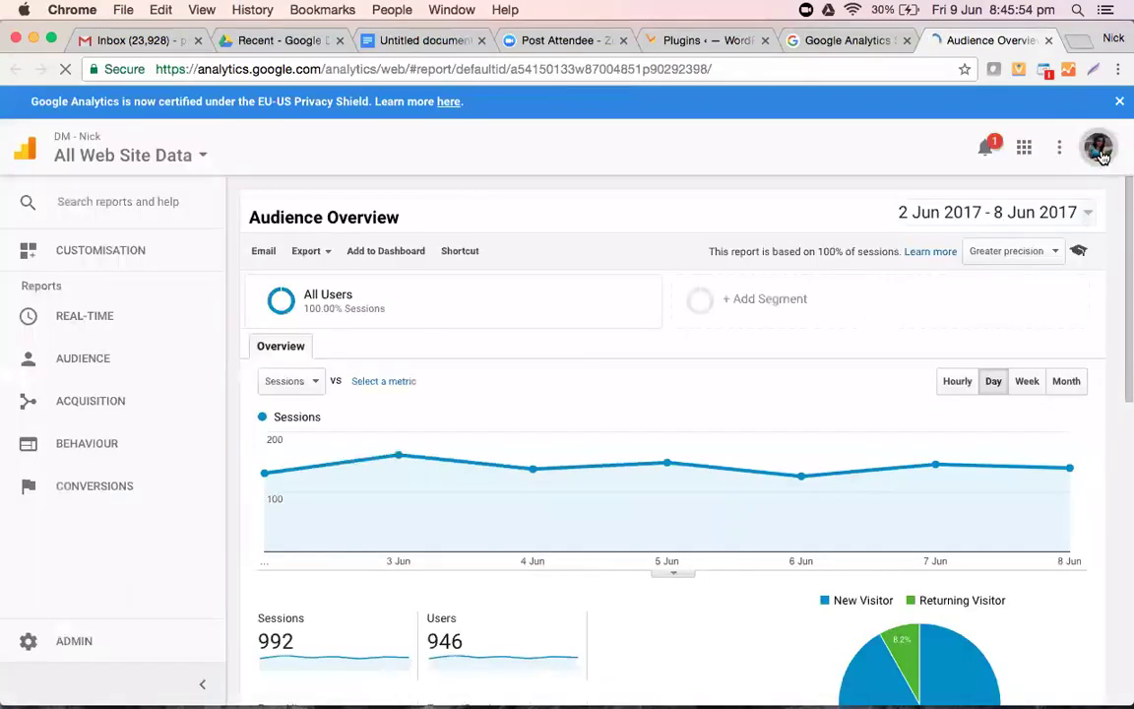
- Sign out of the current Google account and return to the account chooser
{"action": "left_click", "coordinate": [1101, 150]}
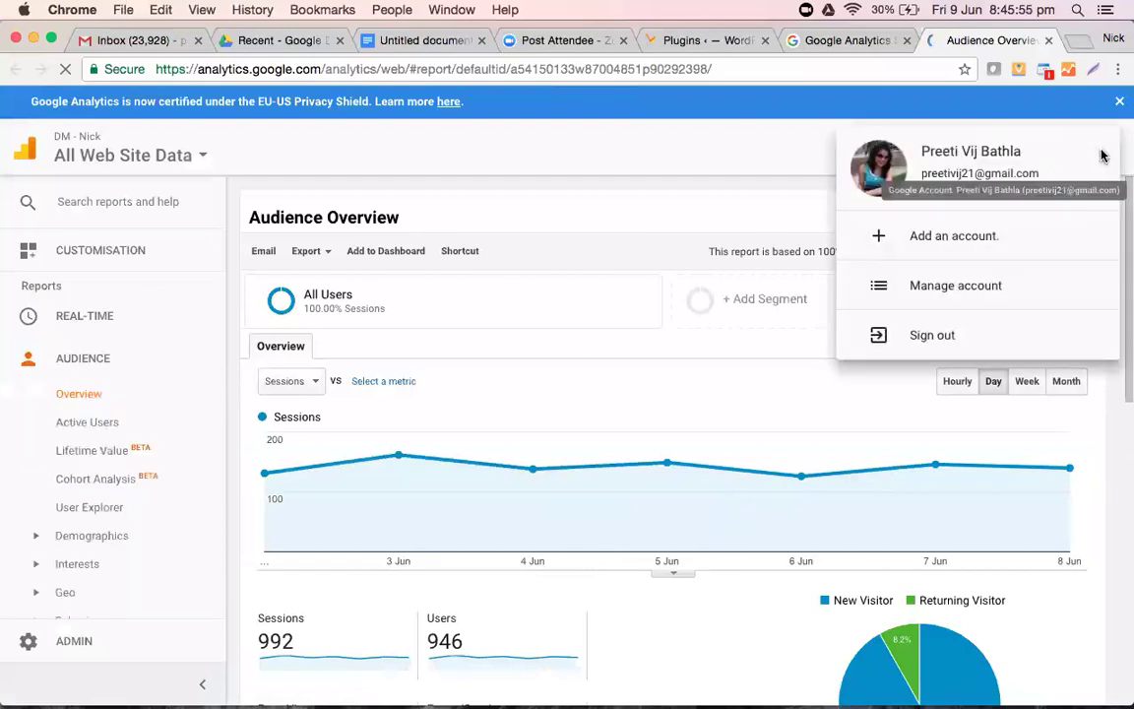
{"action": "left_click", "coordinate": [880, 335]}
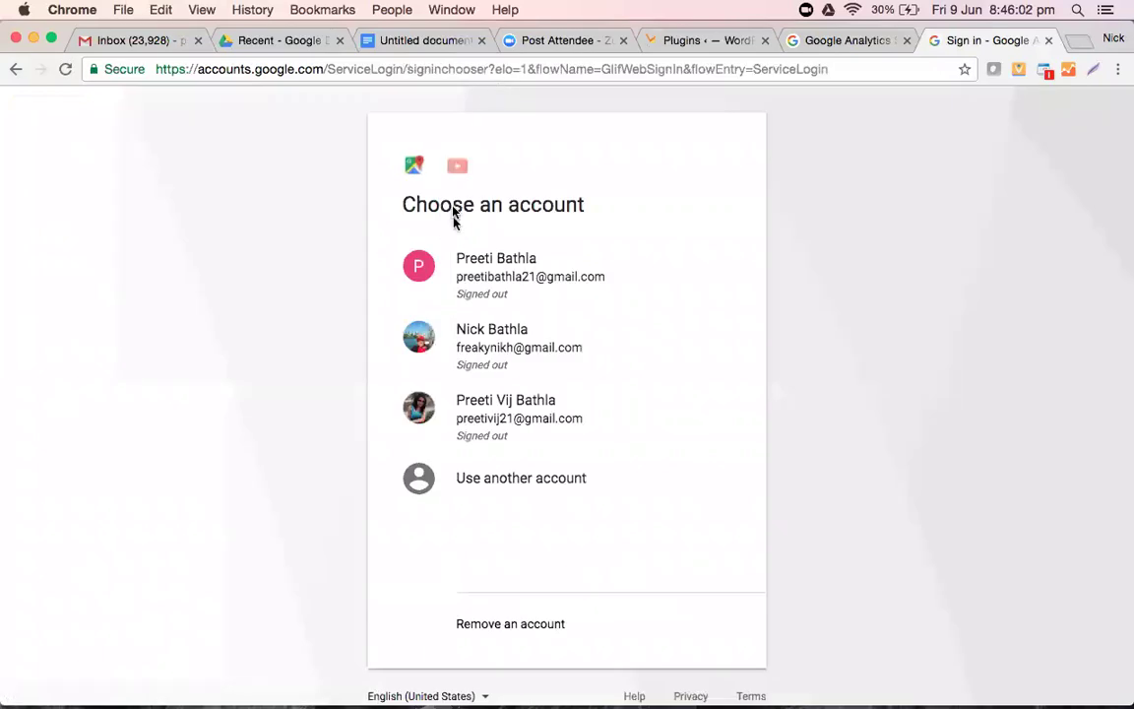
{"action": "left_click", "coordinate": [702, 428]}
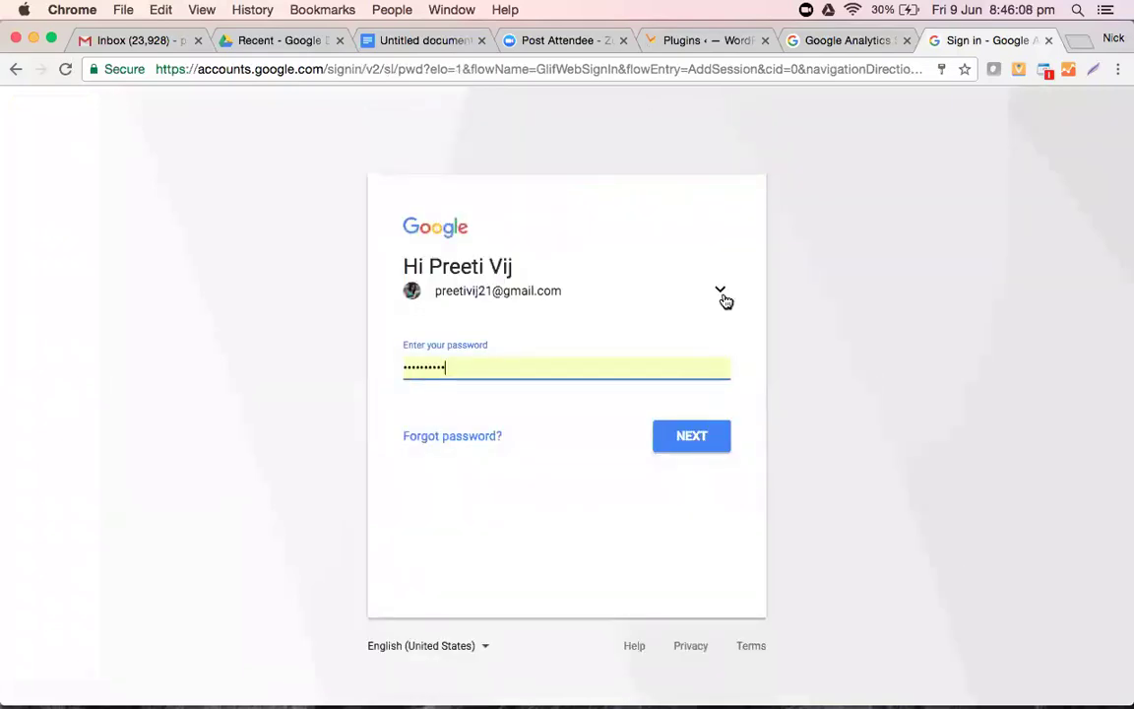
{"action": "left_click", "coordinate": [14, 70]}
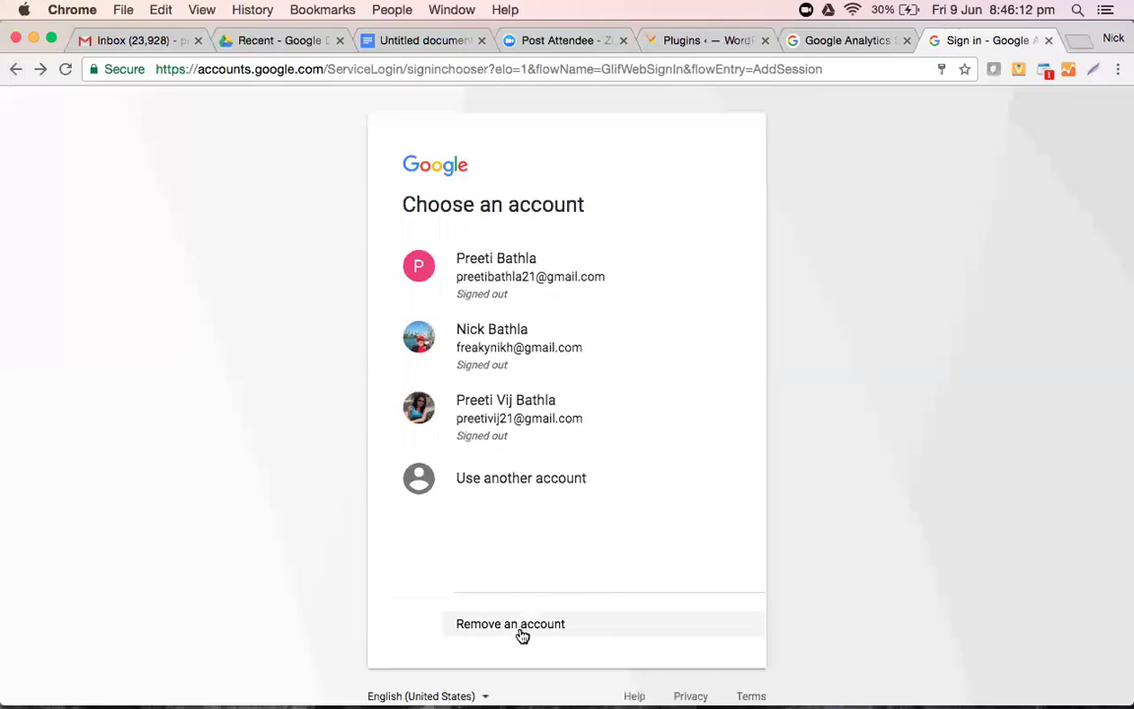
- Remove the first two saved accounts from the browser, confirming each removal
{"action": "left_click", "coordinate": [521, 631]}
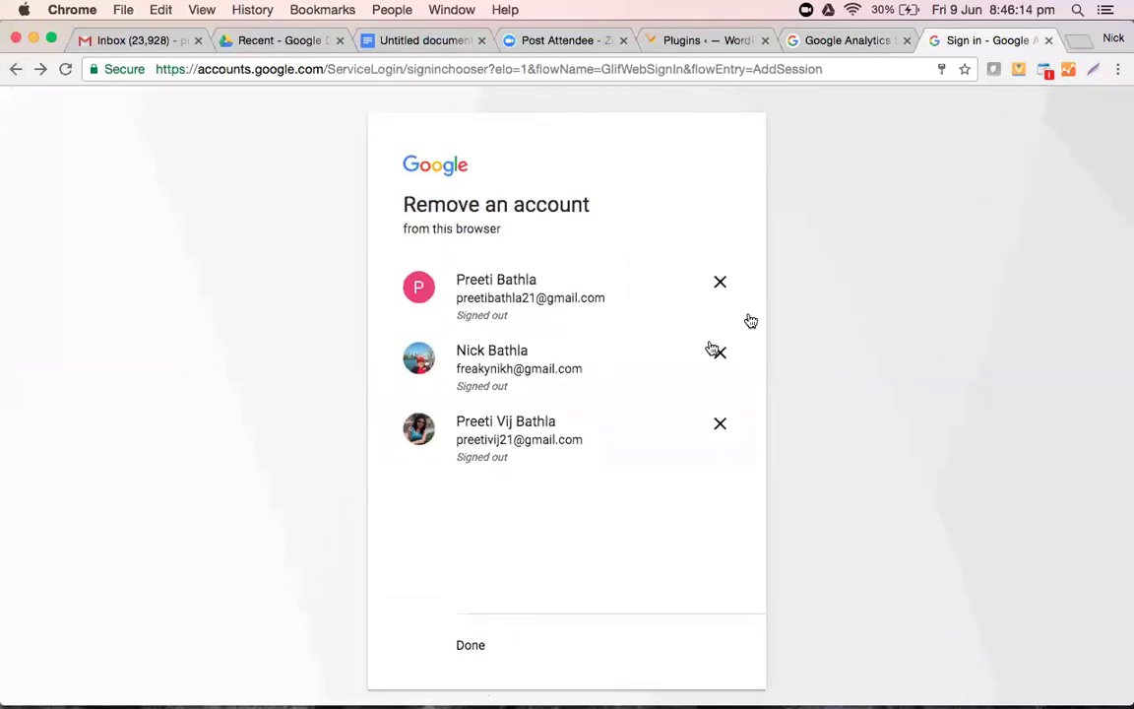
{"action": "left_click", "coordinate": [719, 284]}
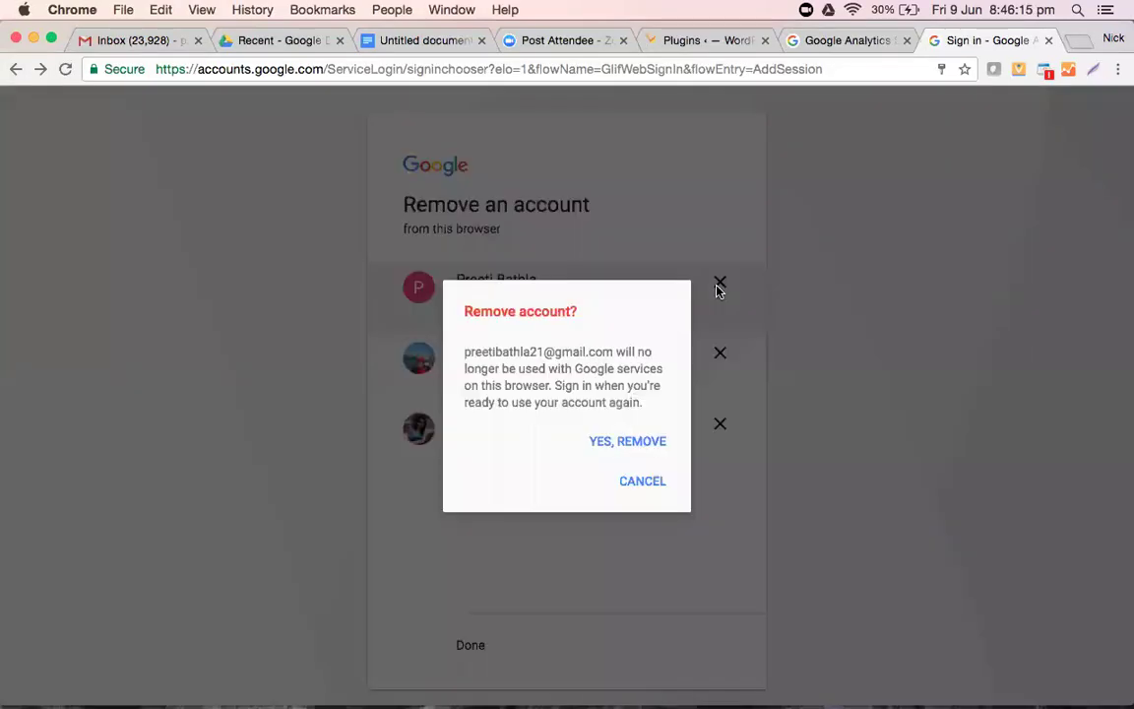
{"action": "left_click", "coordinate": [646, 441]}
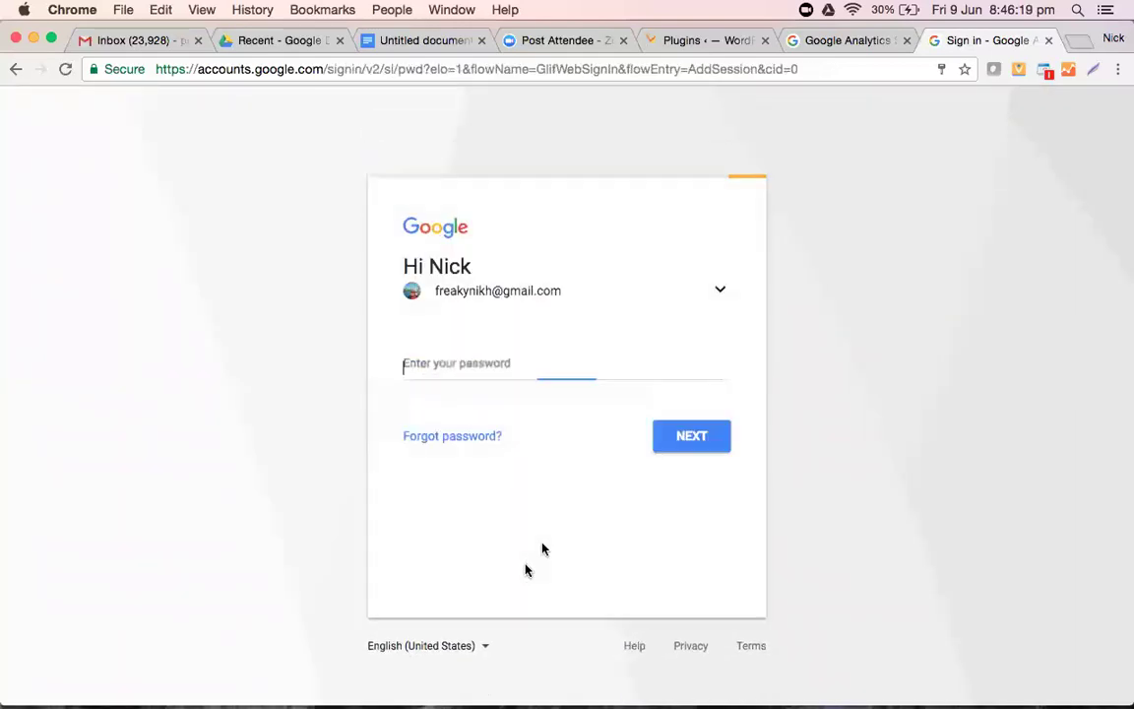
{"action": "left_click", "coordinate": [15, 69]}
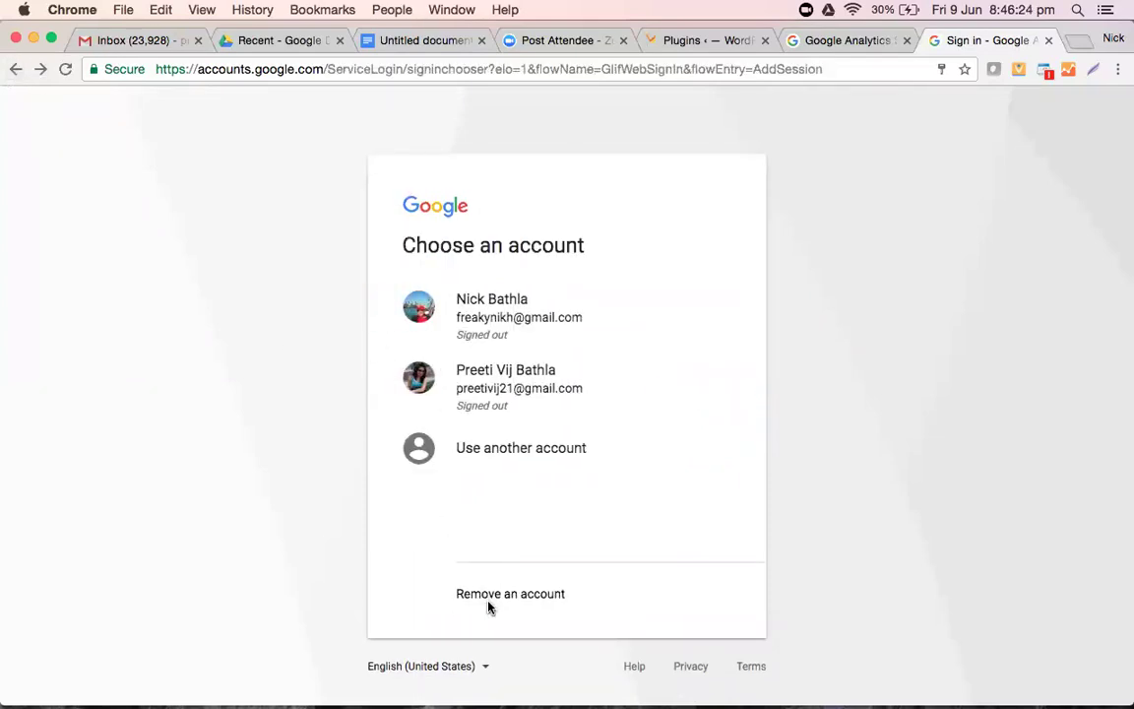
{"action": "left_click", "coordinate": [489, 596]}
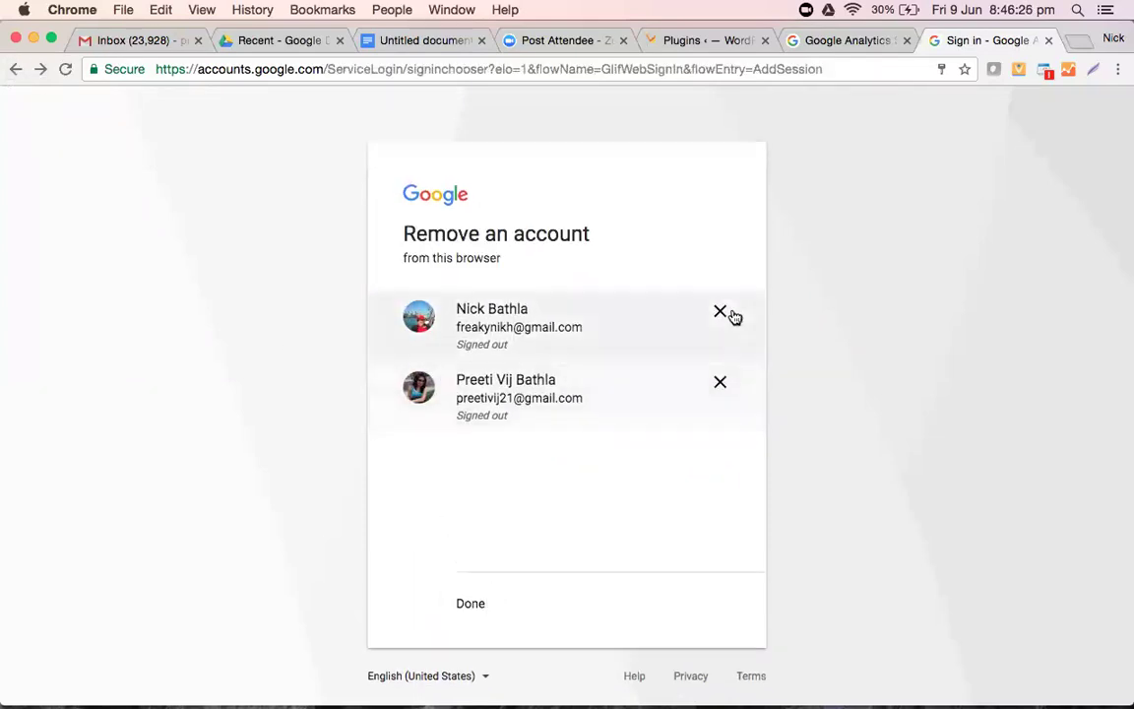
{"action": "left_click", "coordinate": [723, 313]}
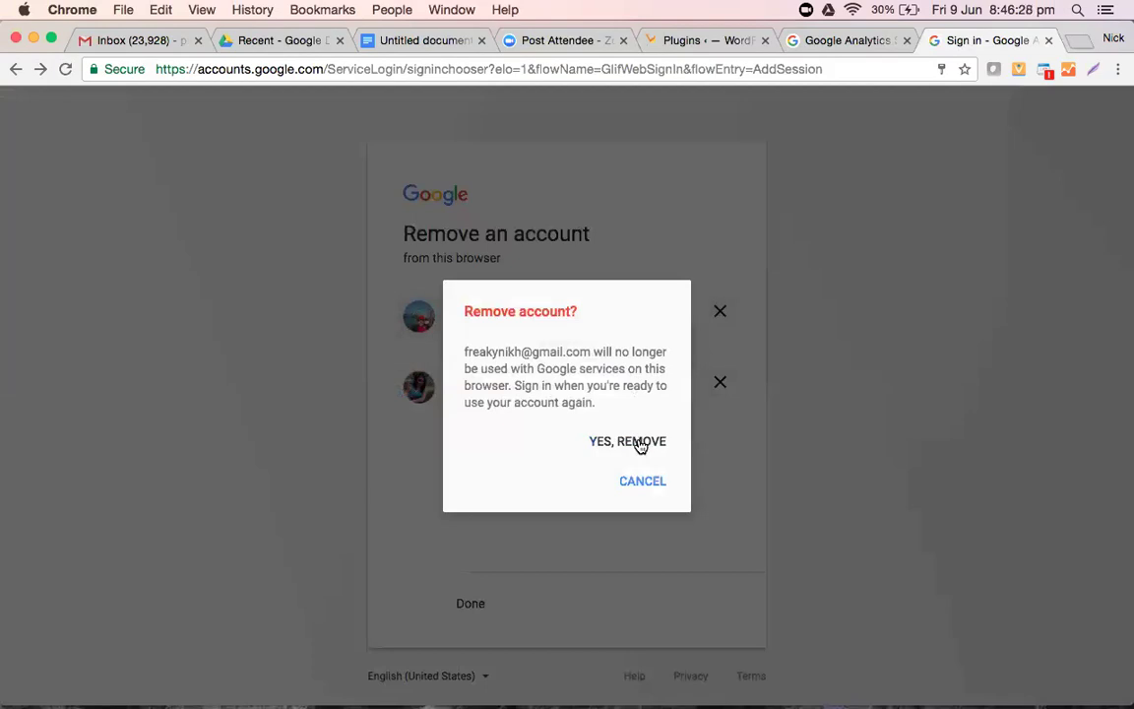
{"action": "left_click", "coordinate": [635, 440]}
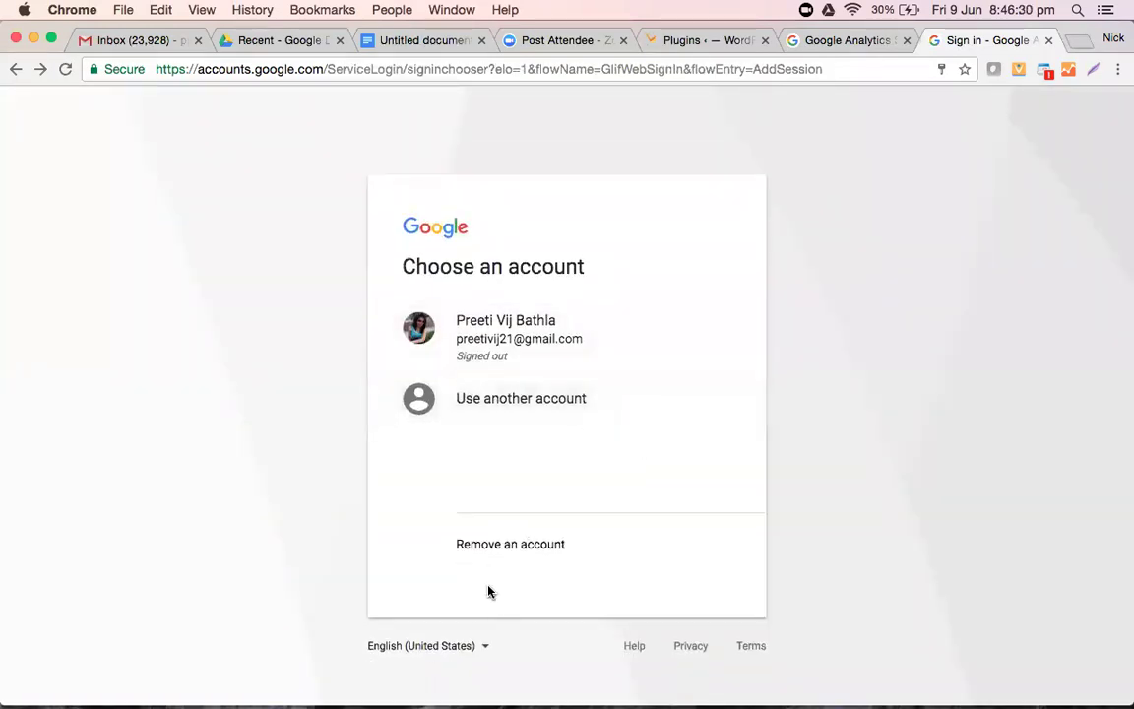
- Remove the remaining saved account and open the sign-in form with its username
{"action": "left_click", "coordinate": [489, 546]}
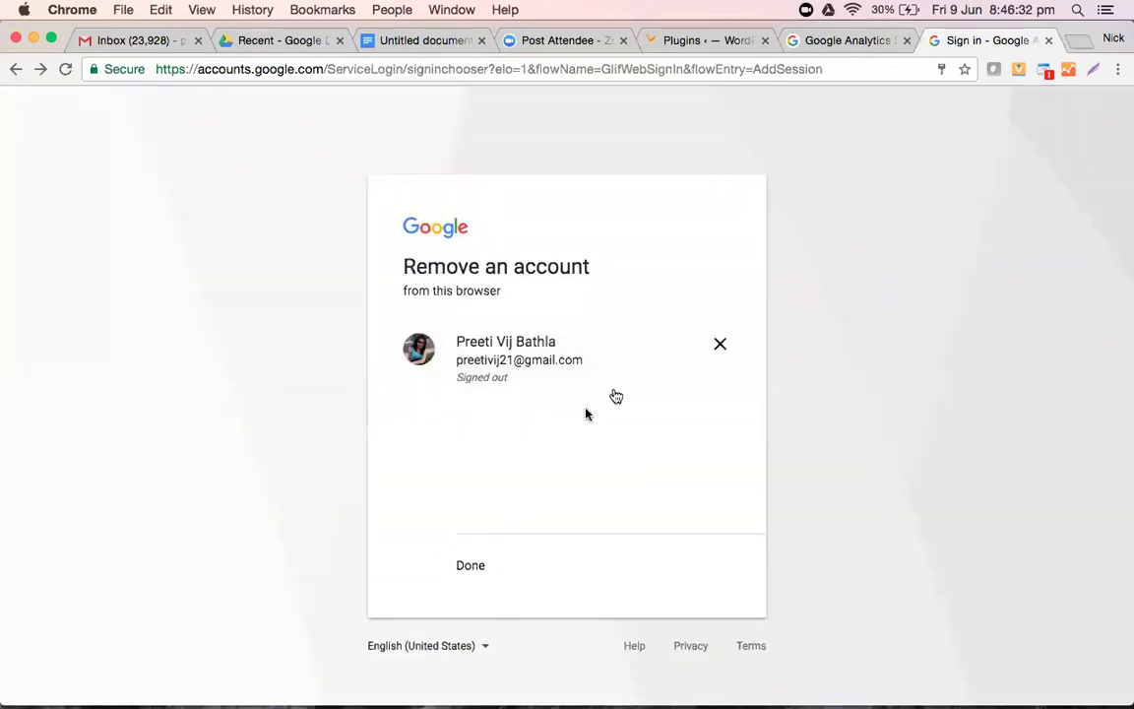
{"action": "left_click", "coordinate": [721, 345]}
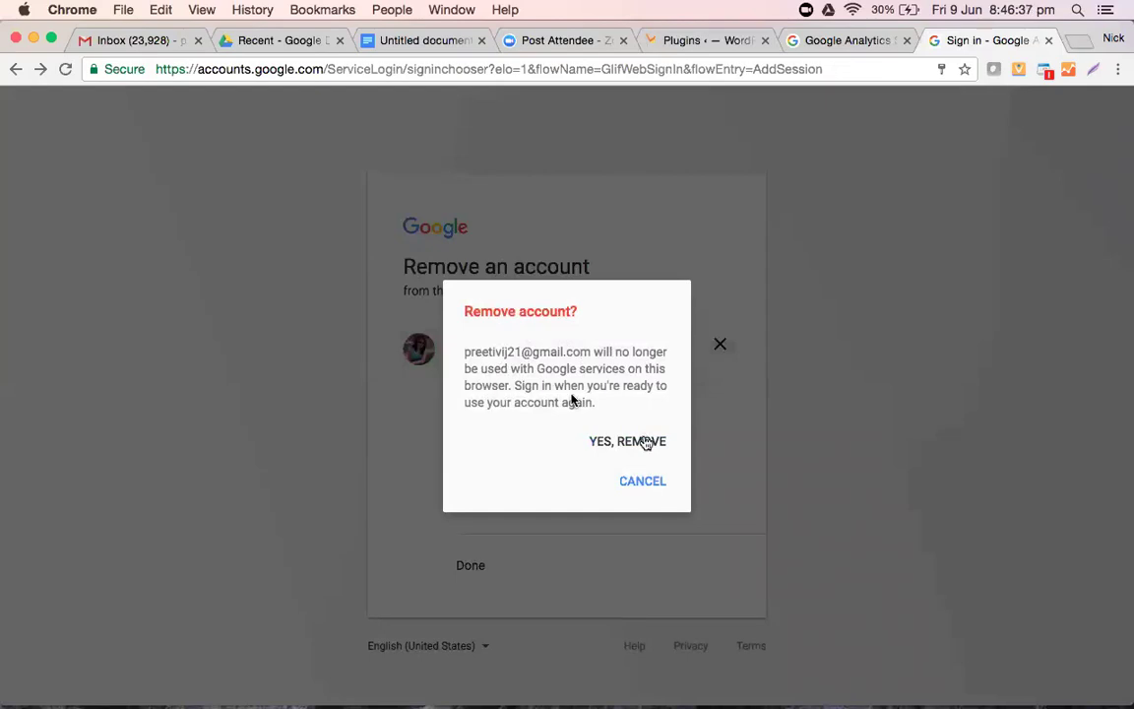
{"action": "left_click", "coordinate": [645, 441]}
{"action": "left_click", "coordinate": [499, 324]}
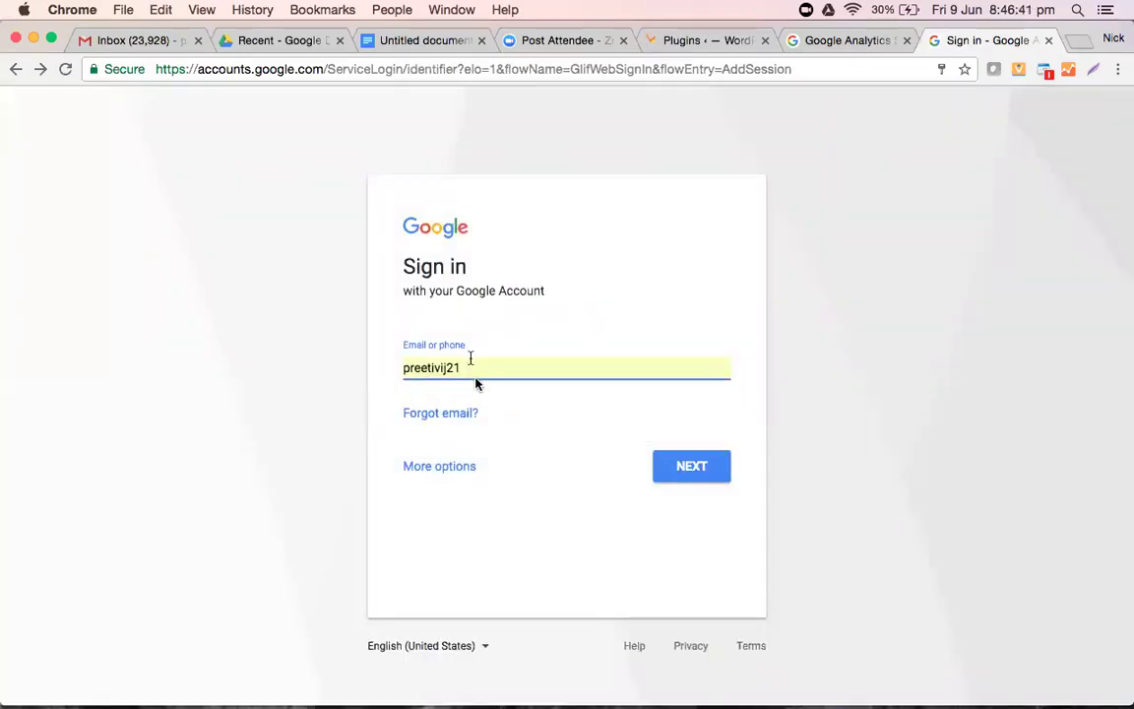
- Replace the prefilled email with the other account's Gmail address and continue
{"action": "left_click_drag", "start_coordinate": [469, 371], "coordinate": [345, 373]}
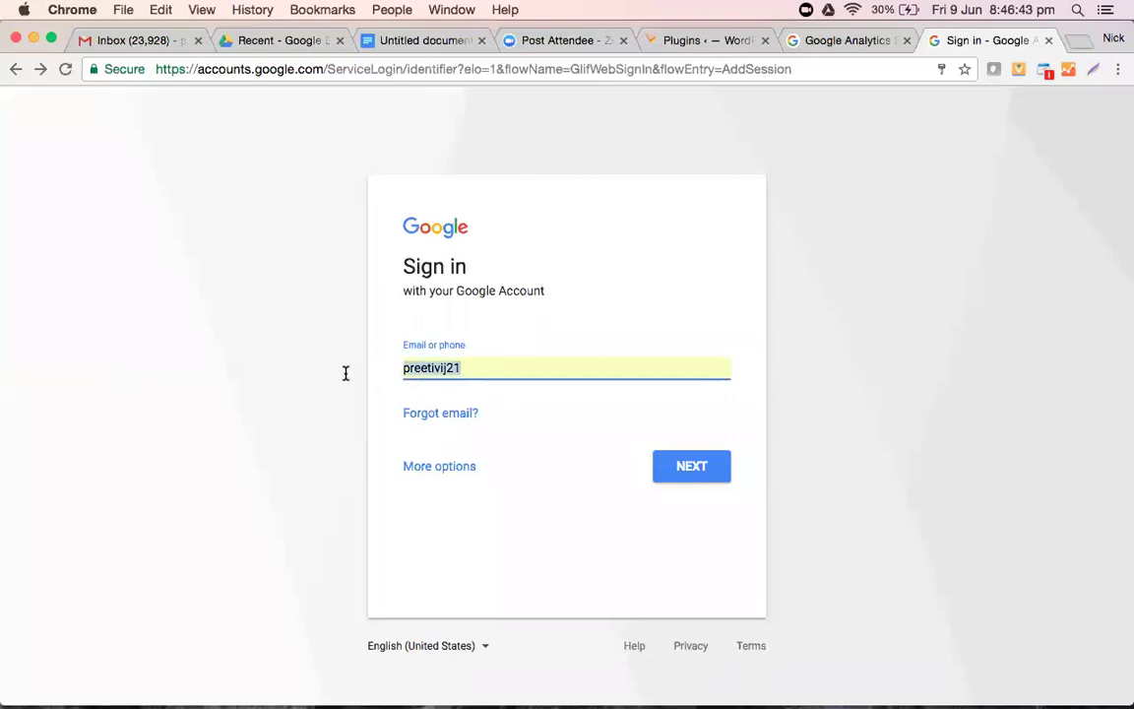
{"action": "key", "text": "BackSpace"}
{"action": "left_click", "coordinate": [829, 434]}
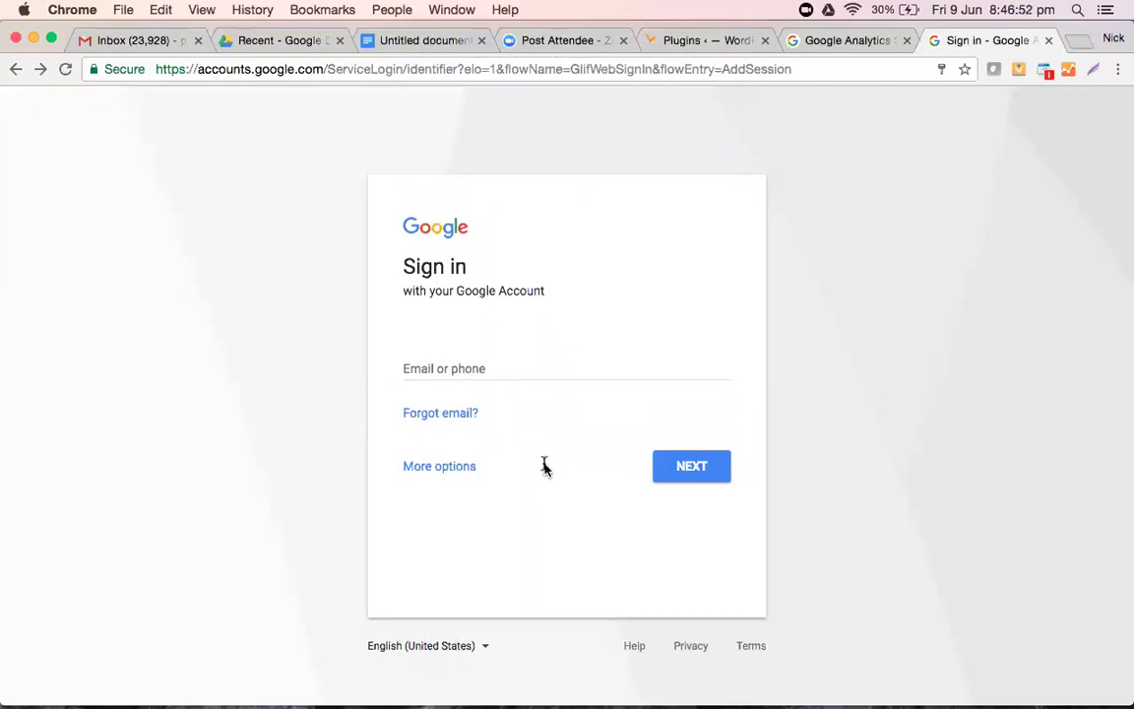
{"action": "left_click", "coordinate": [476, 365]}
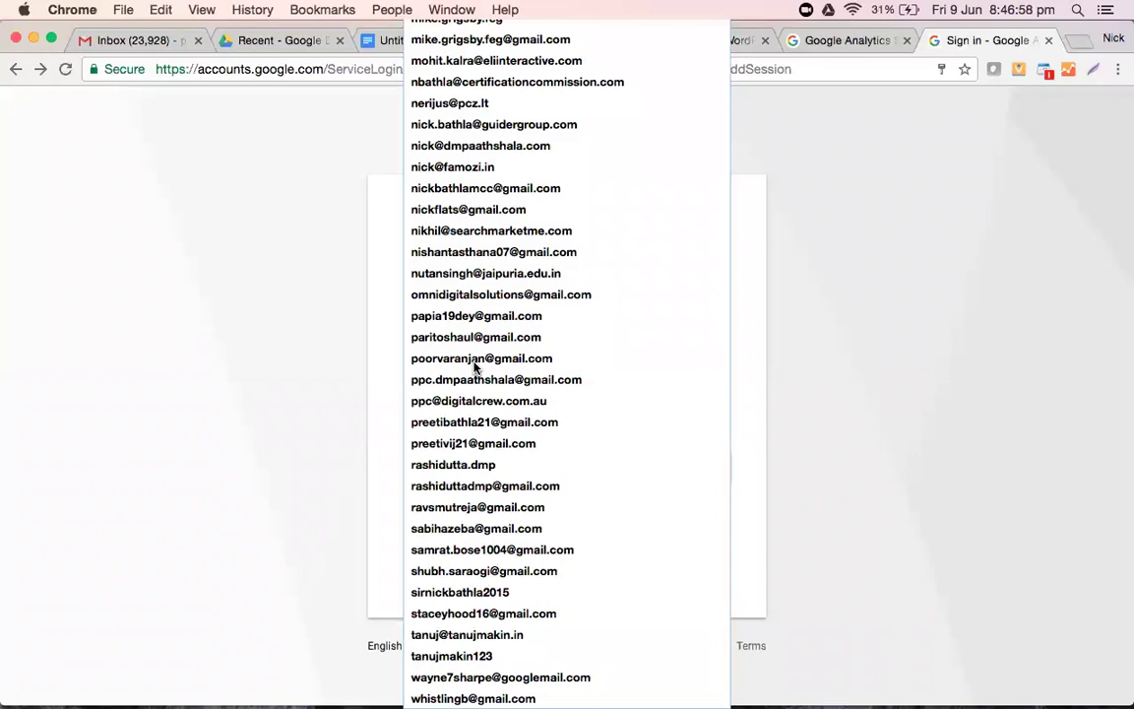
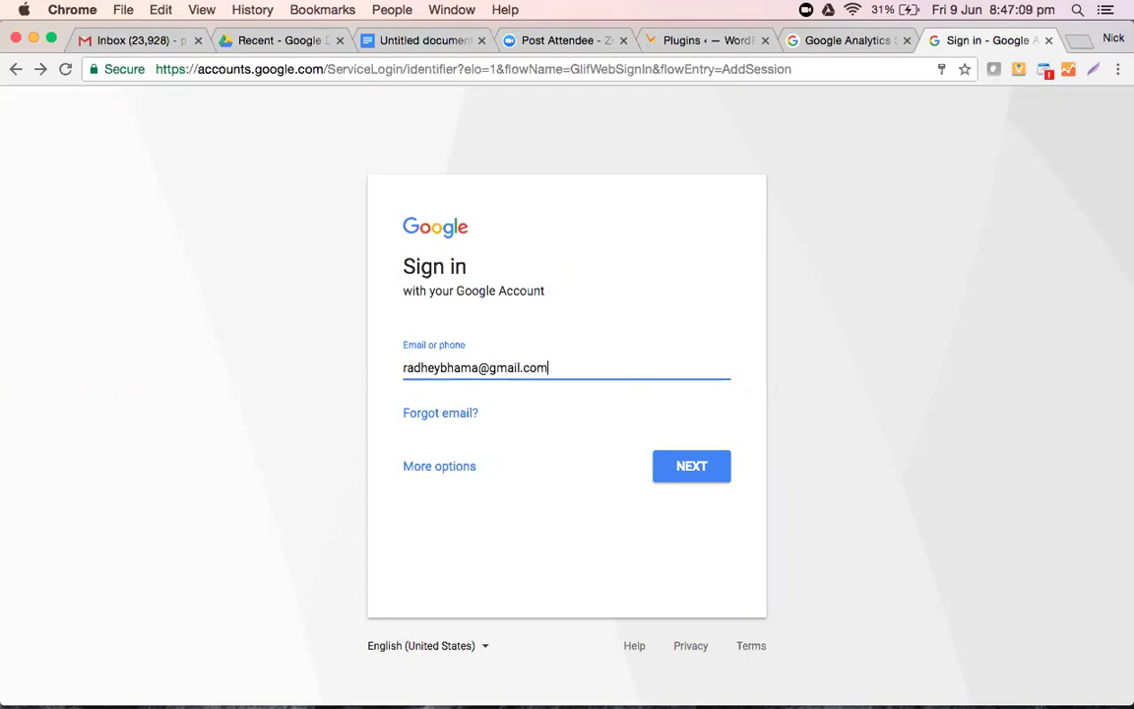
{"action": "key", "text": "Return"}
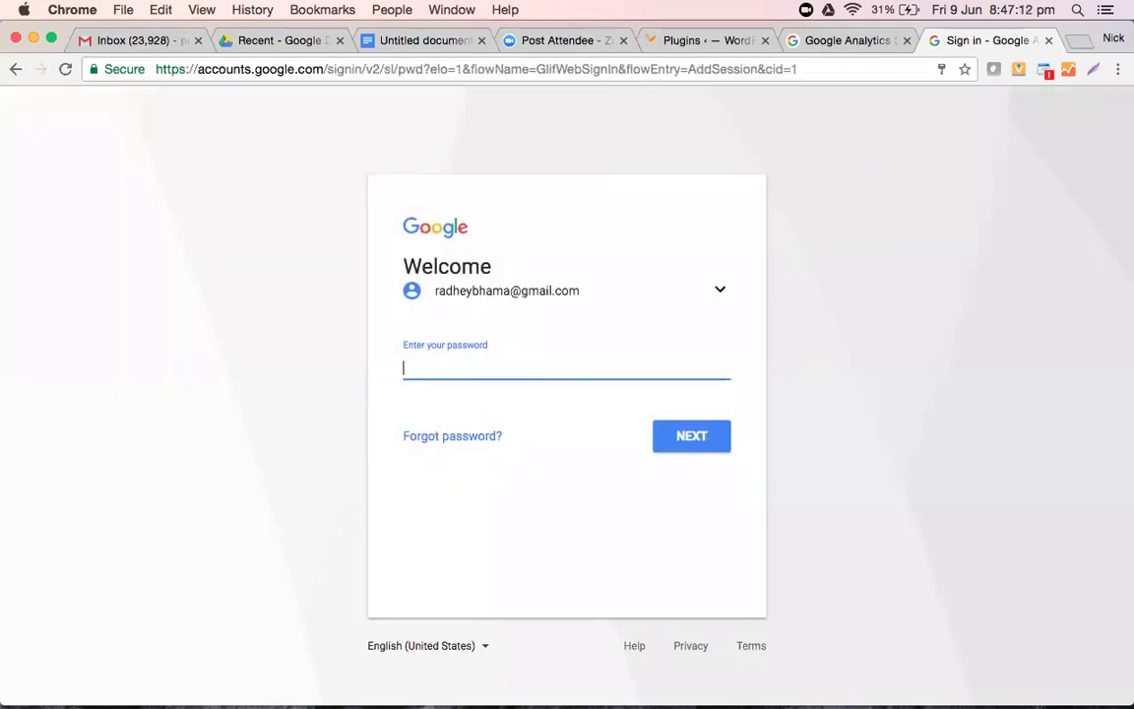
- Enter the account password, sign in, and decline saving the password
{"action": "type", "text": "••••••••••••••"}
{"action": "left_click", "coordinate": [1096, 145]}
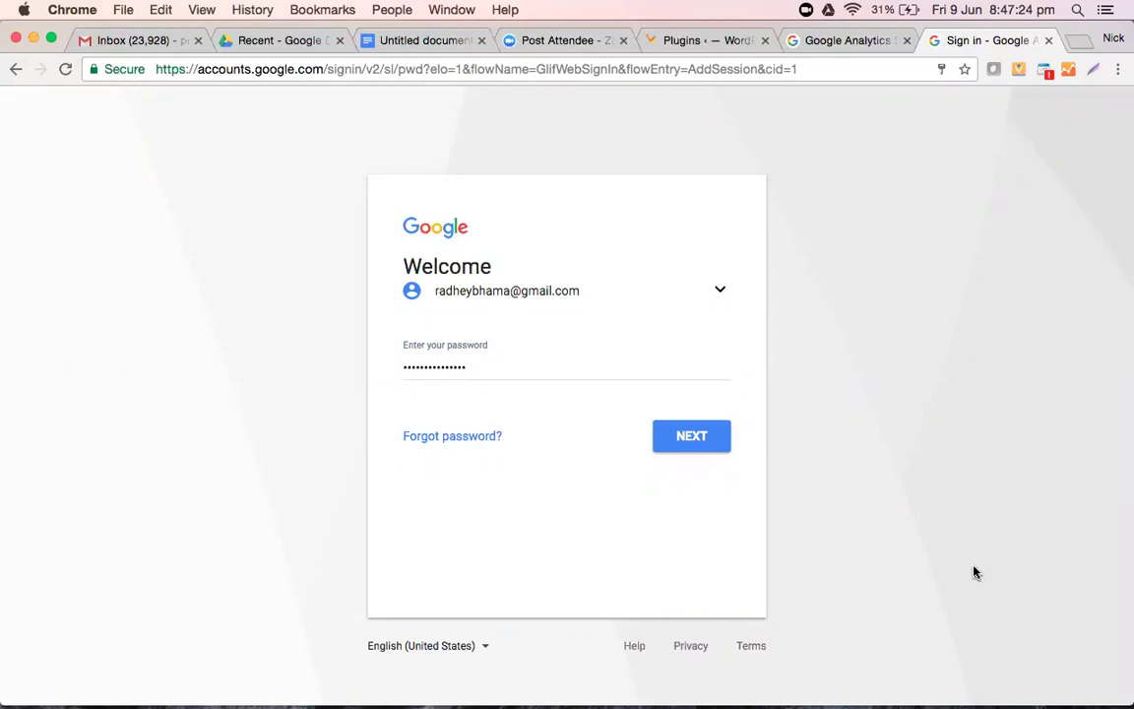
{"action": "left_click", "coordinate": [678, 436]}
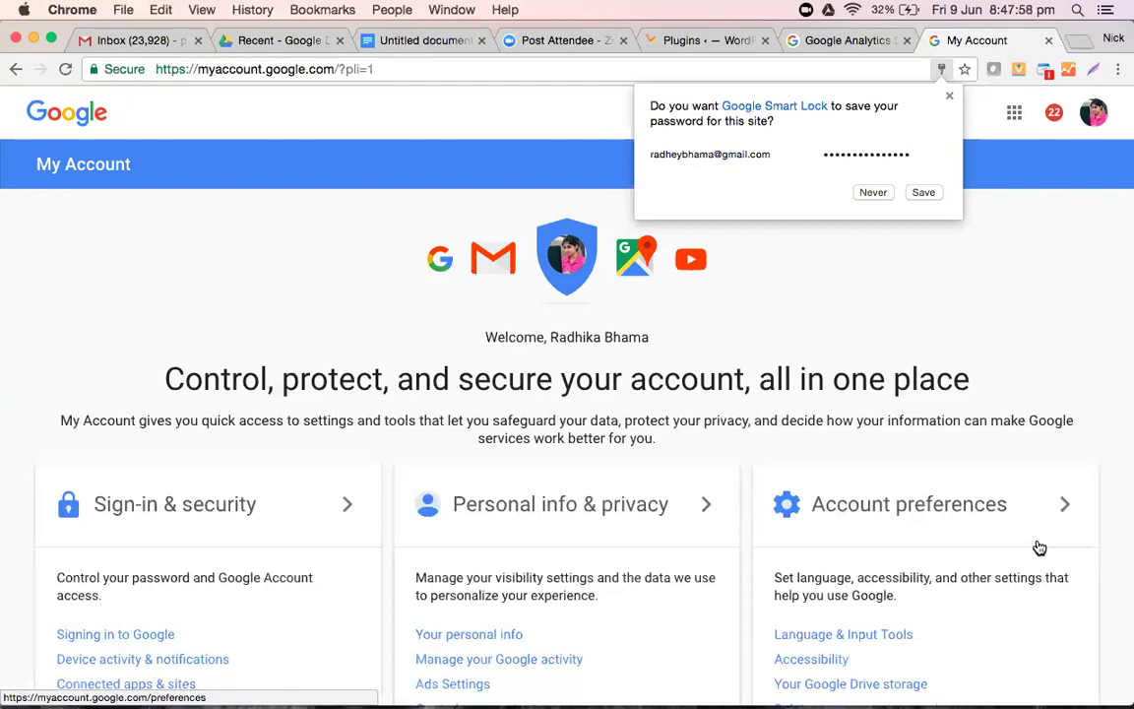
{"action": "left_click", "coordinate": [874, 191]}
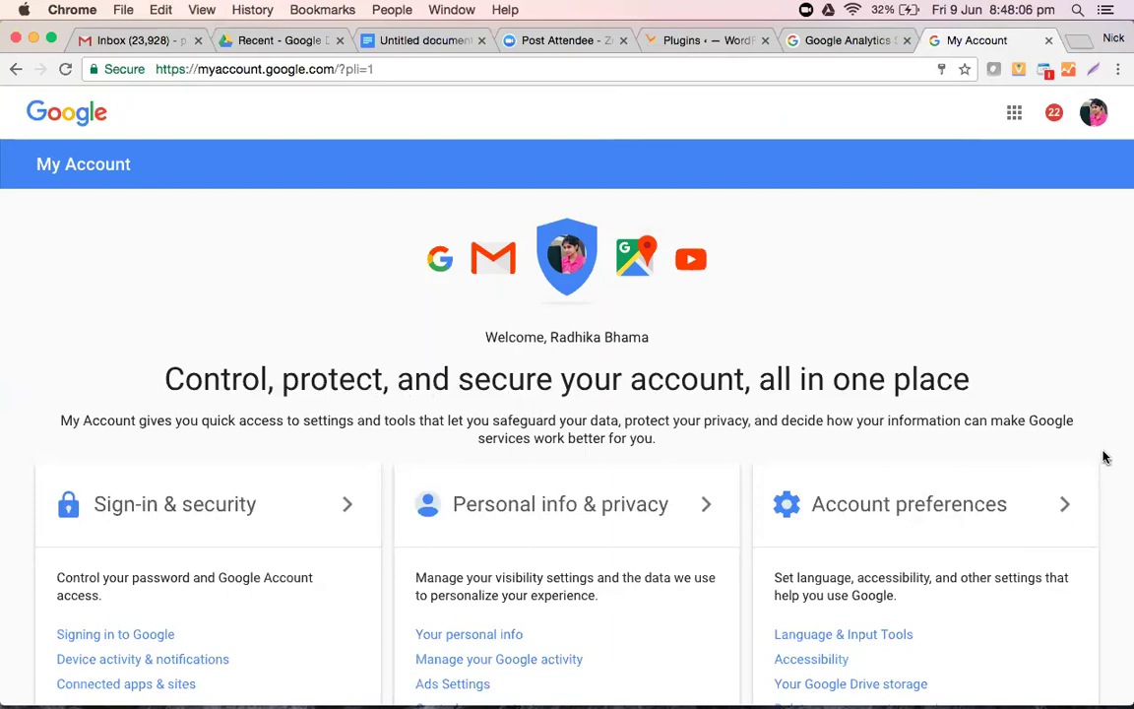
- Look over the My Account page and its account menu, then start a new browser tab
{"action": "scroll", "coordinate": [866, 250], "scroll_direction": "down", "scroll_amount": 3}
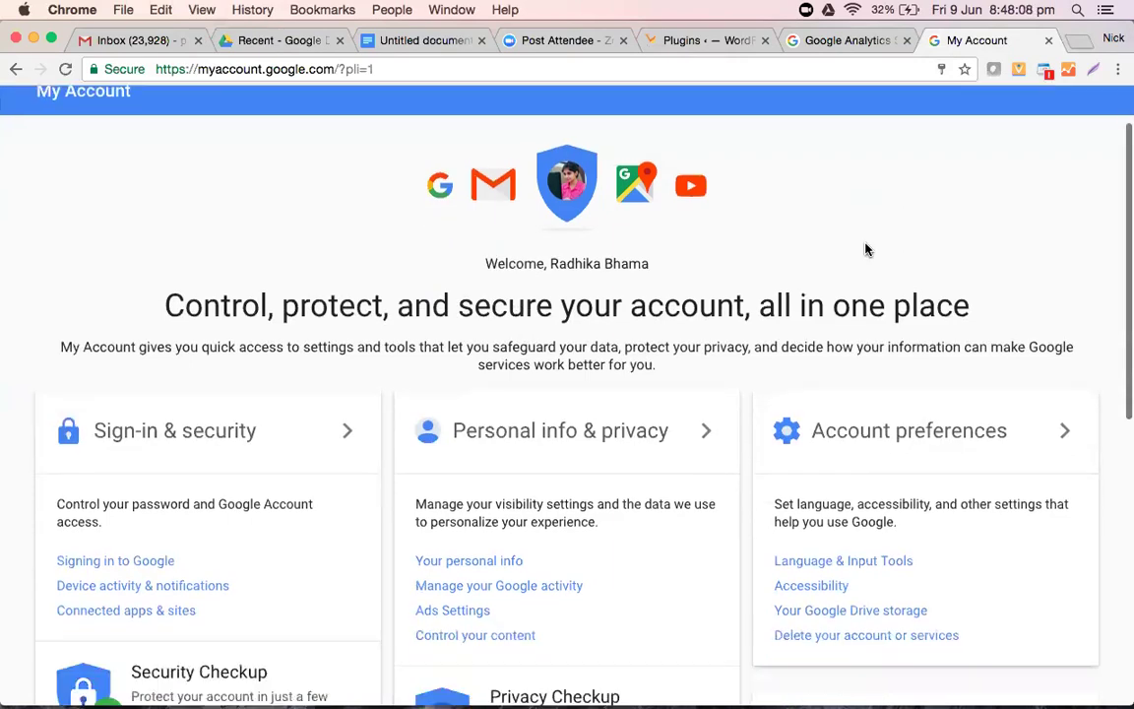
{"action": "scroll", "coordinate": [866, 250], "scroll_direction": "down", "scroll_amount": 2}
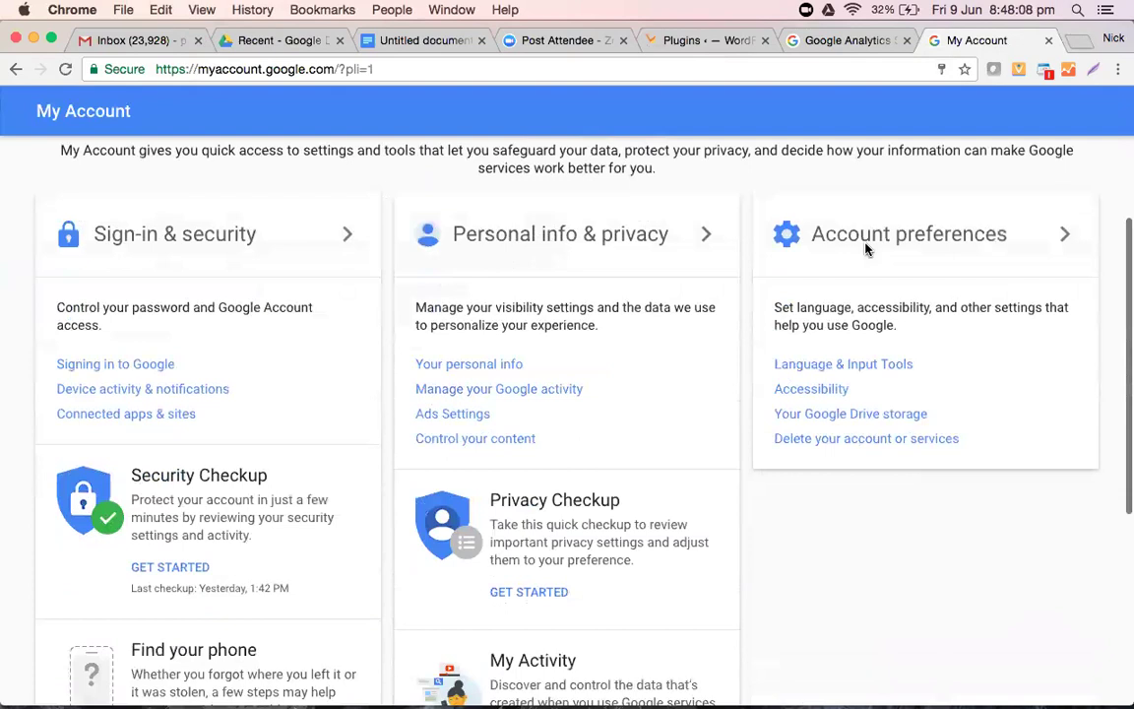
{"action": "scroll", "coordinate": [866, 248], "scroll_direction": "down", "scroll_amount": 5}
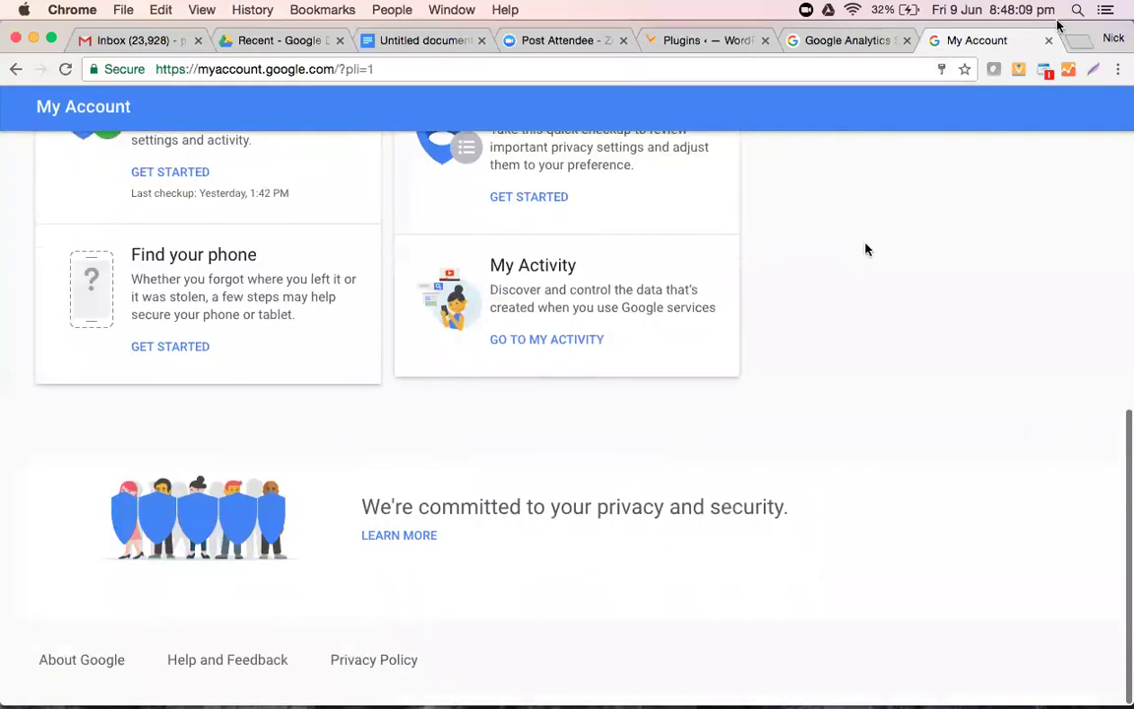
{"action": "scroll", "coordinate": [856, 248], "scroll_direction": "up", "scroll_amount": 10}
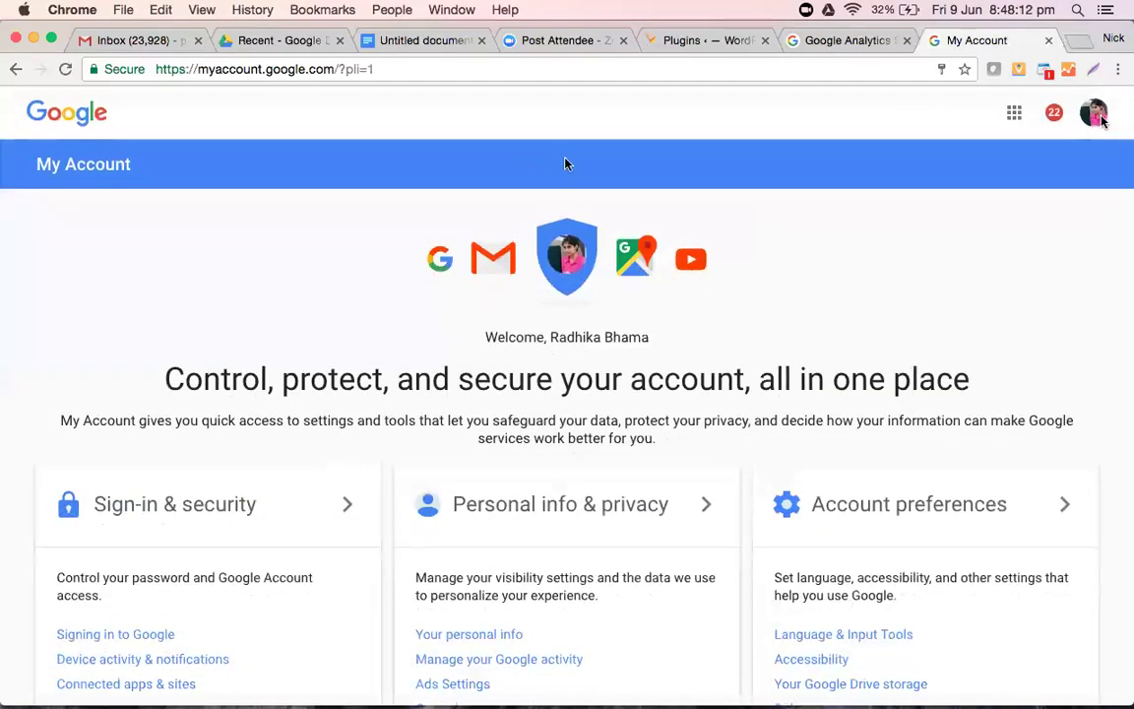
{"action": "left_click", "coordinate": [1094, 114]}
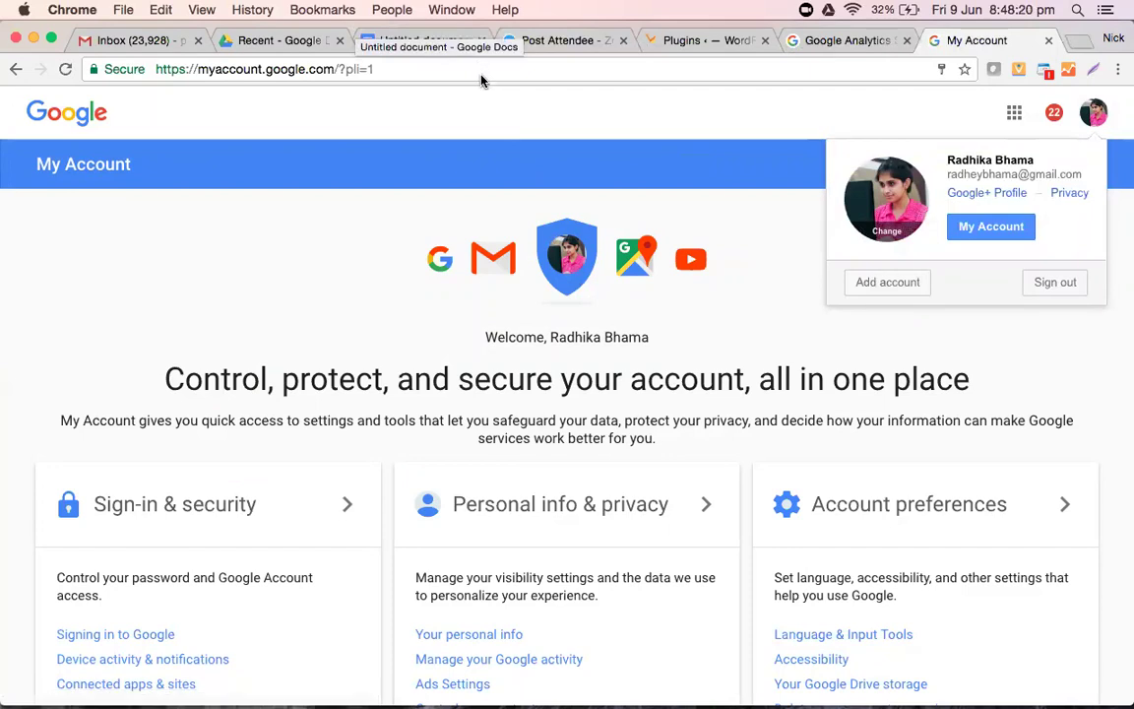
{"action": "left_click", "coordinate": [432, 66]}
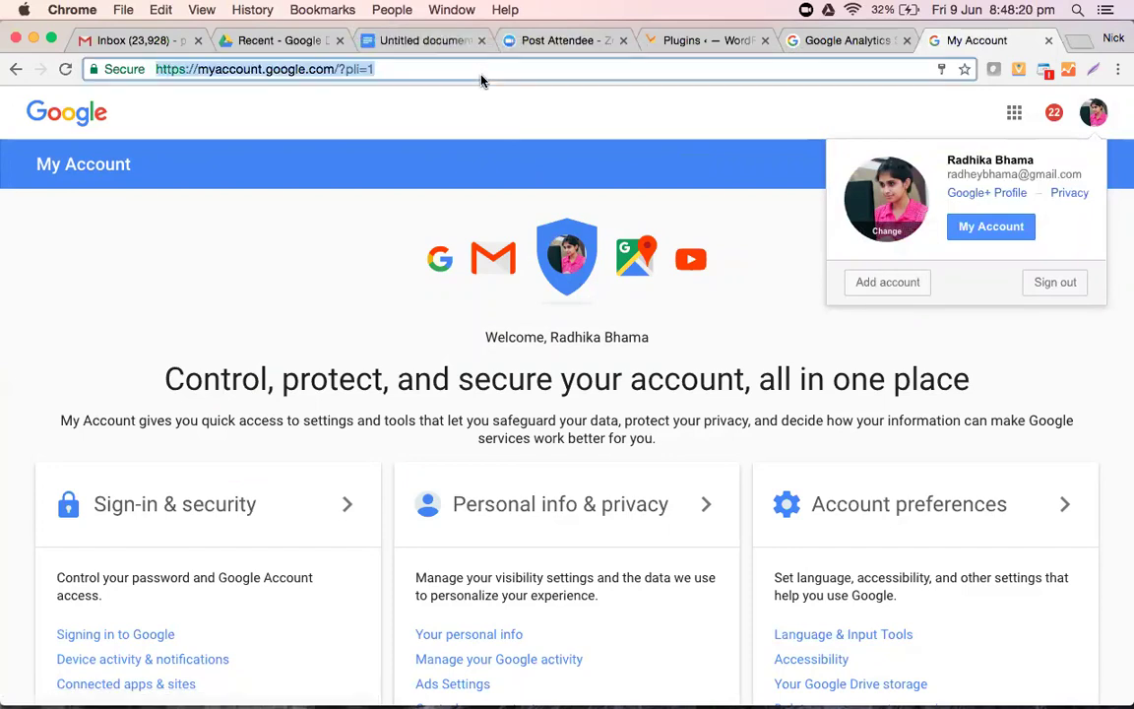
{"action": "left_click", "coordinate": [1077, 45]}
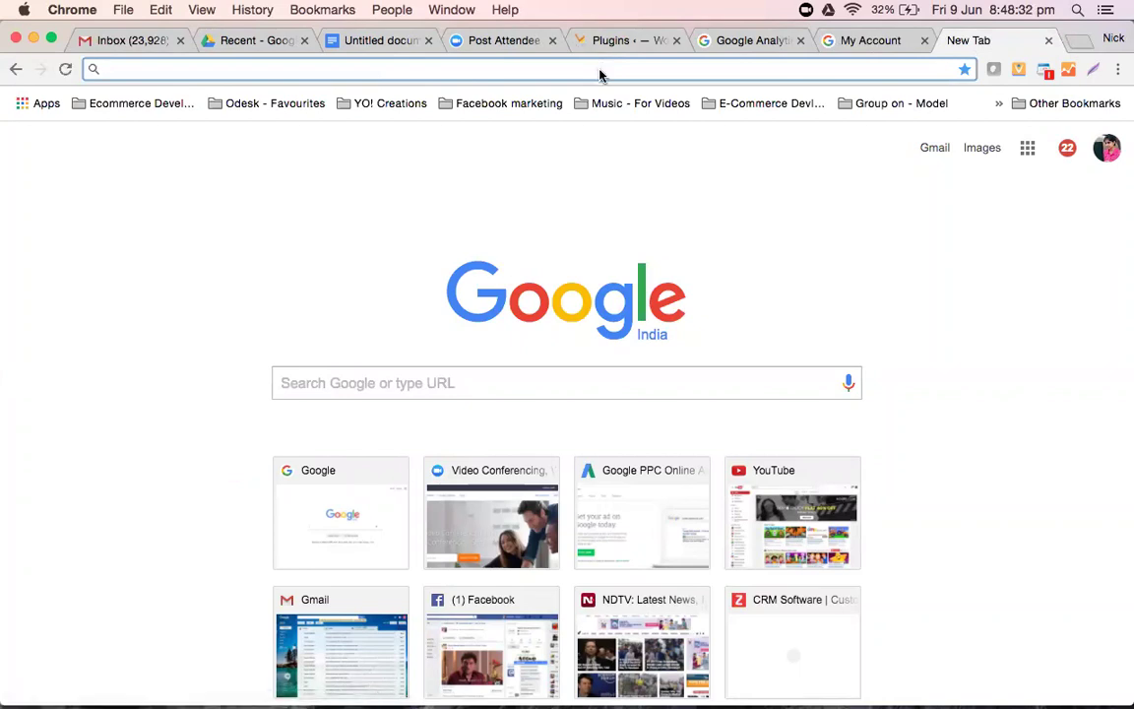
- Load google.co.in/analytics and sign in to Analytics with the new account
{"action": "type", "text": "google.co.in/anal"}
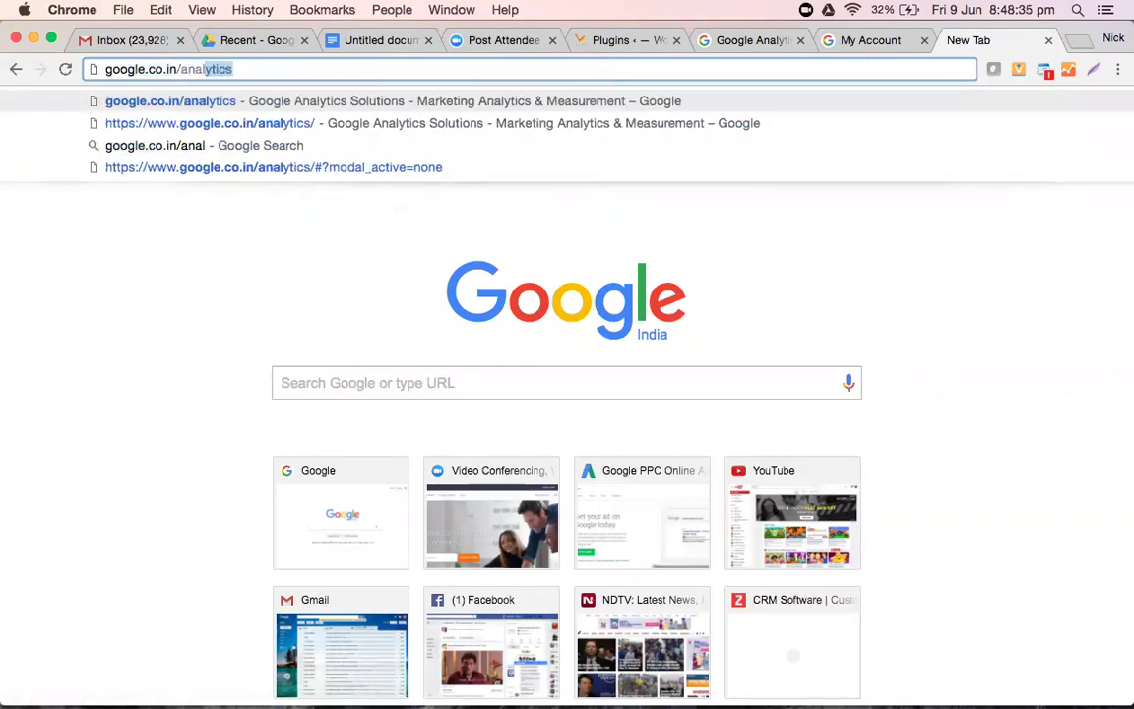
{"action": "key", "text": "Return"}
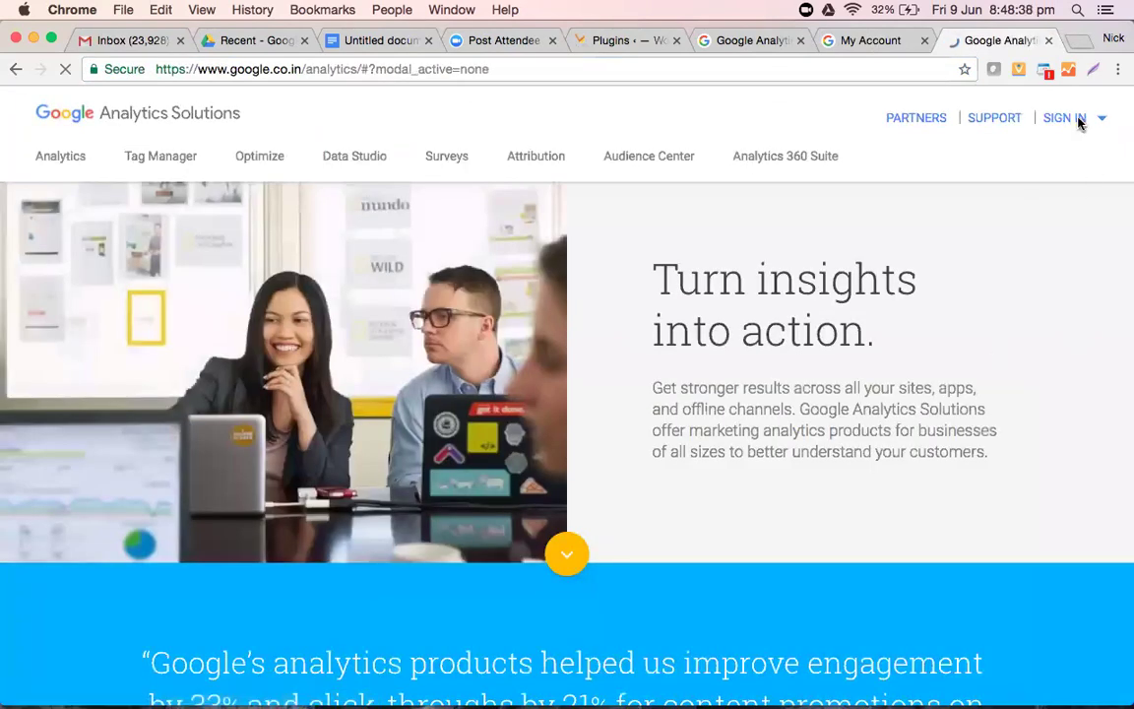
{"action": "left_click", "coordinate": [1080, 122]}
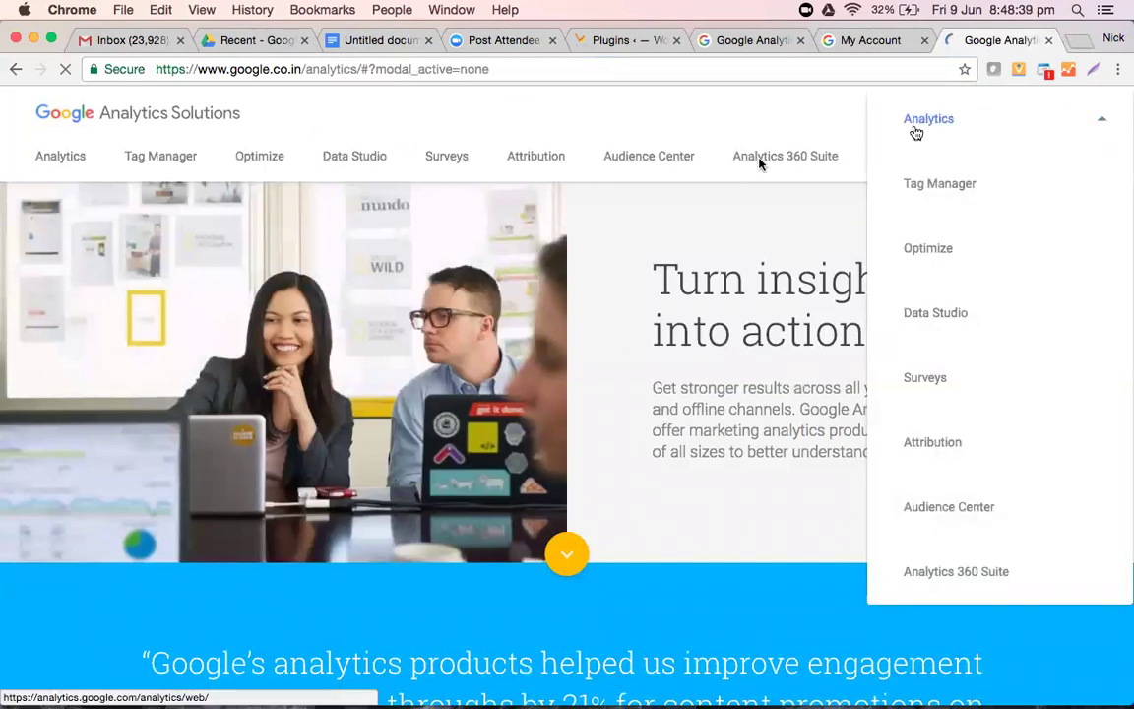
{"action": "left_click", "coordinate": [915, 128]}
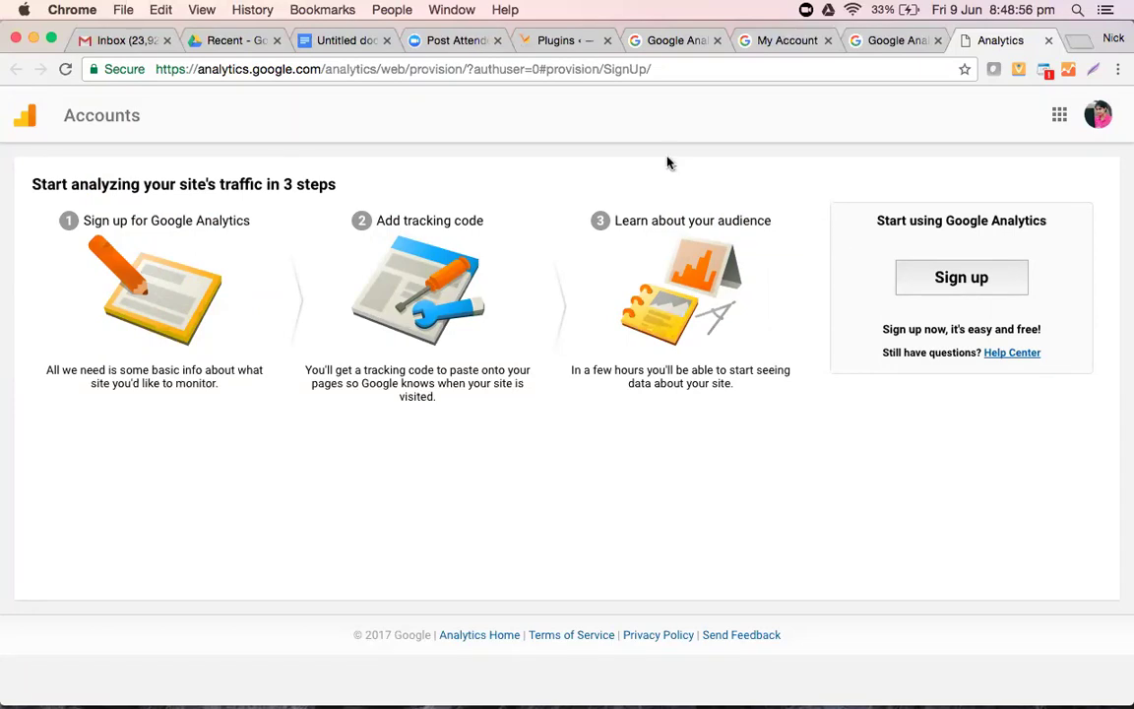
- Start the Analytics sign-up and review the blank New Account form, focusing Account Name
{"action": "left_click", "coordinate": [968, 292]}
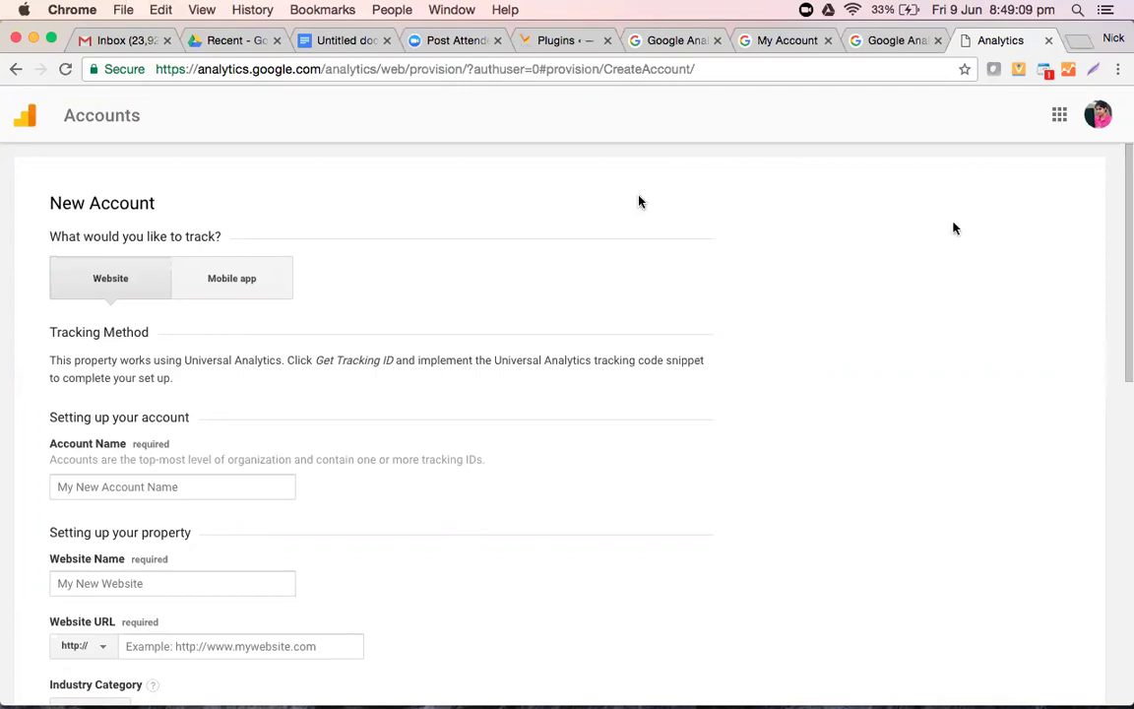
{"action": "scroll", "coordinate": [380, 342], "scroll_direction": "down", "scroll_amount": 5}
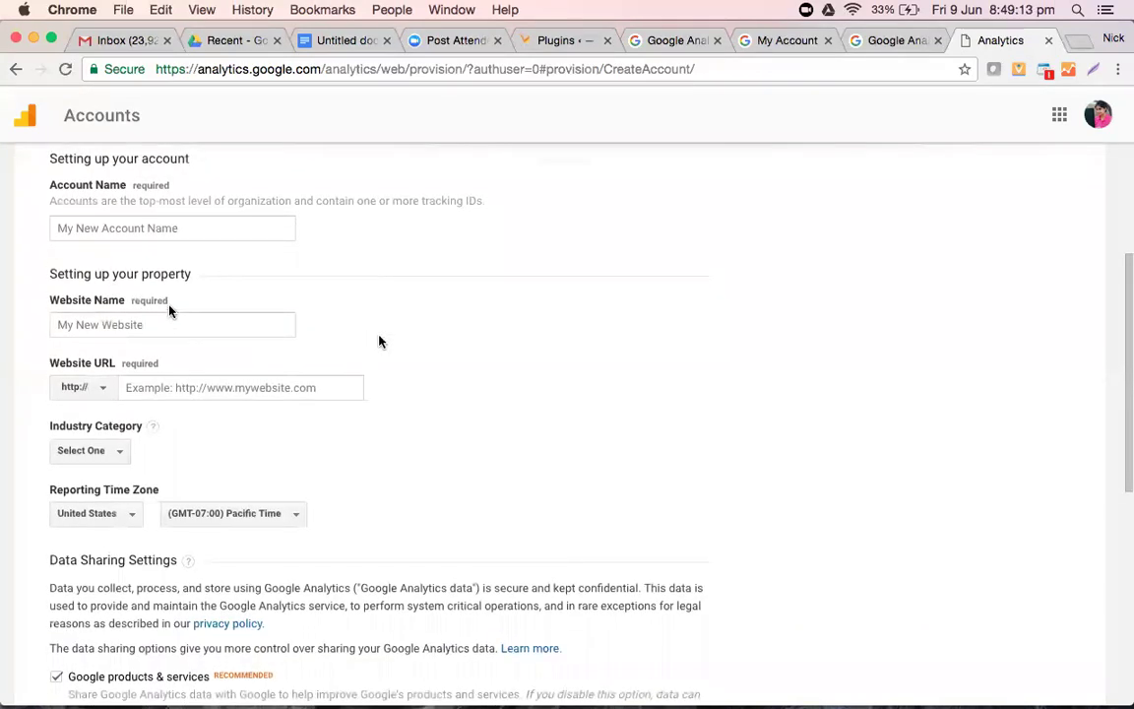
{"action": "scroll", "coordinate": [372, 341], "scroll_direction": "up", "scroll_amount": 2}
{"action": "left_click", "coordinate": [167, 285]}
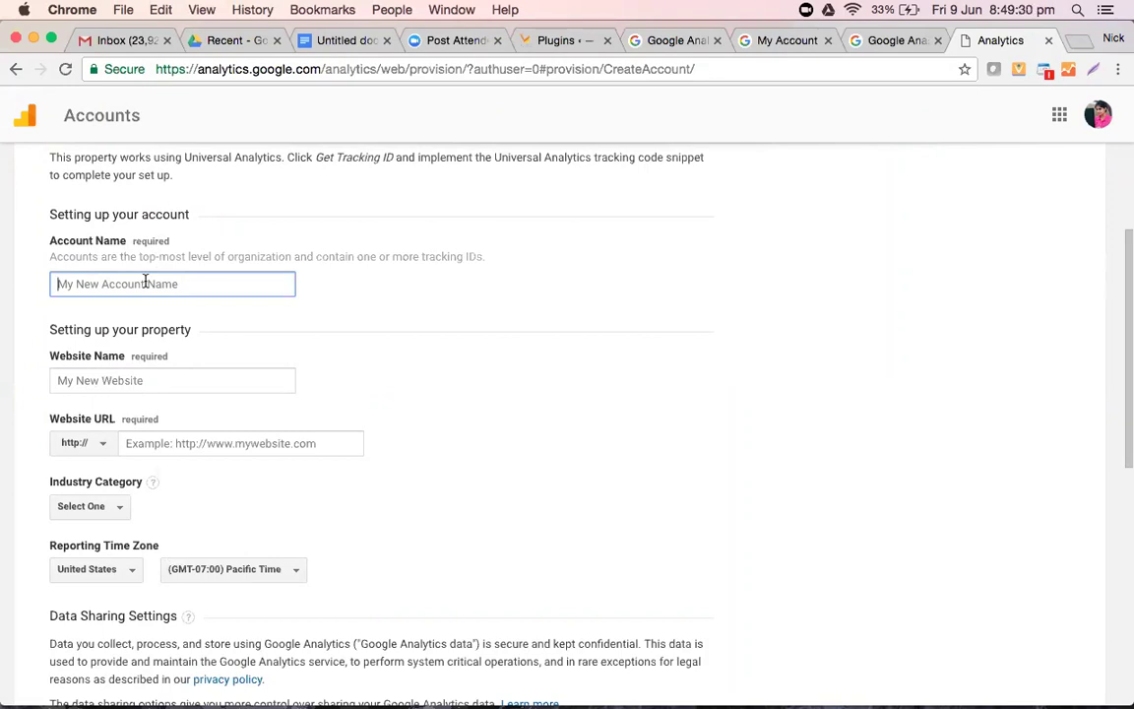
- Enter the owner's name as Account Name and the site's name as Website Name
{"action": "type", "text": "Personal Web"}
{"action": "key", "text": "BackSpace"}
{"action": "type", "text": "b"}
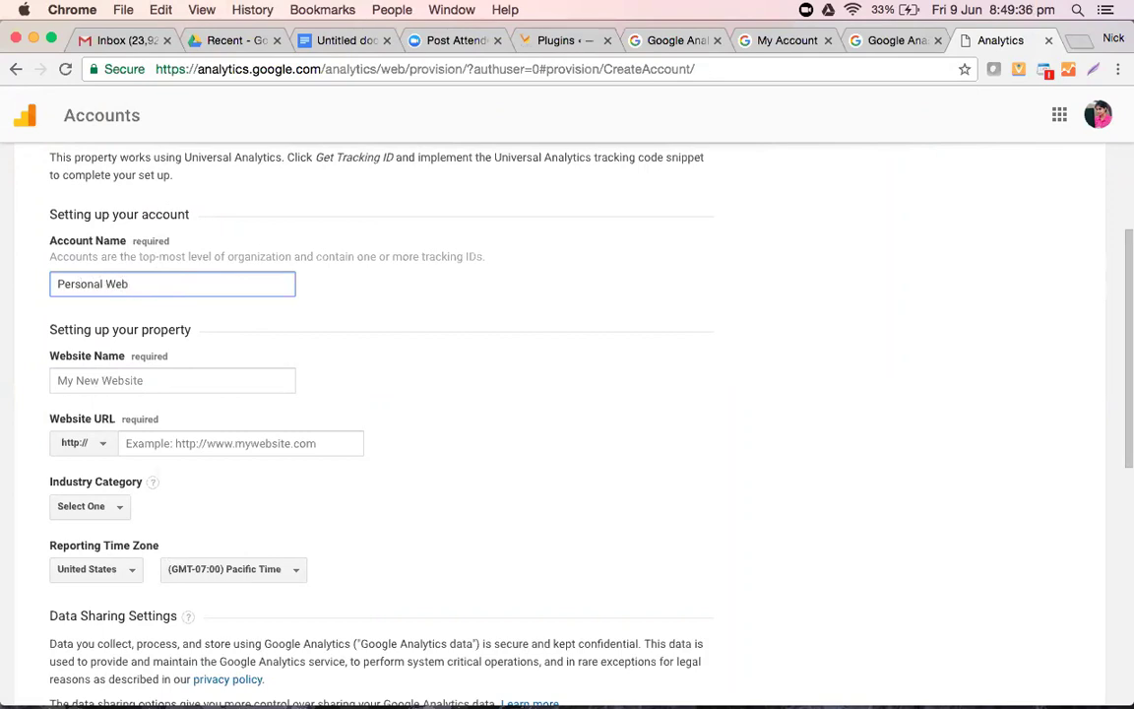
{"action": "key", "text": "BackSpace"}
{"action": "key", "text": "BackSpace"}
{"action": "key", "text": "BackSpace"}
{"action": "key", "text": "BackSpace"}
{"action": "key", "text": "BackSpace"}
{"action": "key", "text": "BackSpace"}
{"action": "key", "text": "BackSpace"}
{"action": "key", "text": "BackSpace"}
{"action": "key", "text": "BackSpace"}
{"action": "key", "text": "BackSpace"}
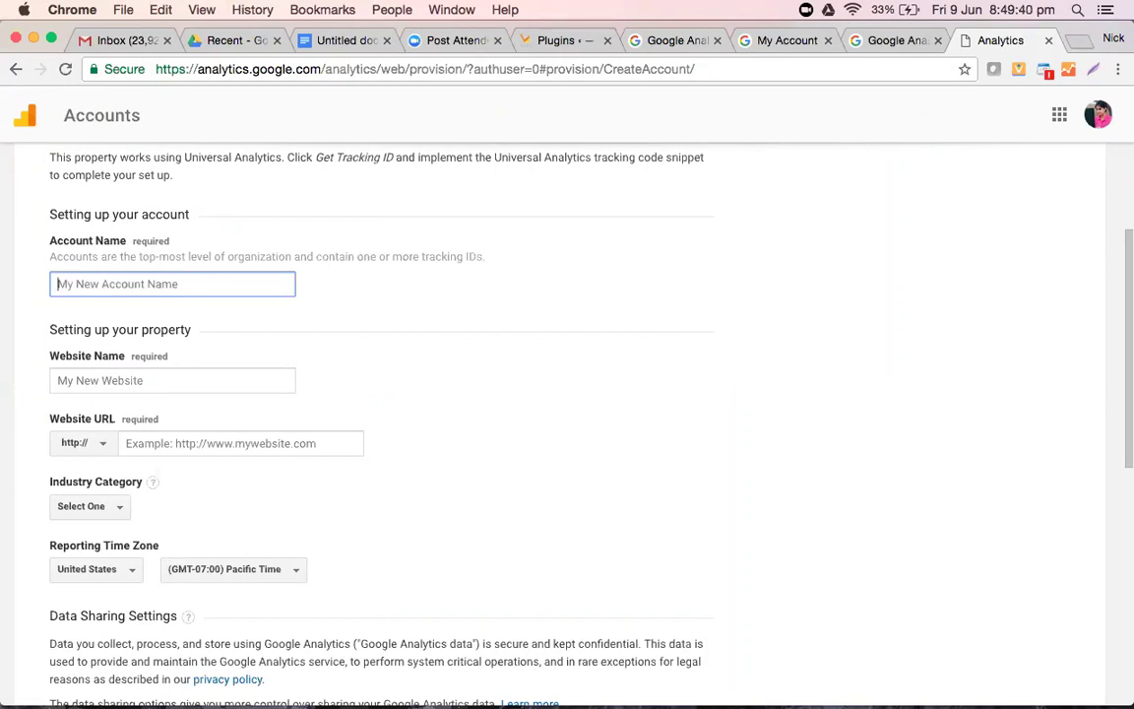
{"action": "type", "text": "Radhika"}
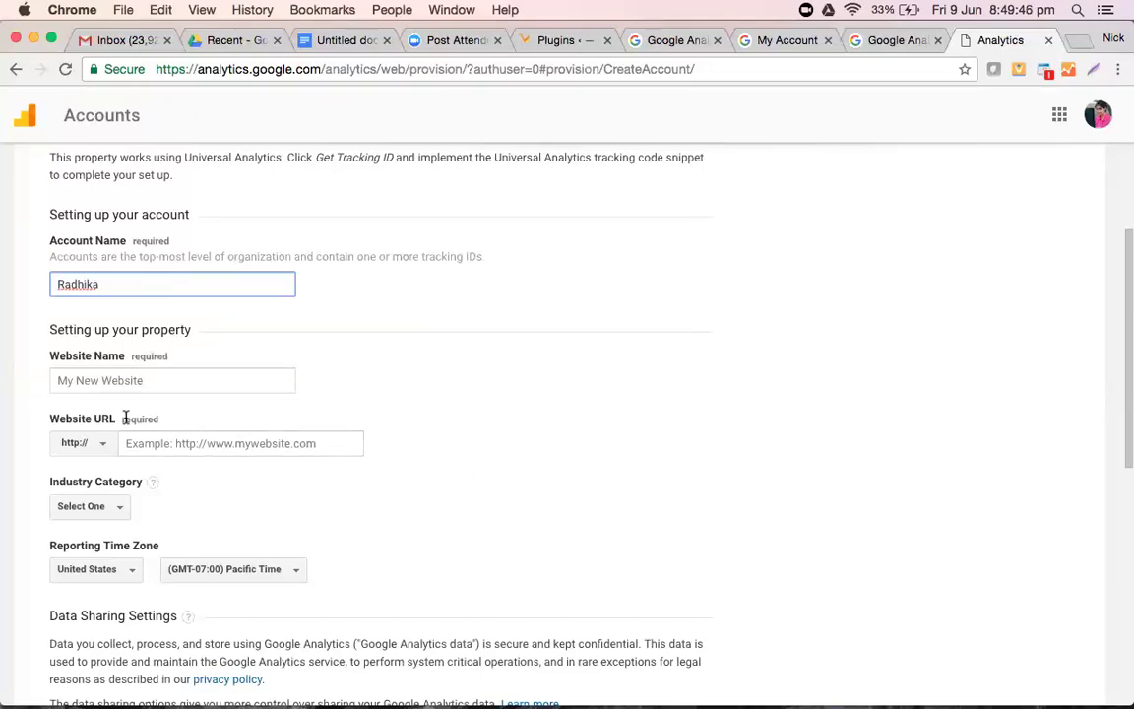
{"action": "left_click", "coordinate": [117, 369]}
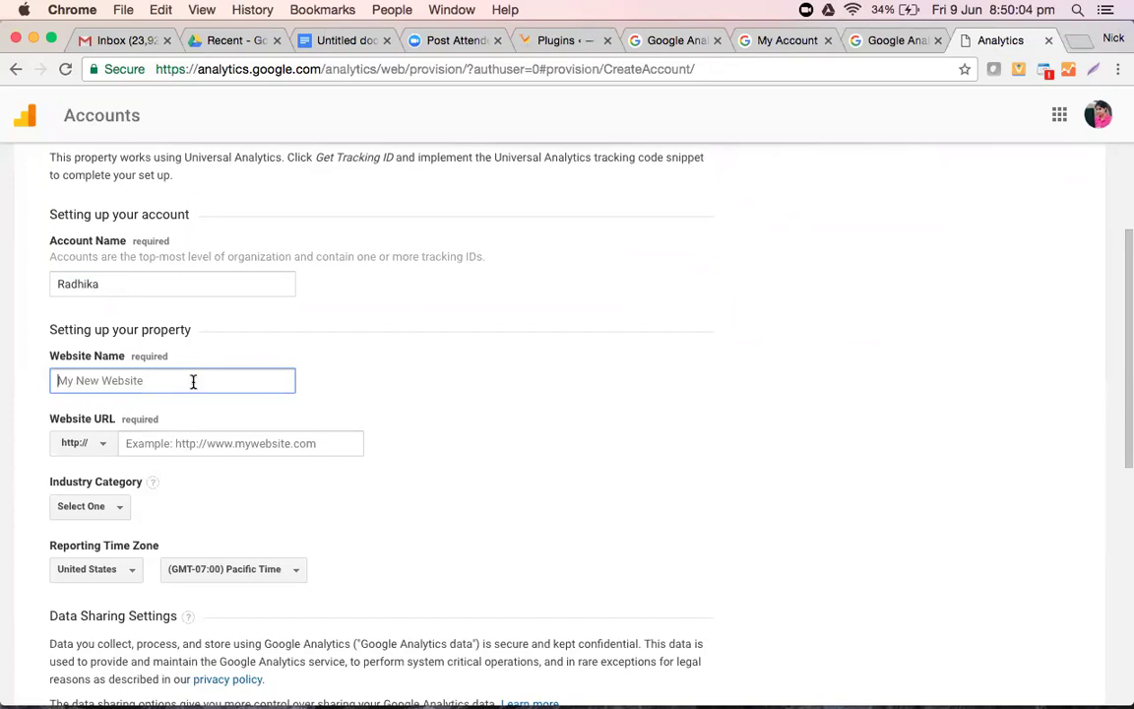
{"action": "type", "text": "Vasu"}
{"action": "left_click", "coordinate": [214, 443]}
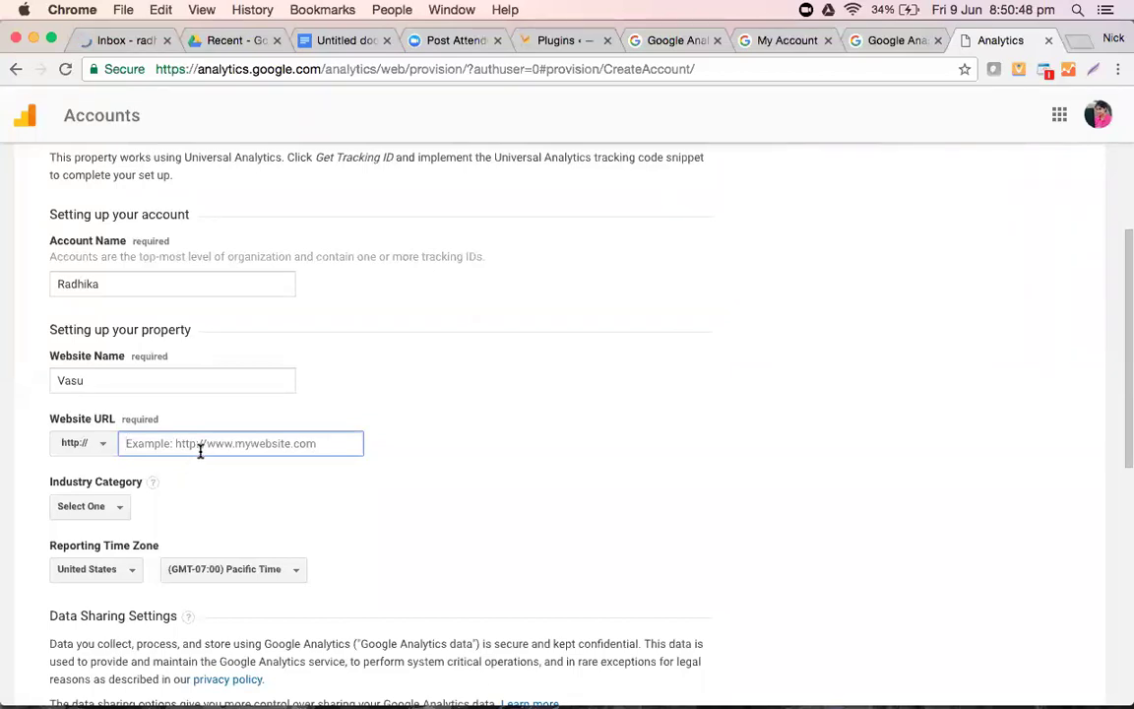
{"action": "type", "text": "www.vas"}
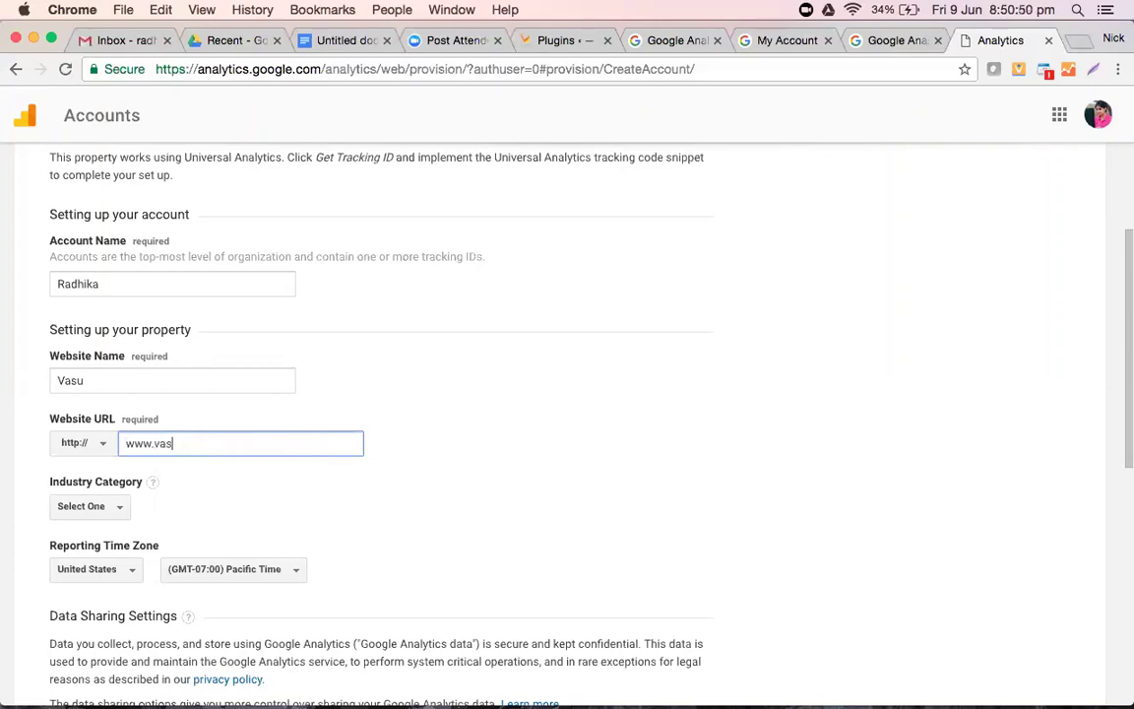
{"action": "type", "text": "uinfrastructure.in"}
{"action": "left_click", "coordinate": [541, 536]}
{"action": "scroll", "coordinate": [477, 473], "scroll_direction": "down", "scroll_amount": 3}
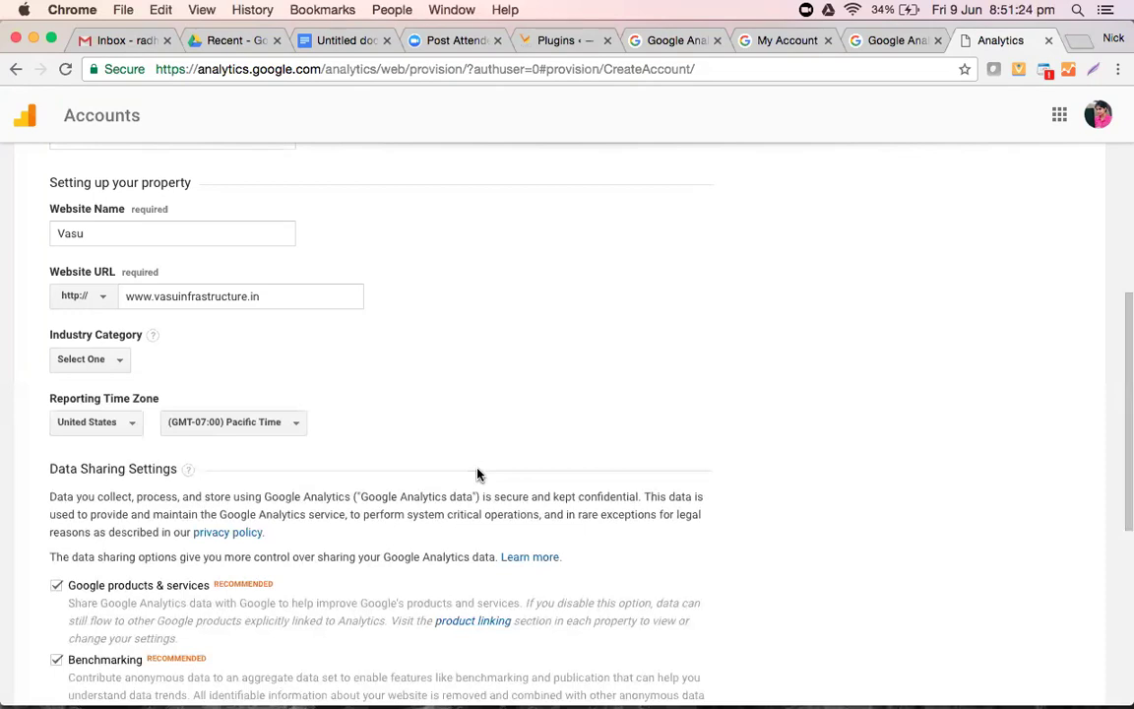
{"action": "scroll", "coordinate": [477, 472], "scroll_direction": "down", "scroll_amount": 2}
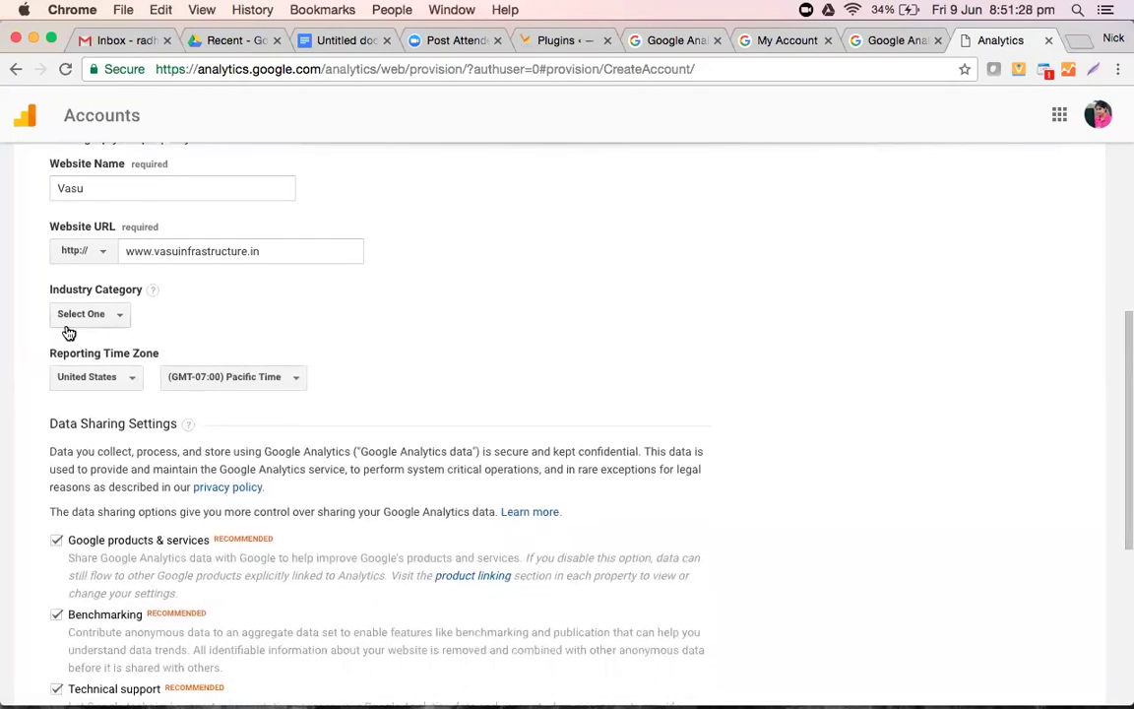
- Pick Real Estate from the Industry Category list for the new Vasu property
{"action": "left_click", "coordinate": [67, 317]}
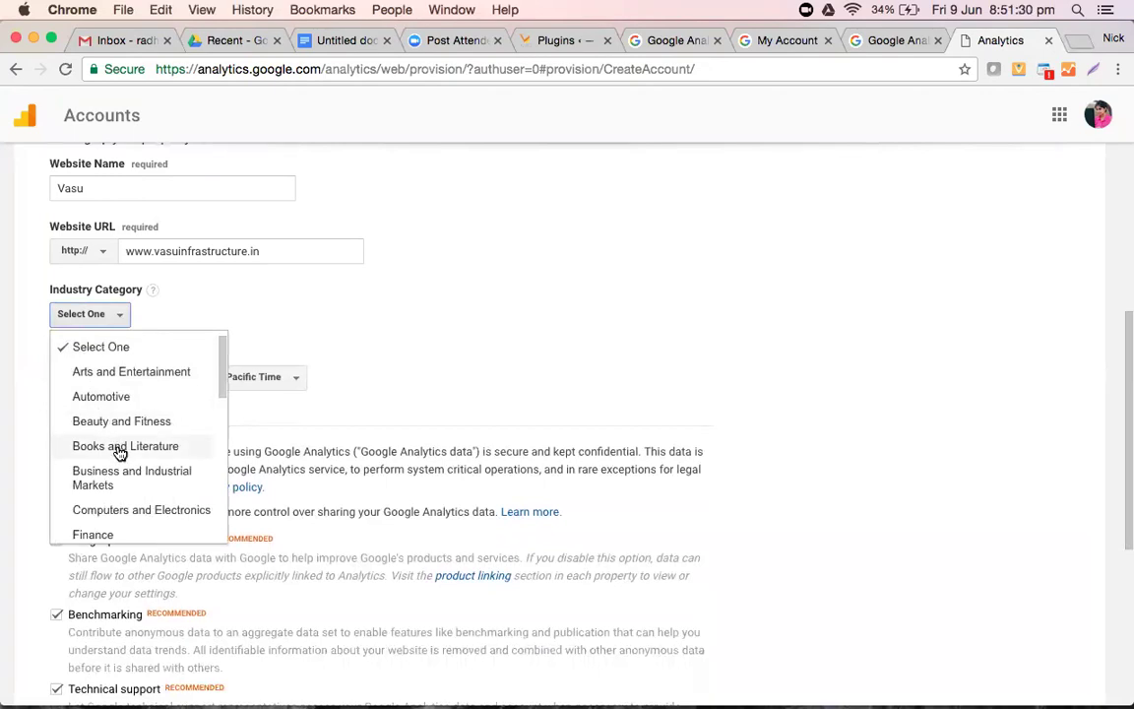
{"action": "scroll", "coordinate": [119, 452], "scroll_direction": "down", "scroll_amount": 1}
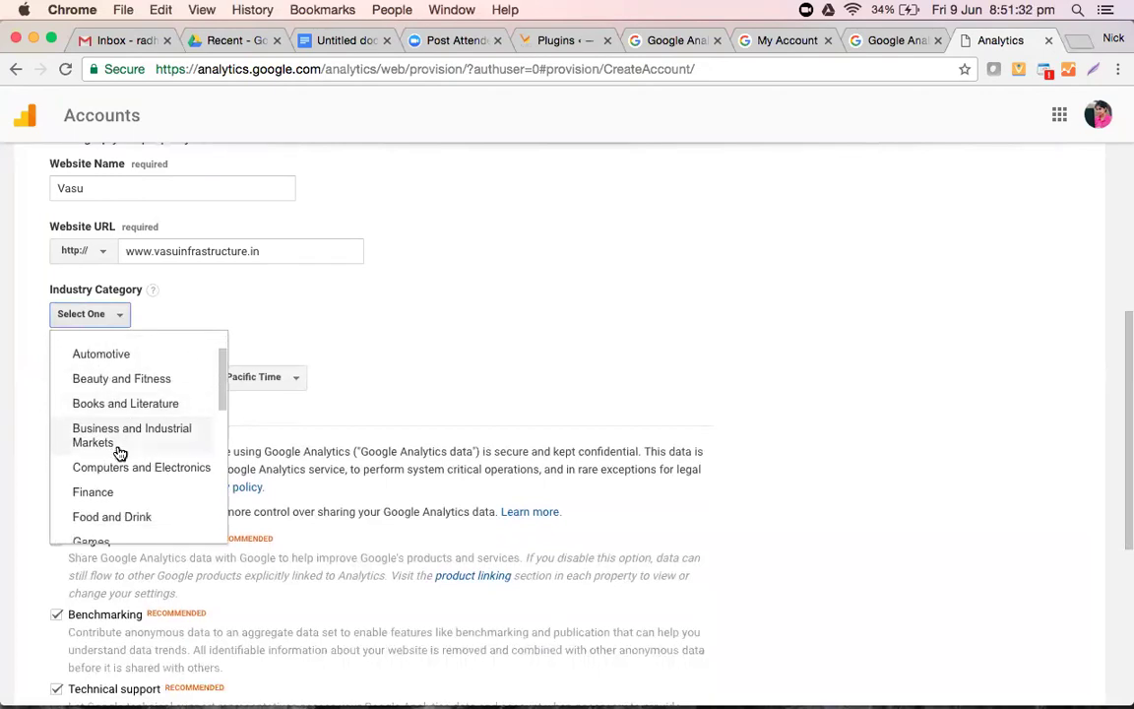
{"action": "scroll", "coordinate": [119, 452], "scroll_direction": "down", "scroll_amount": 4}
{"action": "scroll", "coordinate": [120, 452], "scroll_direction": "down", "scroll_amount": 10}
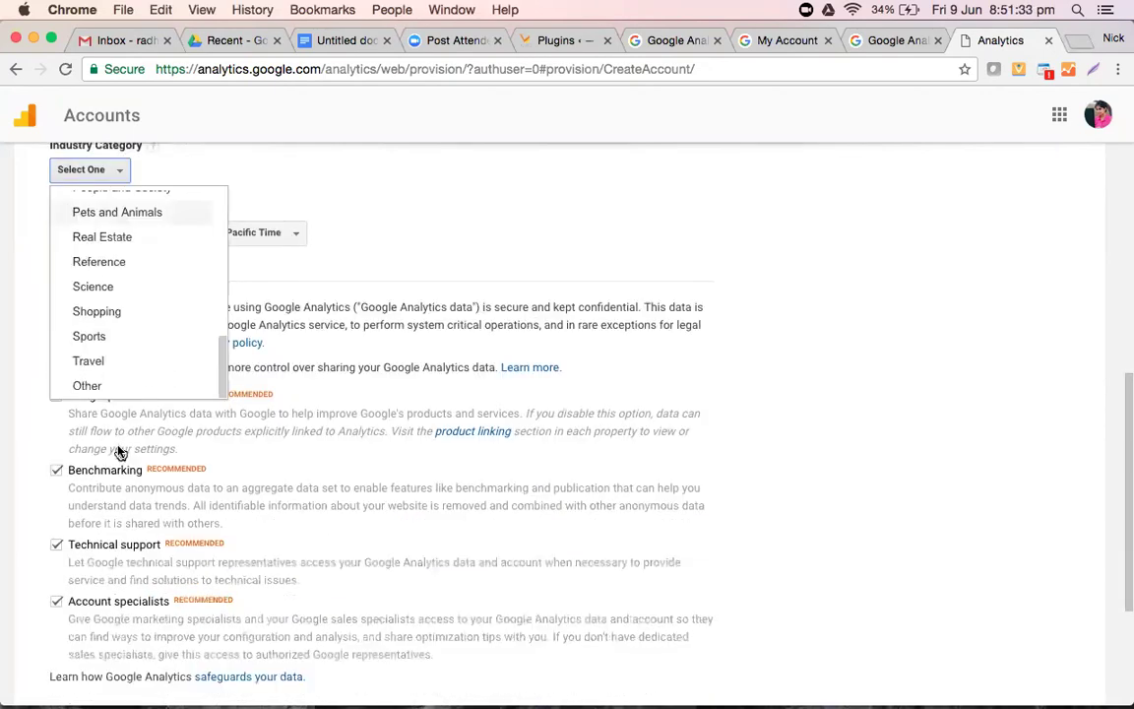
{"action": "scroll", "coordinate": [119, 456], "scroll_direction": "up", "scroll_amount": 4}
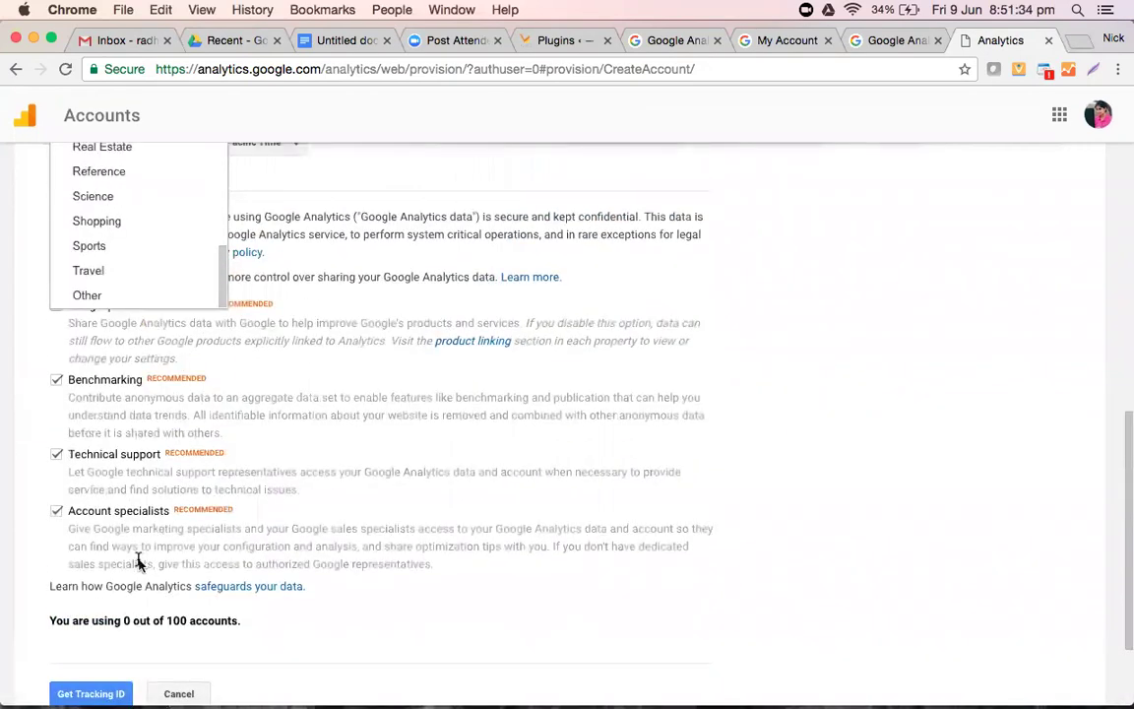
{"action": "scroll", "coordinate": [138, 561], "scroll_direction": "up", "scroll_amount": 15}
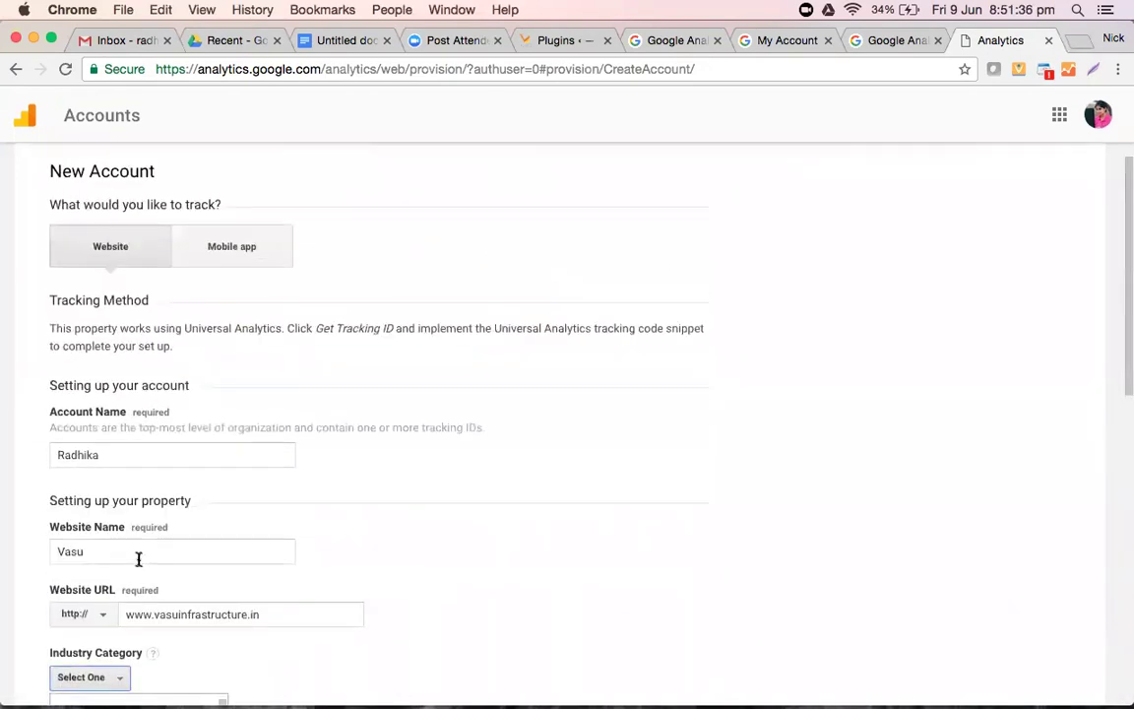
{"action": "scroll", "coordinate": [139, 563], "scroll_direction": "up", "scroll_amount": 1}
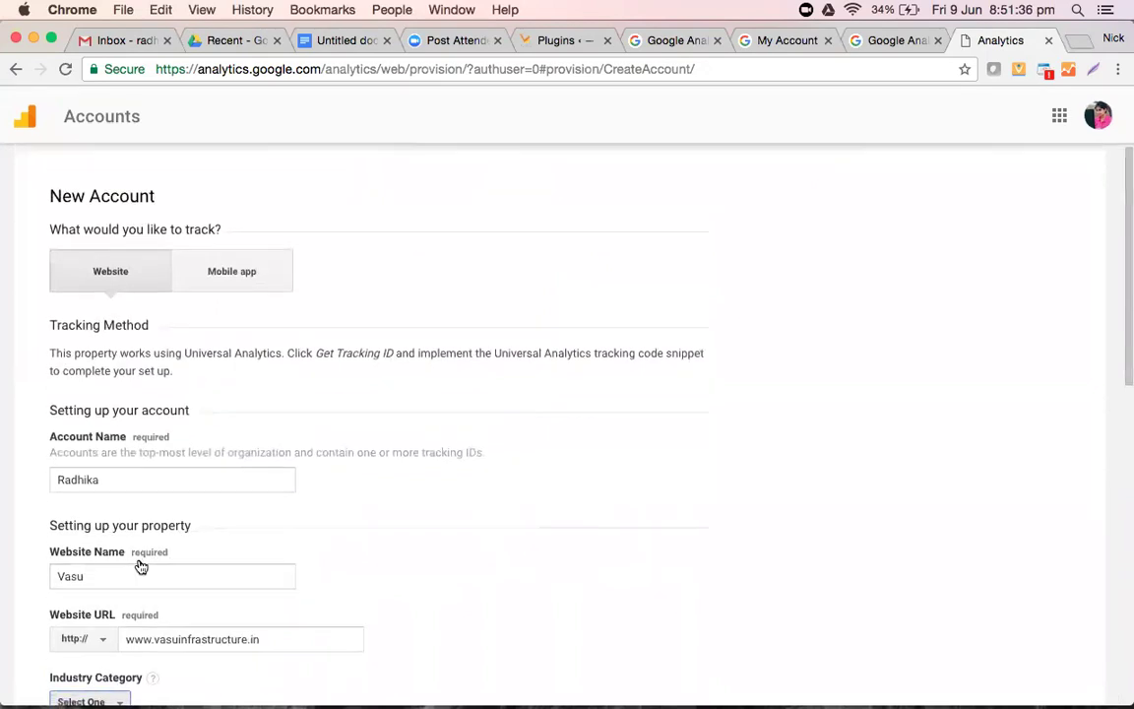
{"action": "scroll", "coordinate": [140, 565], "scroll_direction": "down", "scroll_amount": 16}
{"action": "scroll", "coordinate": [158, 443], "scroll_direction": "up", "scroll_amount": 6}
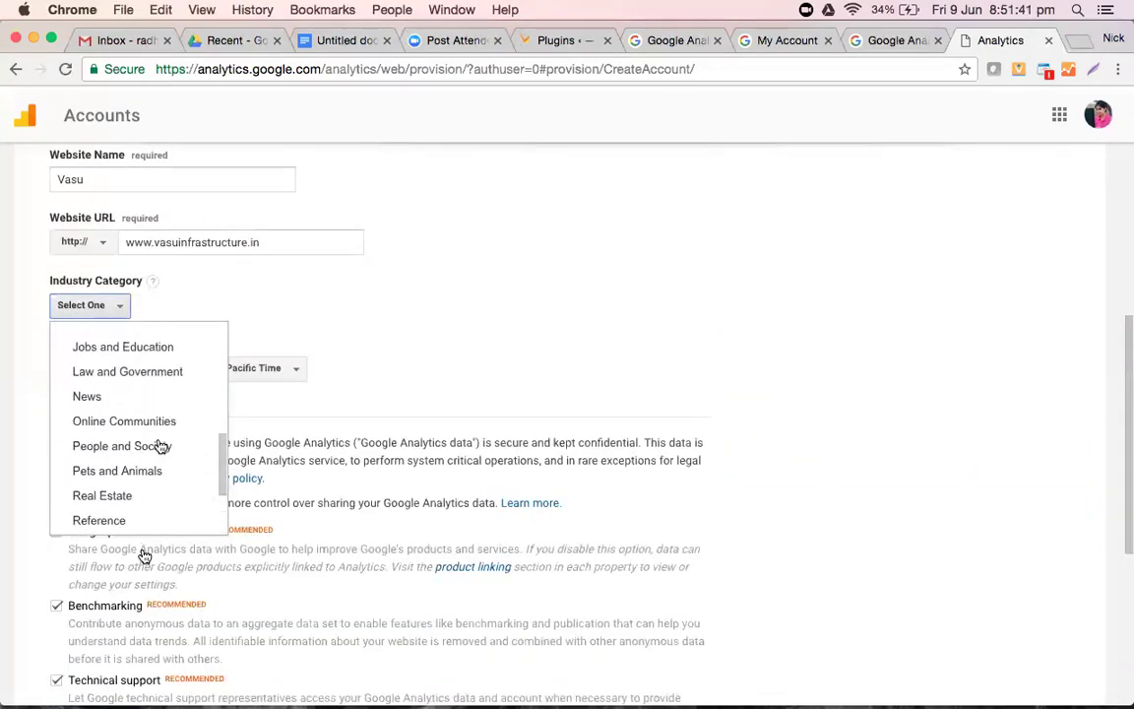
{"action": "scroll", "coordinate": [161, 445], "scroll_direction": "up", "scroll_amount": 5}
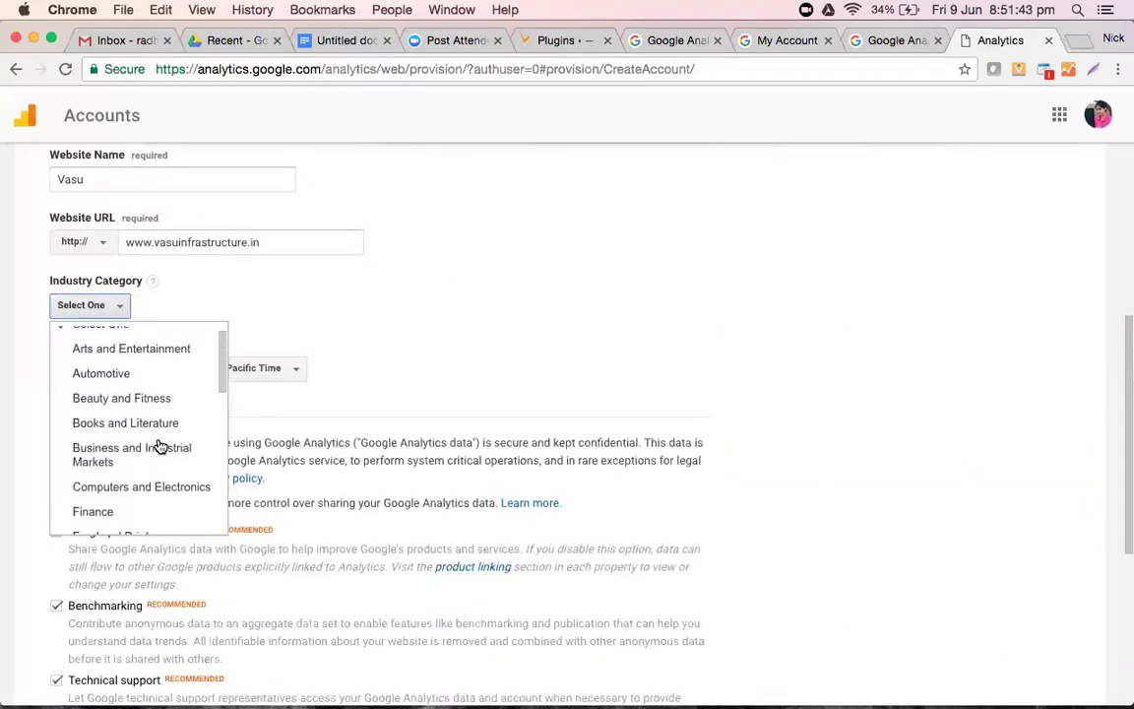
{"action": "scroll", "coordinate": [161, 445], "scroll_direction": "down", "scroll_amount": 5}
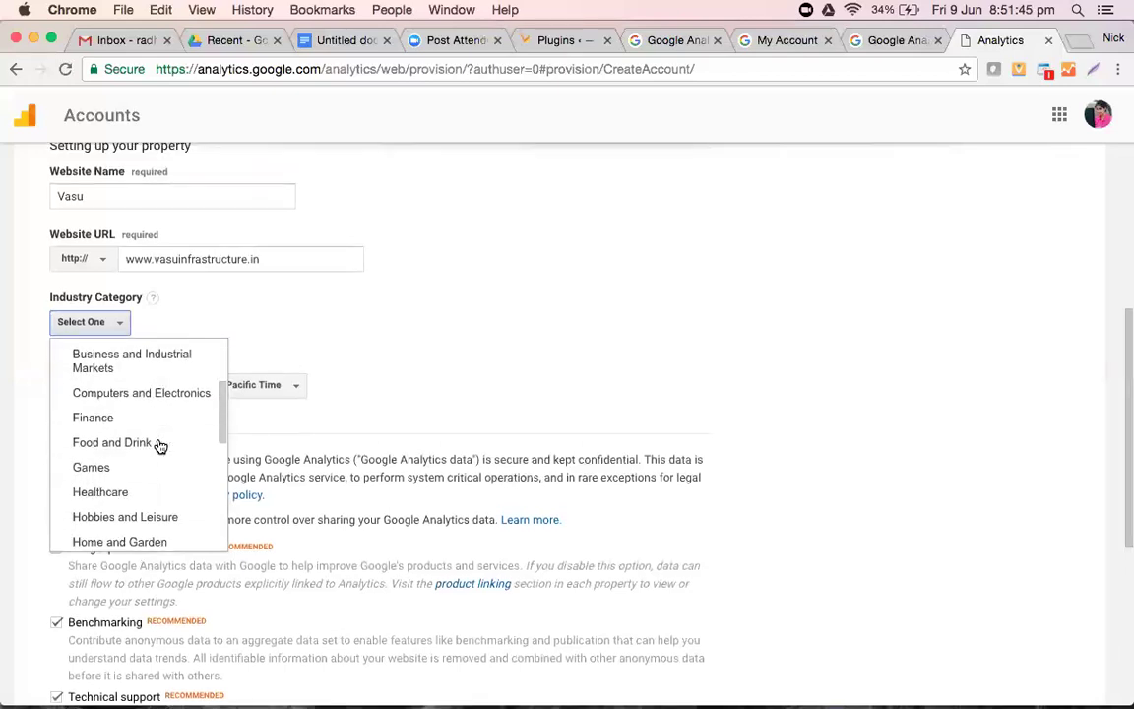
{"action": "scroll", "coordinate": [160, 445], "scroll_direction": "down", "scroll_amount": 4}
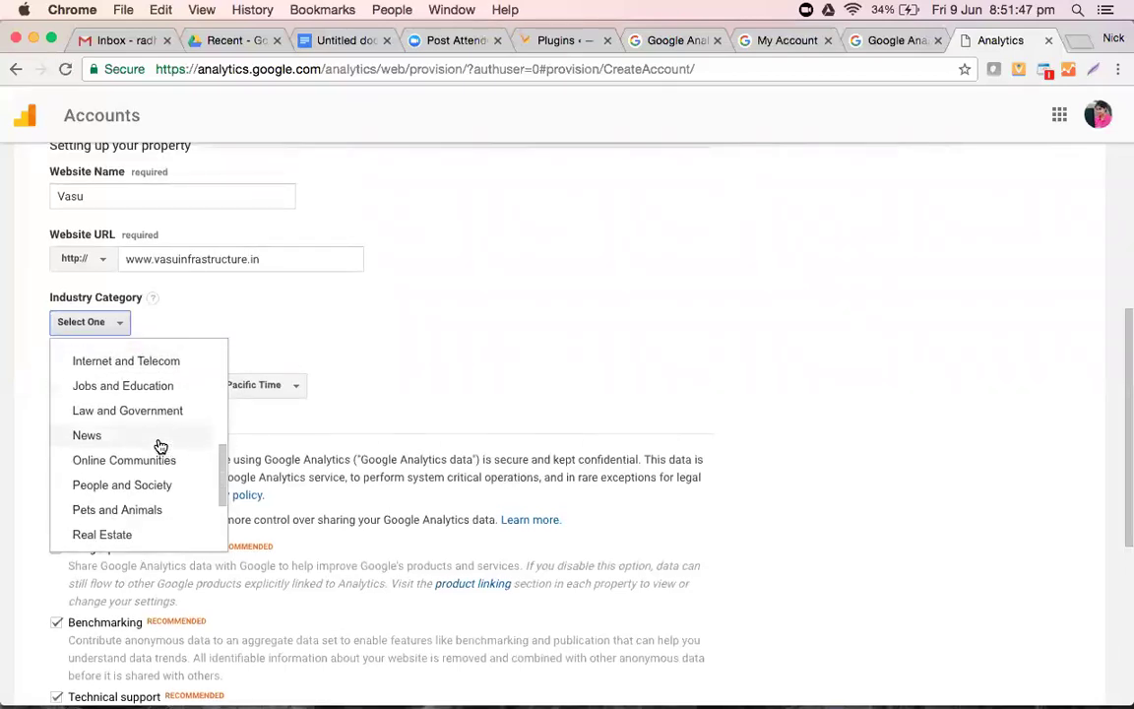
{"action": "scroll", "coordinate": [160, 445], "scroll_direction": "down", "scroll_amount": 6}
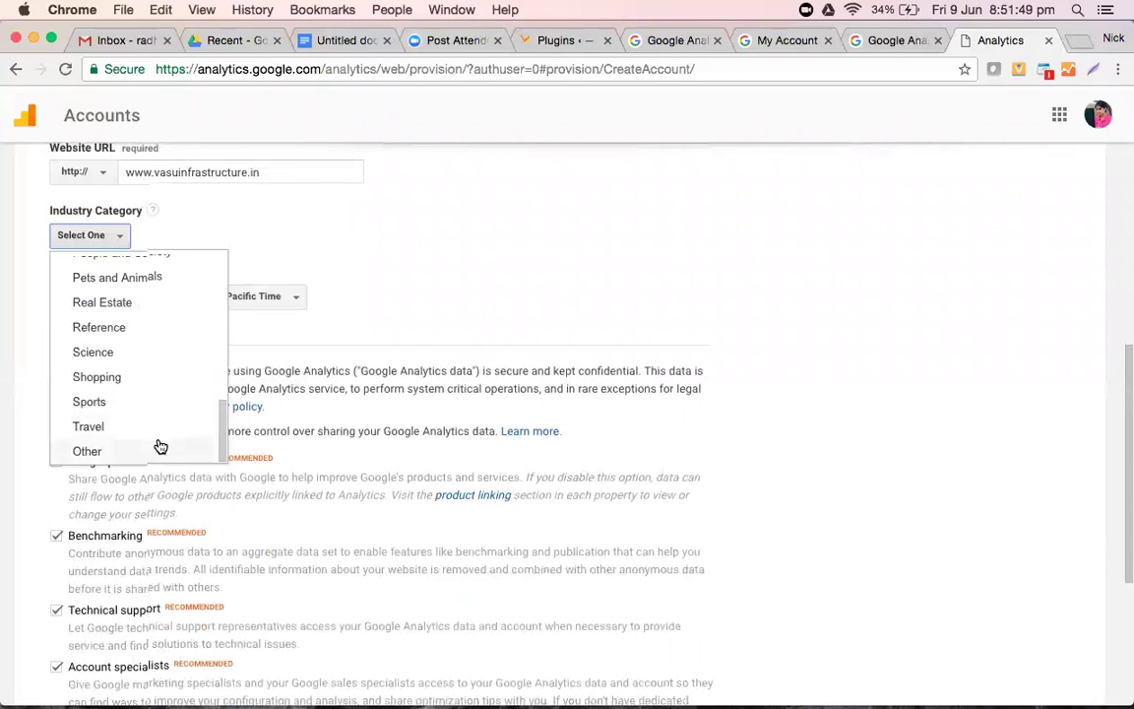
{"action": "scroll", "coordinate": [158, 446], "scroll_direction": "up", "scroll_amount": 3}
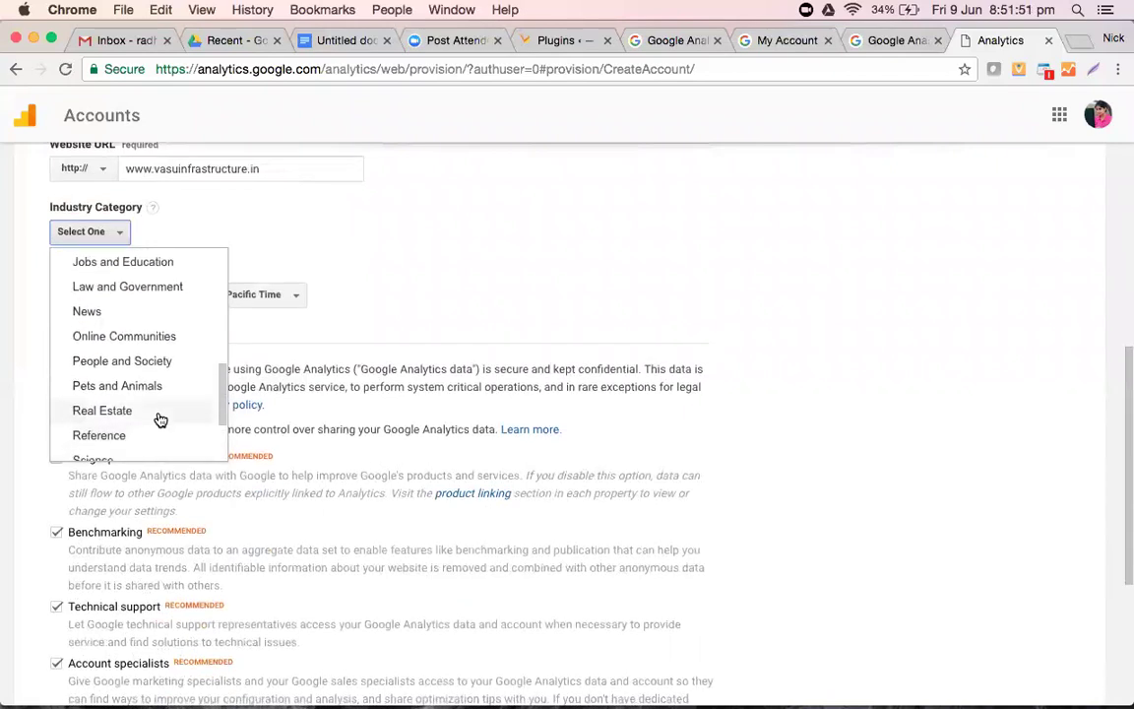
{"action": "left_click", "coordinate": [157, 417]}
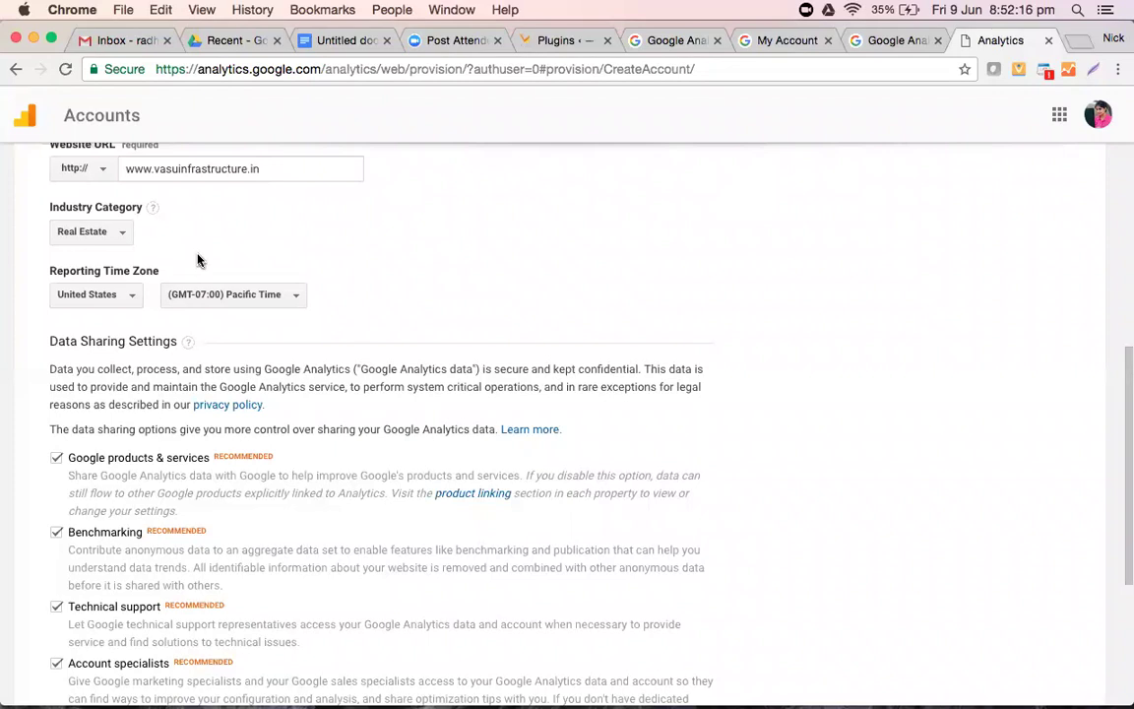
- Search the reporting countries for India and set the (GMT+05:30) India Standard Time zone
{"action": "left_click", "coordinate": [64, 301]}
{"action": "left_click", "coordinate": [90, 329]}
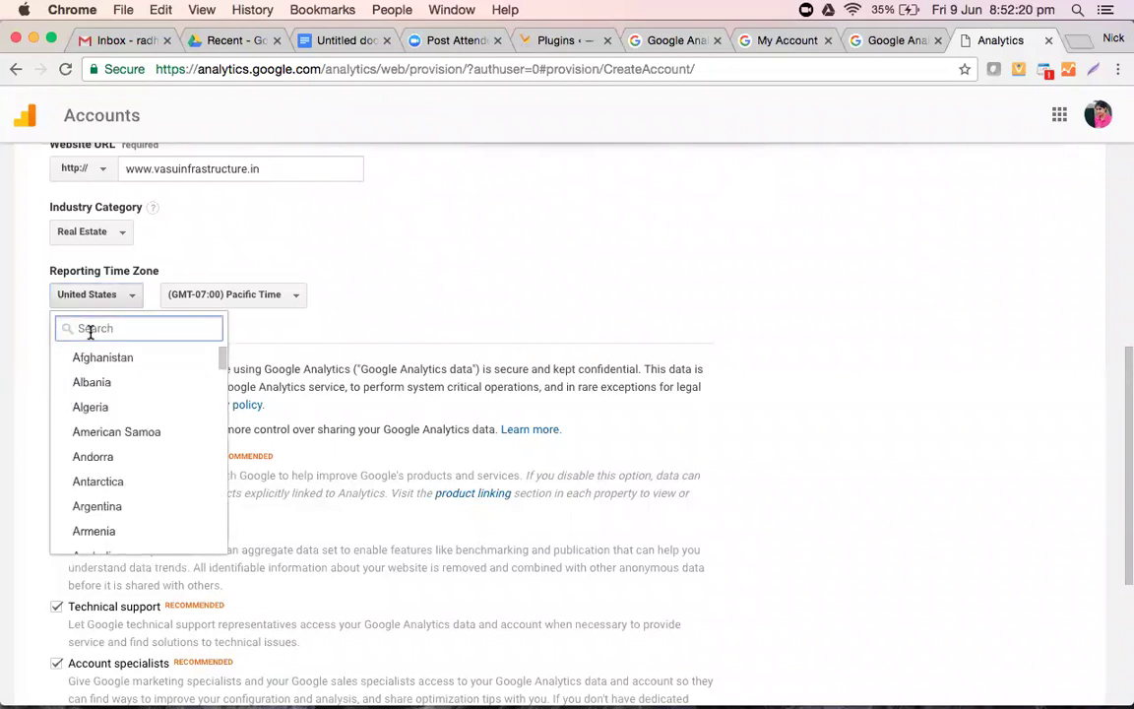
{"action": "type", "text": "India"}
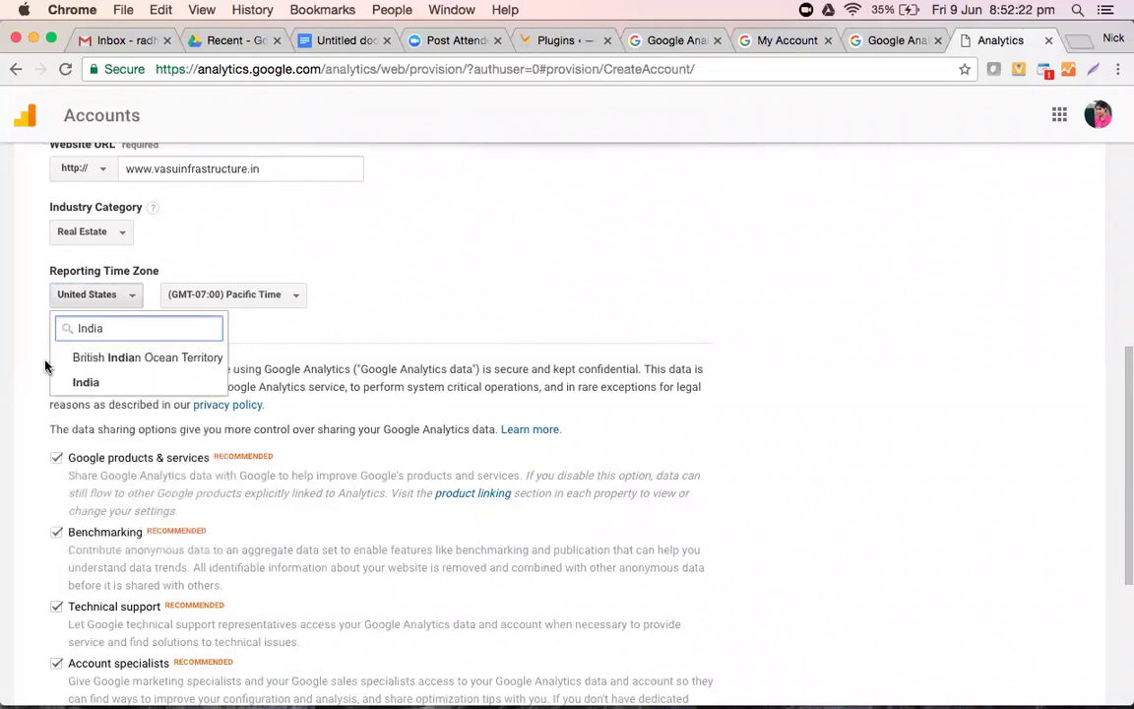
{"action": "left_click", "coordinate": [80, 384]}
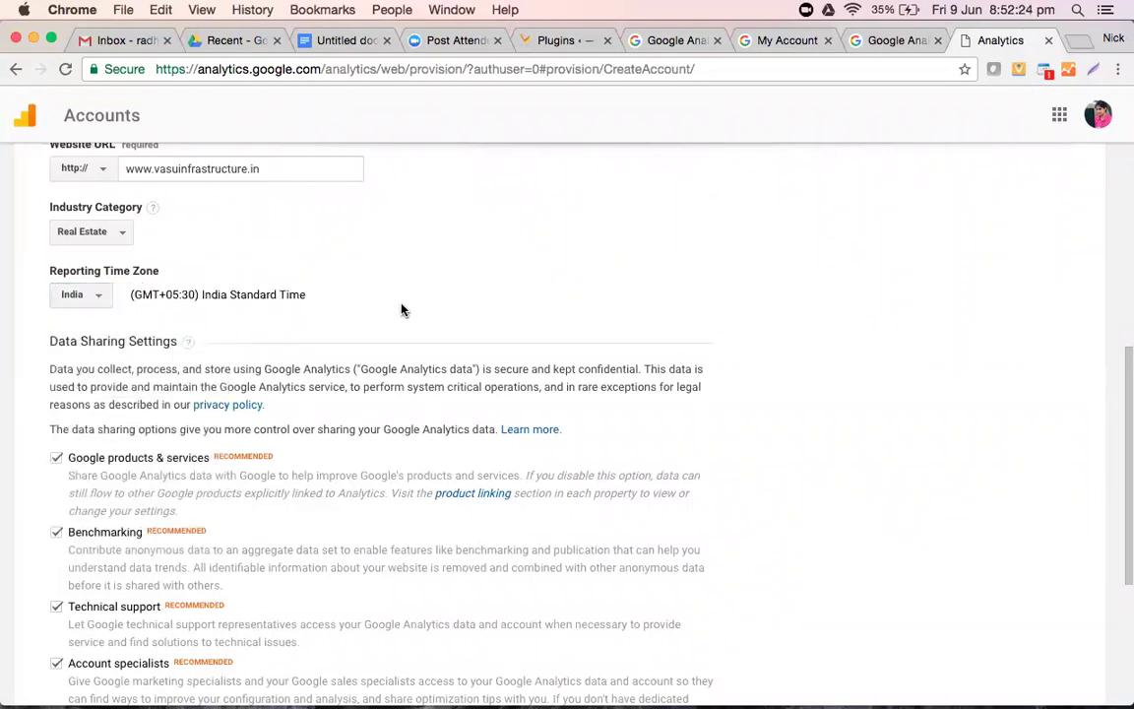
{"action": "scroll", "coordinate": [400, 310], "scroll_direction": "up", "scroll_amount": 1}
{"action": "scroll", "coordinate": [401, 311], "scroll_direction": "down", "scroll_amount": 1}
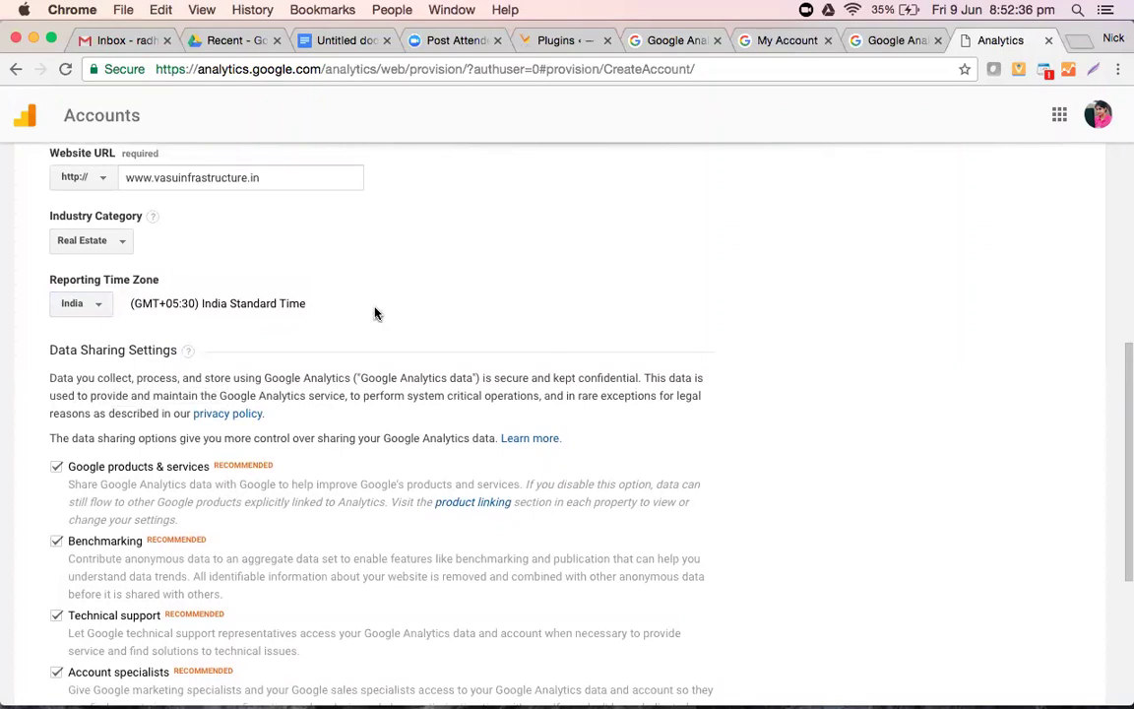
{"action": "scroll", "coordinate": [376, 313], "scroll_direction": "up", "scroll_amount": 8}
{"action": "scroll", "coordinate": [376, 313], "scroll_direction": "down", "scroll_amount": 4}
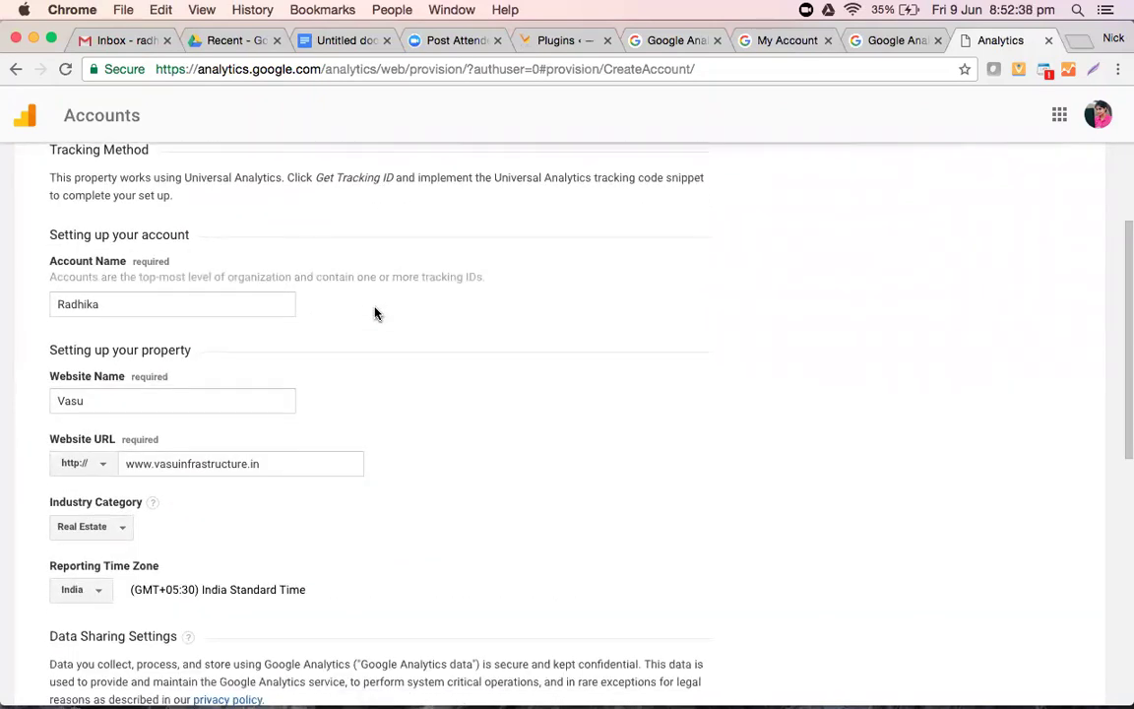
{"action": "scroll", "coordinate": [376, 313], "scroll_direction": "up", "scroll_amount": 1}
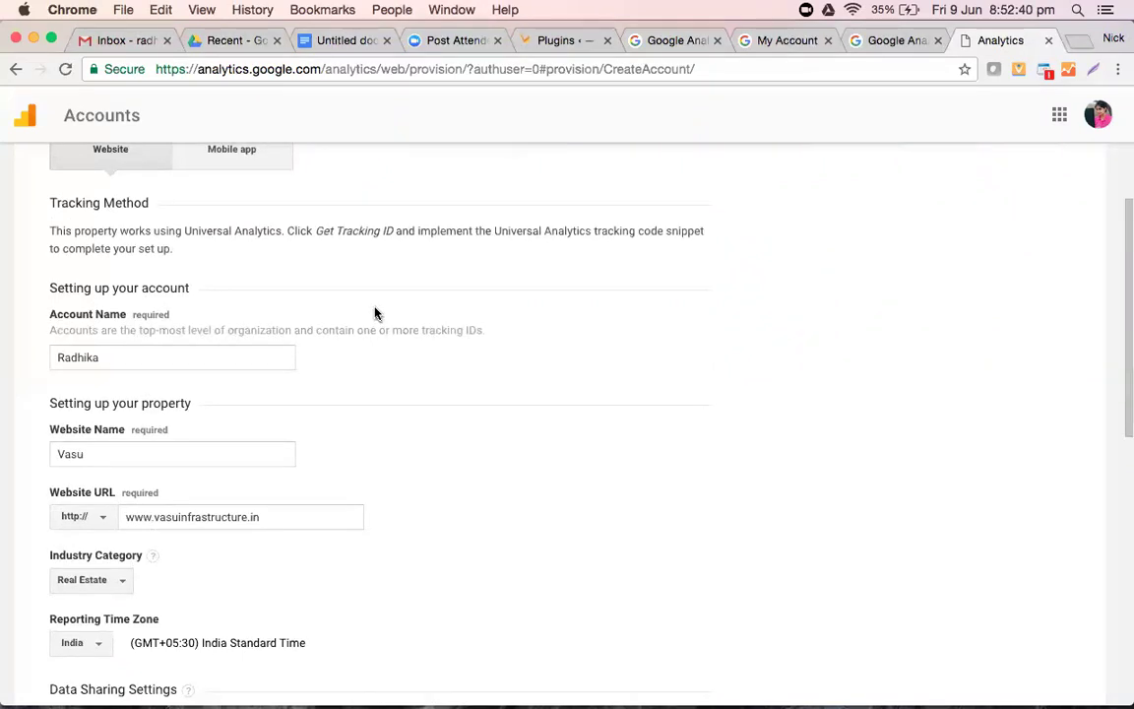
{"action": "scroll", "coordinate": [374, 313], "scroll_direction": "down", "scroll_amount": 10}
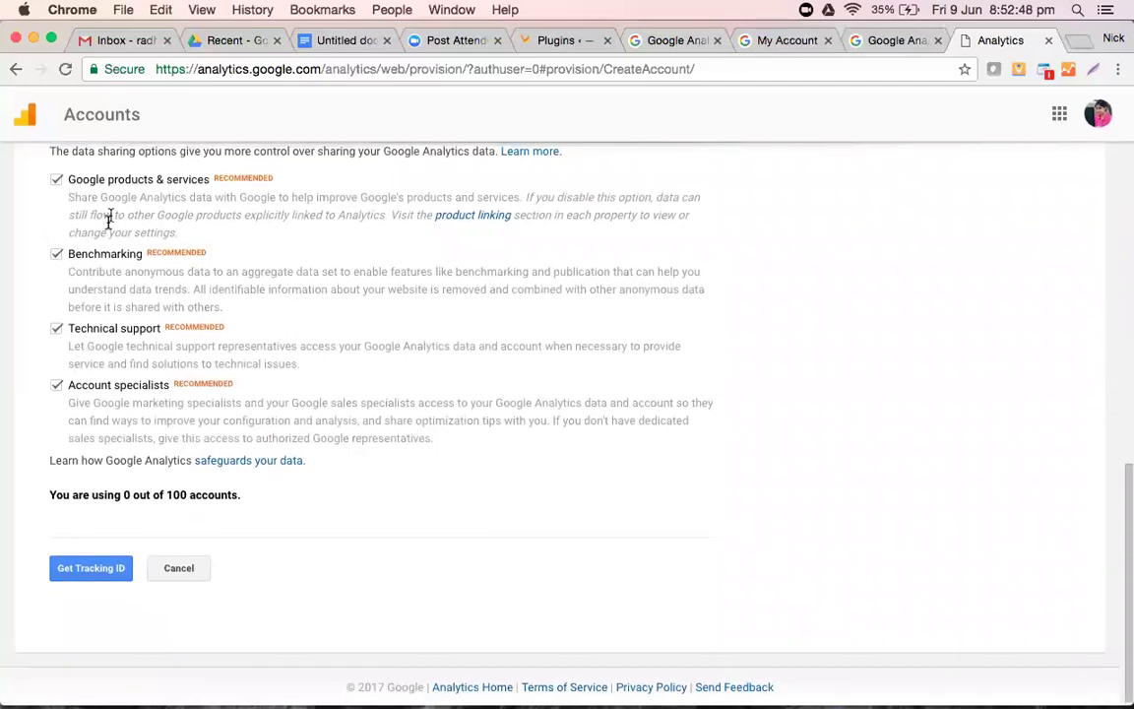
{"action": "scroll", "coordinate": [108, 221], "scroll_direction": "up", "scroll_amount": 3}
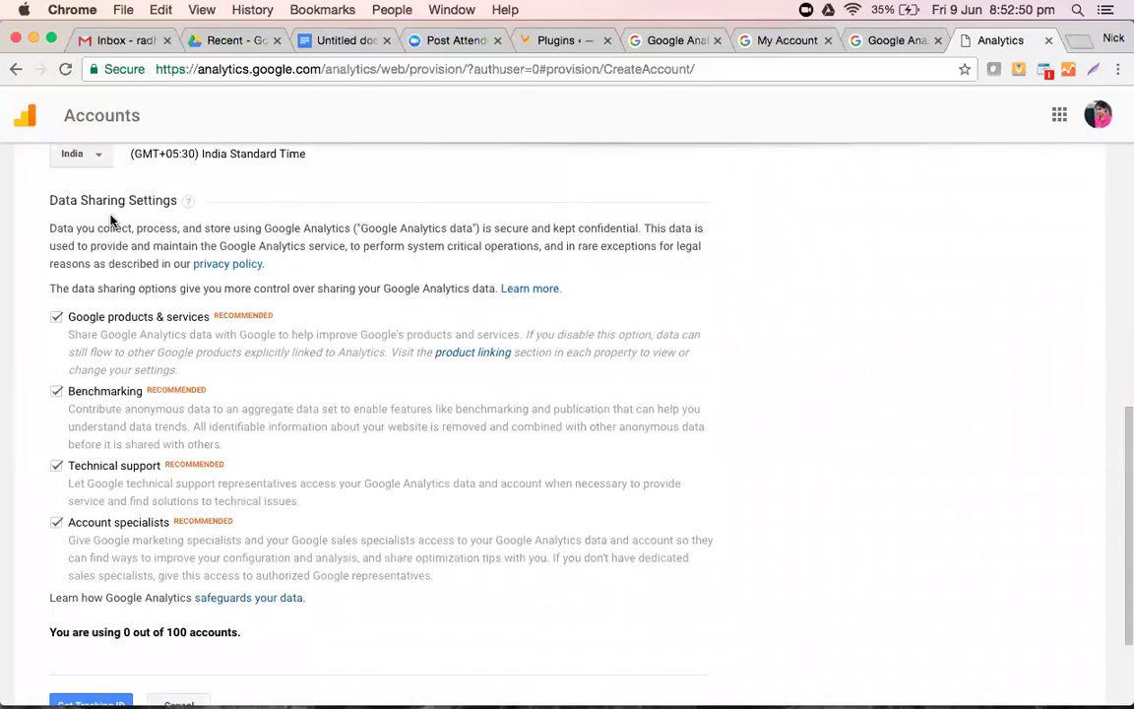
{"action": "scroll", "coordinate": [112, 221], "scroll_direction": "down", "scroll_amount": 1}
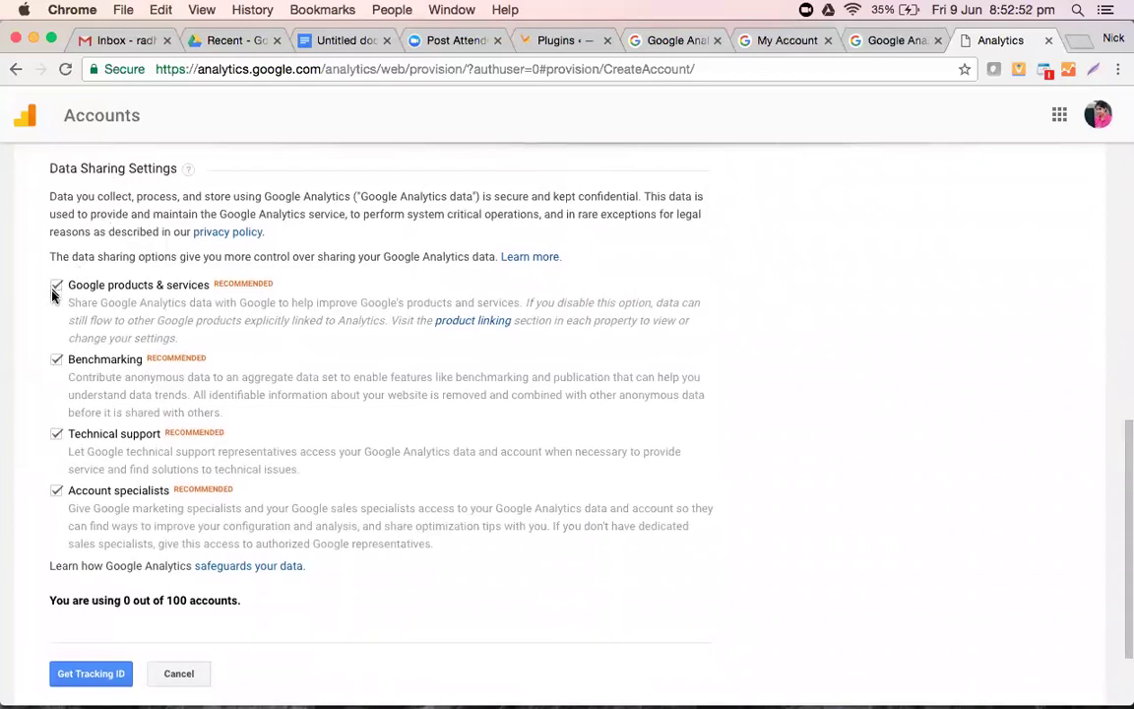
- Clear the Benchmarking, Technical support and Account specialists sharing options, then request a tracking ID
{"action": "left_click", "coordinate": [56, 359]}
{"action": "left_click", "coordinate": [56, 434]}
{"action": "left_click", "coordinate": [56, 490]}
{"action": "scroll", "coordinate": [295, 539], "scroll_direction": "down", "scroll_amount": 3}
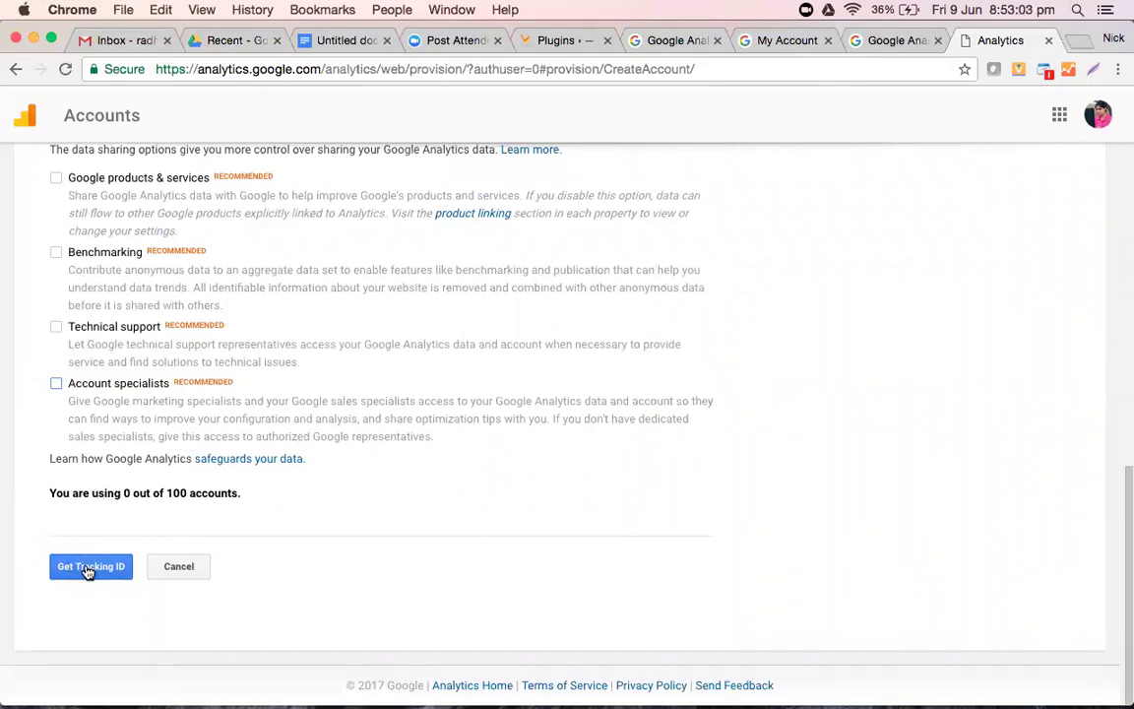
{"action": "left_click", "coordinate": [87, 569]}
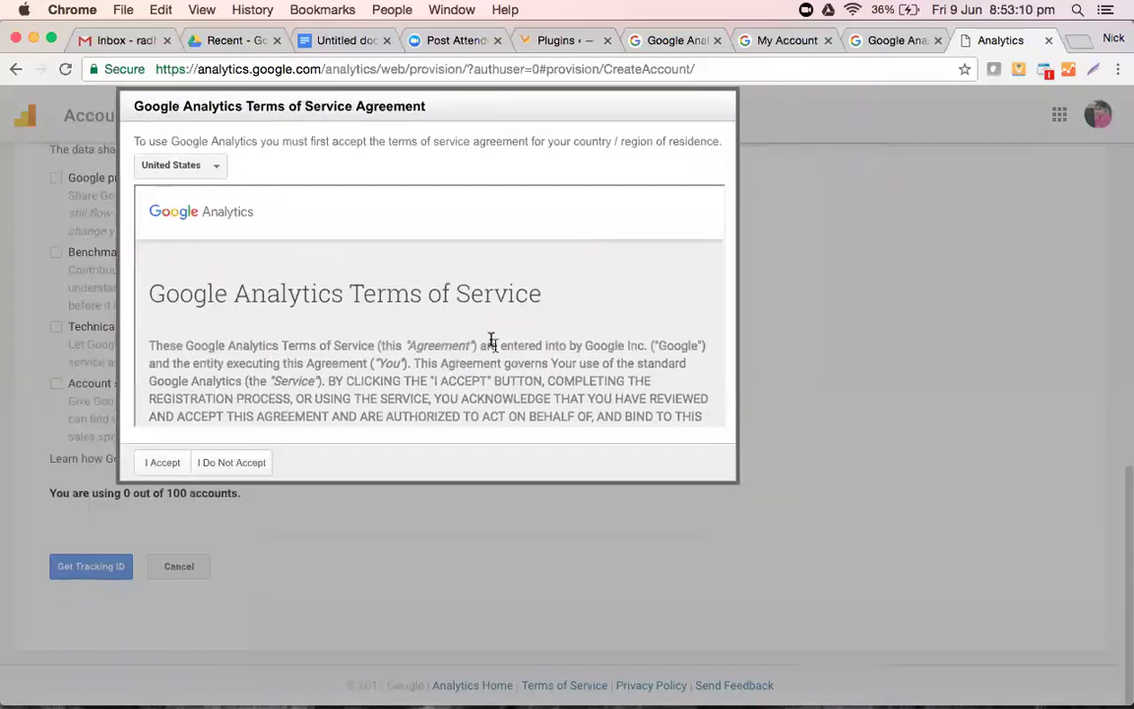
- Accept the Google Analytics terms of service so the tracking ID is issued
{"action": "left_click", "coordinate": [156, 463]}
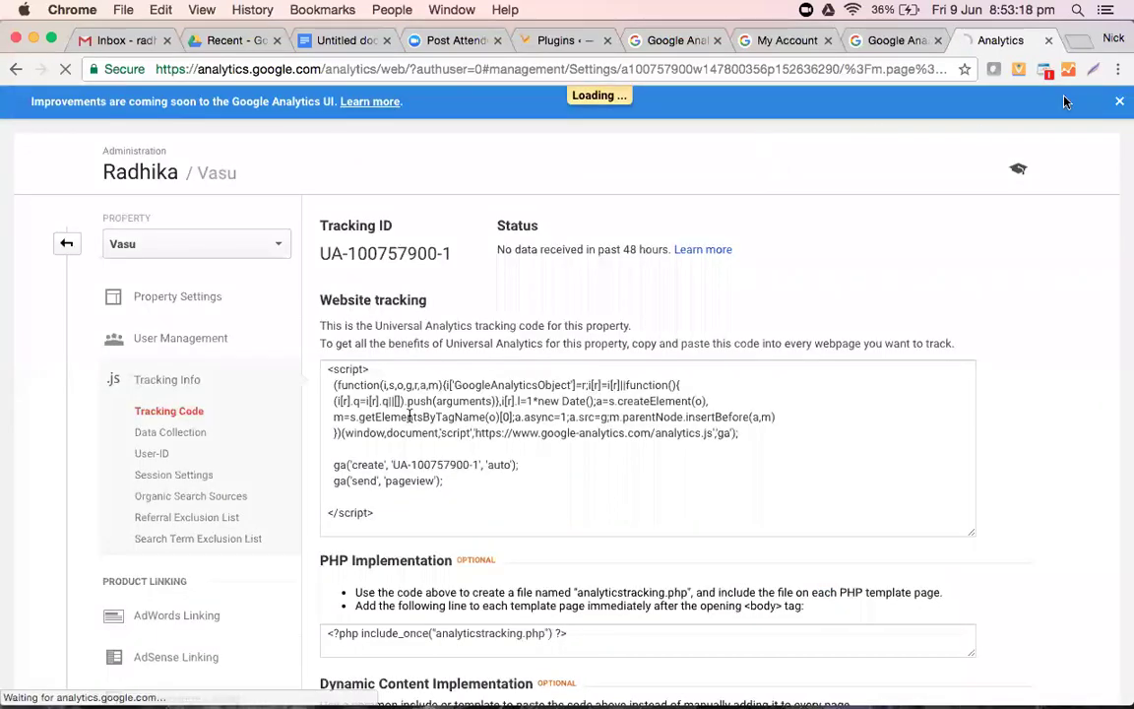
{"action": "scroll", "coordinate": [716, 294], "scroll_direction": "down", "scroll_amount": 5}
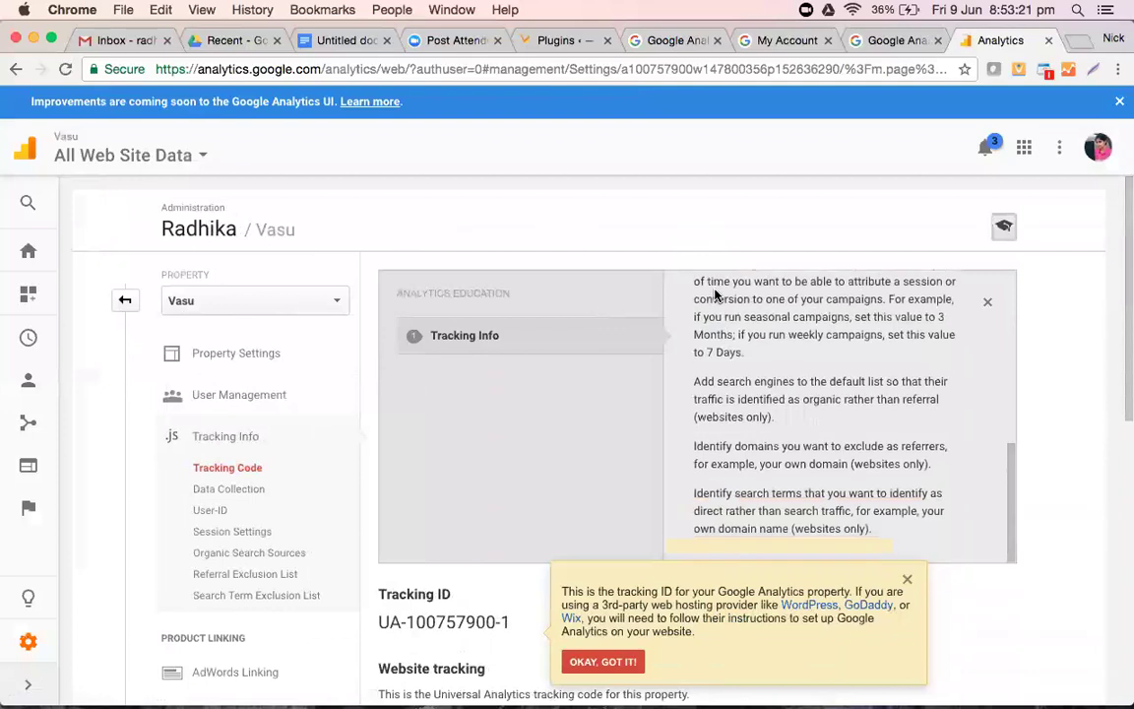
{"action": "scroll", "coordinate": [557, 460], "scroll_direction": "down", "scroll_amount": 1}
{"action": "scroll", "coordinate": [556, 459], "scroll_direction": "down", "scroll_amount": 3}
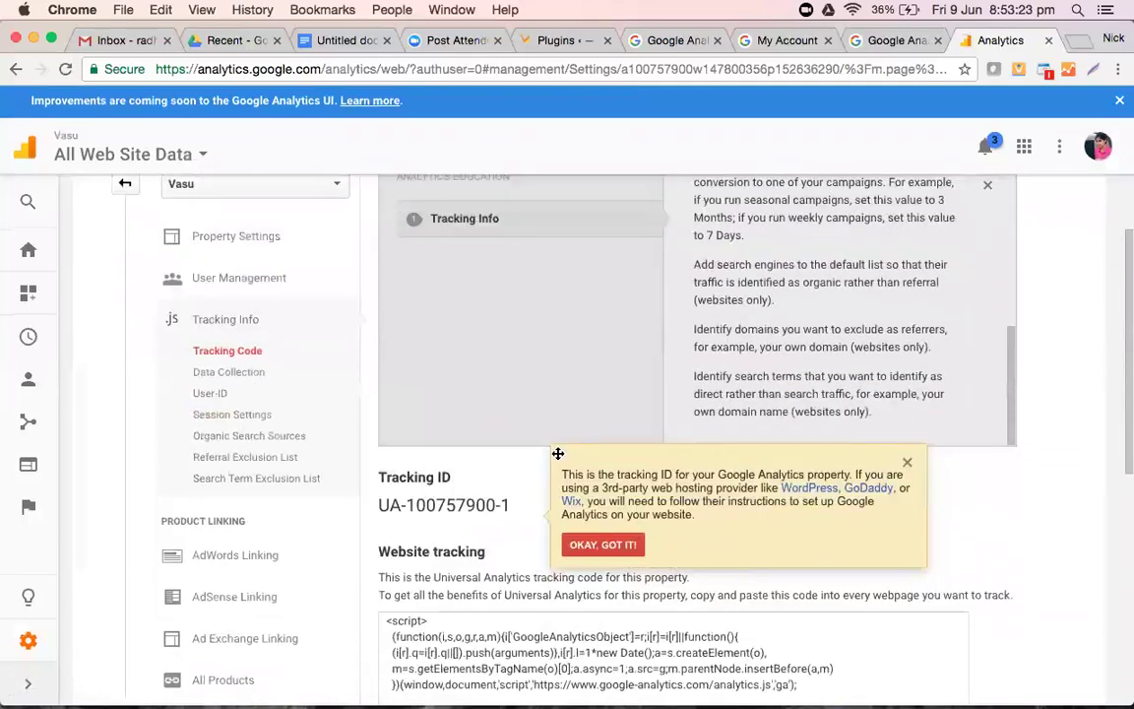
- Select the new property's tracking ID, then move to the untitled Google Docs notes
{"action": "left_click_drag", "start_coordinate": [511, 507], "coordinate": [383, 509]}
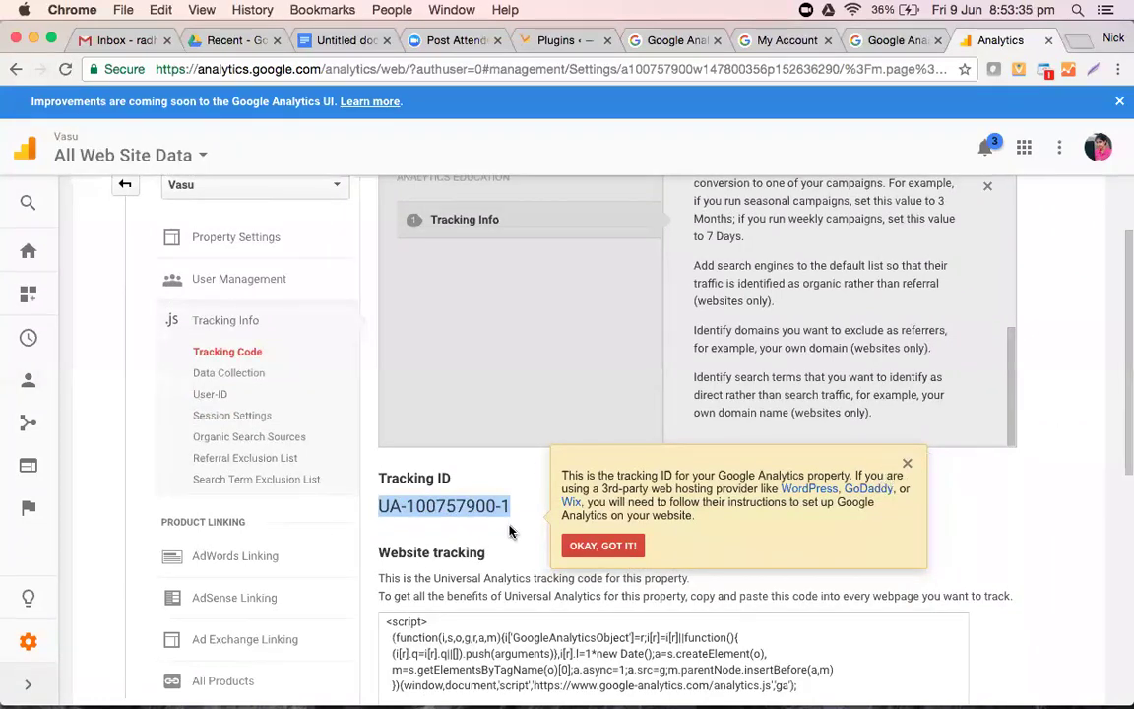
{"action": "scroll", "coordinate": [510, 532], "scroll_direction": "down", "scroll_amount": 5}
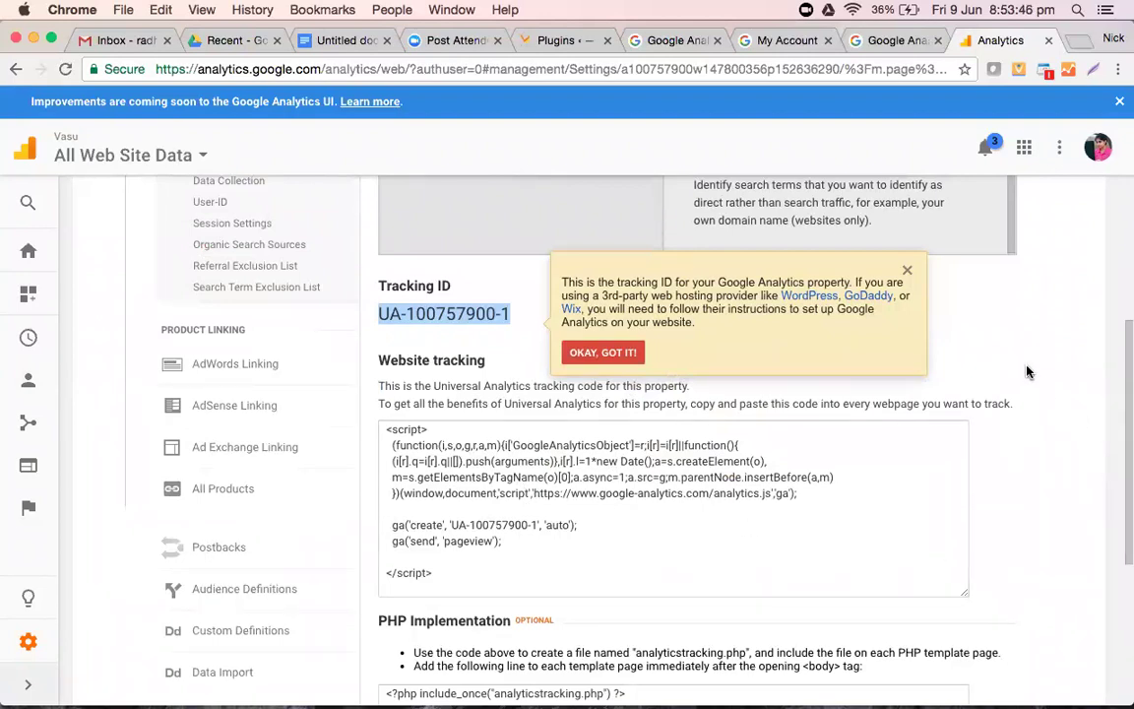
{"action": "left_click", "coordinate": [475, 317]}
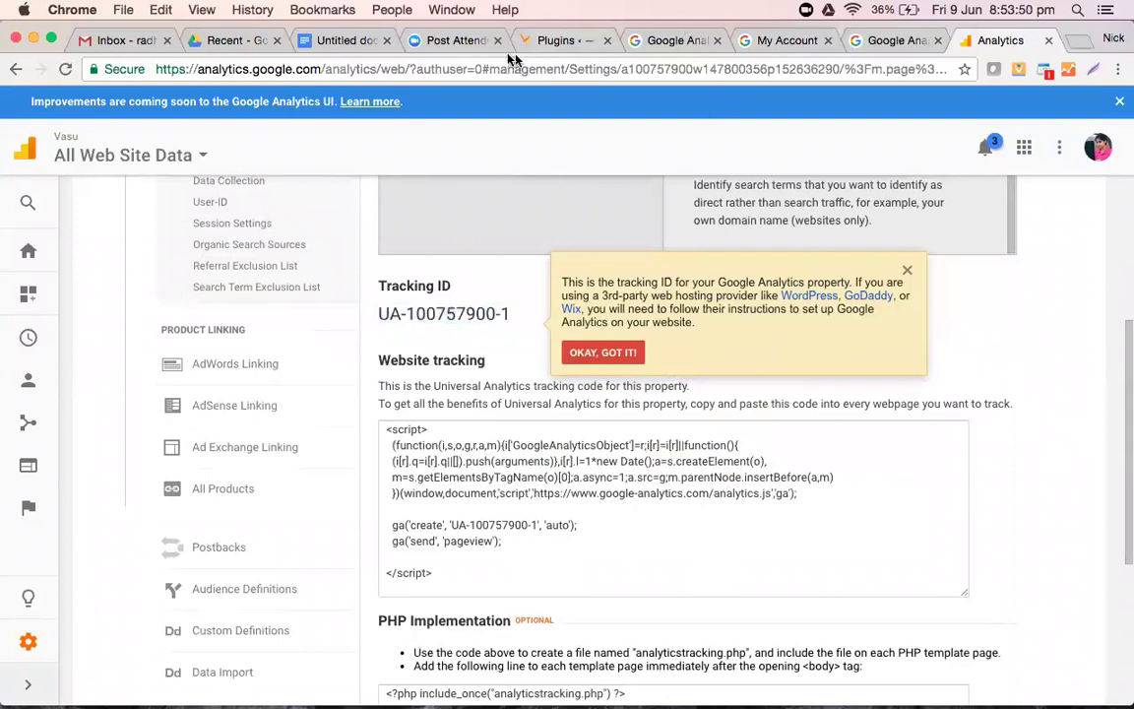
{"action": "left_click", "coordinate": [323, 45]}
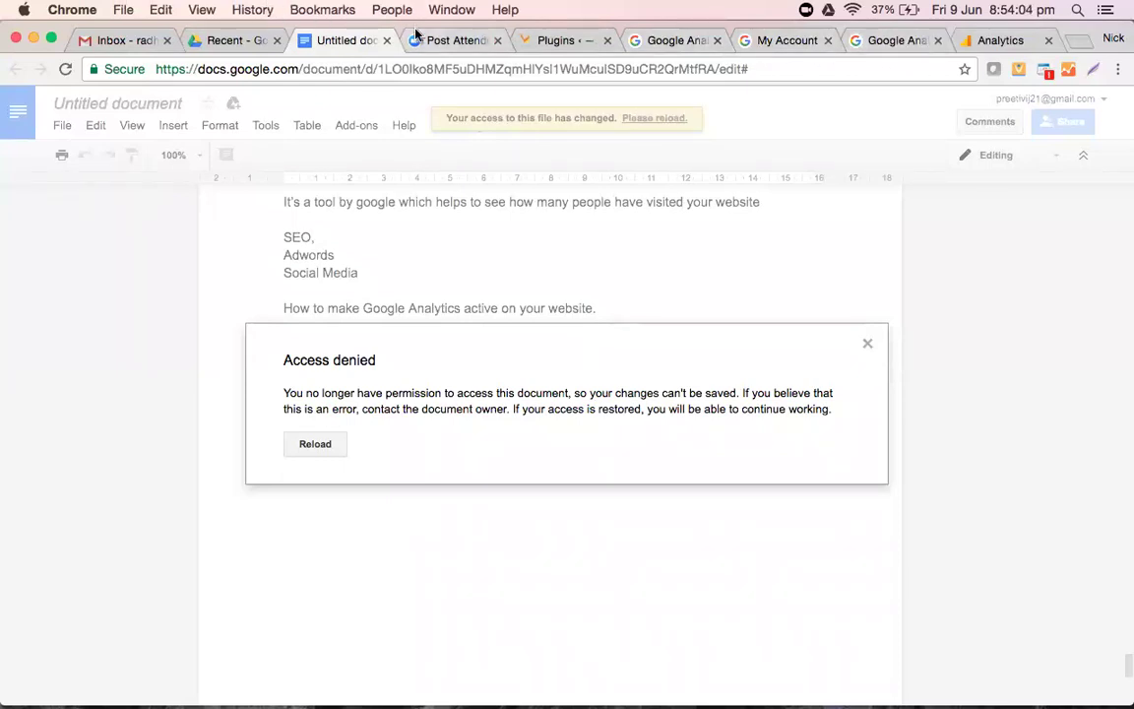
{"action": "left_click", "coordinate": [981, 41]}
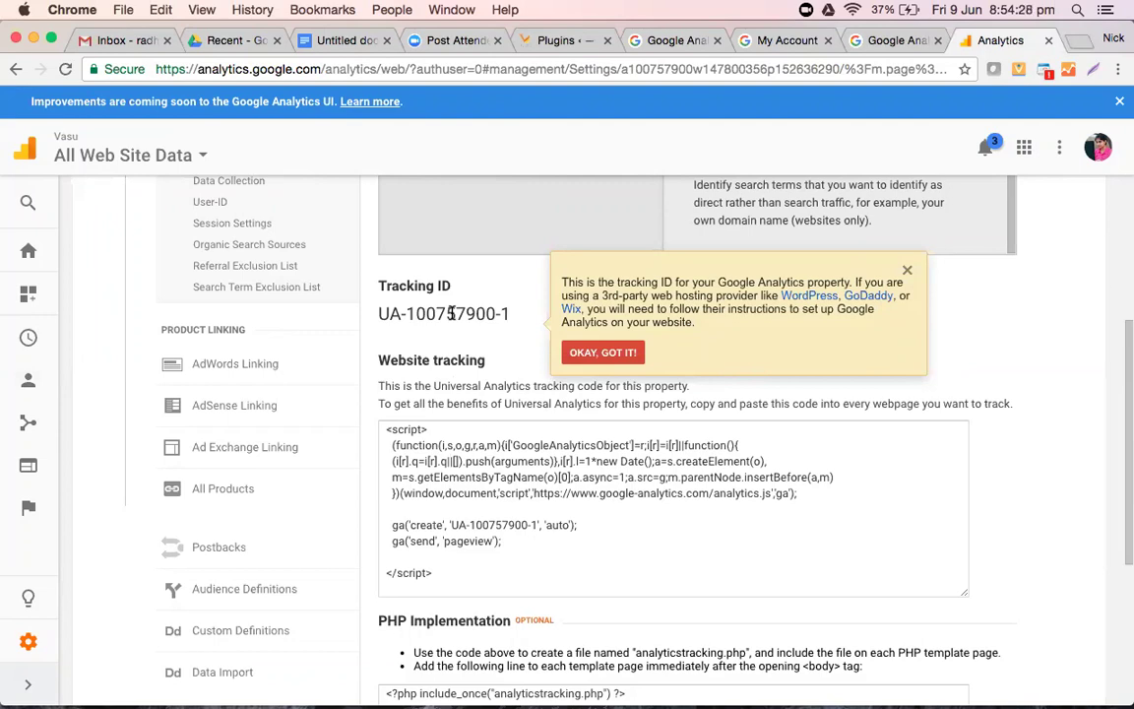
{"action": "left_click_drag", "start_coordinate": [511, 319], "coordinate": [380, 313]}
{"action": "key", "text": "super+c"}
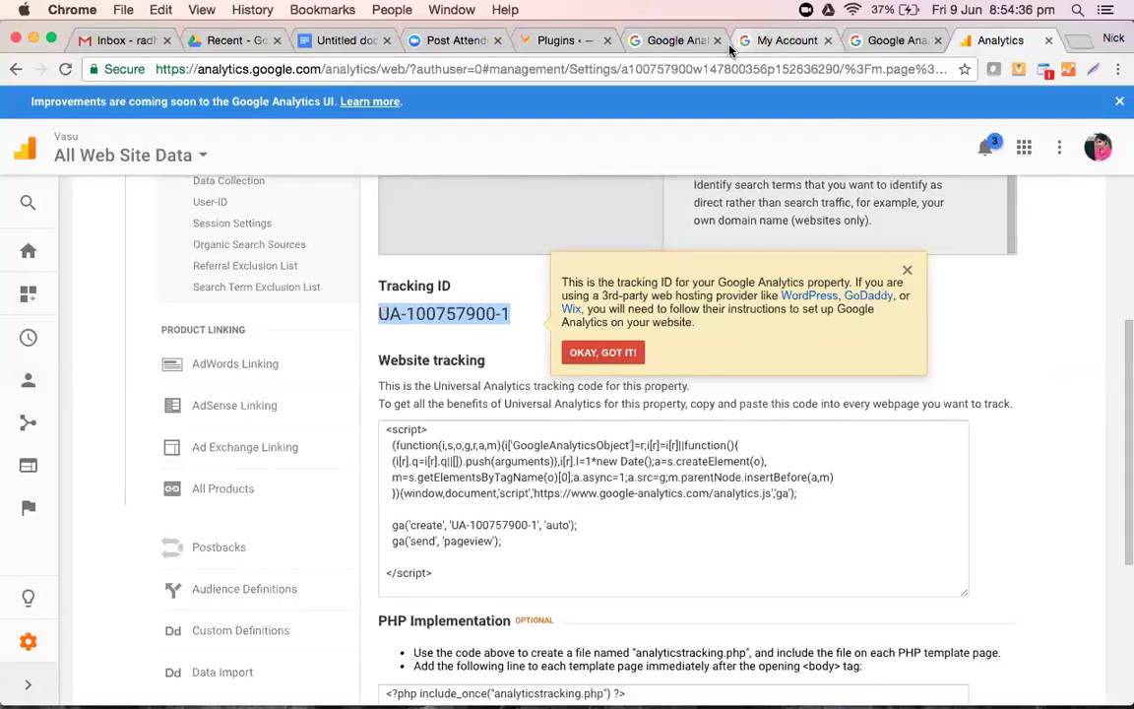
{"action": "left_click", "coordinate": [553, 40]}
{"action": "scroll", "coordinate": [563, 259], "scroll_direction": "down", "scroll_amount": 3}
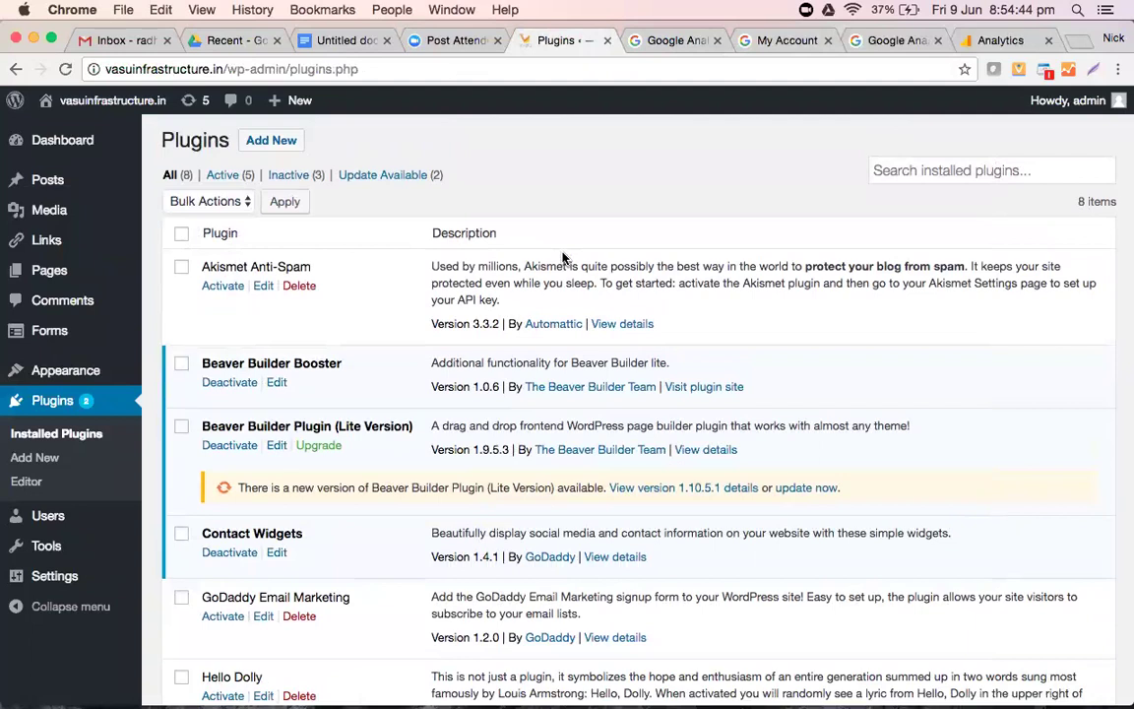
- Search installed plugins for 'Google', then search the Plugin Directory for google analytics
{"action": "left_click", "coordinate": [61, 406]}
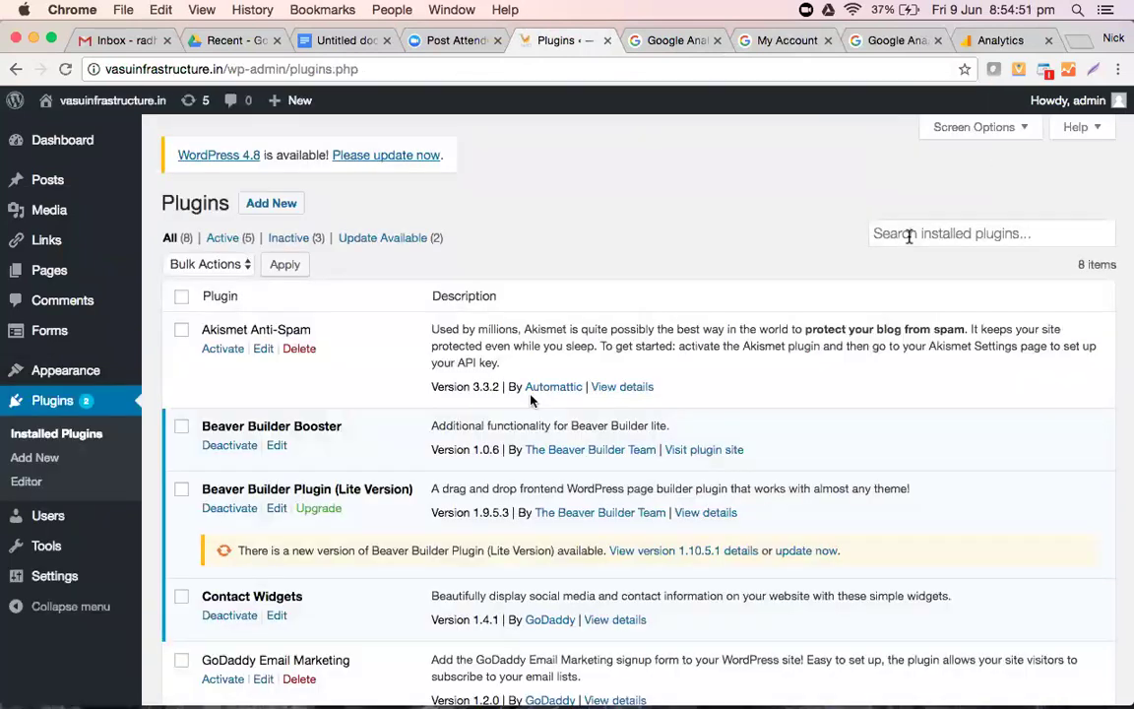
{"action": "left_click", "coordinate": [969, 233]}
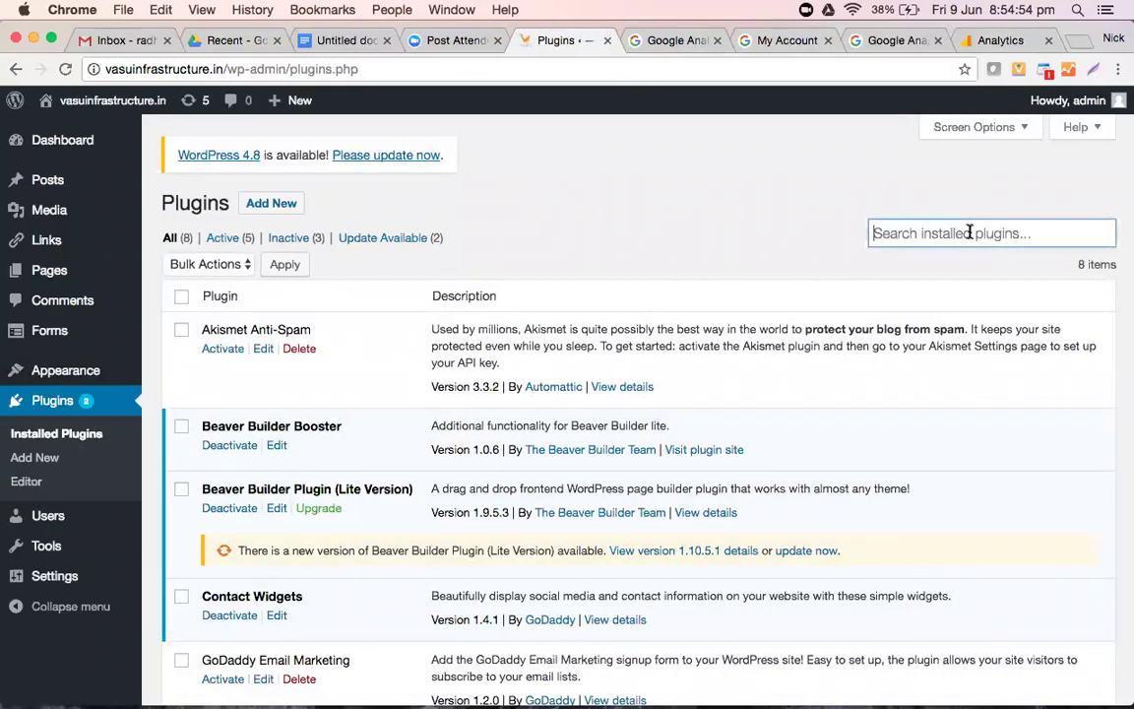
{"action": "type", "text": "Google analytics"}
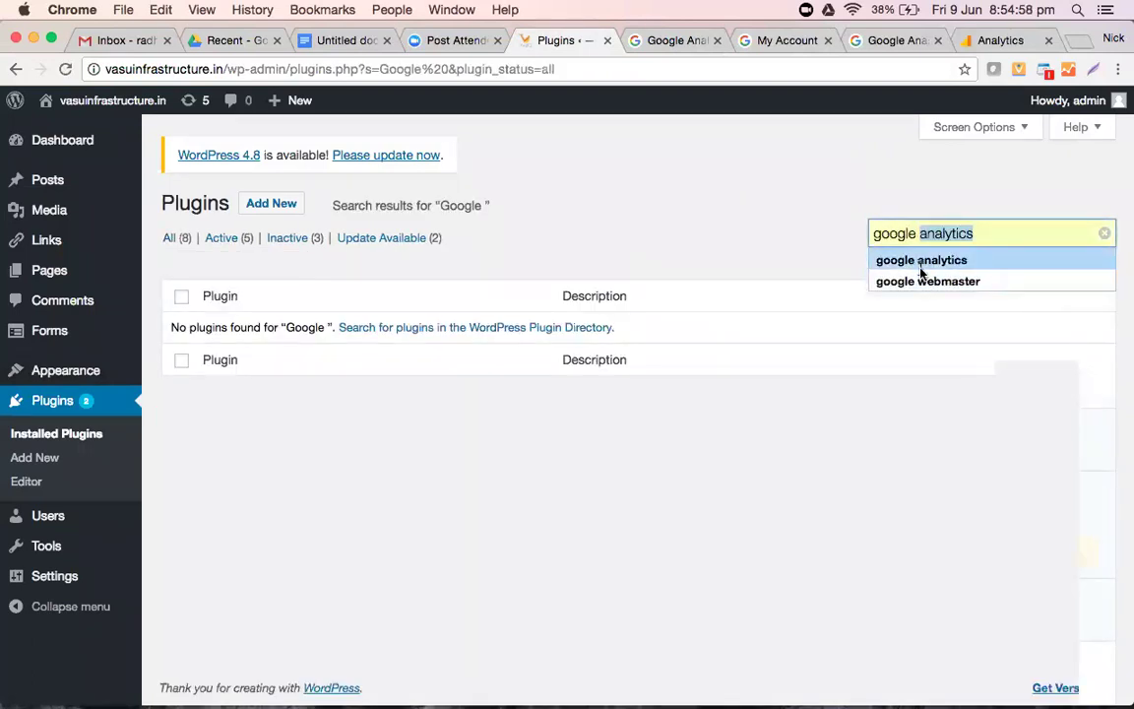
{"action": "left_click", "coordinate": [921, 266]}
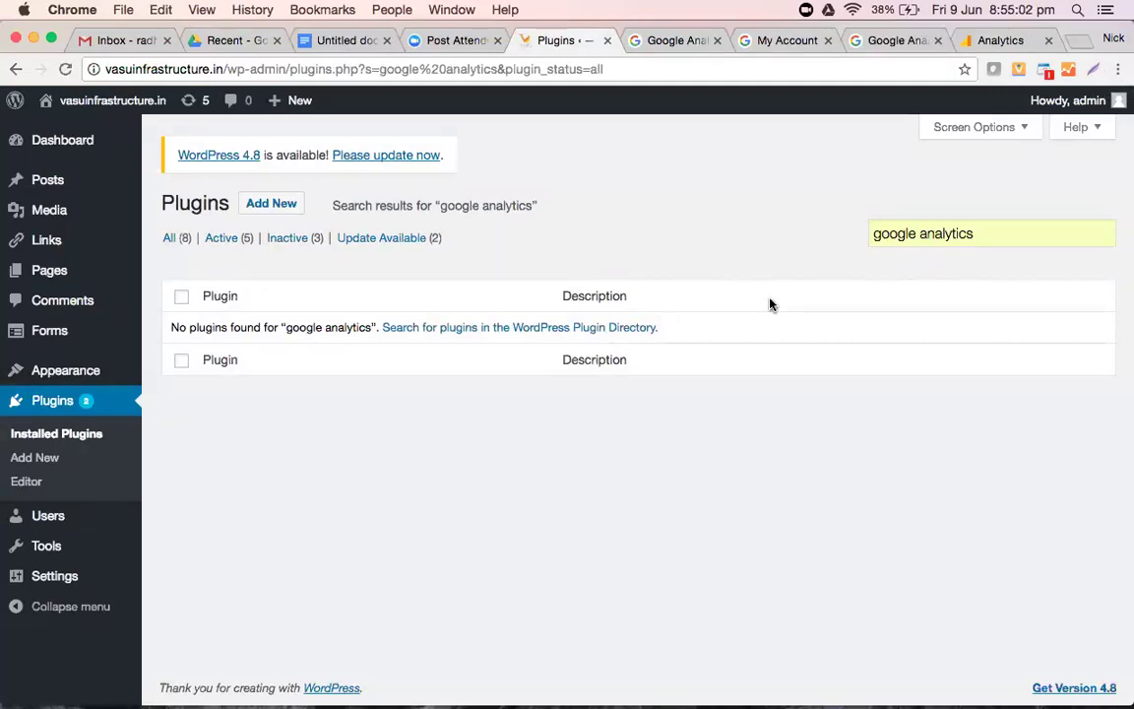
{"action": "left_click", "coordinate": [1004, 234]}
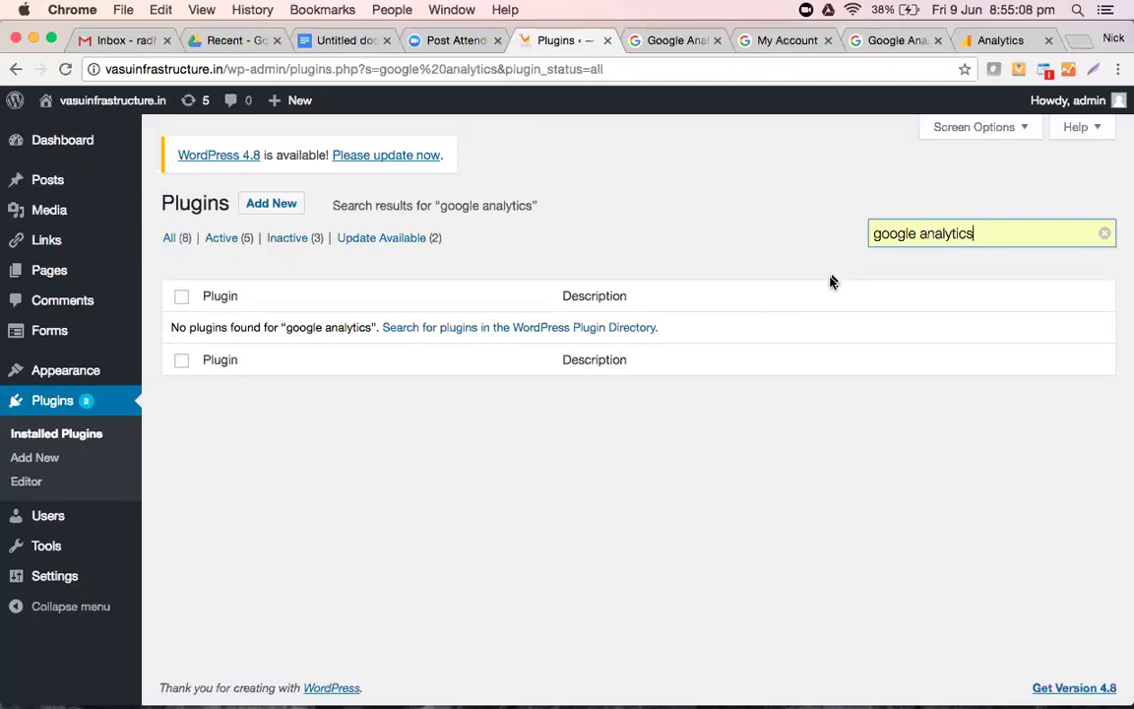
{"action": "left_click", "coordinate": [482, 330]}
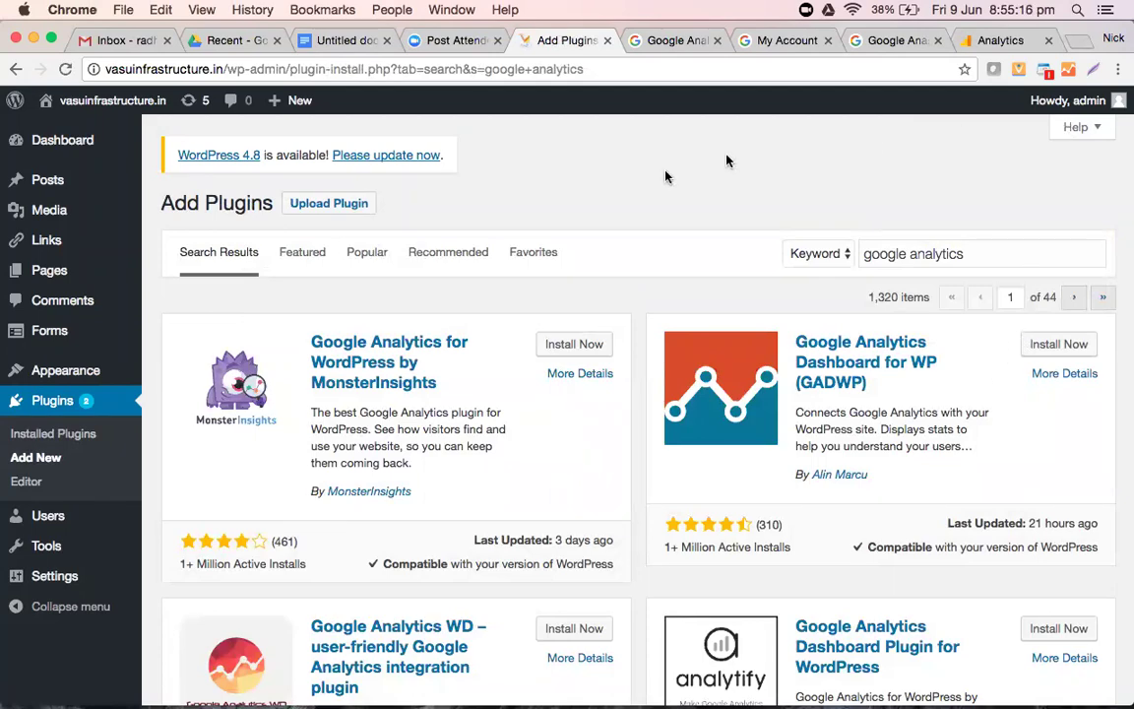
- Install the ShareThis Google Analytics plugin from the results and activate it
{"action": "scroll", "coordinate": [595, 277], "scroll_direction": "down", "scroll_amount": 5}
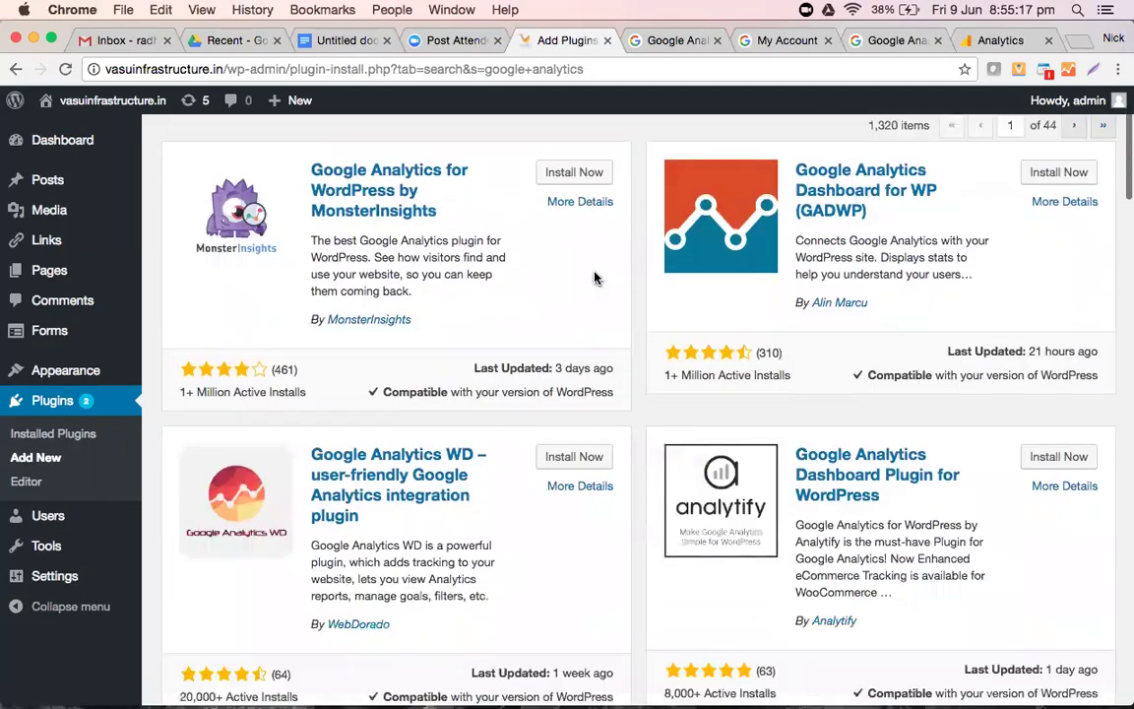
{"action": "scroll", "coordinate": [594, 278], "scroll_direction": "down", "scroll_amount": 5}
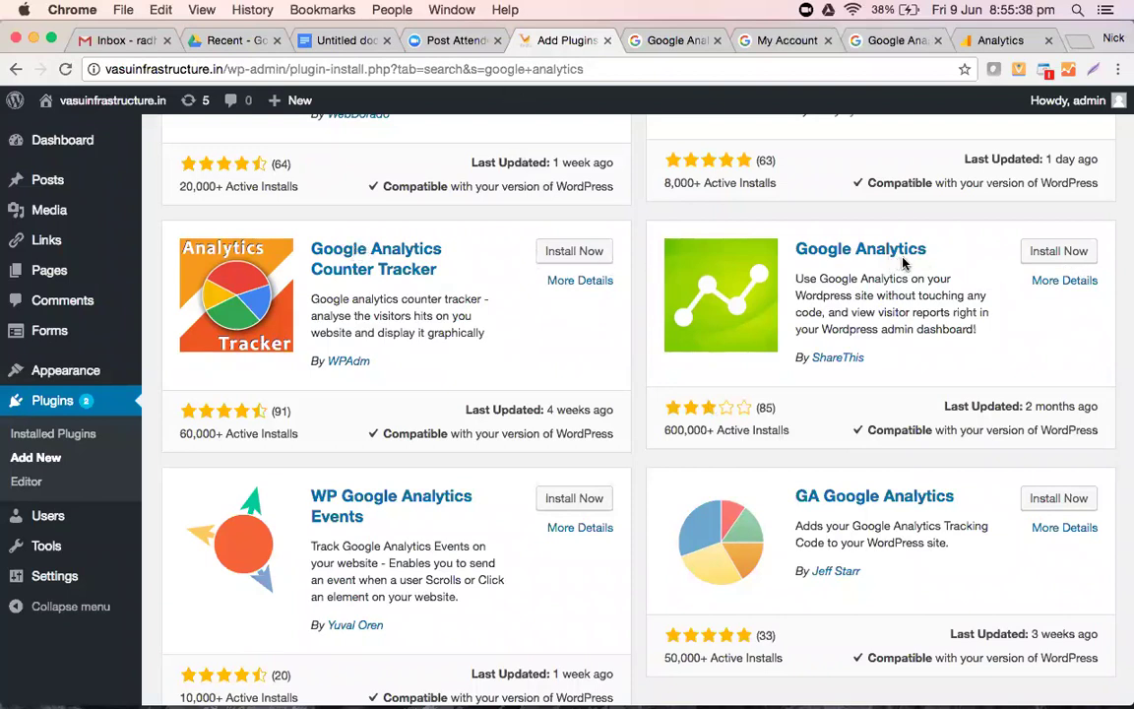
{"action": "left_click", "coordinate": [1061, 252]}
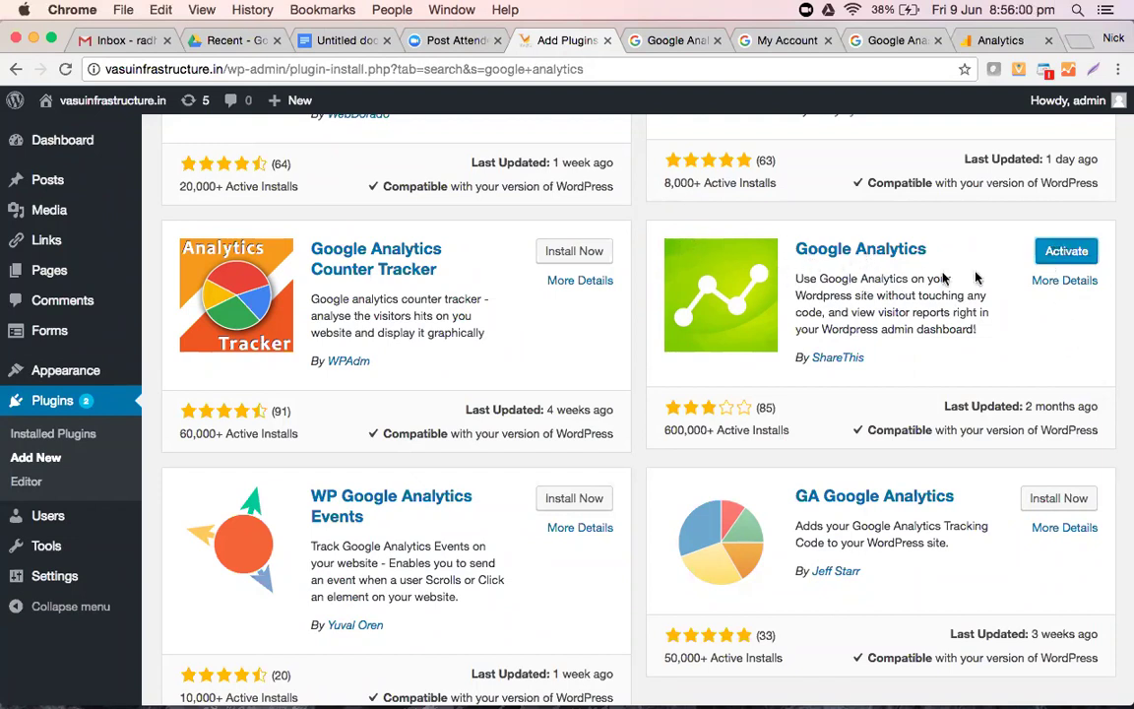
{"action": "left_click", "coordinate": [1071, 254]}
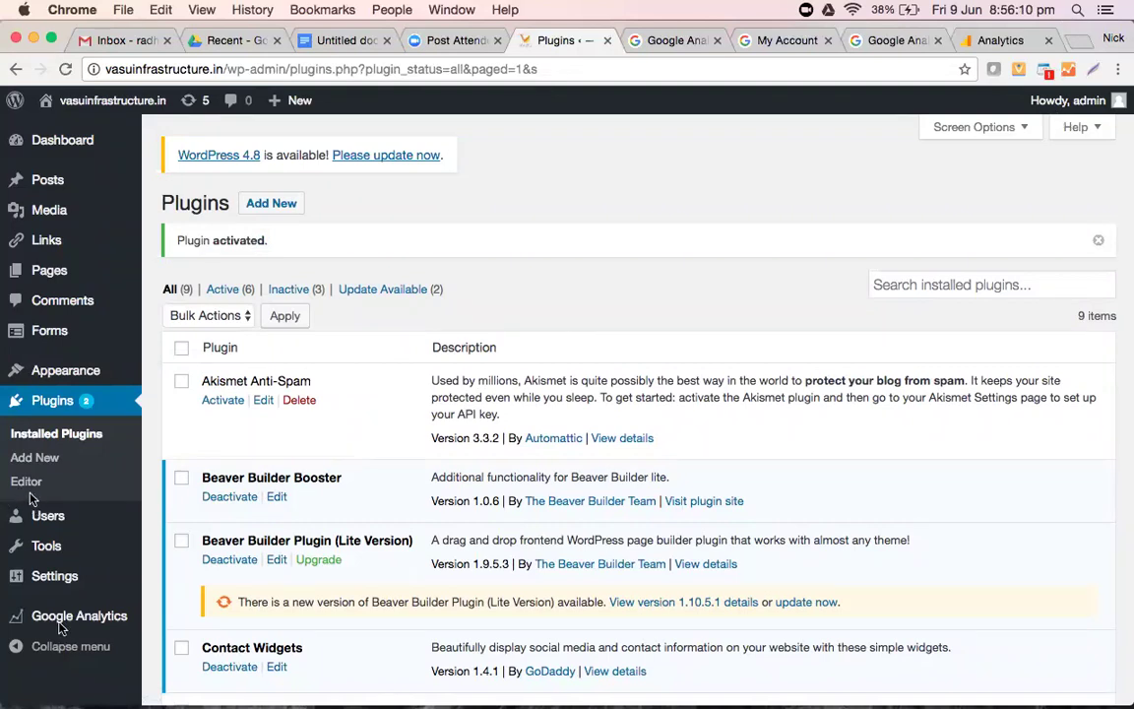
- Open the Google Analytics plugin dashboard from the admin sidebar and follow its Settings page link
{"action": "scroll", "coordinate": [48, 554], "scroll_direction": "down", "scroll_amount": 2}
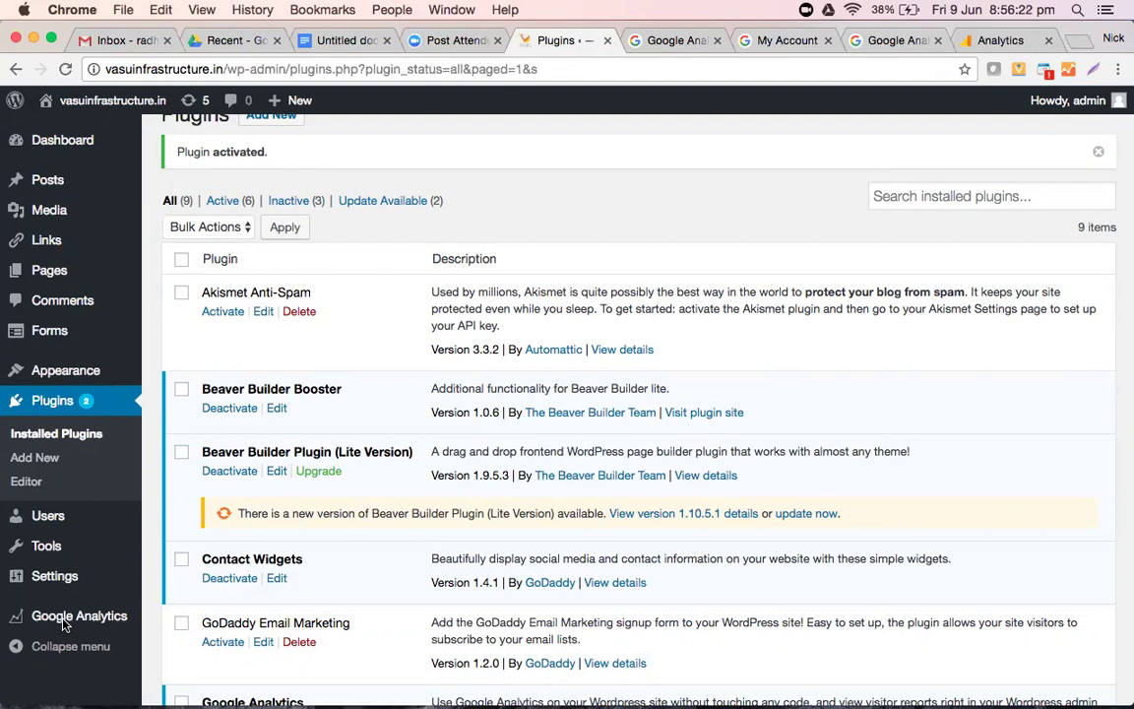
{"action": "left_click", "coordinate": [63, 623]}
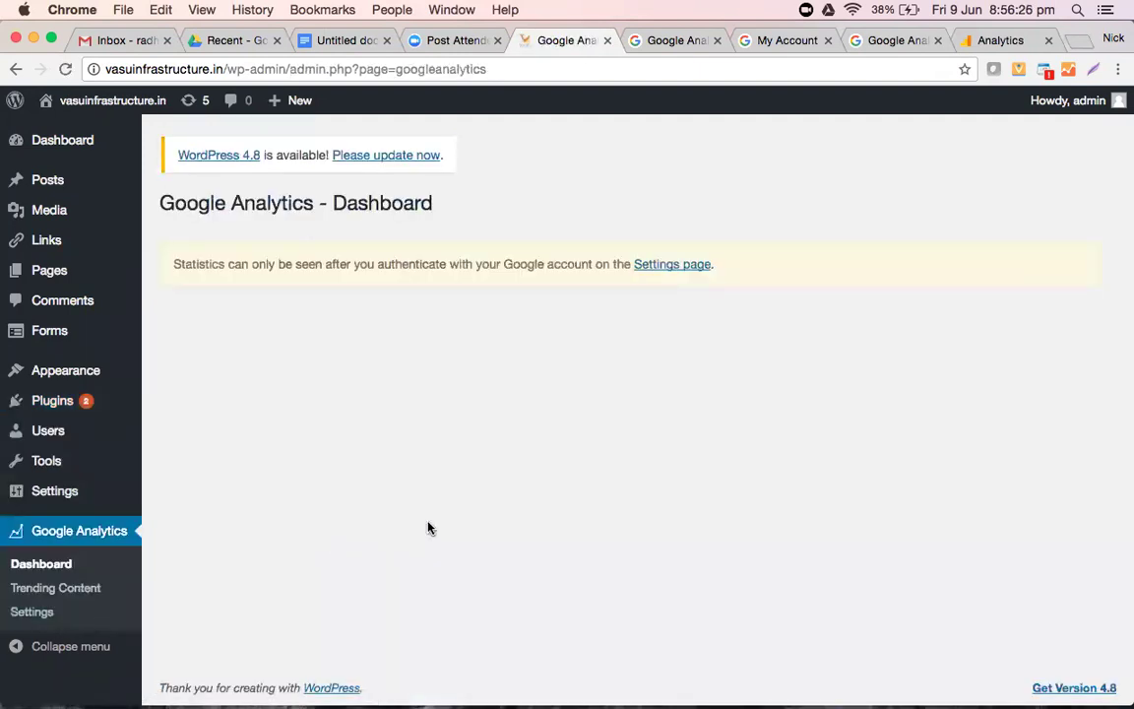
{"action": "left_click", "coordinate": [675, 272]}
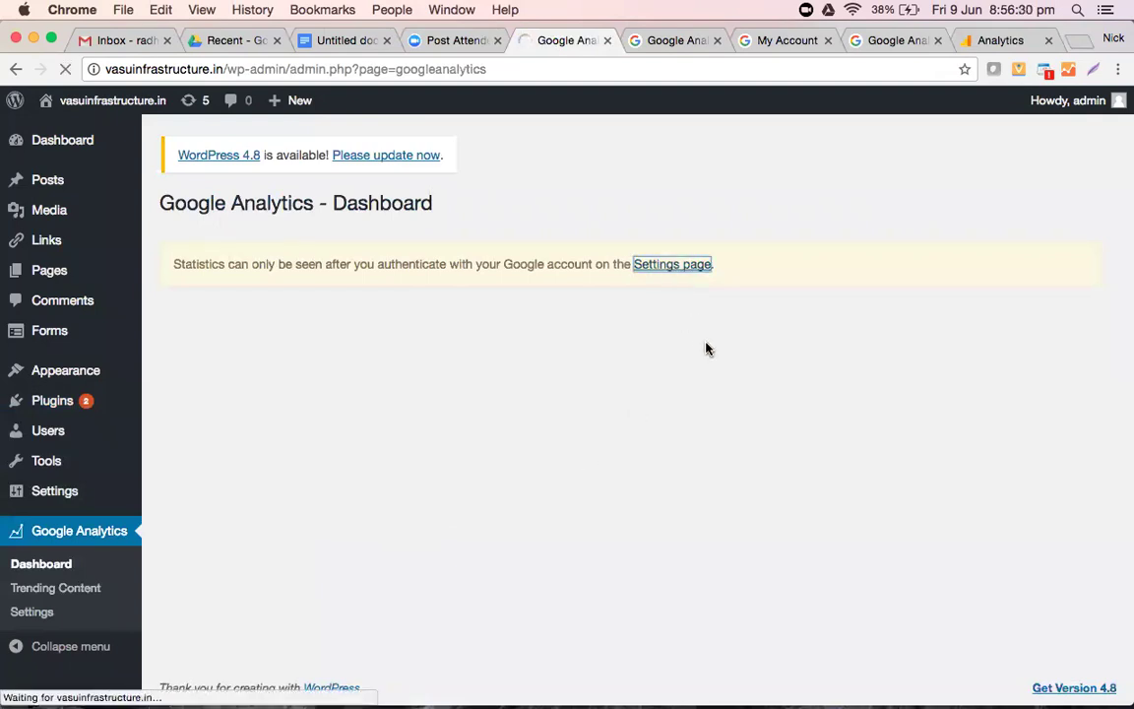
{"action": "left_click", "coordinate": [39, 613]}
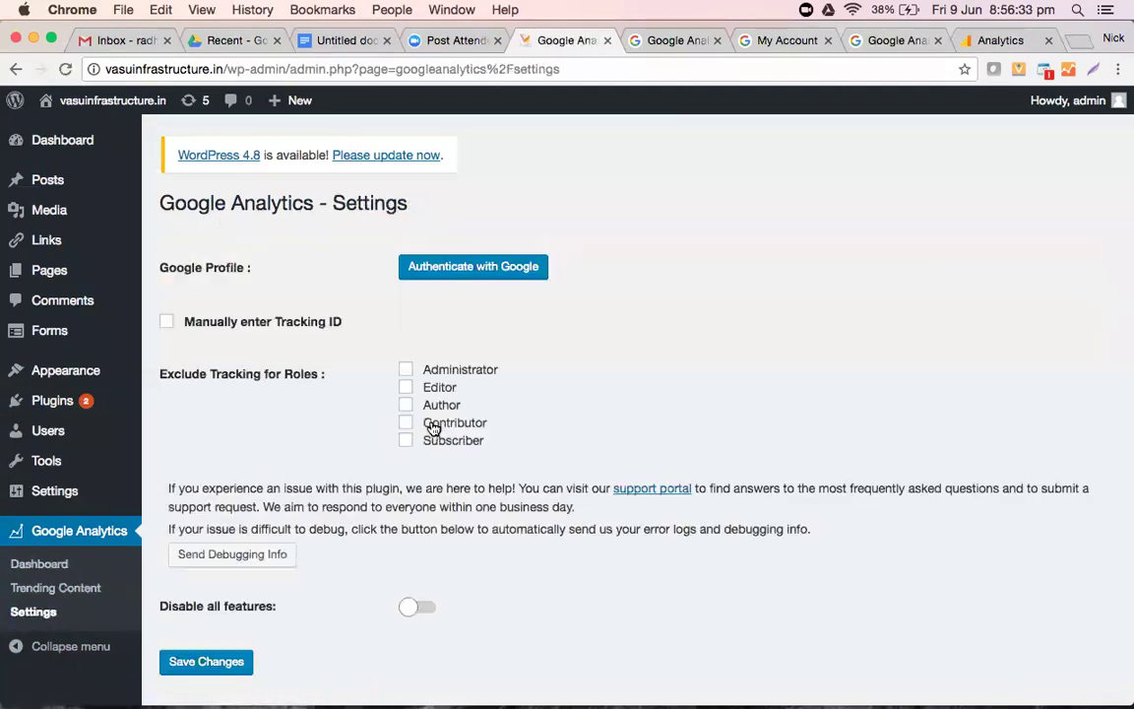
{"action": "scroll", "coordinate": [634, 279], "scroll_direction": "down", "scroll_amount": 1}
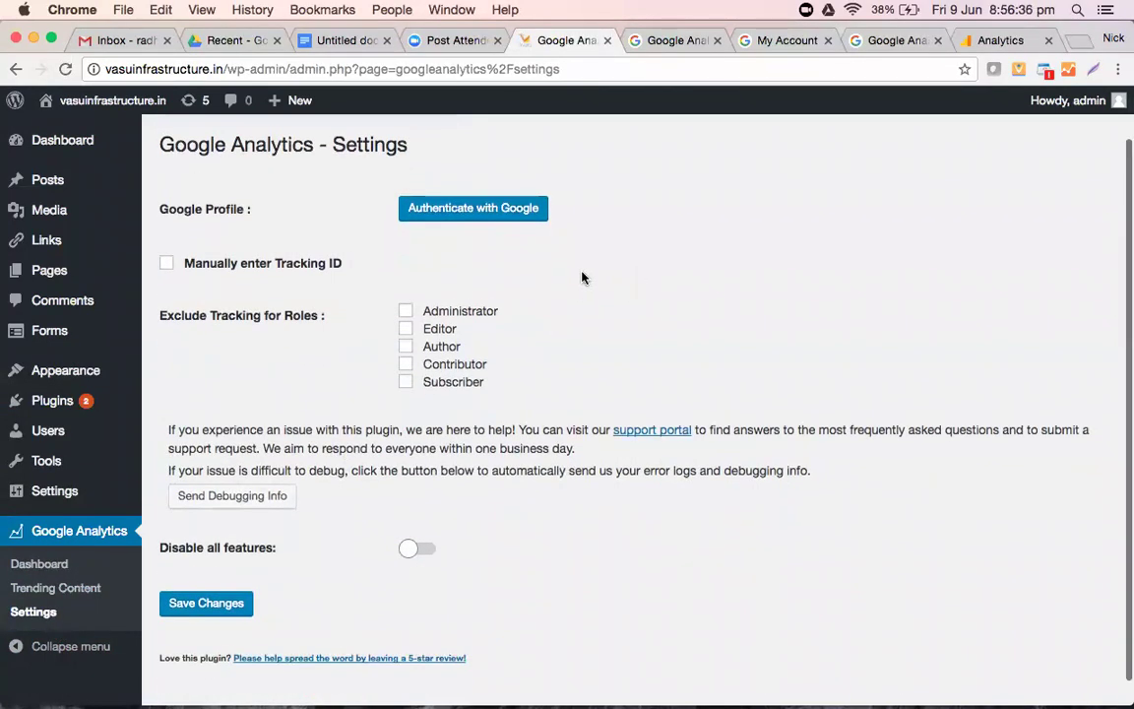
{"action": "left_click", "coordinate": [167, 264]}
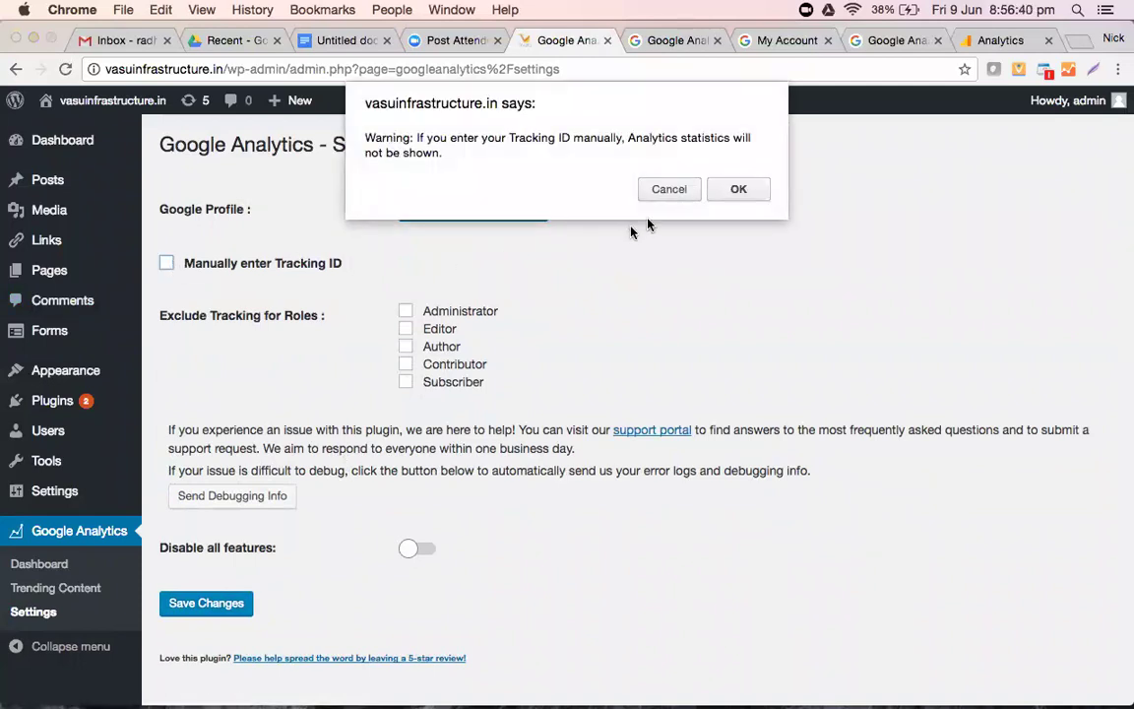
{"action": "left_click", "coordinate": [736, 189]}
{"action": "left_click", "coordinate": [477, 311]}
{"action": "key", "text": "super+v"}
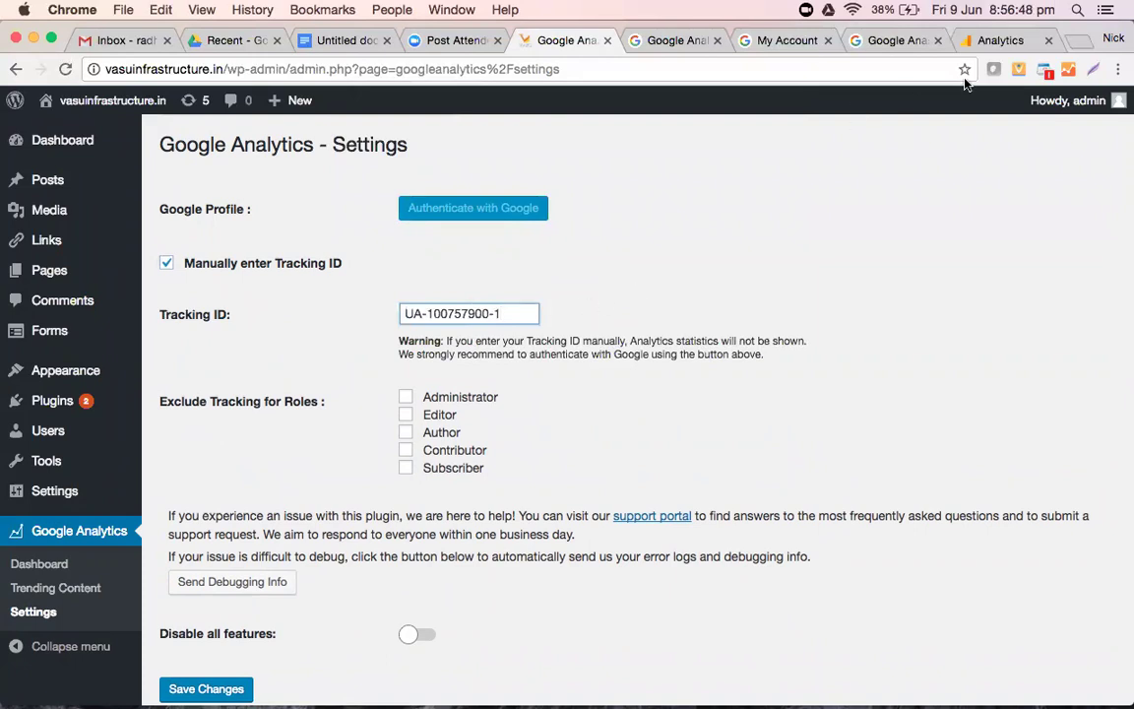
- Check the pasted ID against the Analytics page, then save the plugin settings
{"action": "left_click", "coordinate": [1000, 39]}
{"action": "left_click_drag", "start_coordinate": [378, 313], "coordinate": [554, 297]}
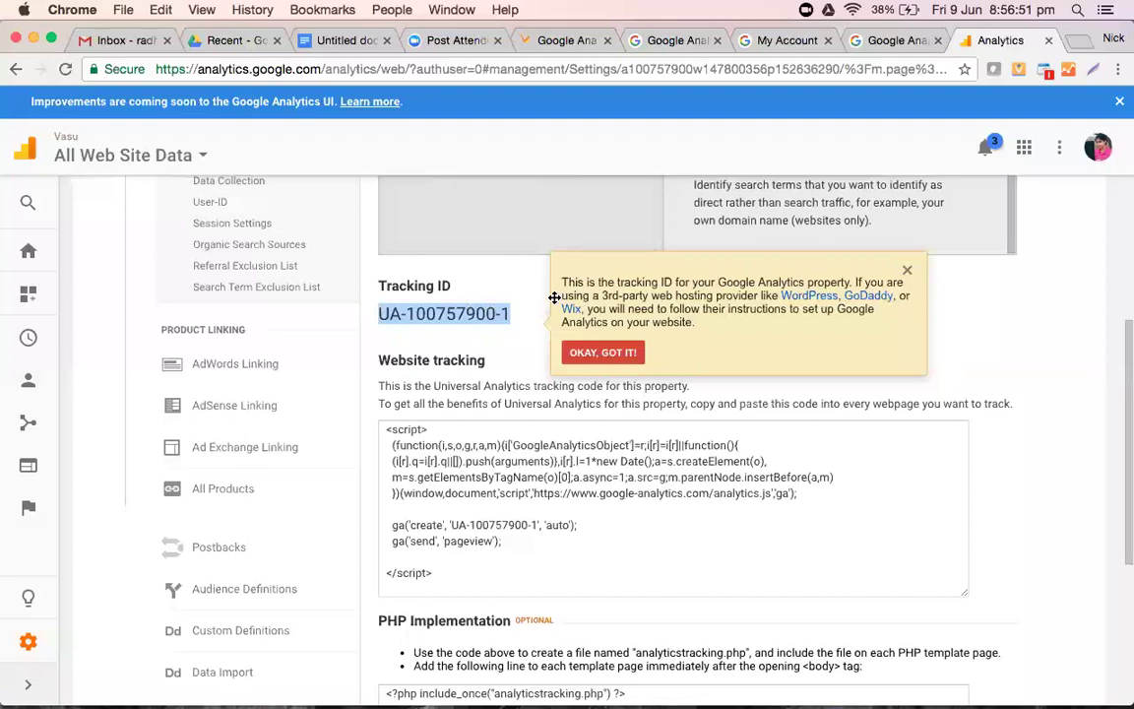
{"action": "left_click", "coordinate": [557, 41]}
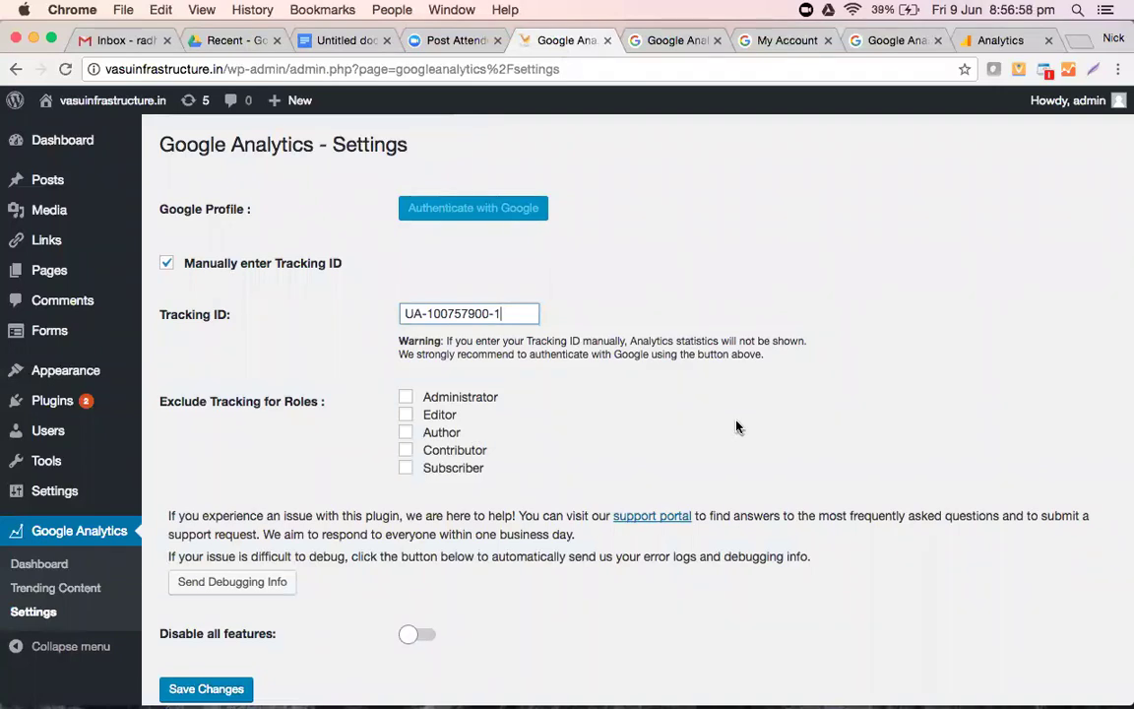
{"action": "scroll", "coordinate": [736, 426], "scroll_direction": "down", "scroll_amount": 3}
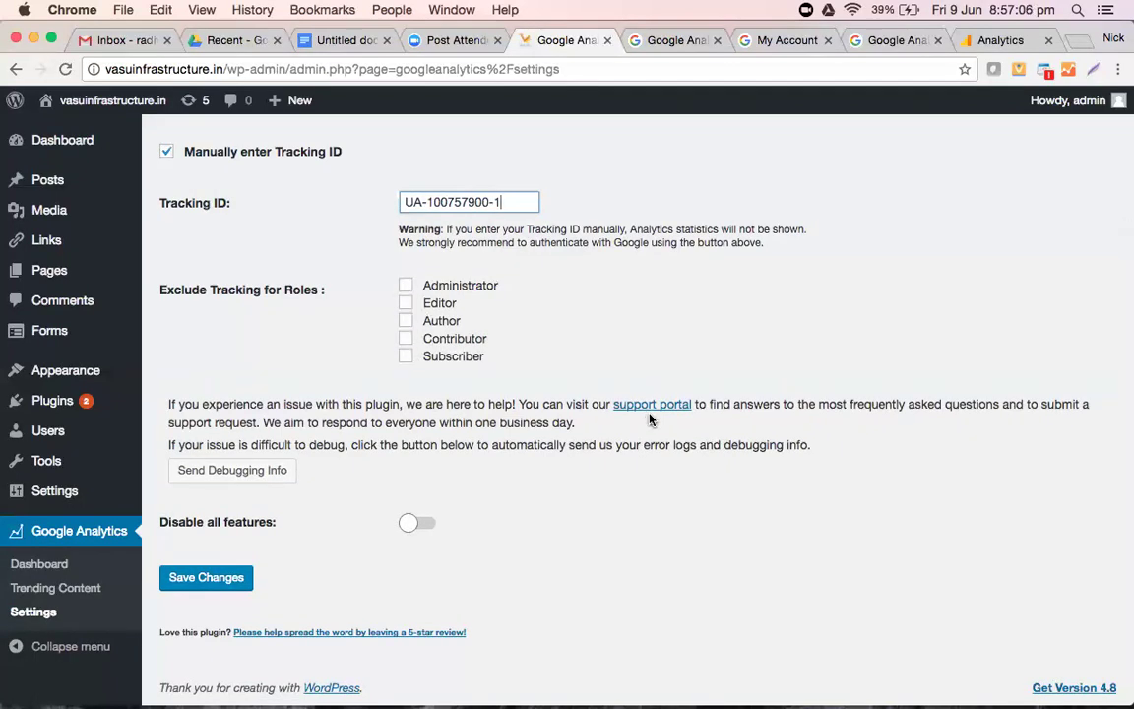
{"action": "scroll", "coordinate": [649, 418], "scroll_direction": "down", "scroll_amount": 2}
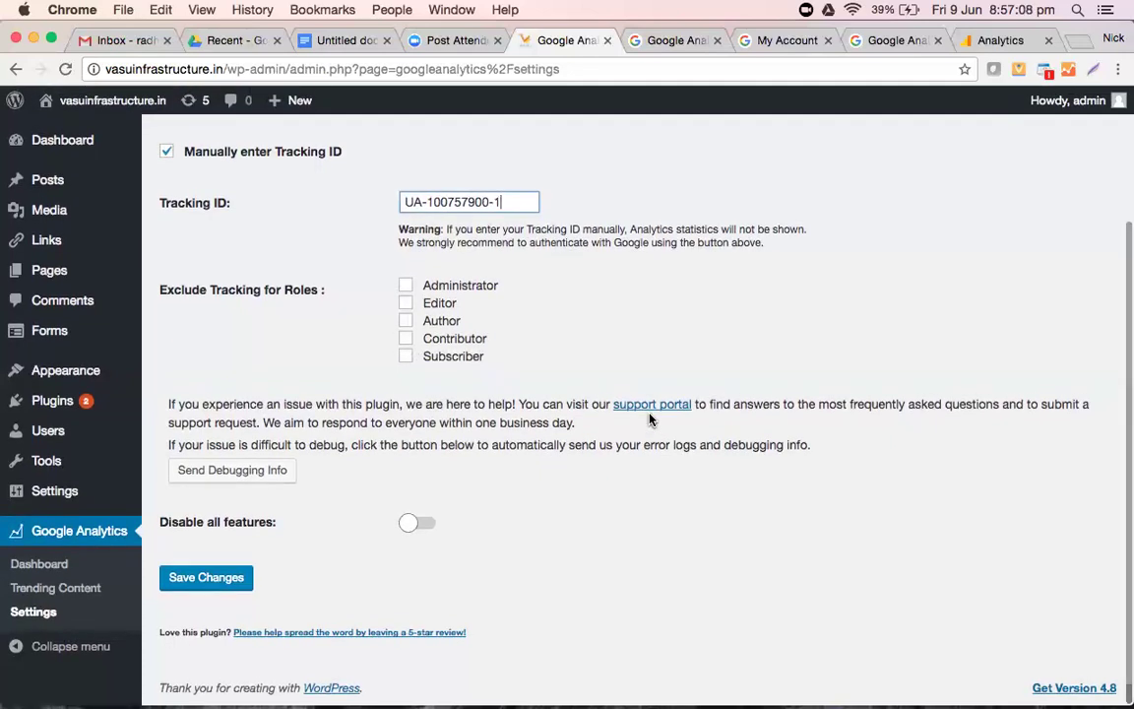
{"action": "left_click", "coordinate": [208, 578]}
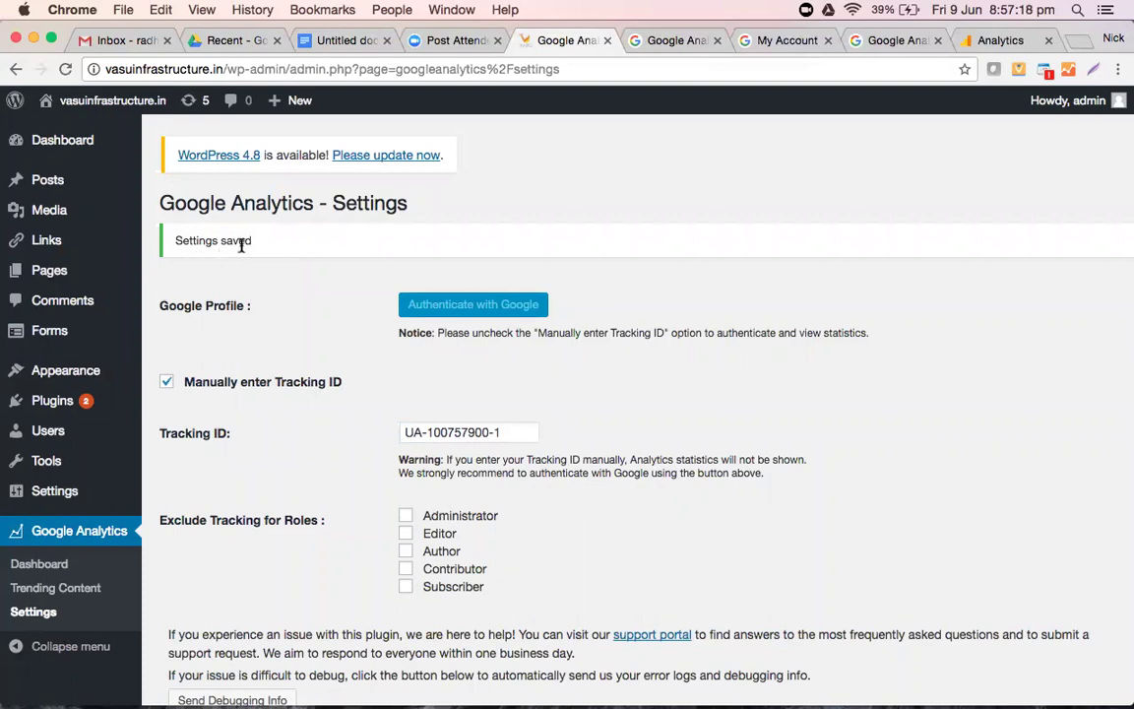
{"action": "scroll", "coordinate": [332, 313], "scroll_direction": "down", "scroll_amount": 3}
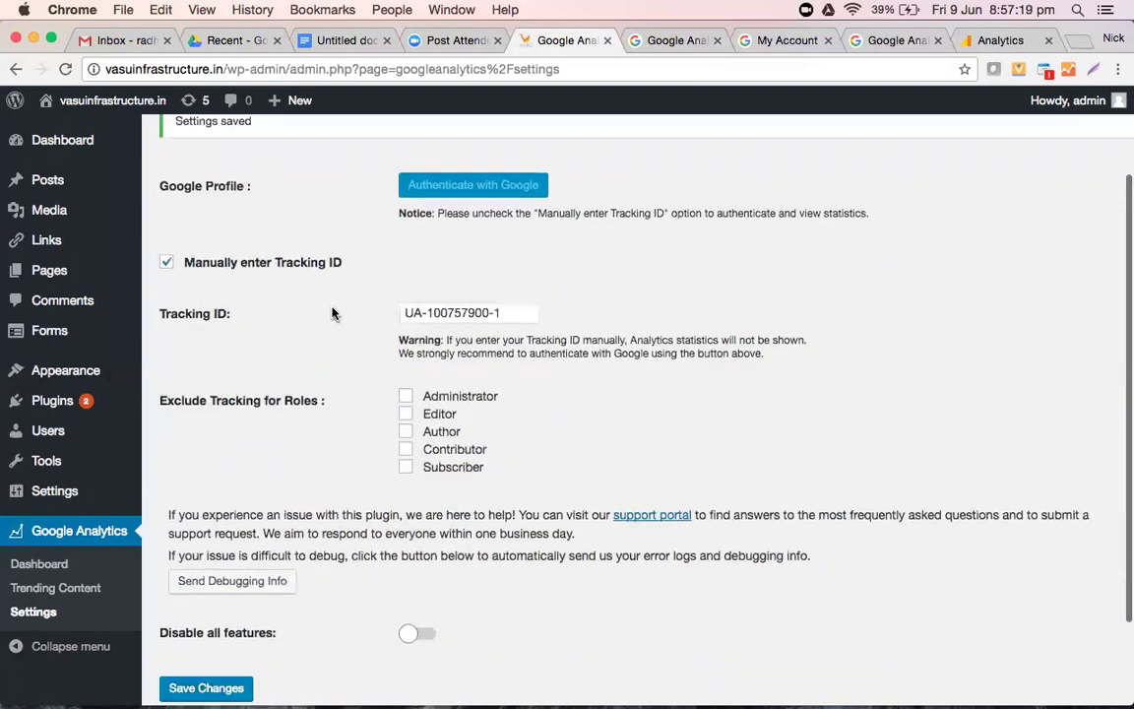
{"action": "scroll", "coordinate": [331, 313], "scroll_direction": "up", "scroll_amount": 4}
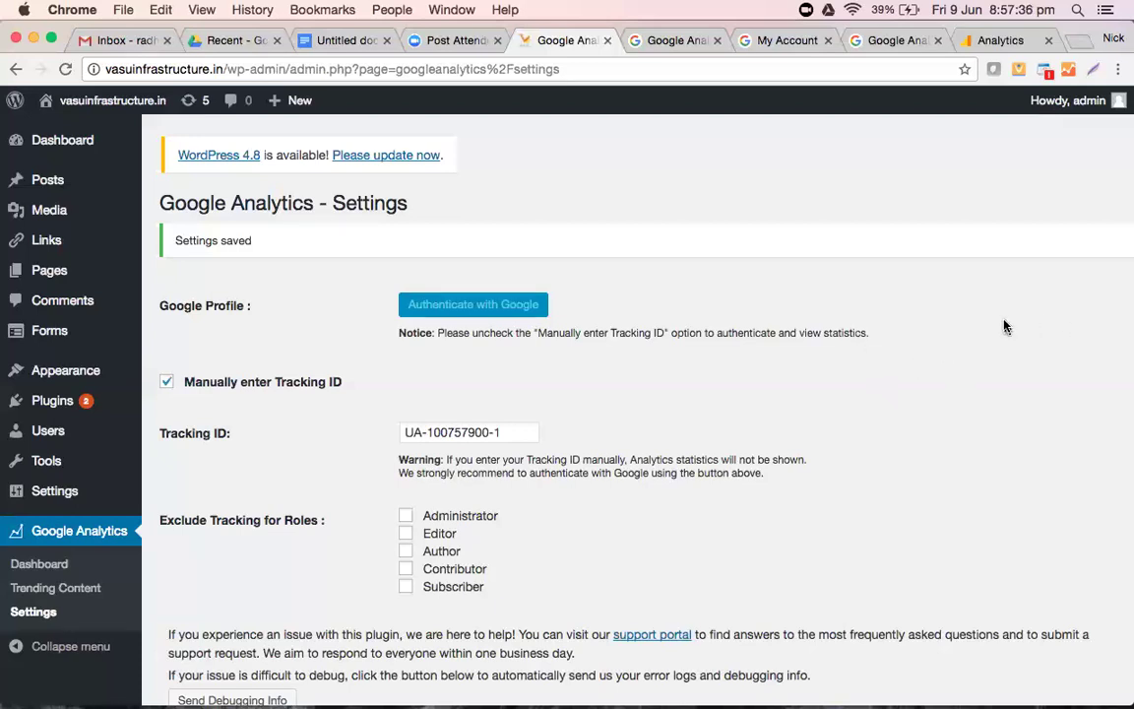
- Save the communication preferences on Analytics Home and open the All Web Site Data view's reports
{"action": "left_click", "coordinate": [1003, 39]}
{"action": "left_click", "coordinate": [634, 120]}
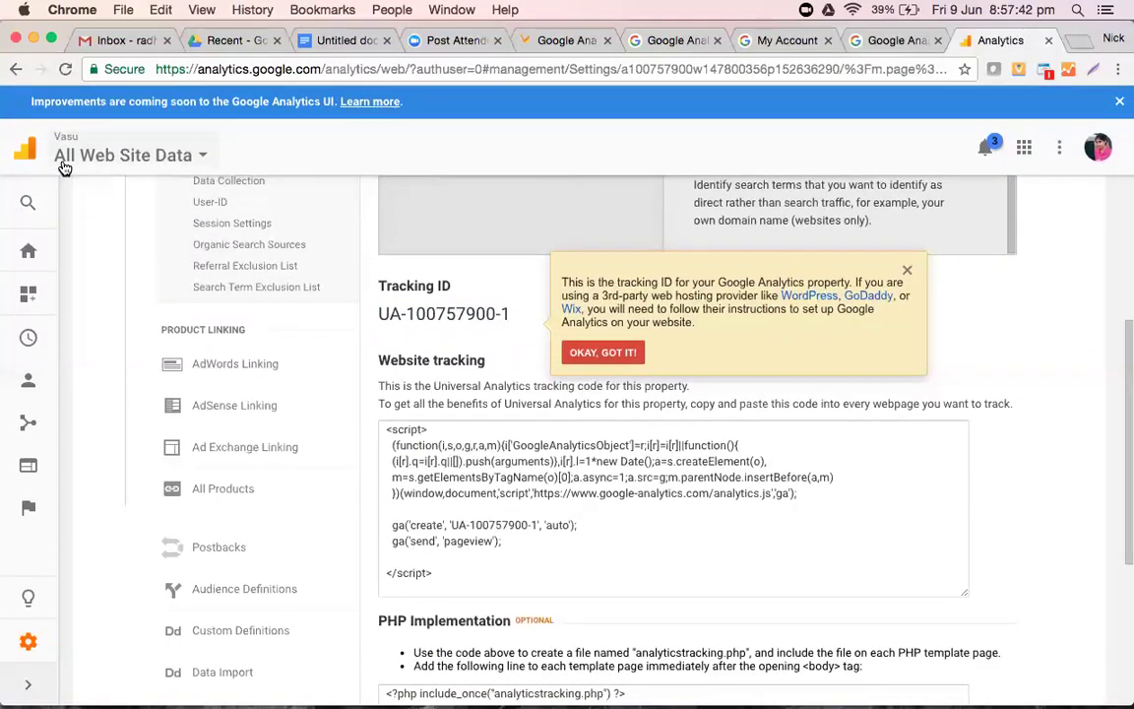
{"action": "left_click", "coordinate": [62, 166]}
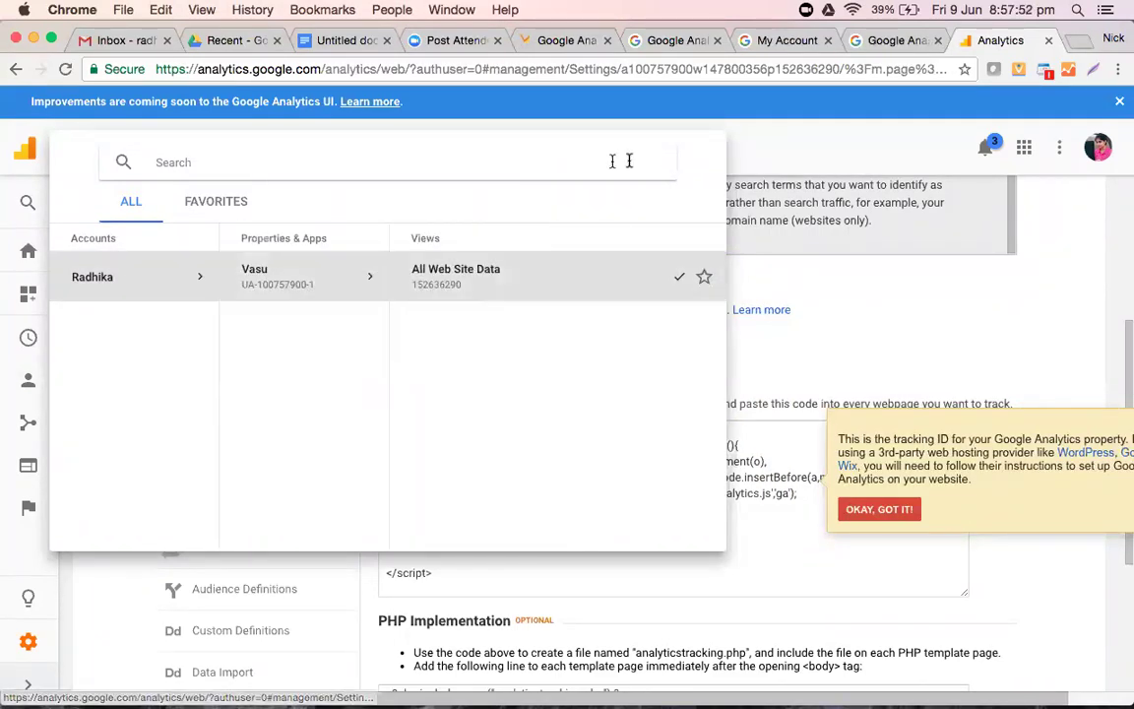
{"action": "left_click", "coordinate": [24, 154]}
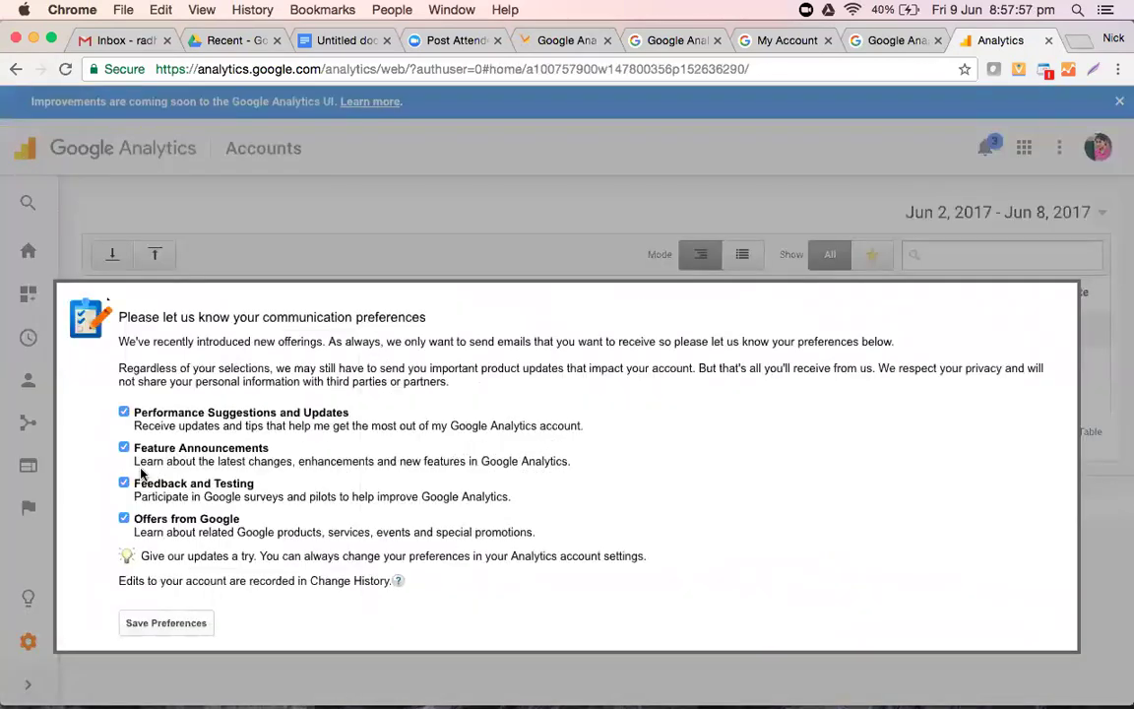
{"action": "left_click", "coordinate": [157, 619]}
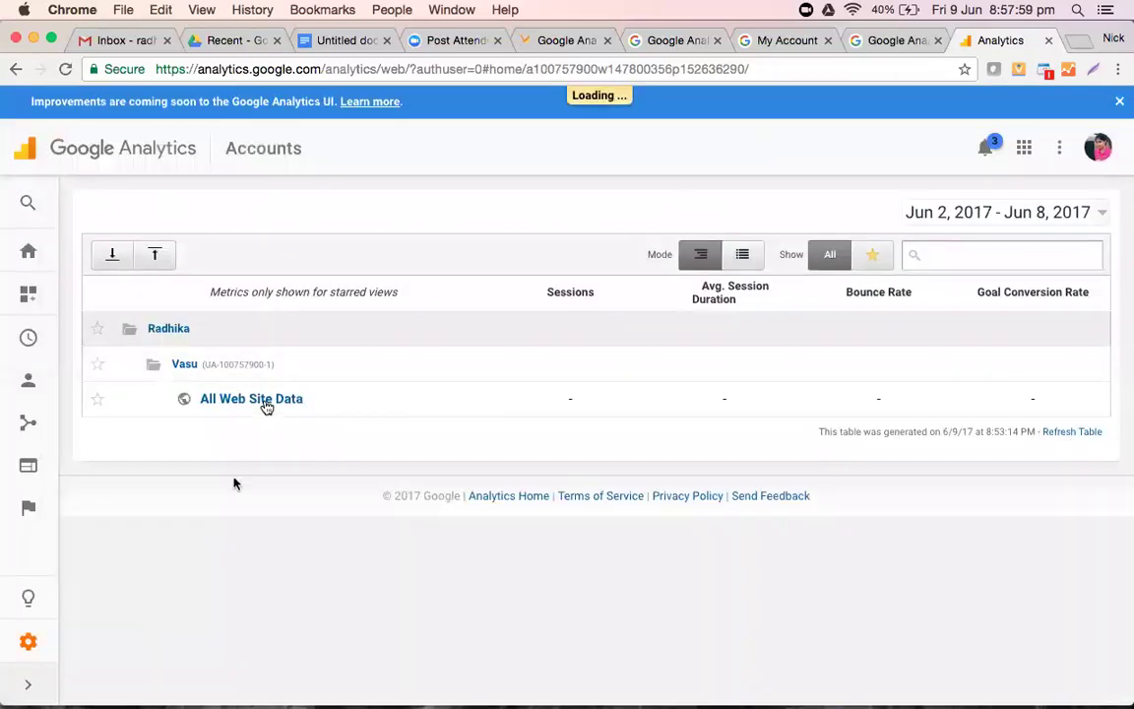
{"action": "left_click", "coordinate": [266, 405]}
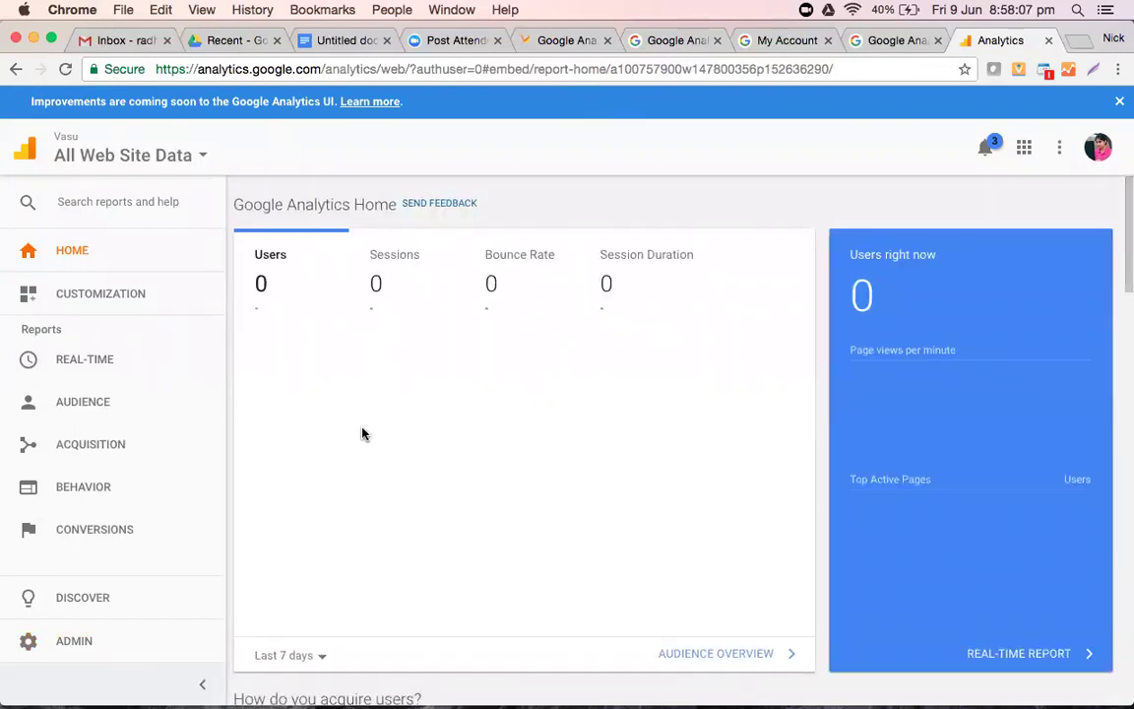
- Open Audience > Overview for 2–8 Jun 2017 and dismiss the navigation and Analytics Education popups
{"action": "scroll", "coordinate": [362, 433], "scroll_direction": "down", "scroll_amount": 5}
{"action": "scroll", "coordinate": [362, 433], "scroll_direction": "up", "scroll_amount": 5}
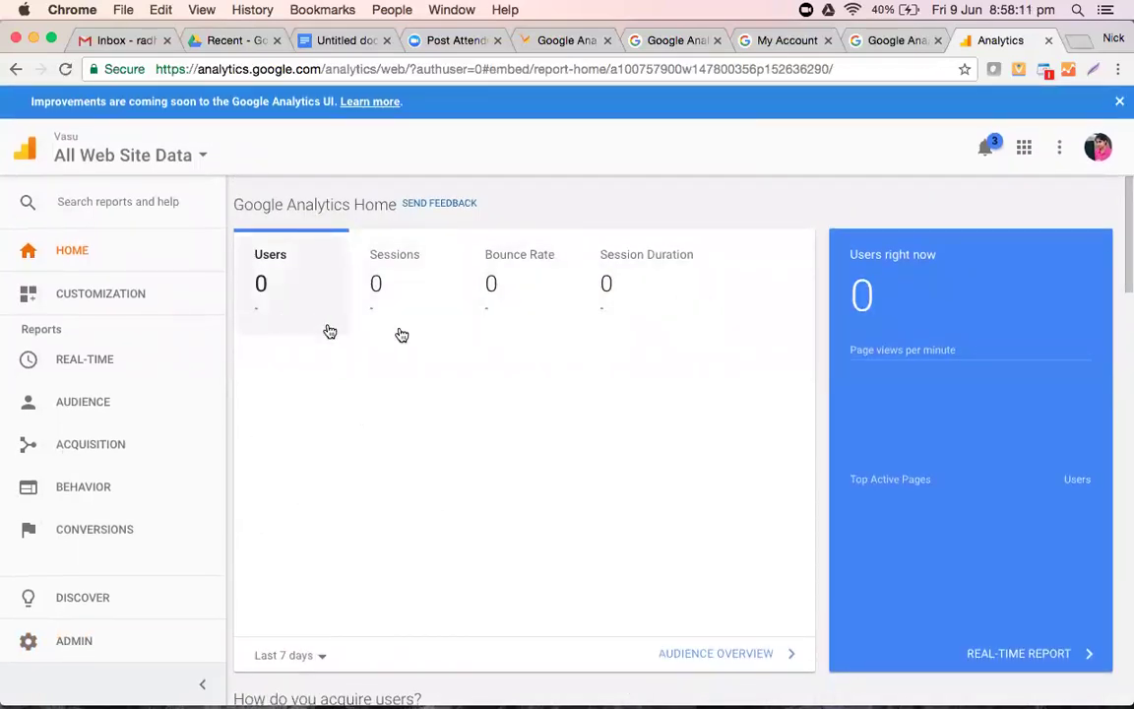
{"action": "left_click", "coordinate": [67, 405]}
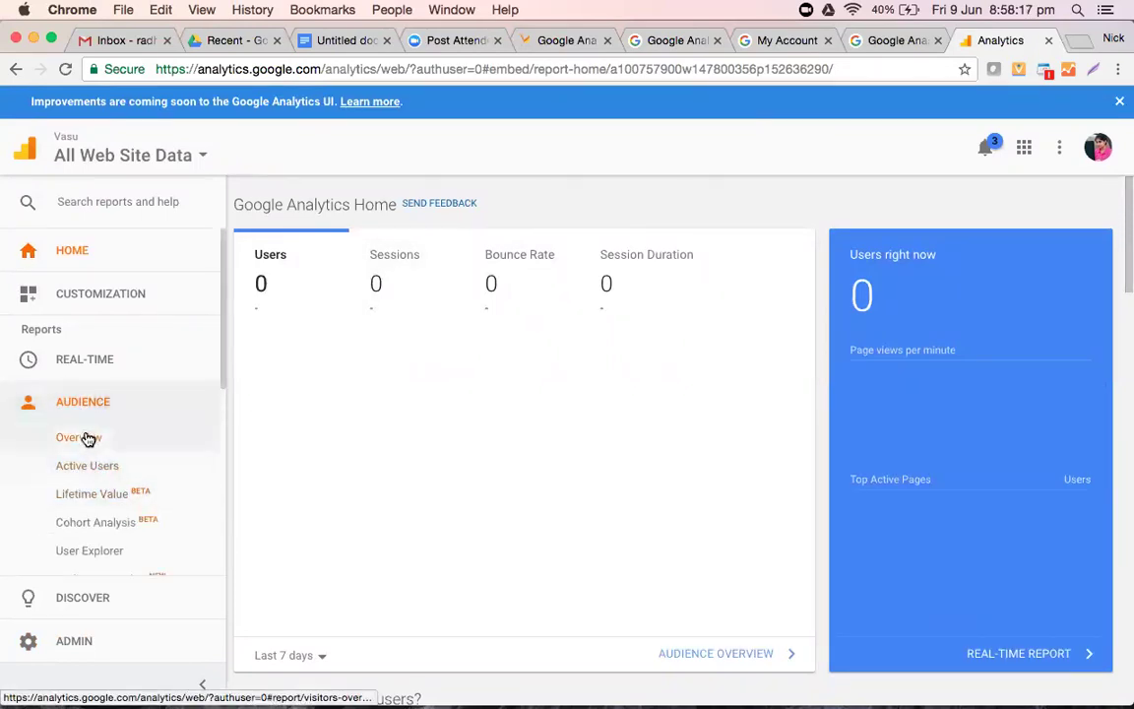
{"action": "left_click", "coordinate": [87, 438]}
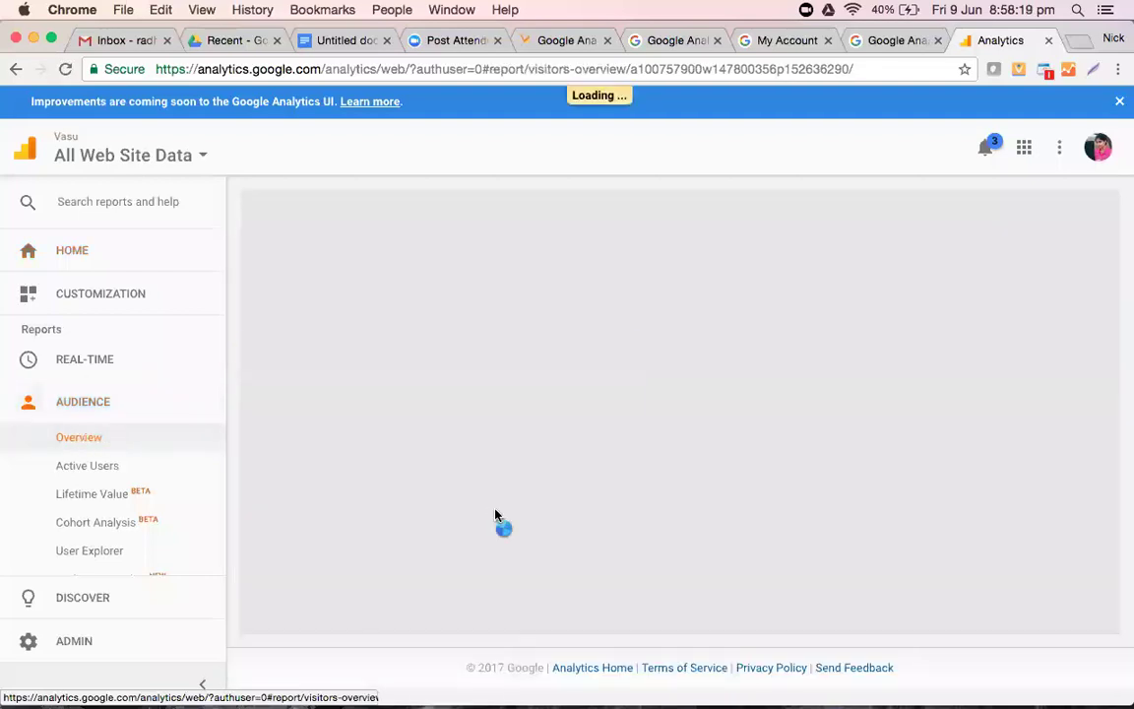
{"action": "left_click", "coordinate": [602, 368]}
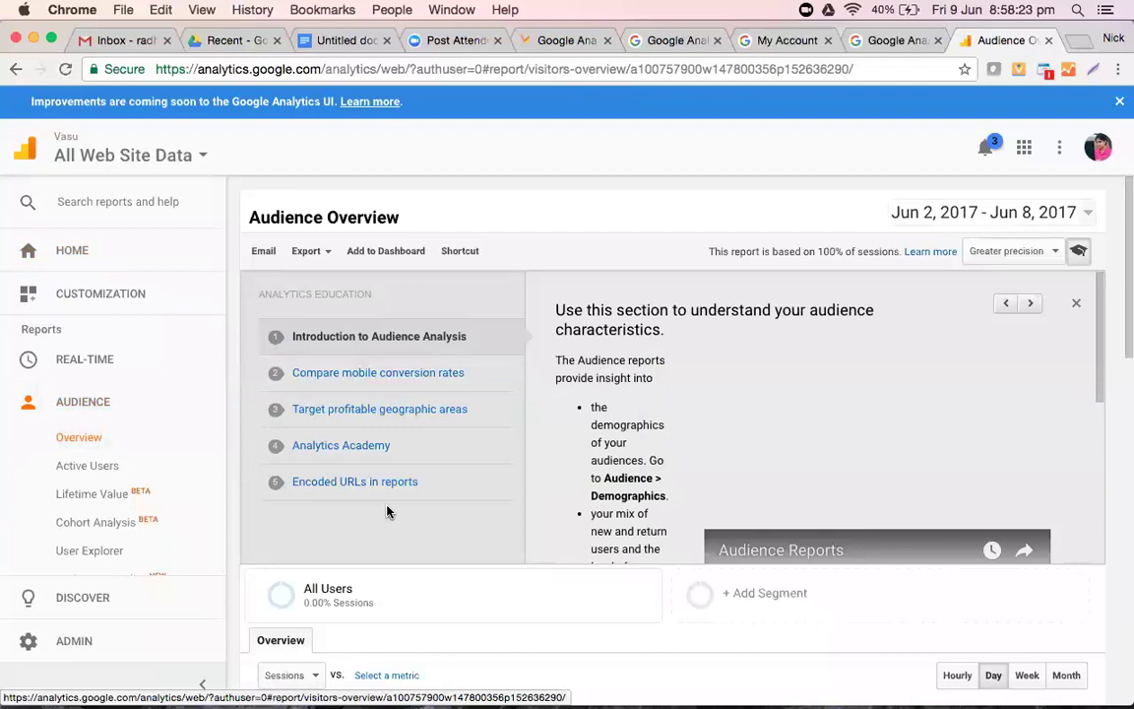
{"action": "scroll", "coordinate": [387, 514], "scroll_direction": "down", "scroll_amount": 4}
{"action": "scroll", "coordinate": [389, 512], "scroll_direction": "up", "scroll_amount": 4}
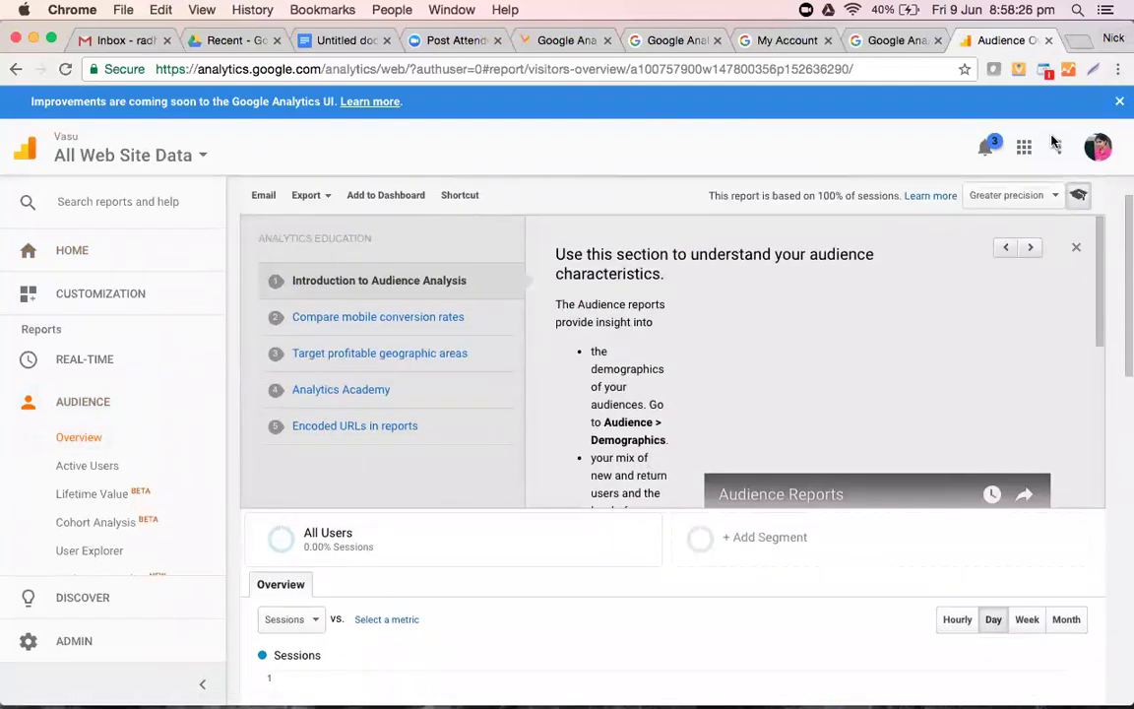
{"action": "left_click", "coordinate": [1075, 248]}
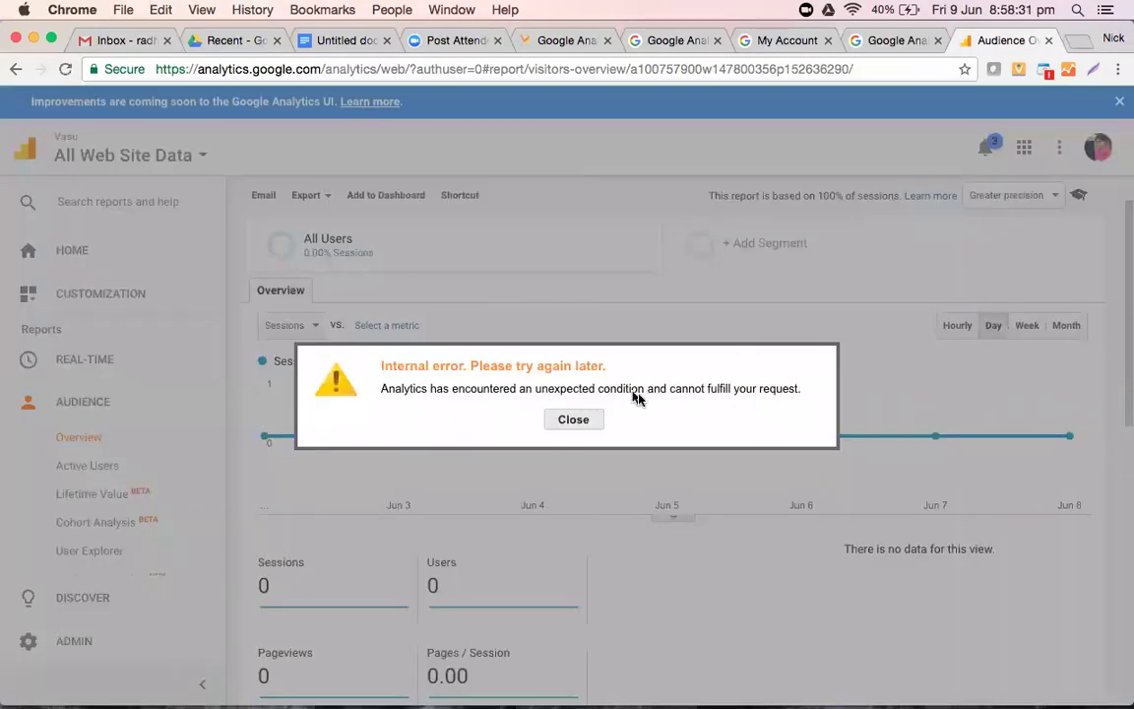
- Dismiss the internal error, look at the Active Users report, then return to Audience Overview
{"action": "left_click", "coordinate": [574, 421]}
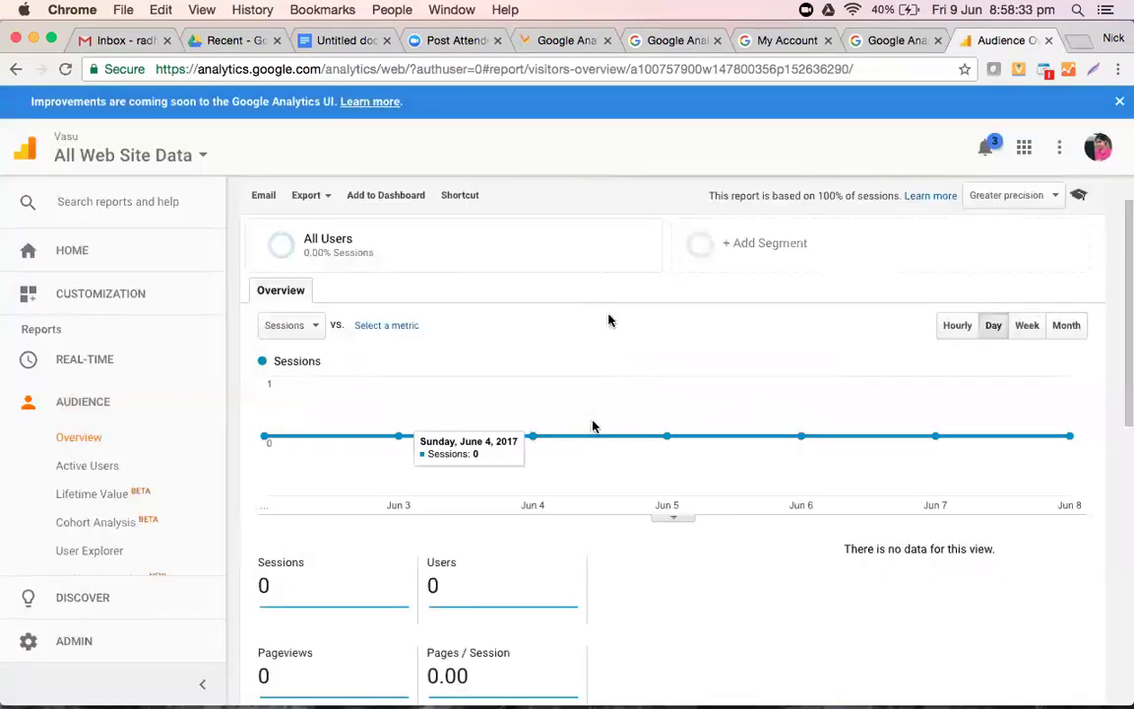
{"action": "scroll", "coordinate": [616, 339], "scroll_direction": "up", "scroll_amount": 2}
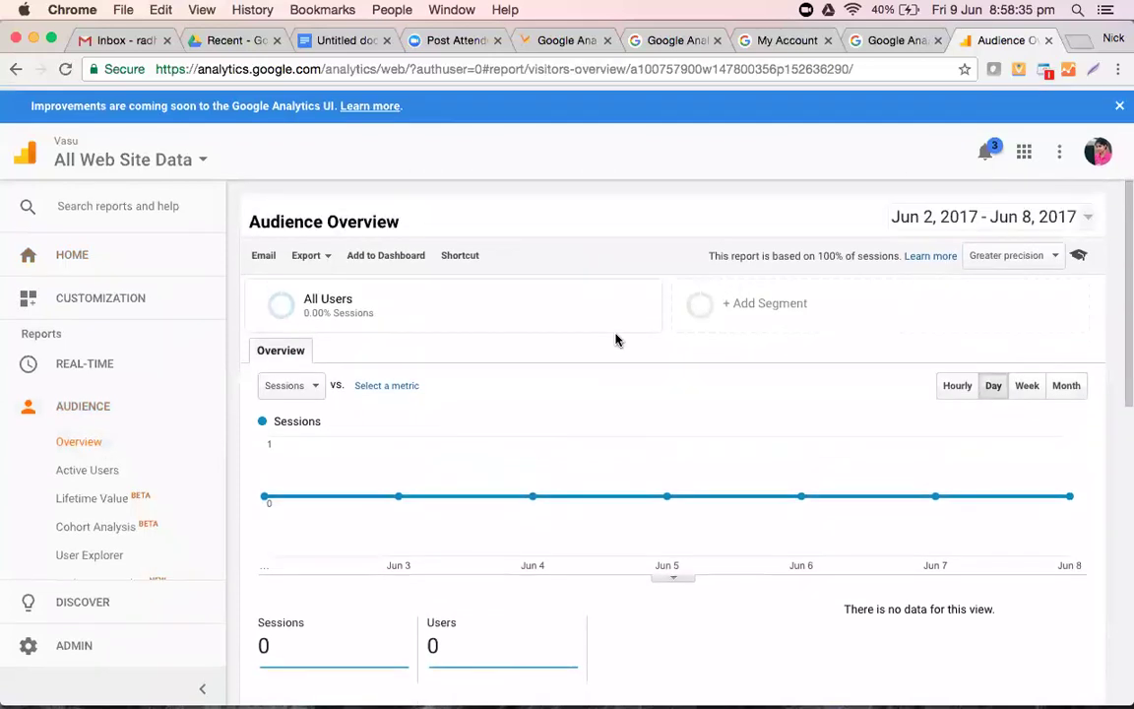
{"action": "left_click", "coordinate": [115, 465]}
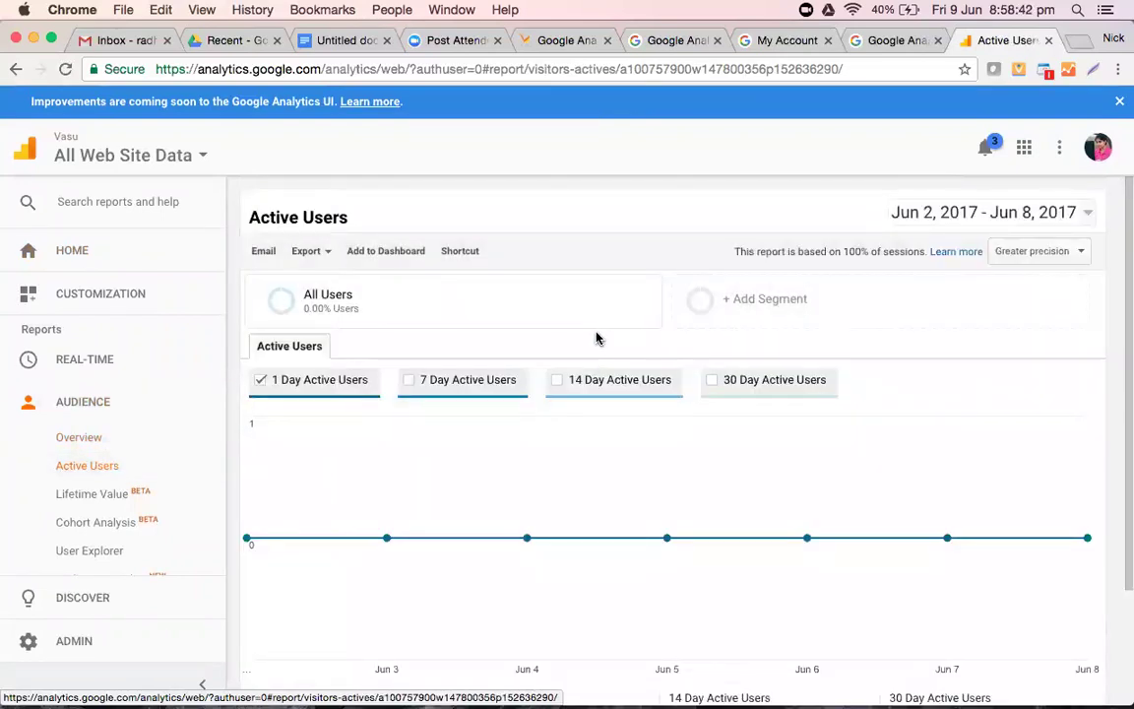
{"action": "left_click", "coordinate": [59, 441]}
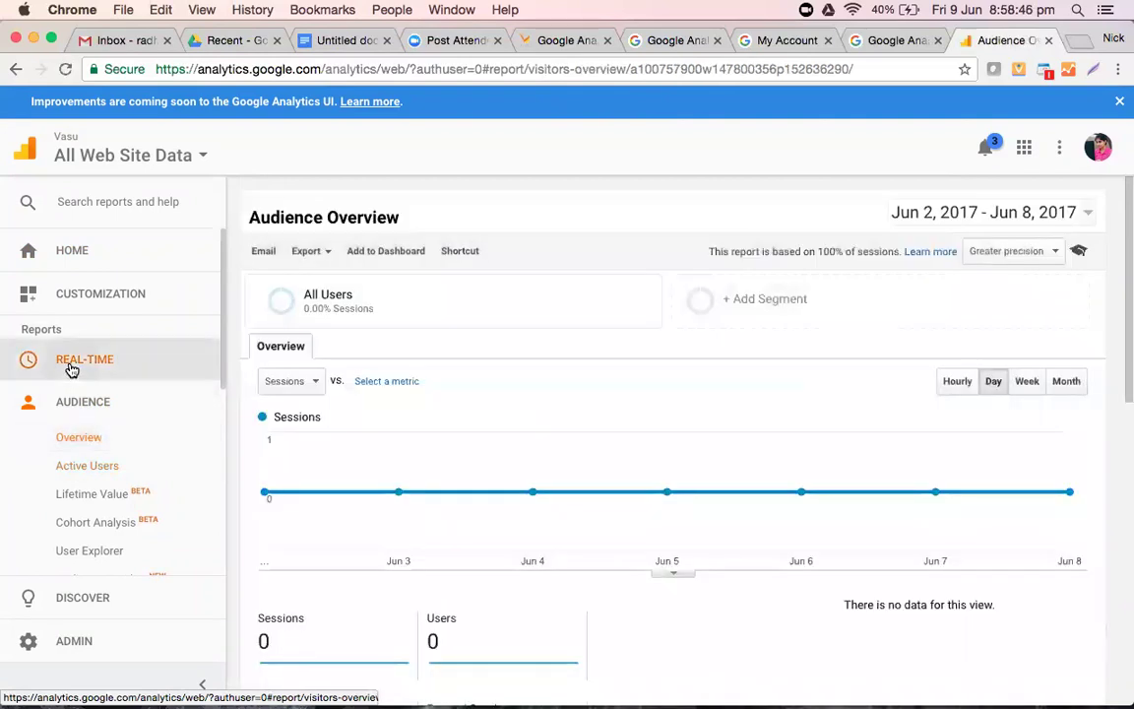
- Review Real-Time > Overview: 5 active users, 80% desktop, 20% mobile, all on page /
{"action": "left_click", "coordinate": [70, 367]}
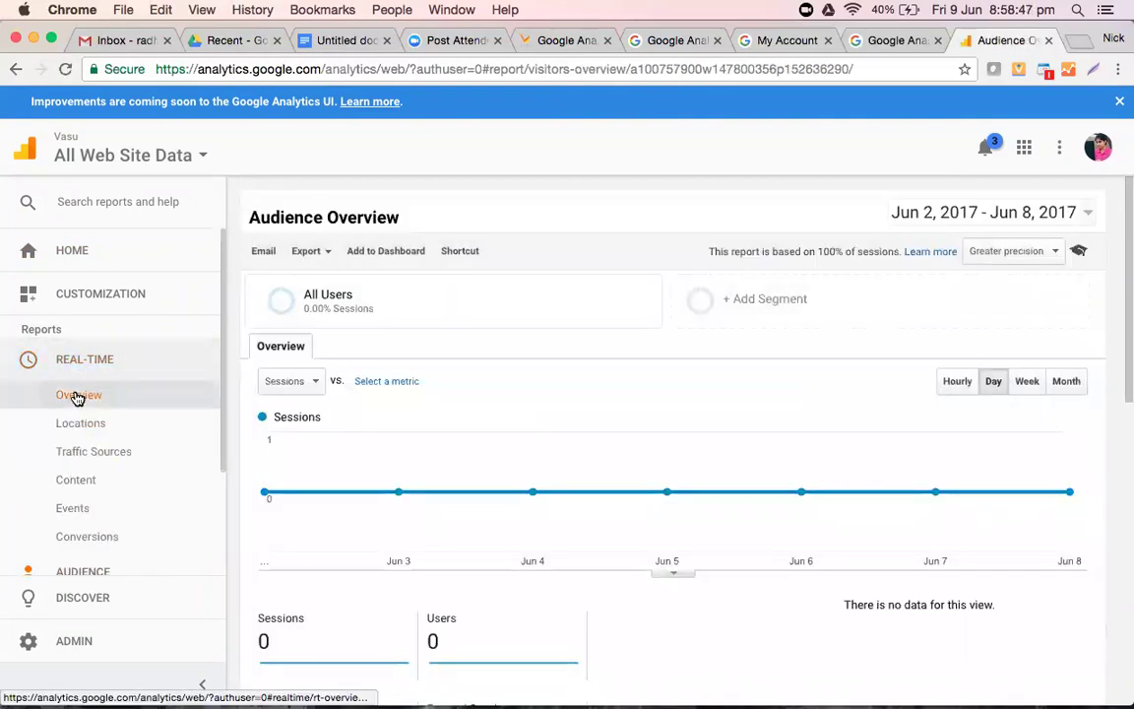
{"action": "left_click", "coordinate": [76, 395]}
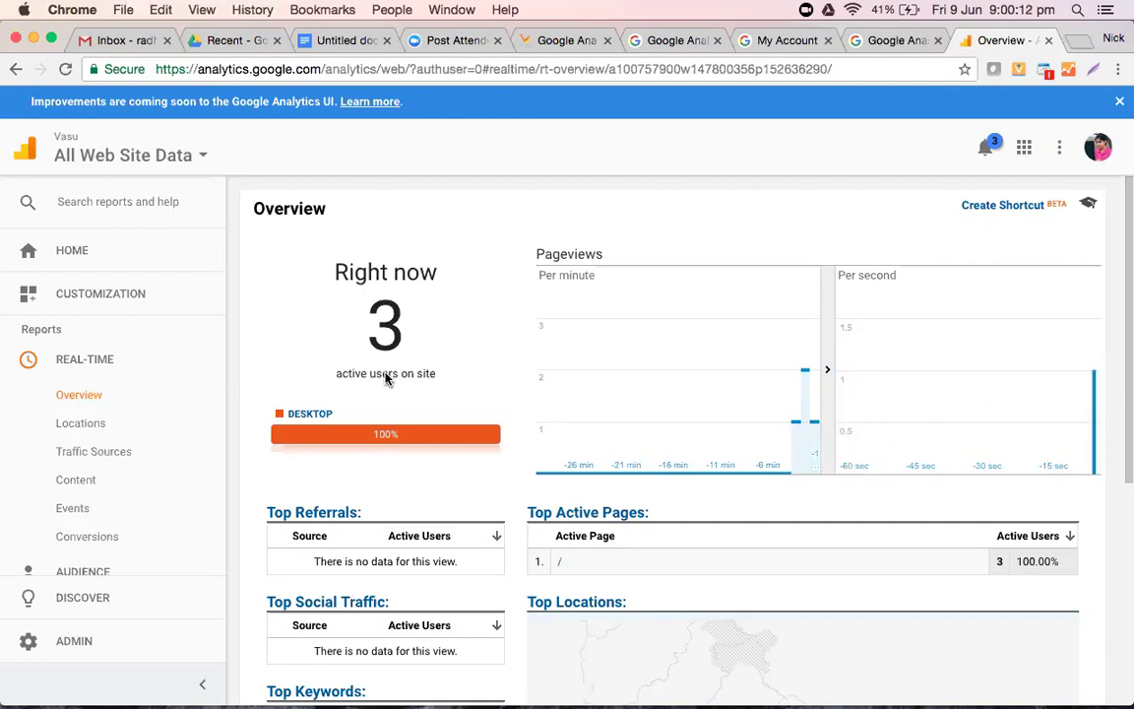
{"action": "scroll", "coordinate": [386, 379], "scroll_direction": "down", "scroll_amount": 5}
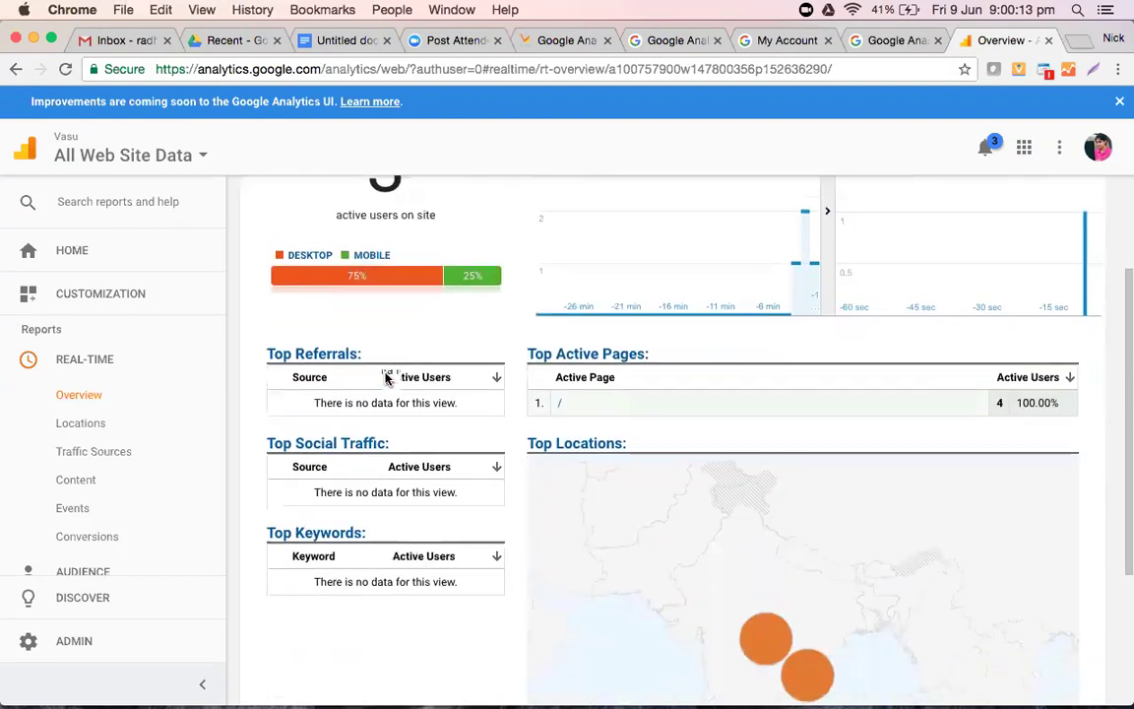
{"action": "scroll", "coordinate": [386, 379], "scroll_direction": "up", "scroll_amount": 4}
{"action": "scroll", "coordinate": [386, 379], "scroll_direction": "up", "scroll_amount": 1}
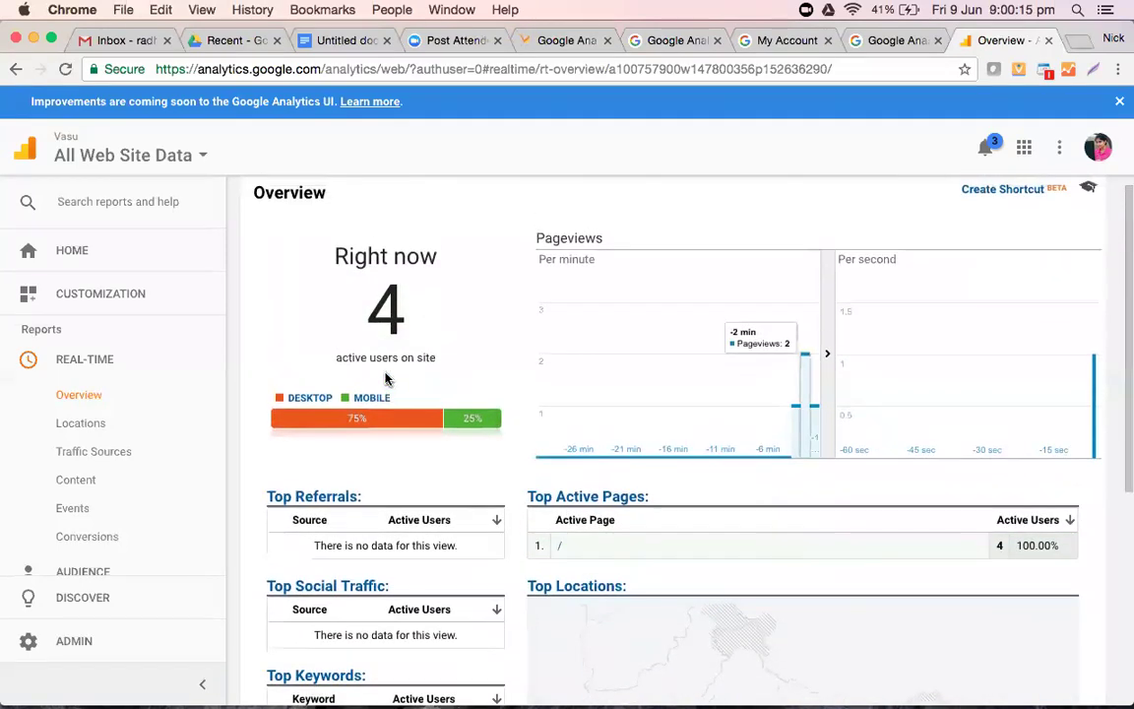
{"action": "scroll", "coordinate": [386, 379], "scroll_direction": "down", "scroll_amount": 3}
{"action": "scroll", "coordinate": [385, 379], "scroll_direction": "up", "scroll_amount": 3}
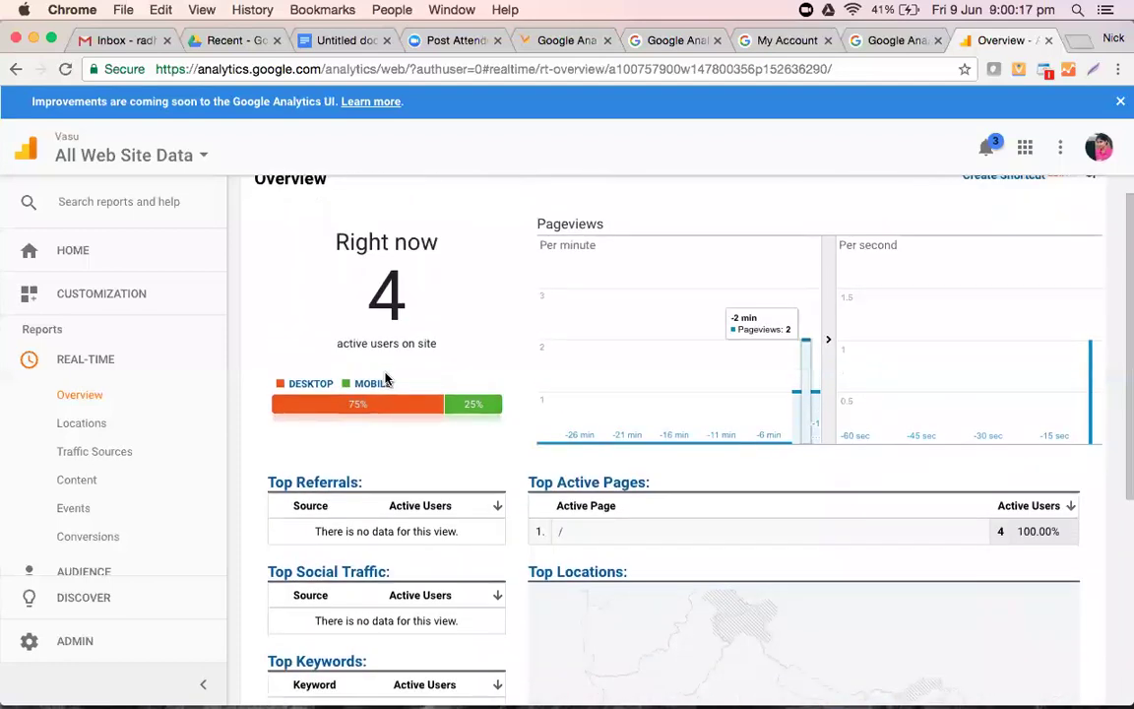
{"action": "scroll", "coordinate": [386, 379], "scroll_direction": "down", "scroll_amount": 1}
{"action": "scroll", "coordinate": [385, 378], "scroll_direction": "up", "scroll_amount": 1}
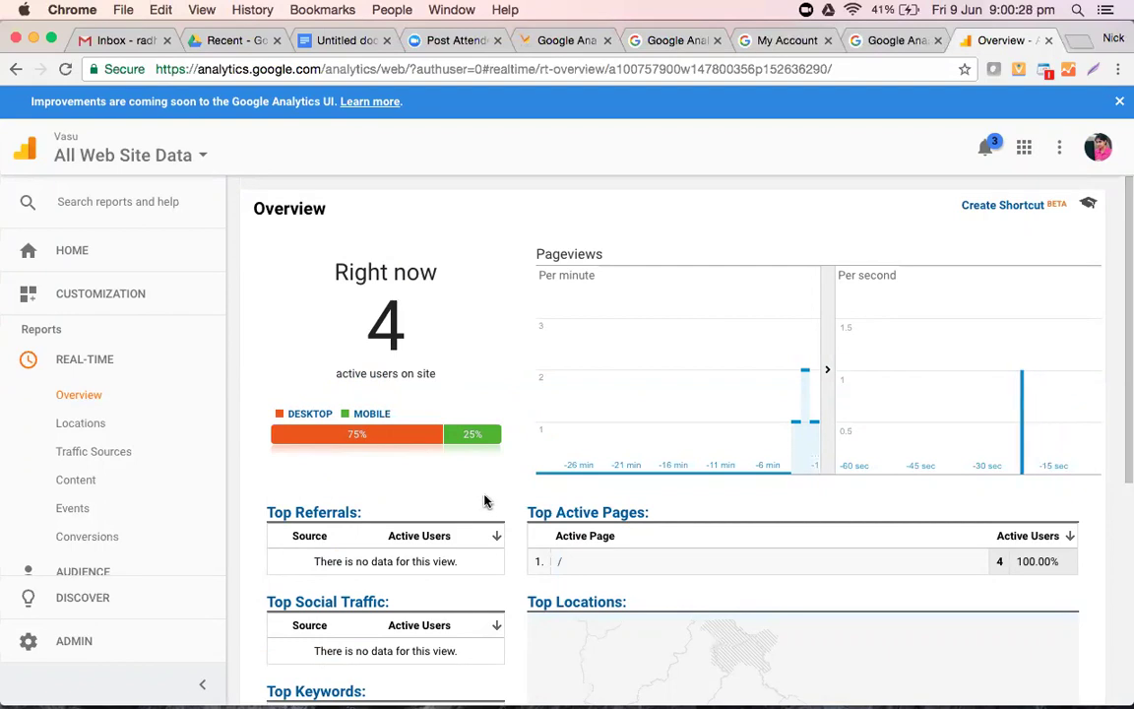
{"action": "scroll", "coordinate": [485, 502], "scroll_direction": "down", "scroll_amount": 3}
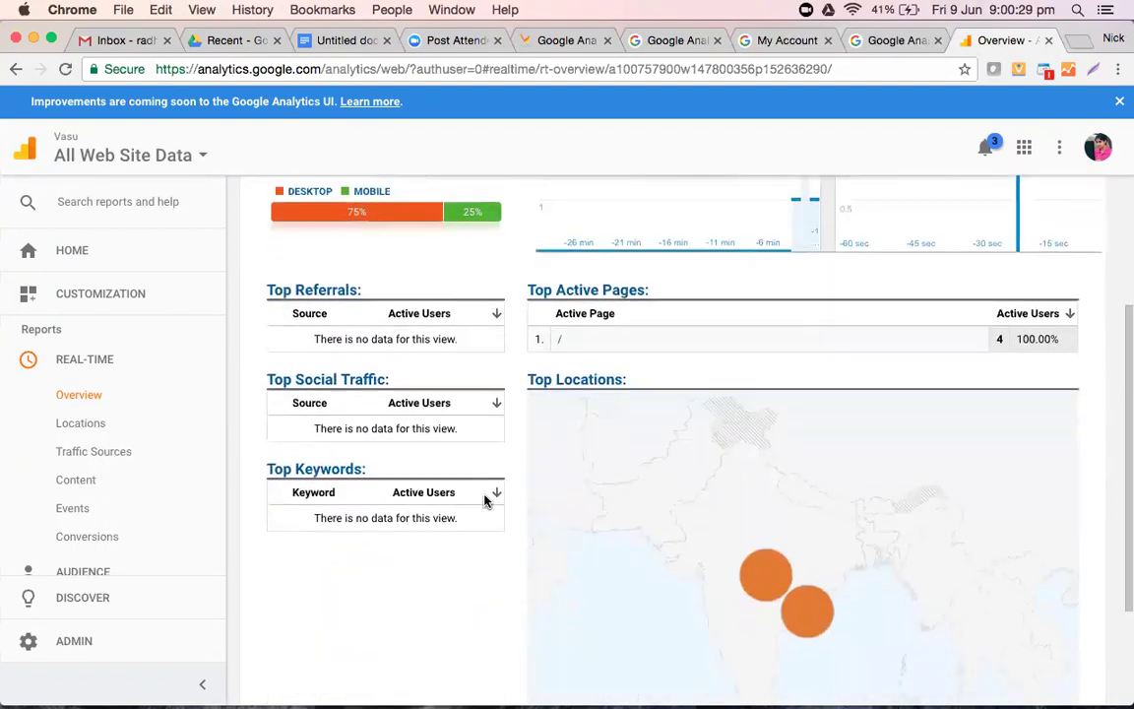
{"action": "scroll", "coordinate": [484, 502], "scroll_direction": "down", "scroll_amount": 1}
{"action": "scroll", "coordinate": [485, 502], "scroll_direction": "up", "scroll_amount": 4}
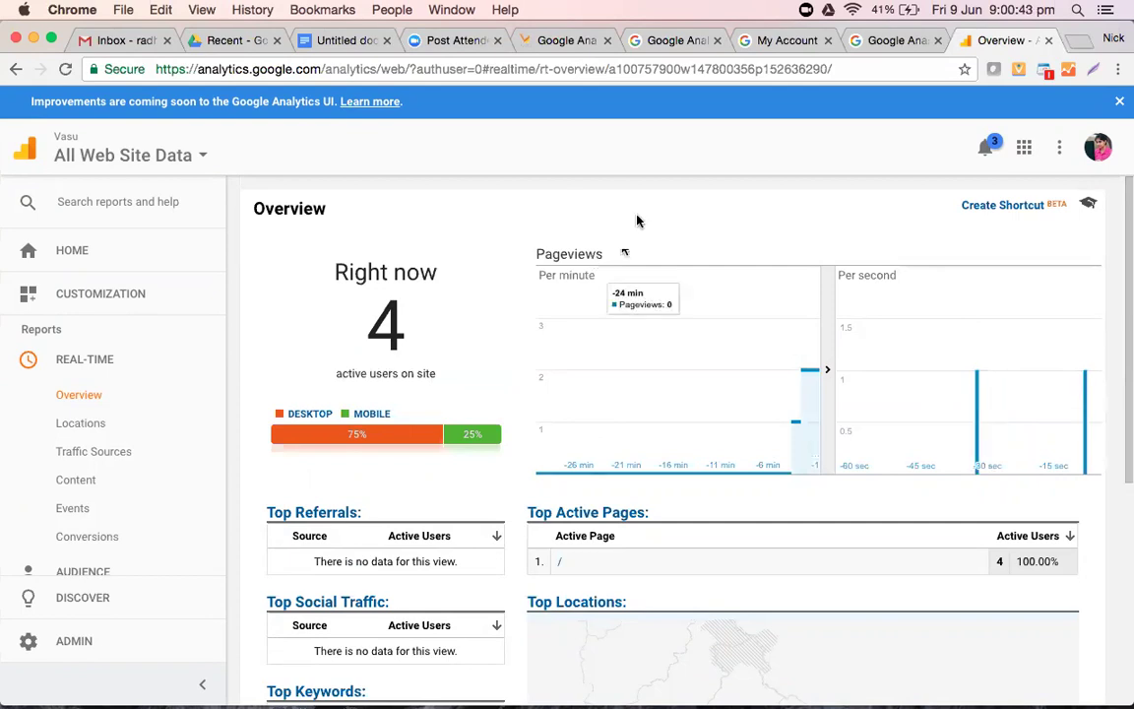
{"action": "scroll", "coordinate": [637, 219], "scroll_direction": "down", "scroll_amount": 5}
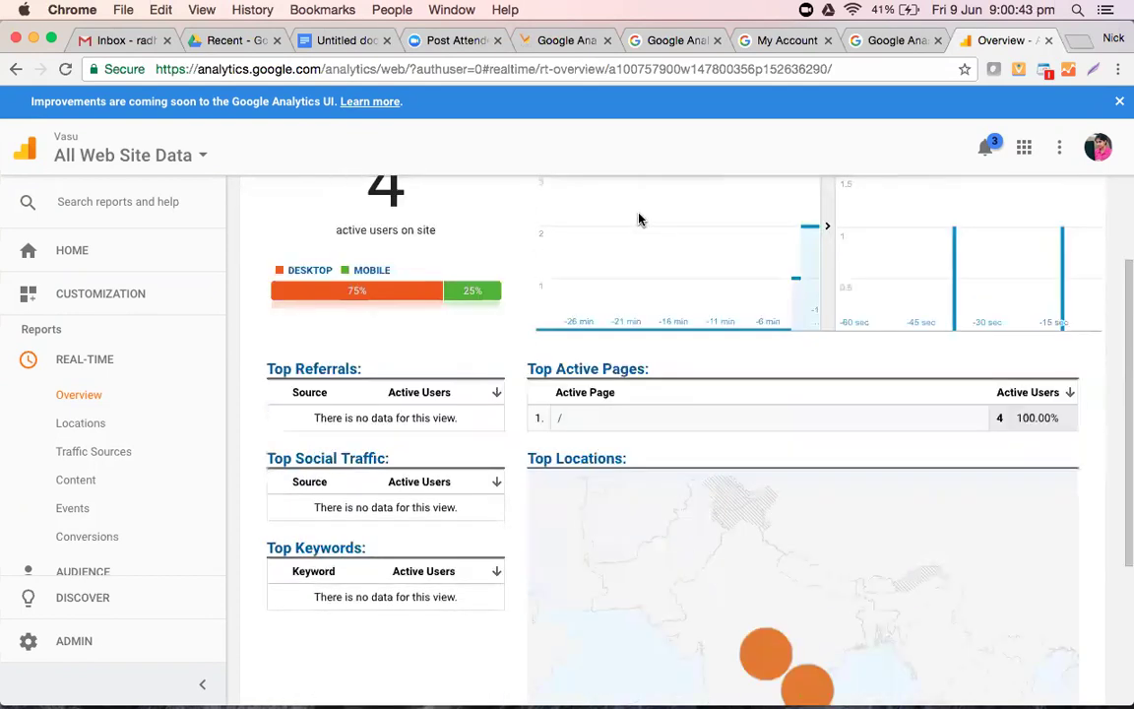
{"action": "scroll", "coordinate": [638, 219], "scroll_direction": "up", "scroll_amount": 5}
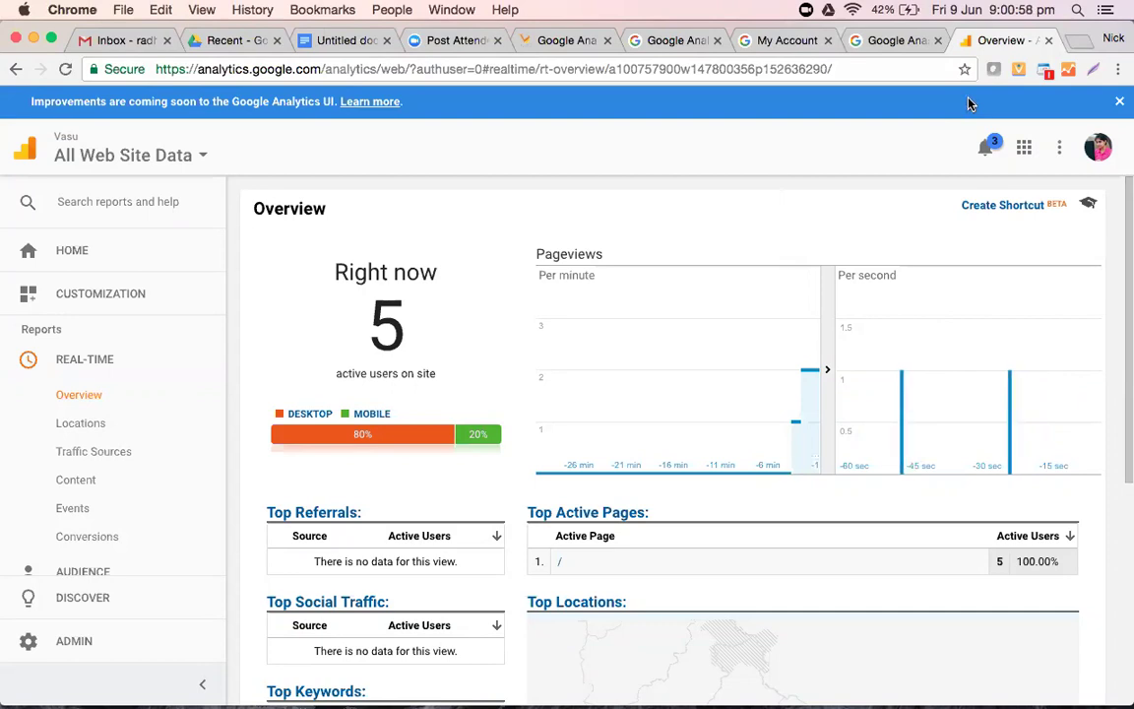
- Sign out of the current Google account through the profile avatar menu
{"action": "left_click", "coordinate": [1099, 150]}
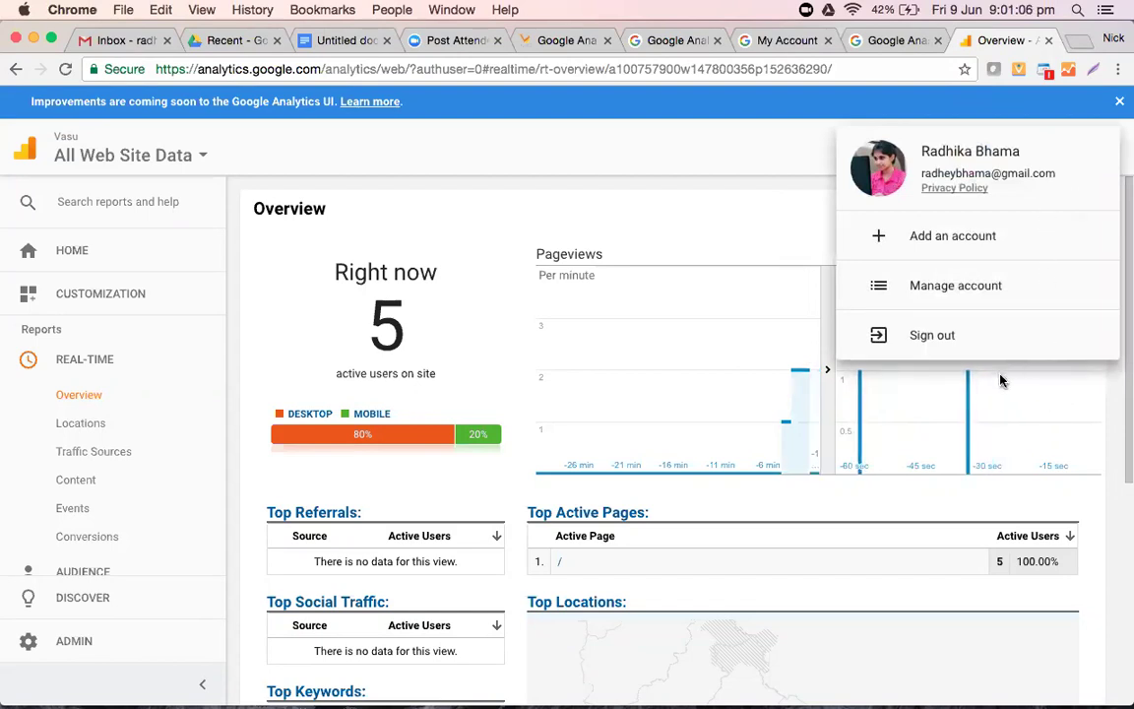
{"action": "left_click", "coordinate": [549, 155]}
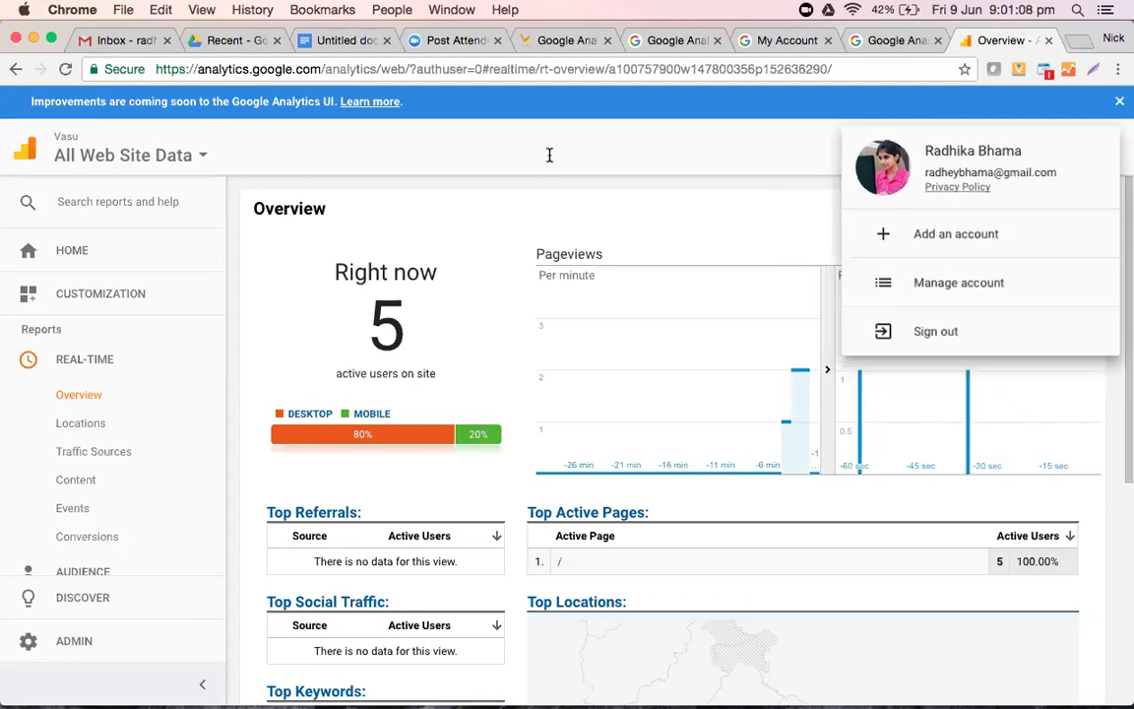
{"action": "left_click", "coordinate": [1096, 148]}
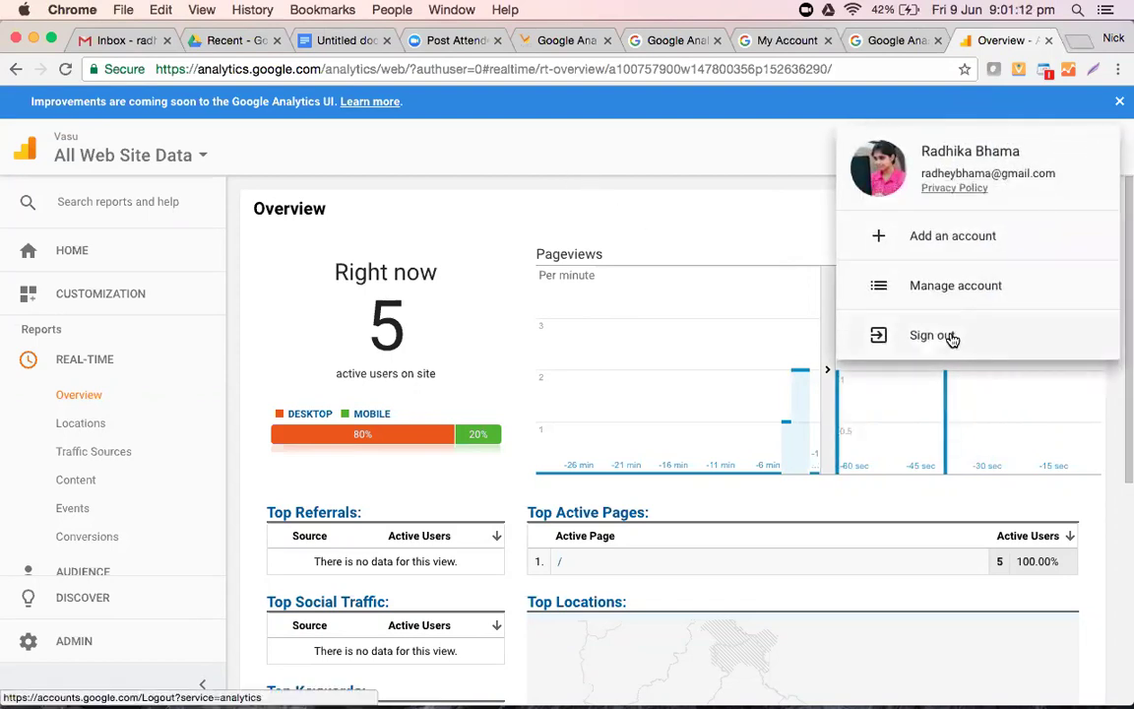
{"action": "left_click", "coordinate": [951, 336]}
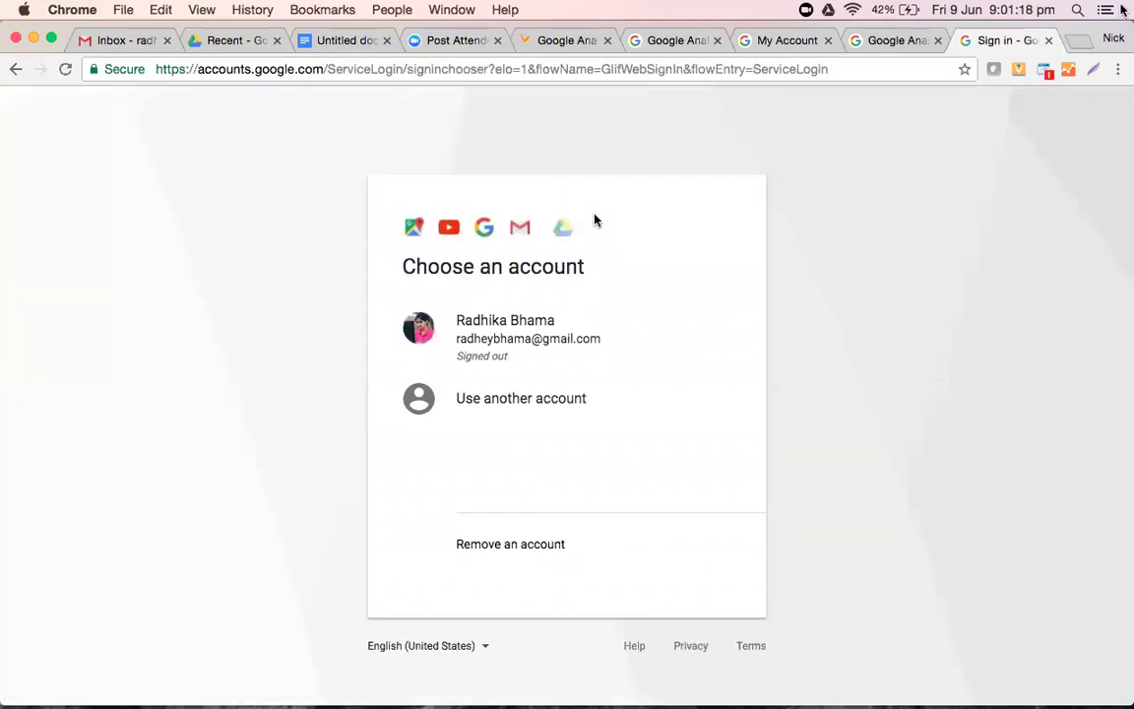
- Choose Use another account and replace the prefilled address with the other account's e-mail
{"action": "left_click", "coordinate": [510, 397]}
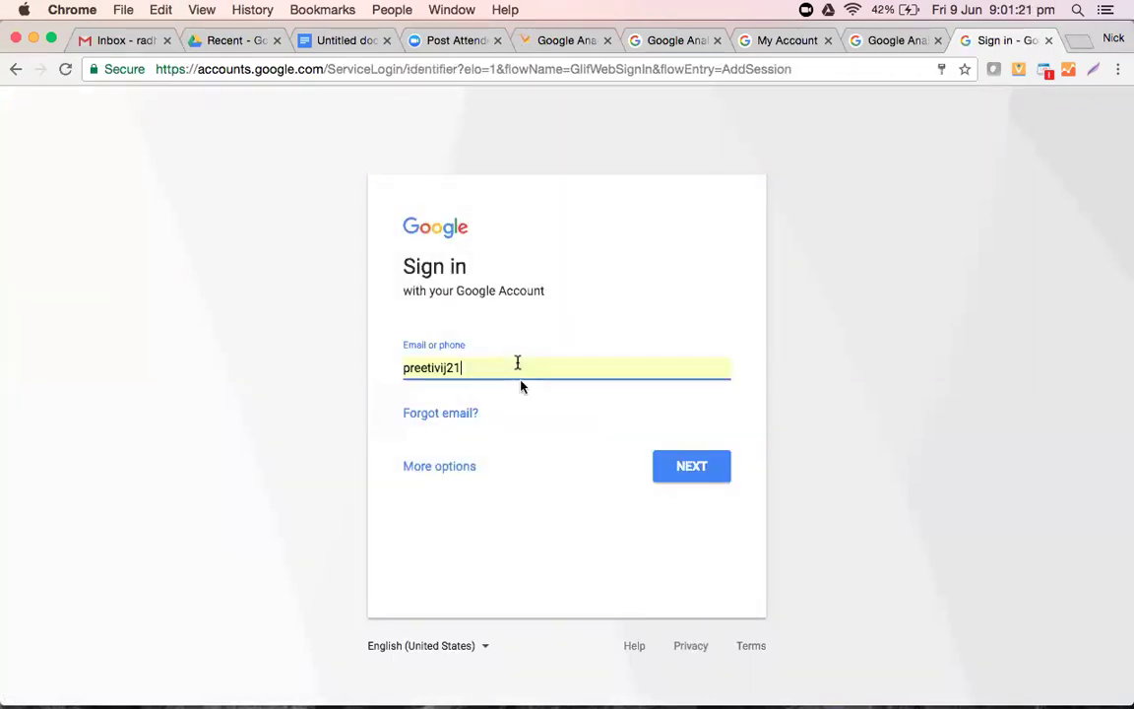
{"action": "left_click", "coordinate": [521, 371]}
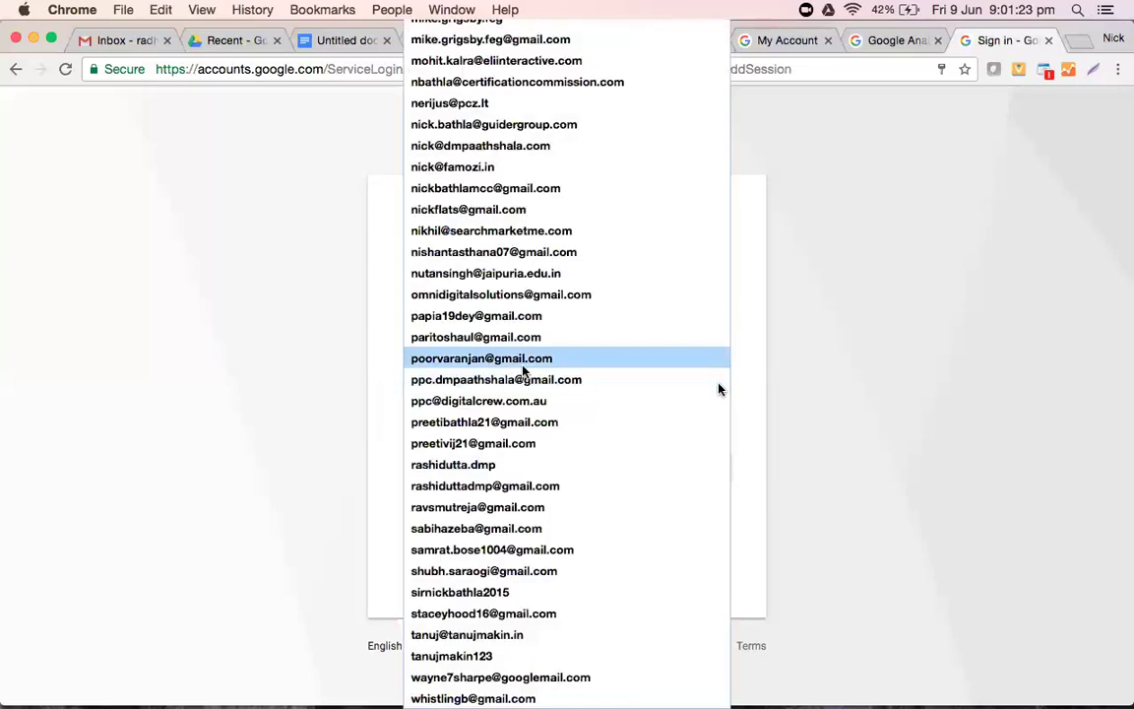
{"action": "left_click", "coordinate": [777, 380]}
{"action": "key", "text": "super+a"}
{"action": "key", "text": "BackSpace"}
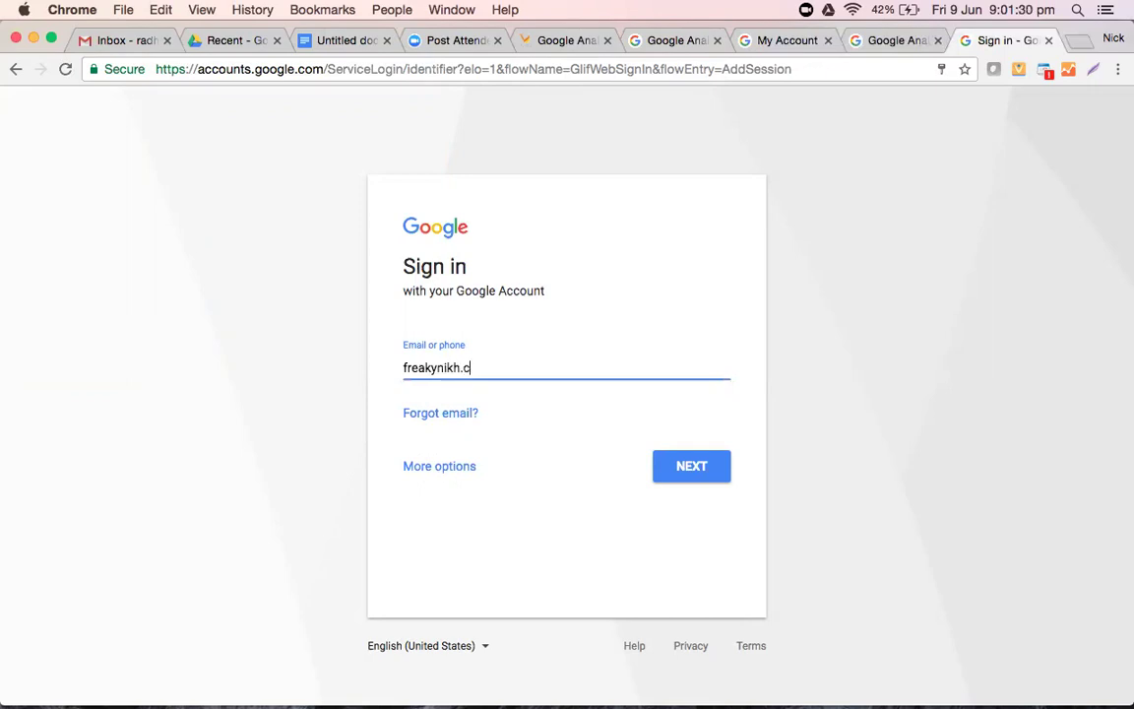
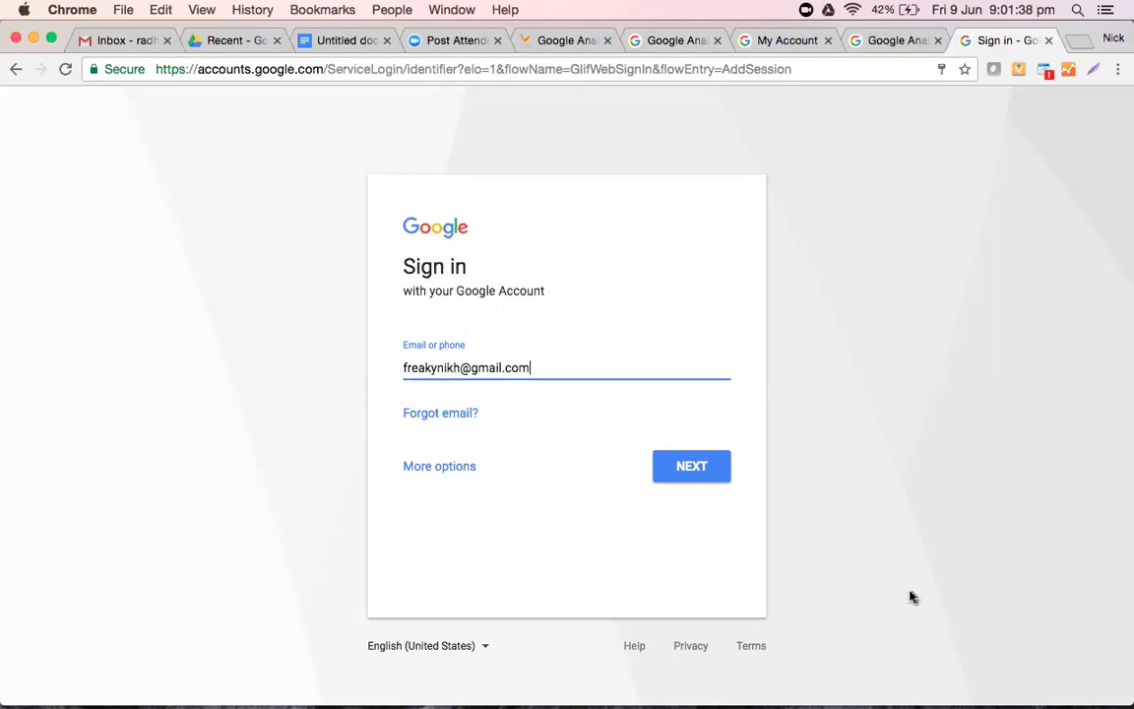
{"action": "left_click", "coordinate": [697, 476]}
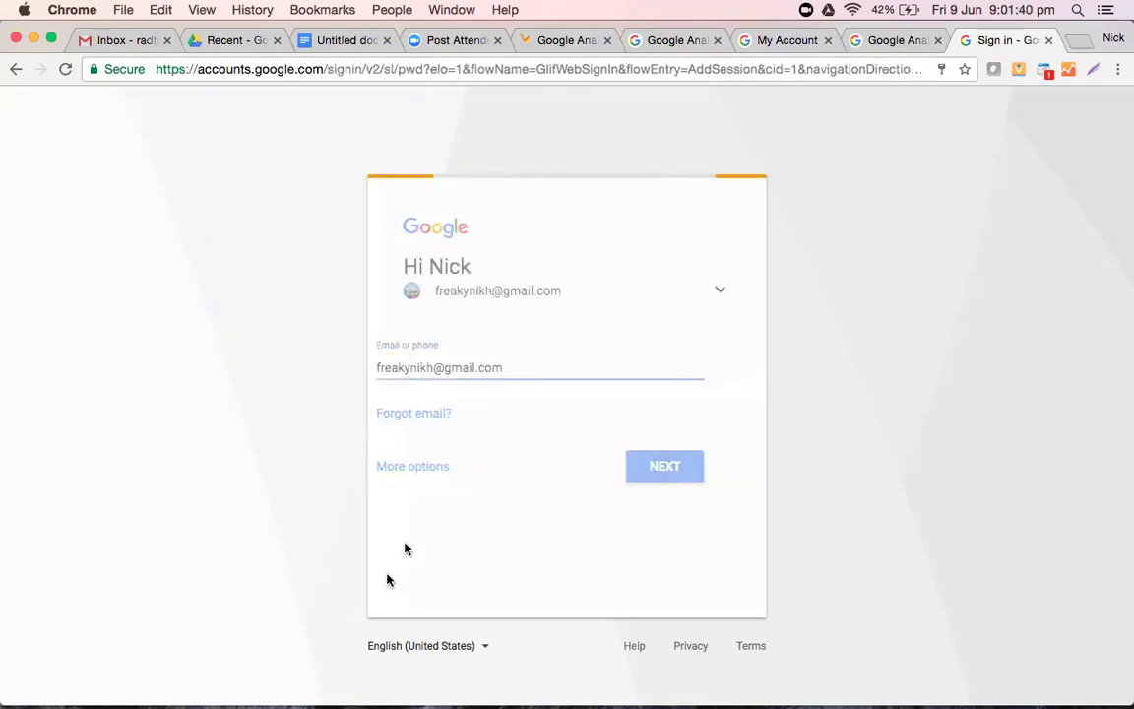
- Enter the account password to finish signing in to My Account
{"action": "left_click", "coordinate": [438, 367]}
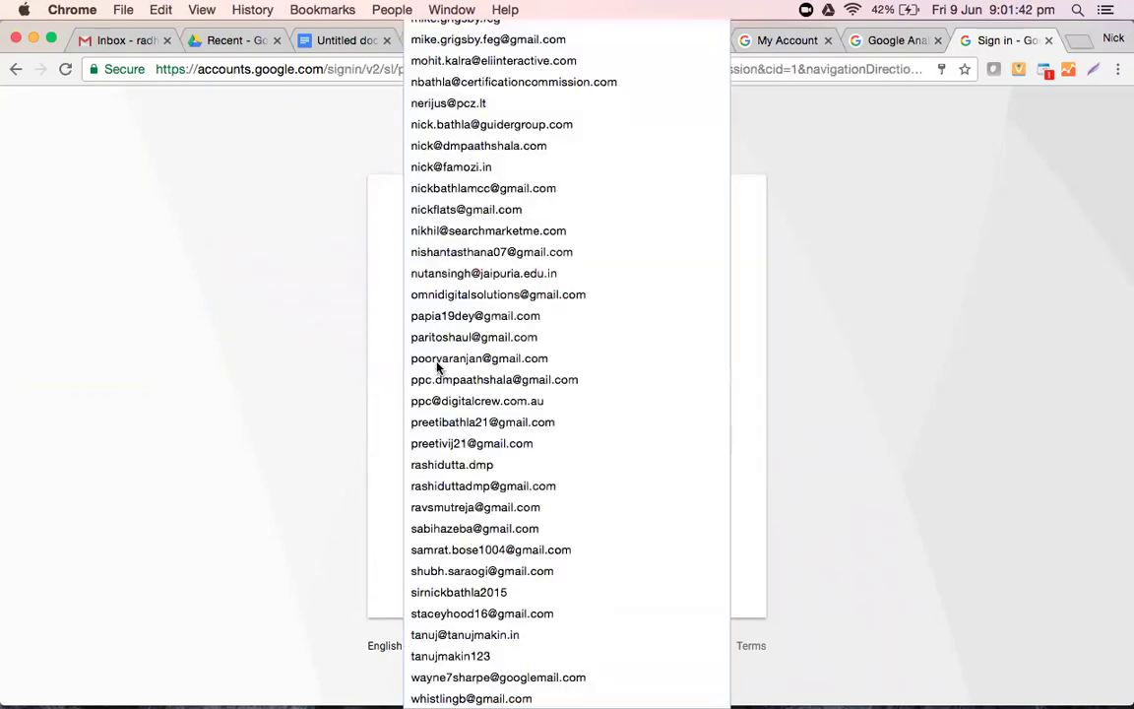
{"action": "left_click", "coordinate": [440, 367]}
{"action": "type", "text": "a"}
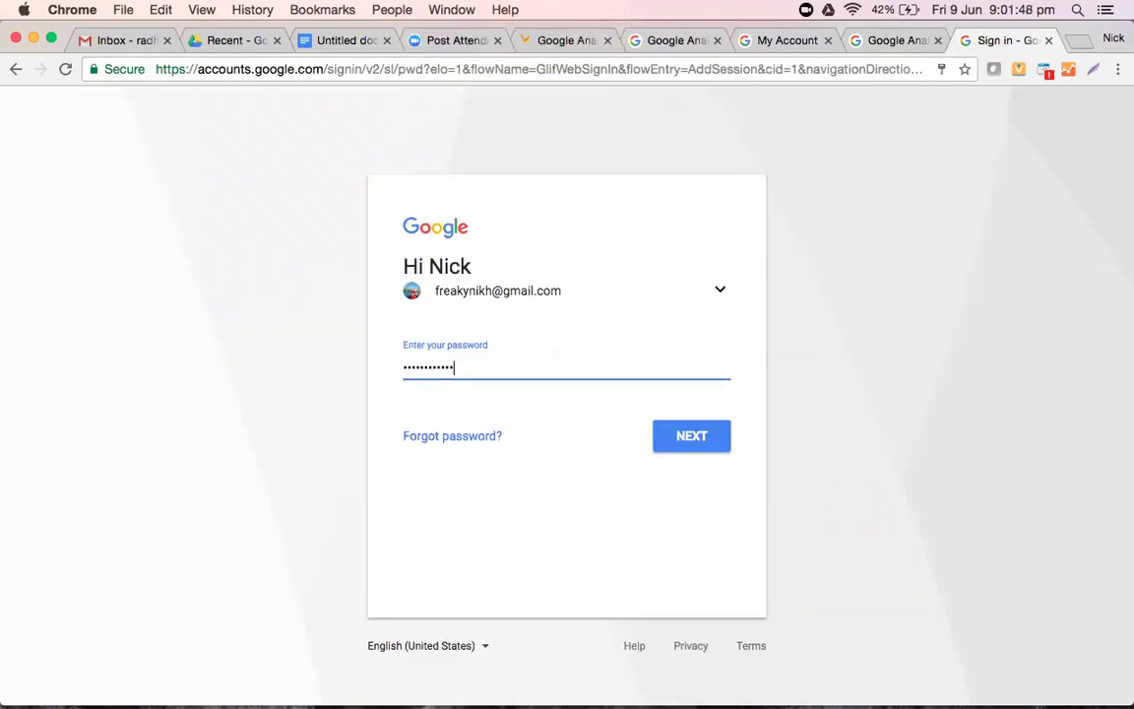
{"action": "type", "text": "•••"}
{"action": "left_click", "coordinate": [694, 448]}
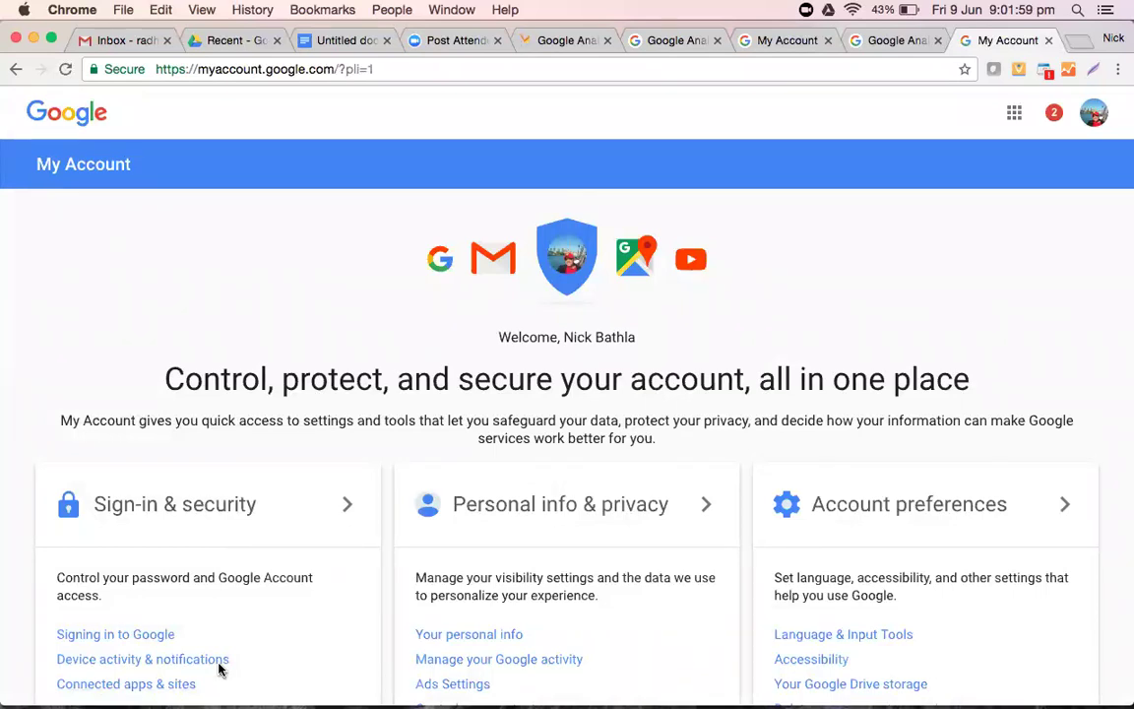
- Visit the Device activity page, then open a new blank Chrome tab
{"action": "left_click", "coordinate": [221, 666]}
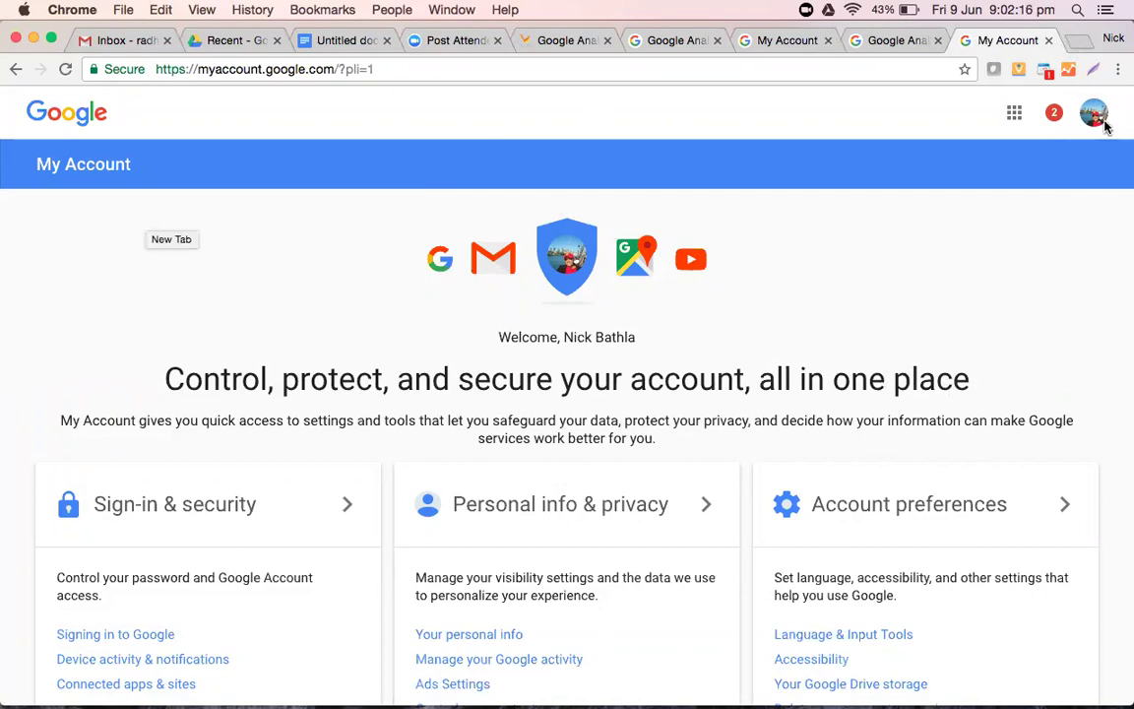
{"action": "left_click", "coordinate": [1077, 46]}
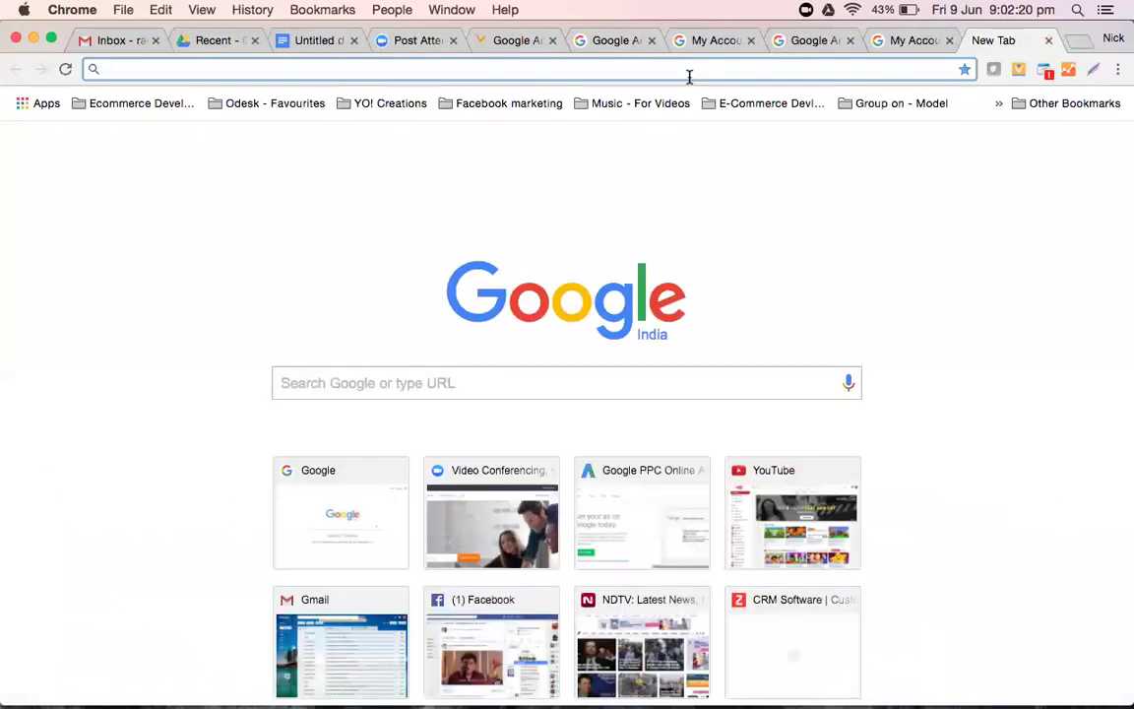
{"action": "type", "text": "google.co.in/analytics"}
{"action": "key", "text": "Return"}
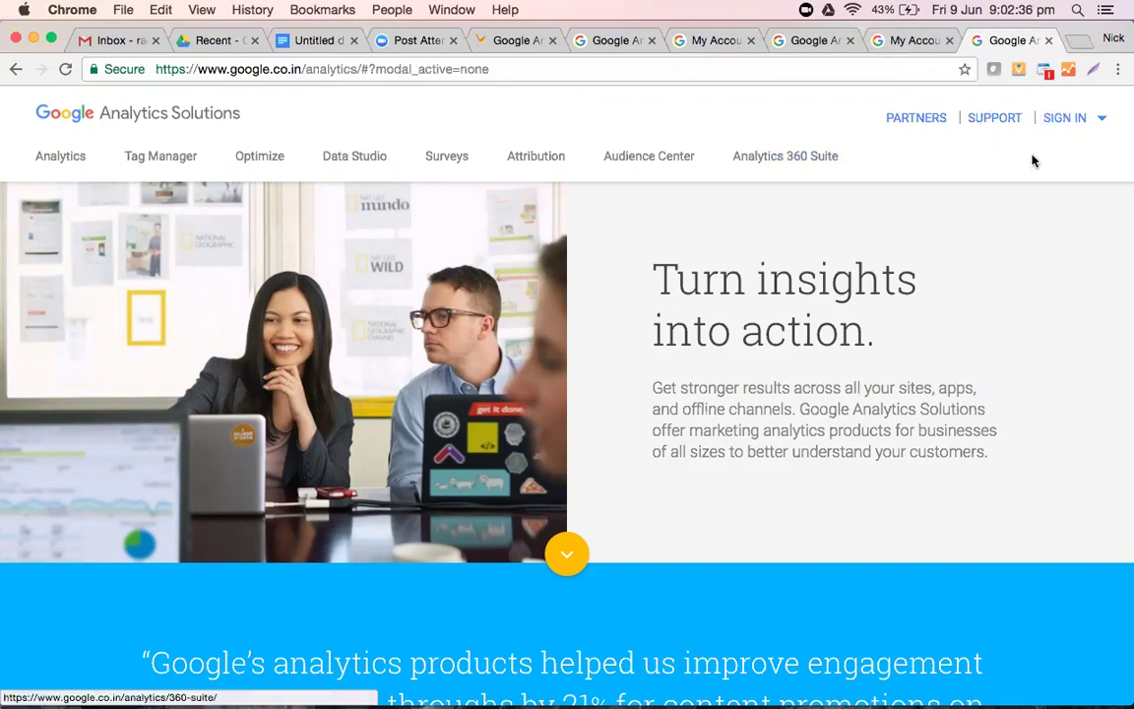
{"action": "left_click", "coordinate": [1081, 120]}
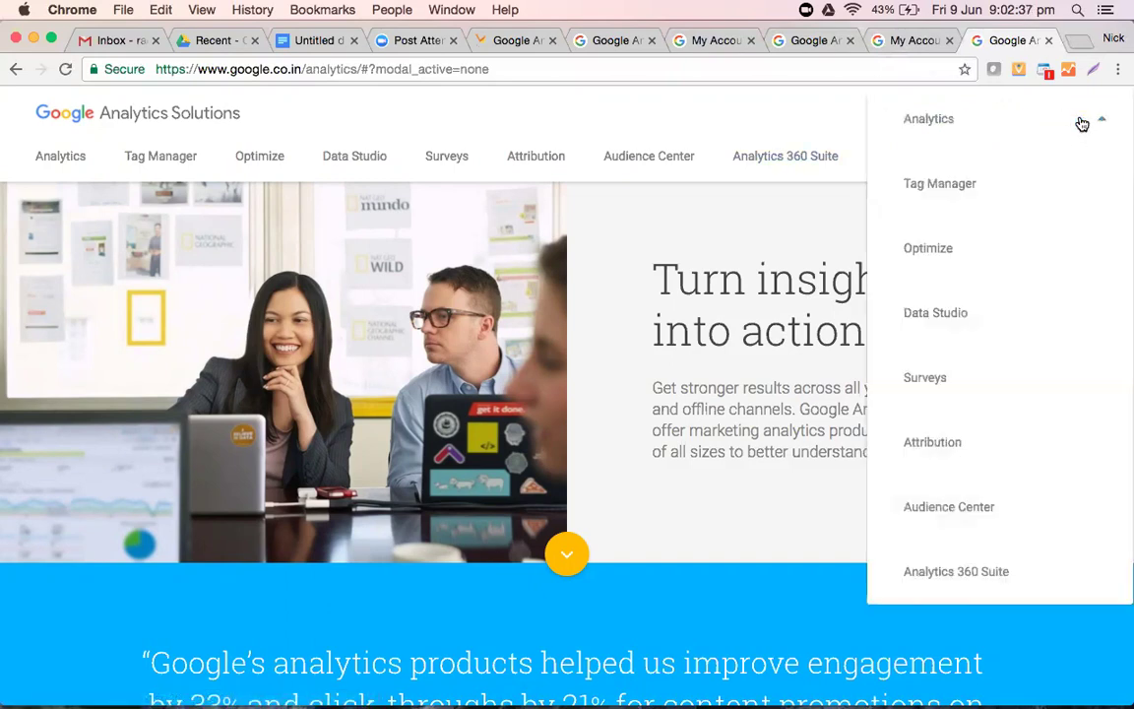
{"action": "left_click", "coordinate": [910, 118]}
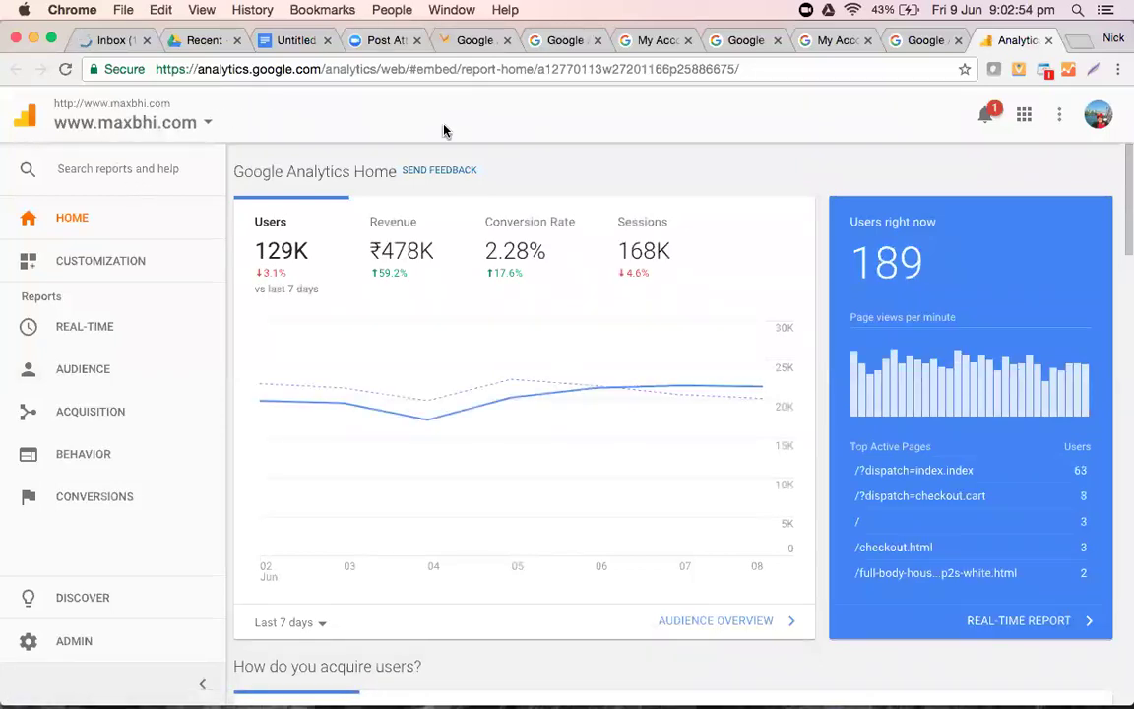
{"action": "left_click", "coordinate": [91, 328]}
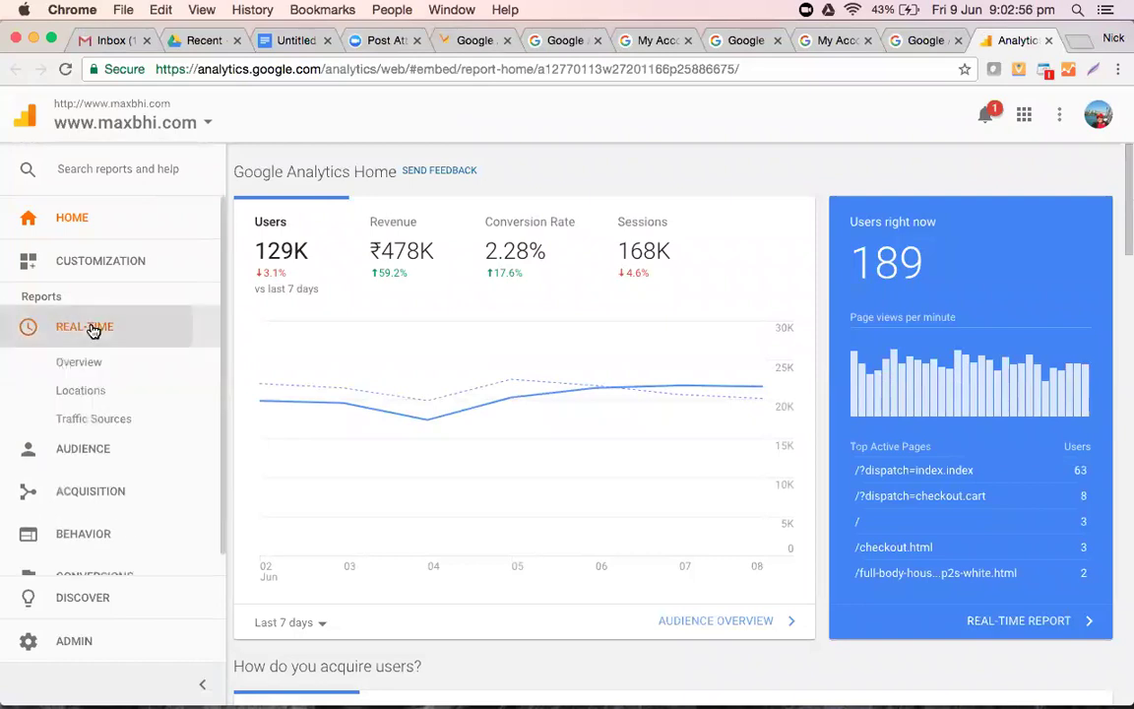
{"action": "left_click", "coordinate": [90, 361]}
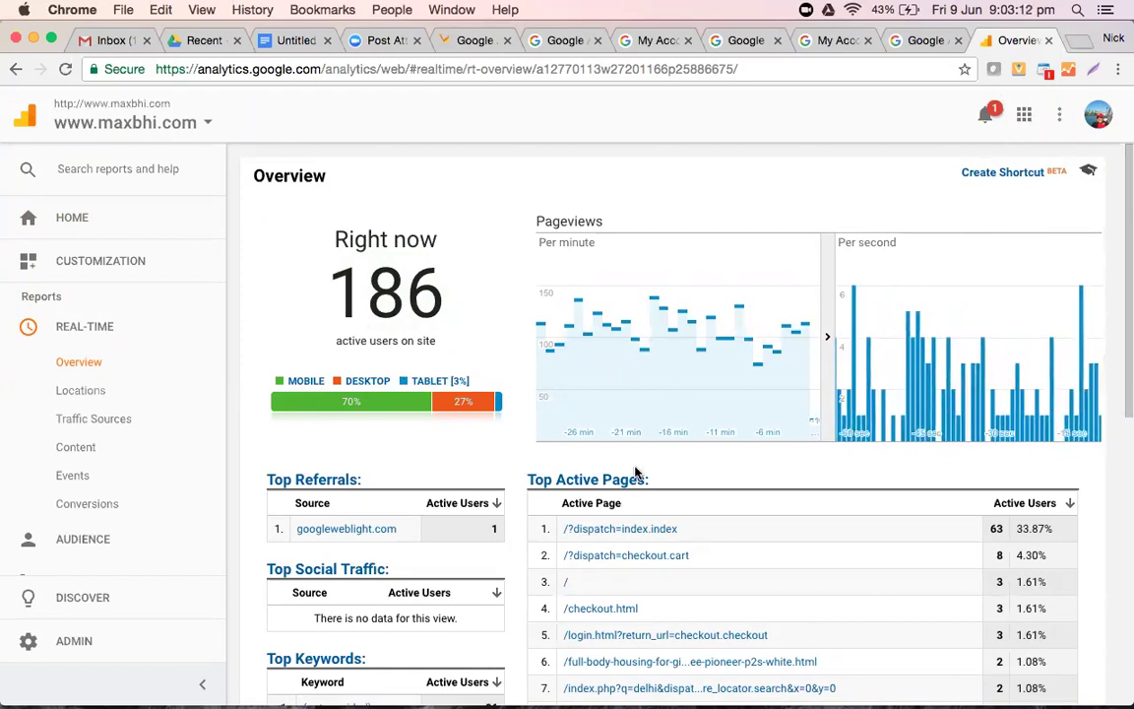
{"action": "scroll", "coordinate": [635, 472], "scroll_direction": "down", "scroll_amount": 3}
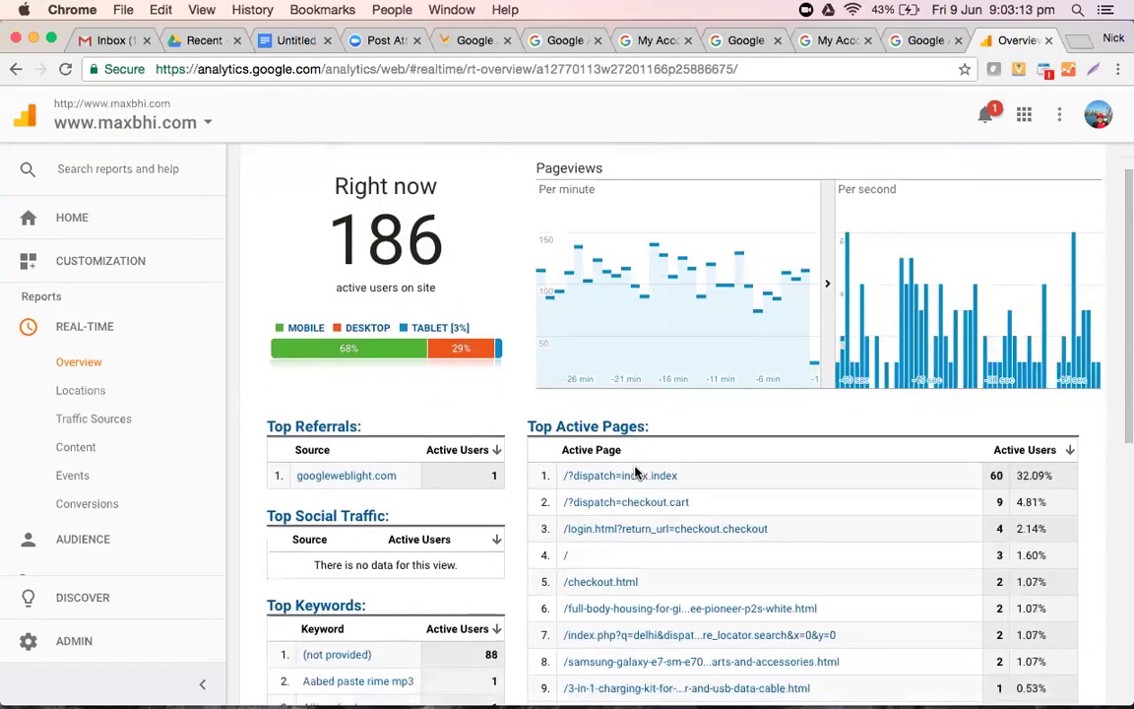
{"action": "scroll", "coordinate": [635, 472], "scroll_direction": "down", "scroll_amount": 1}
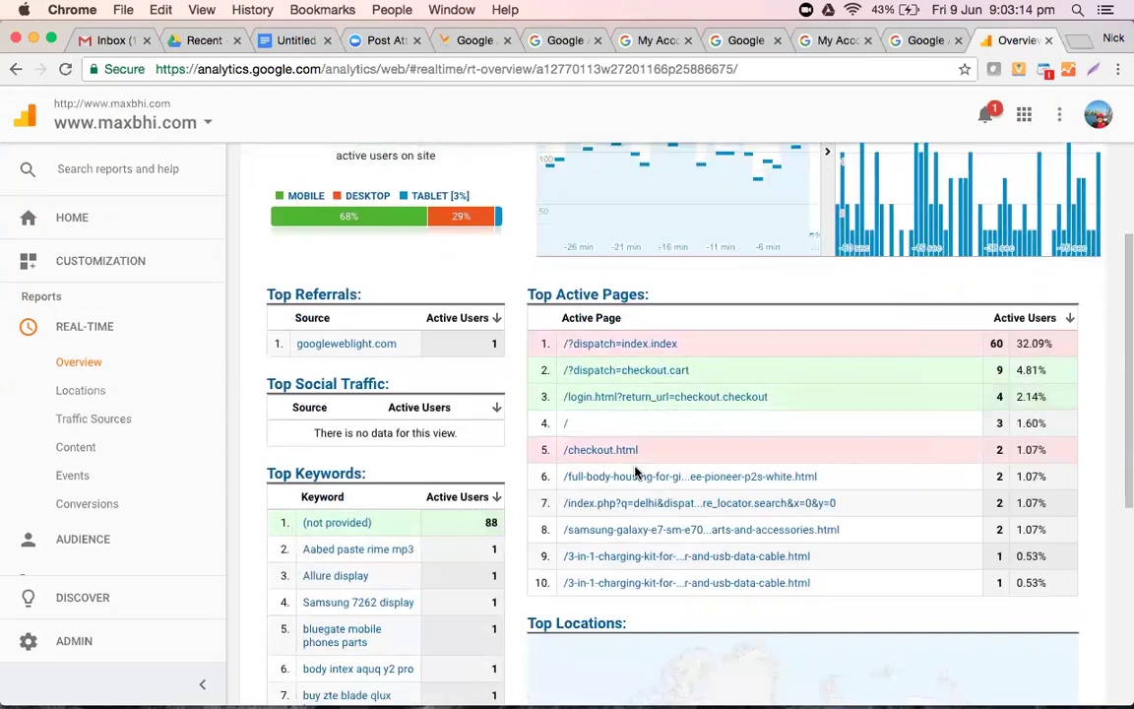
{"action": "scroll", "coordinate": [635, 444], "scroll_direction": "down", "scroll_amount": 2}
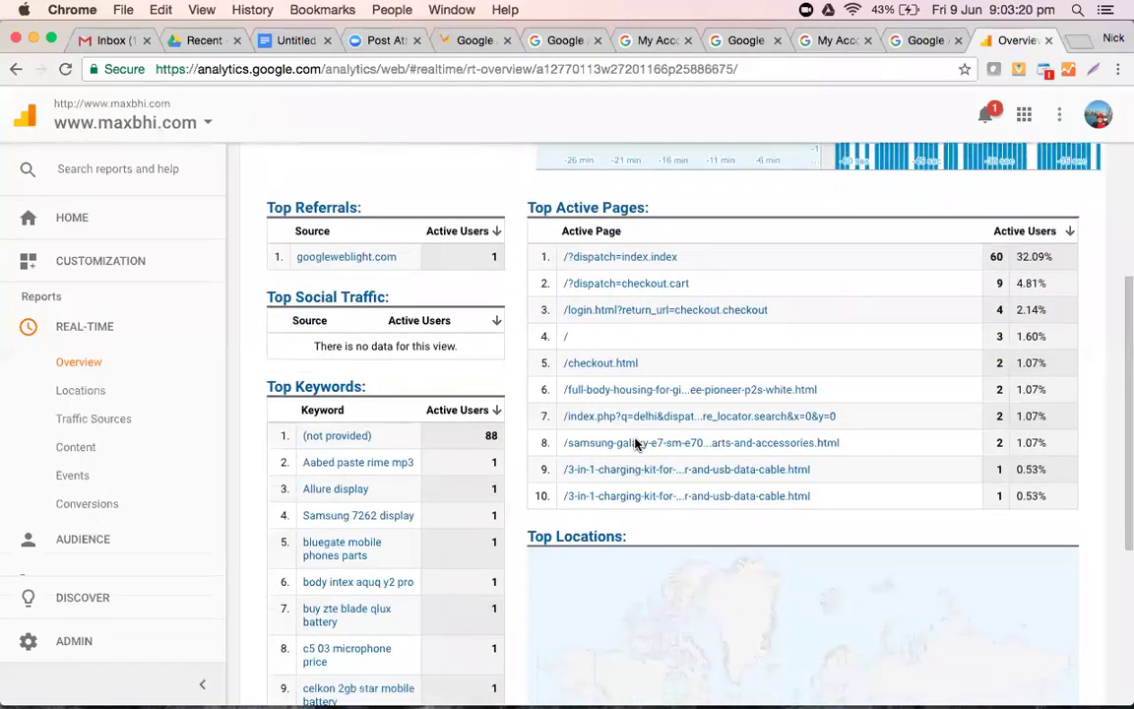
{"action": "scroll", "coordinate": [622, 569], "scroll_direction": "down", "scroll_amount": 5}
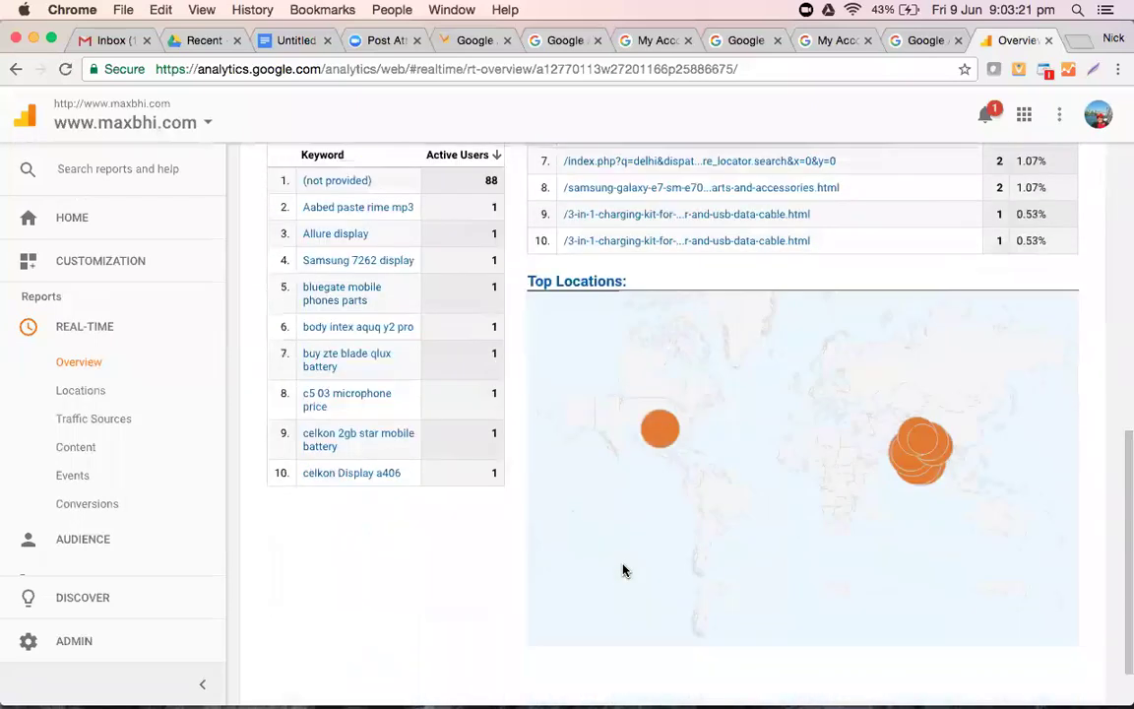
{"action": "scroll", "coordinate": [622, 569], "scroll_direction": "up", "scroll_amount": 5}
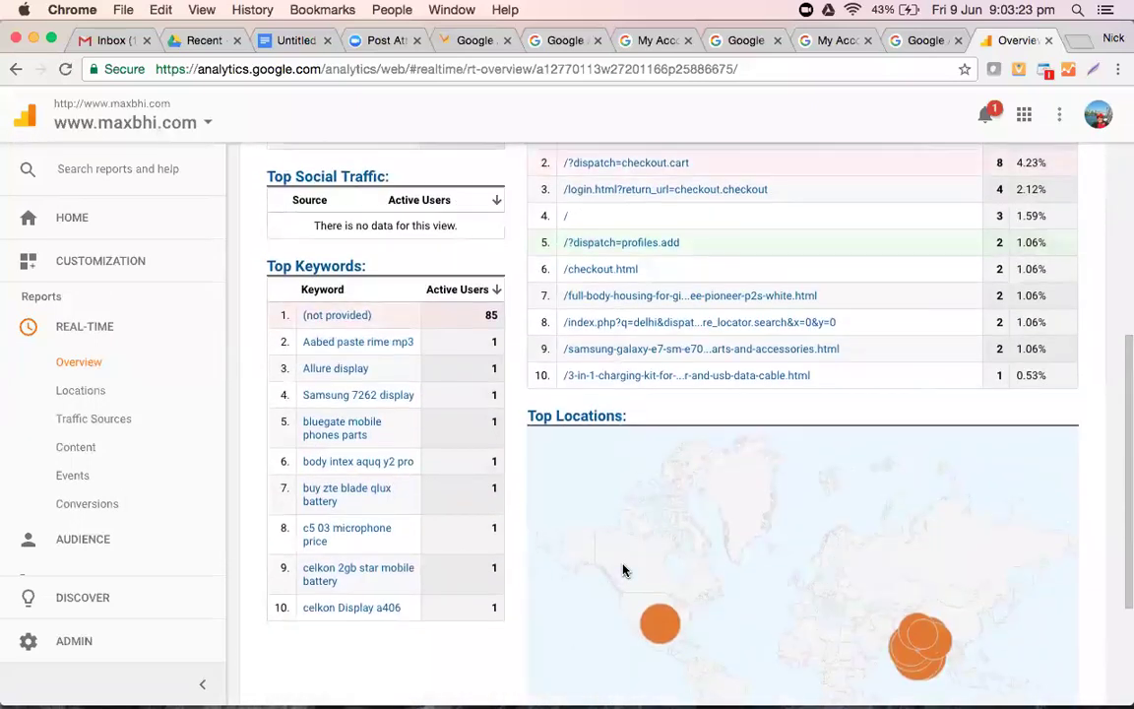
{"action": "scroll", "coordinate": [622, 568], "scroll_direction": "up", "scroll_amount": 6}
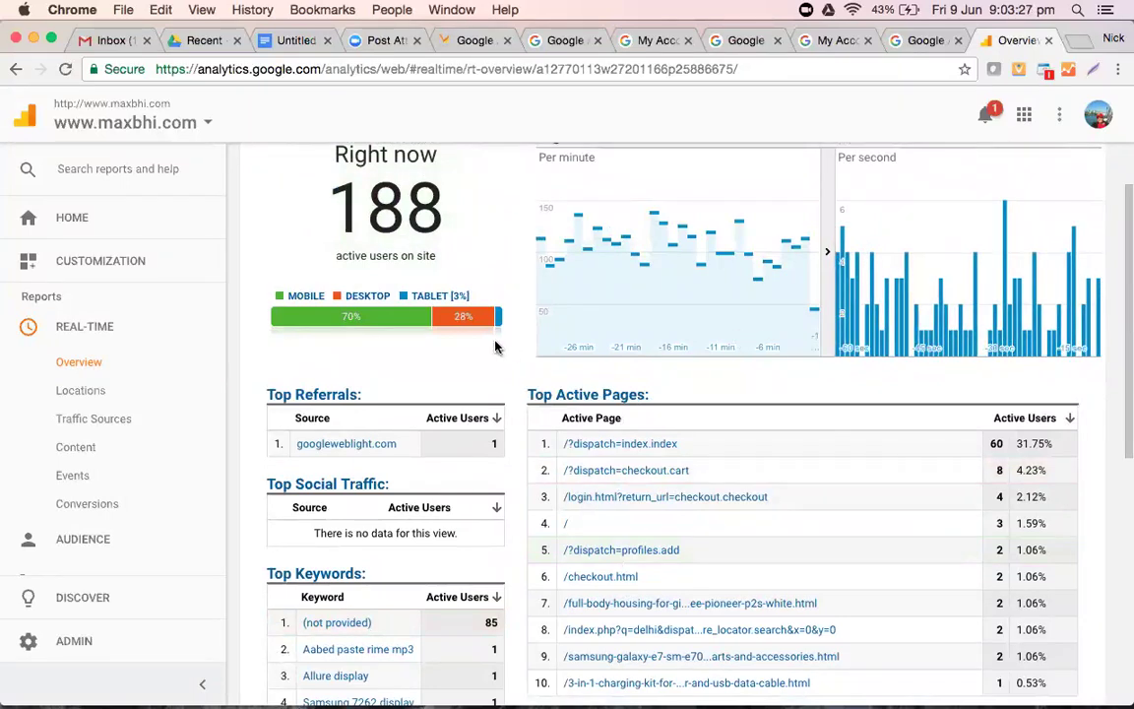
{"action": "scroll", "coordinate": [496, 335], "scroll_direction": "down", "scroll_amount": 1}
{"action": "scroll", "coordinate": [496, 344], "scroll_direction": "up", "scroll_amount": 3}
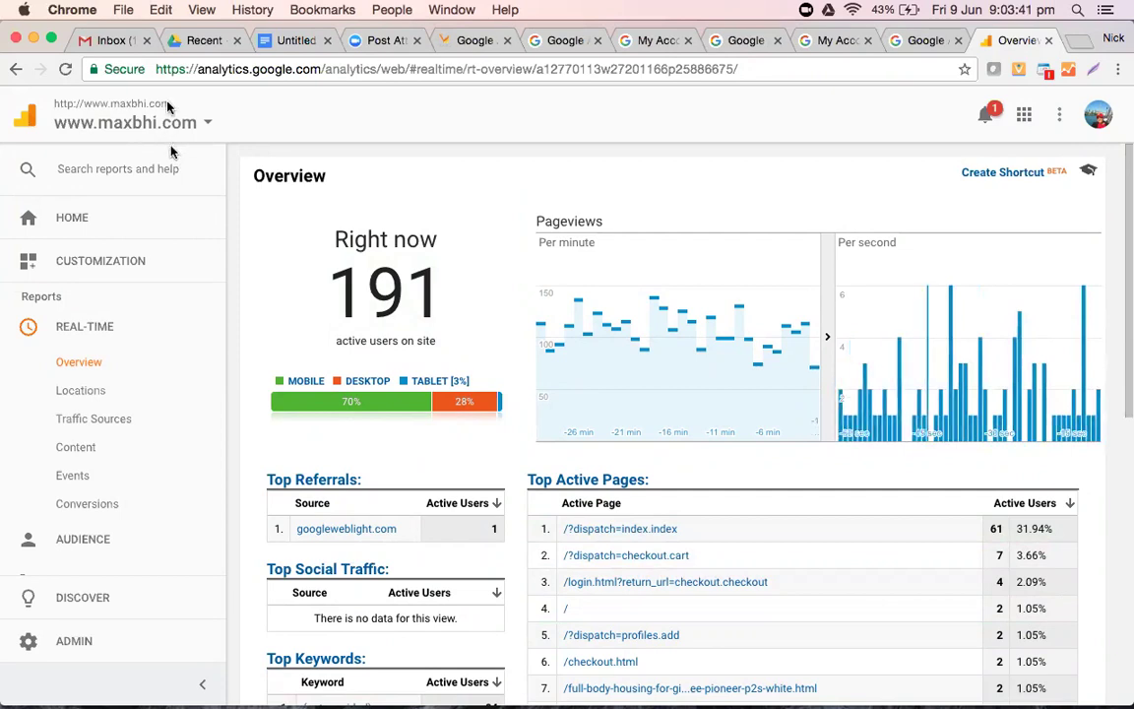
{"action": "left_click", "coordinate": [202, 118]}
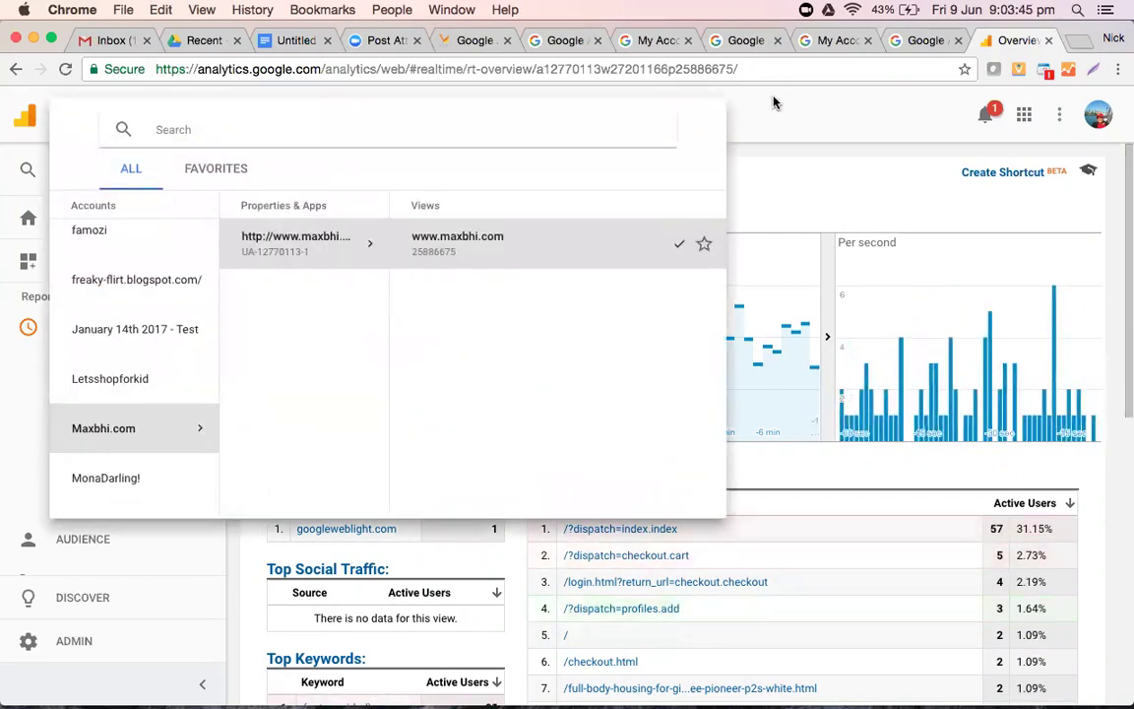
{"action": "left_click", "coordinate": [695, 84]}
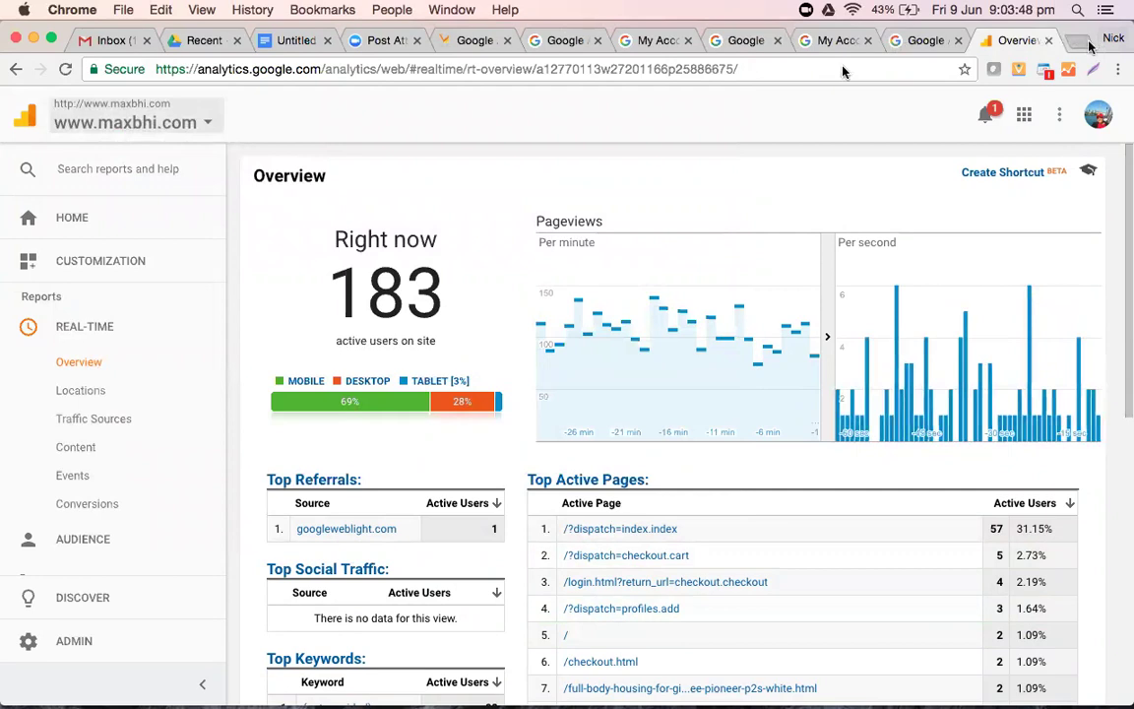
- Load maxbhi.com in a new tab, check the storefront, then return to the Real-Time Overview
{"action": "key", "text": "super+t"}
{"action": "type", "text": "maxbhi"}
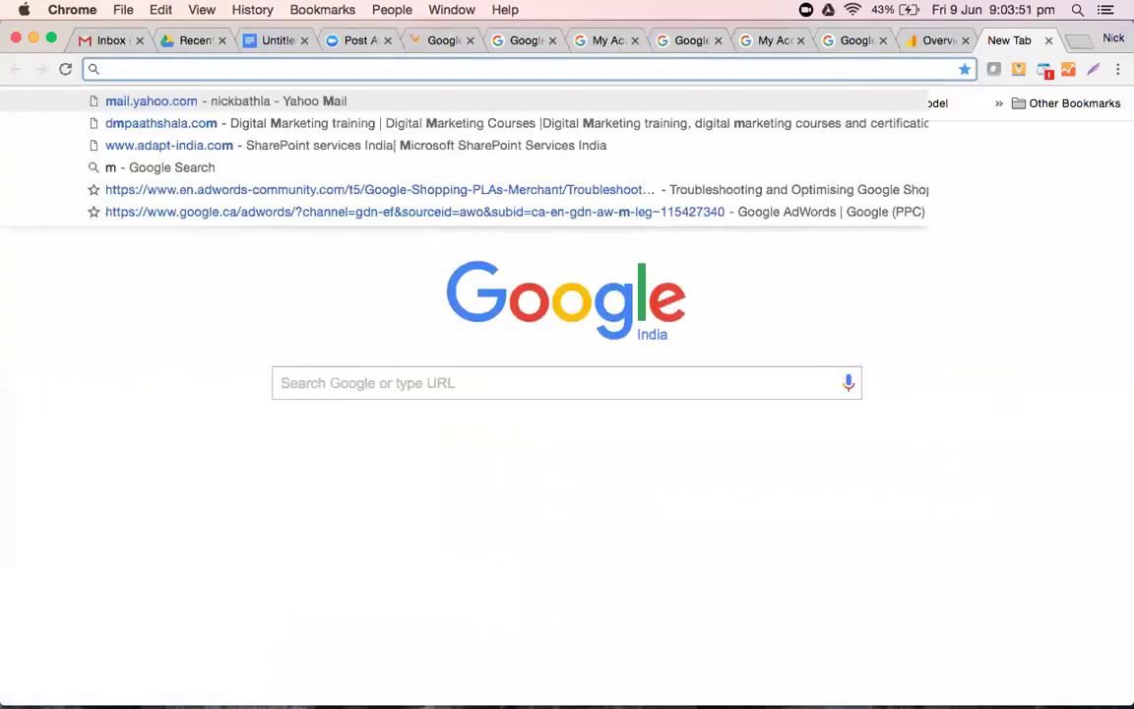
{"action": "type", "text": ".com"}
{"action": "key", "text": "Return"}
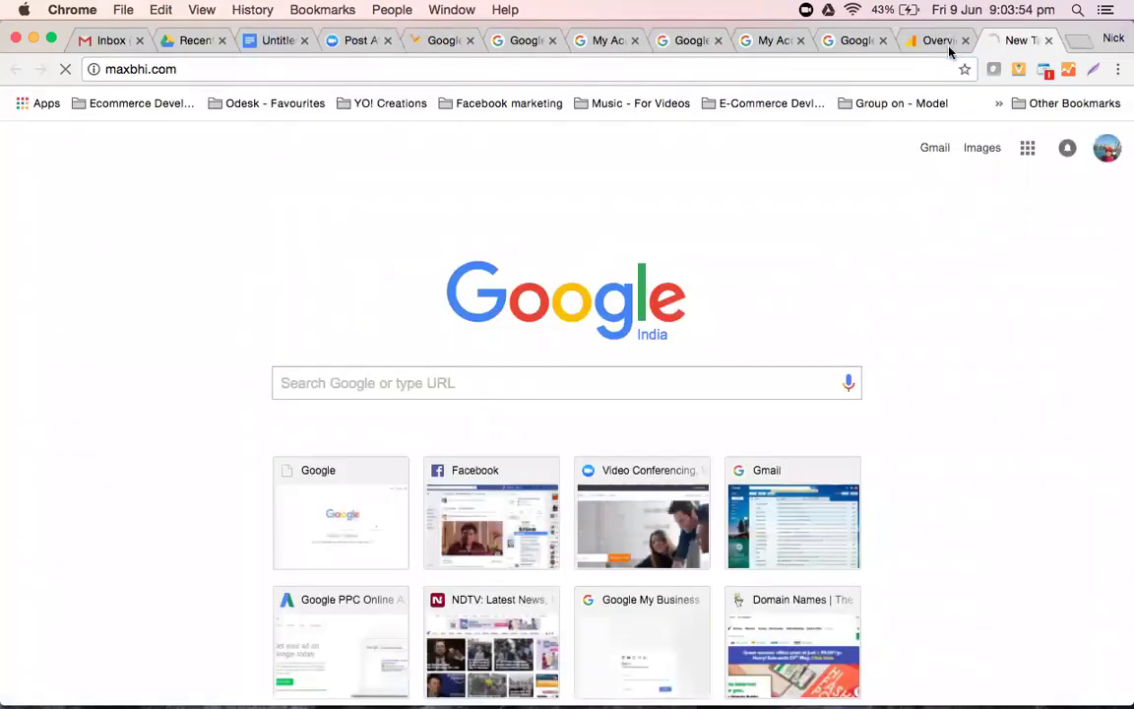
{"action": "left_click", "coordinate": [949, 49]}
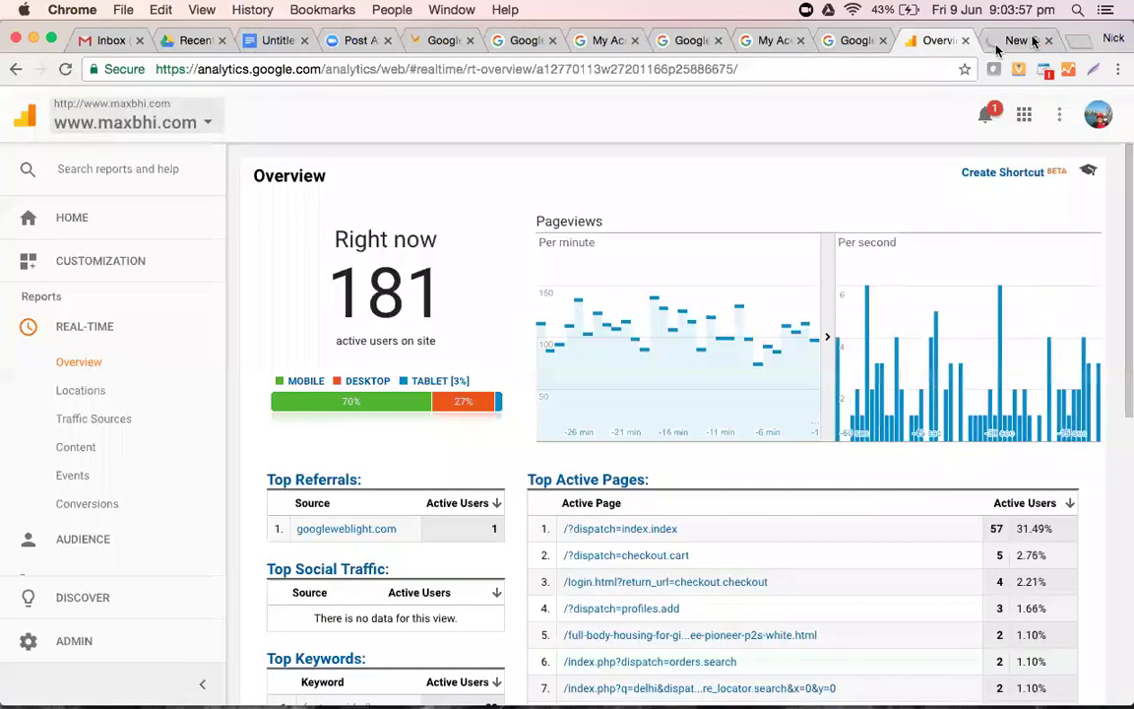
{"action": "left_click", "coordinate": [1029, 41]}
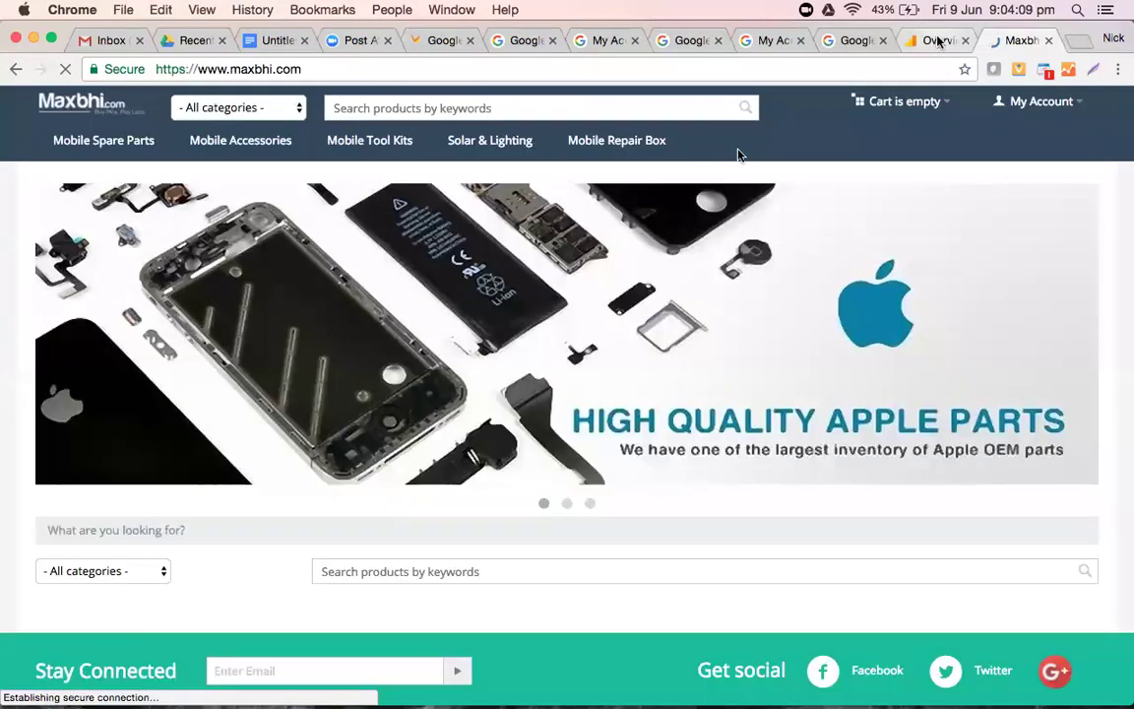
{"action": "left_click", "coordinate": [939, 40]}
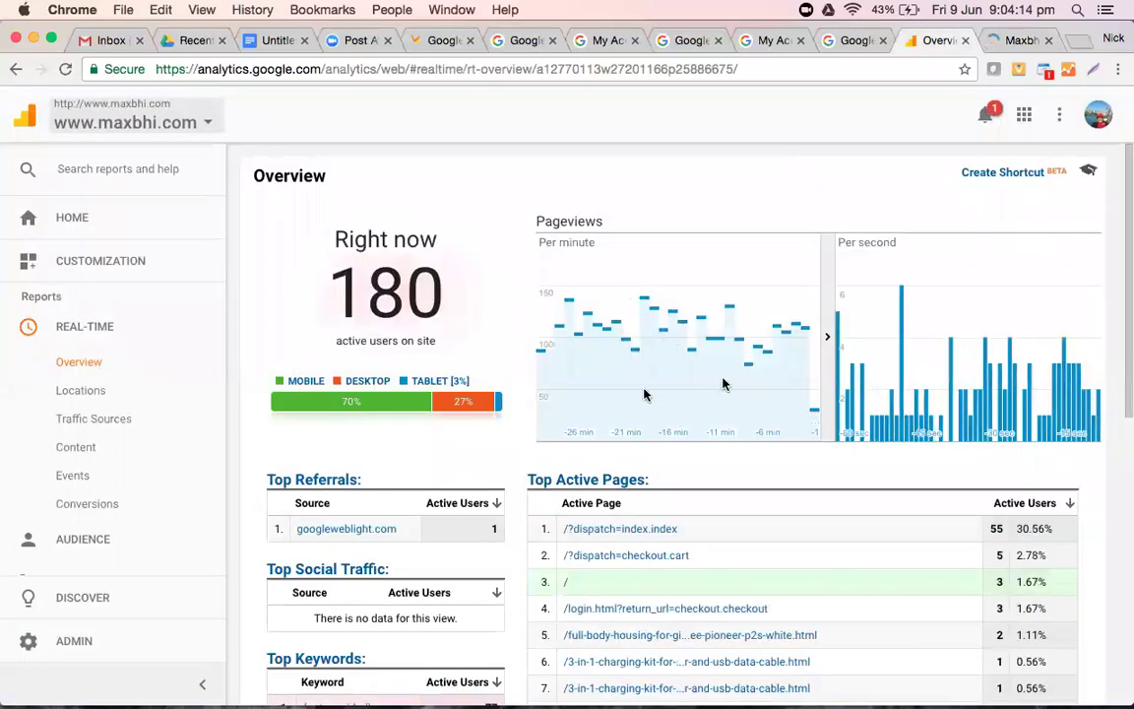
- Scroll to the Top Locations map and filter the real-time report to Plano visitors
{"action": "scroll", "coordinate": [643, 392], "scroll_direction": "down", "scroll_amount": 3}
{"action": "scroll", "coordinate": [724, 384], "scroll_direction": "down", "scroll_amount": 3}
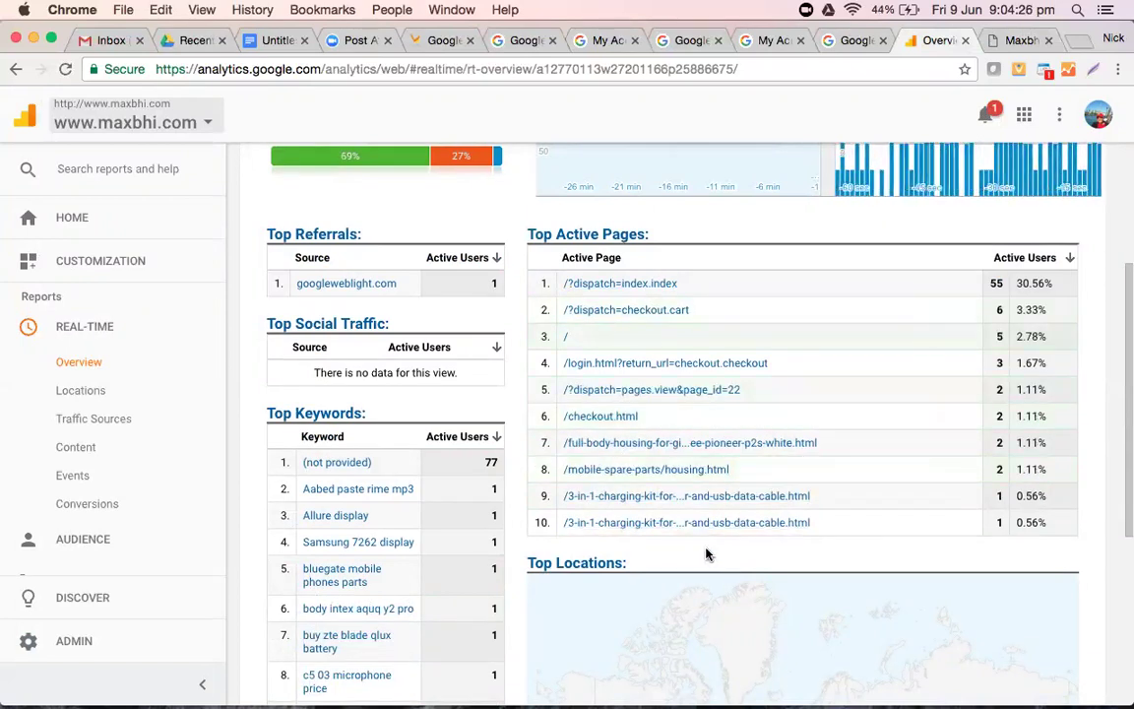
{"action": "scroll", "coordinate": [707, 554], "scroll_direction": "down", "scroll_amount": 2}
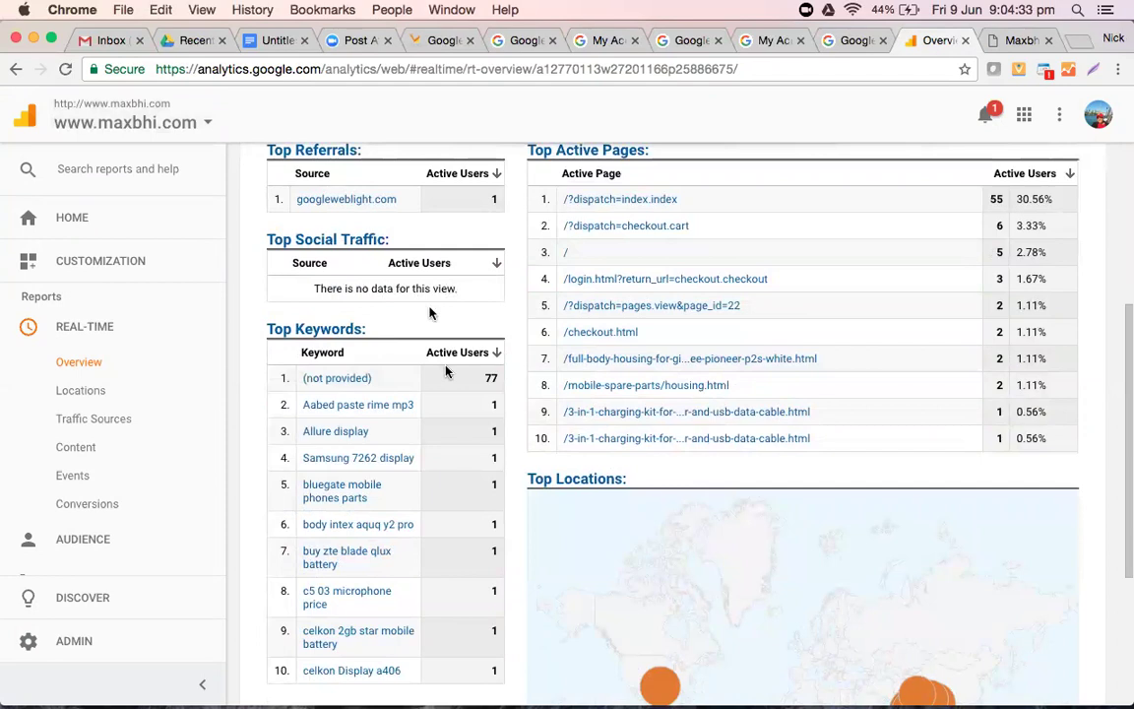
{"action": "scroll", "coordinate": [444, 371], "scroll_direction": "down", "scroll_amount": 1}
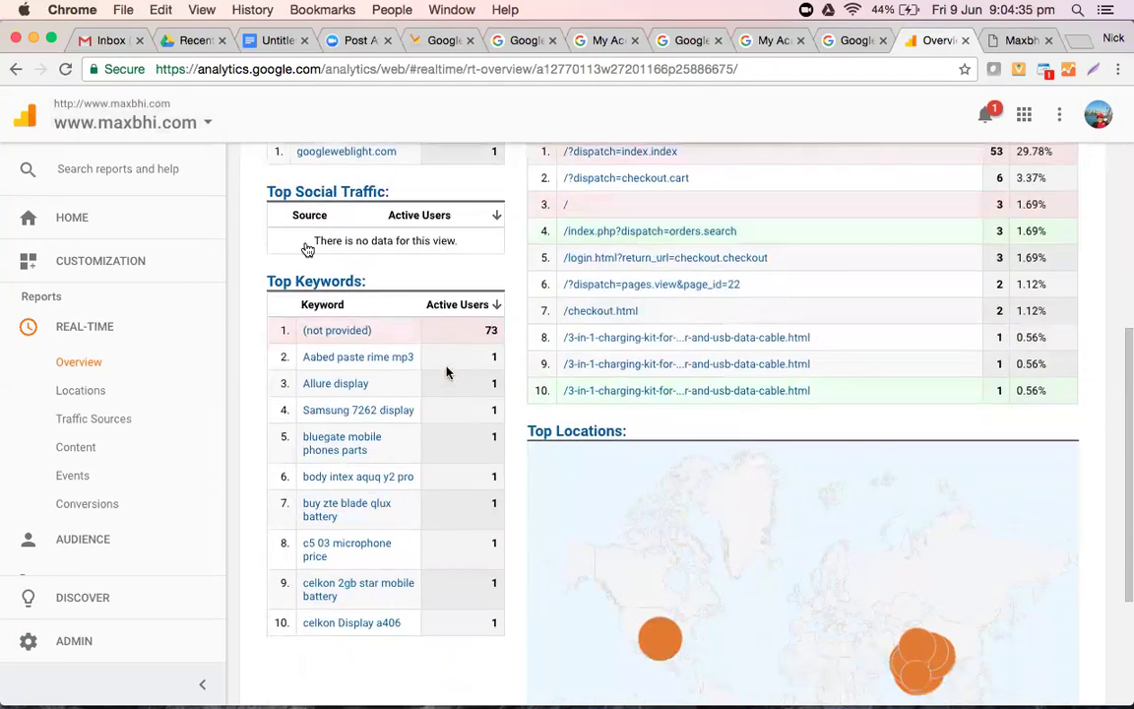
{"action": "scroll", "coordinate": [445, 371], "scroll_direction": "down", "scroll_amount": 4}
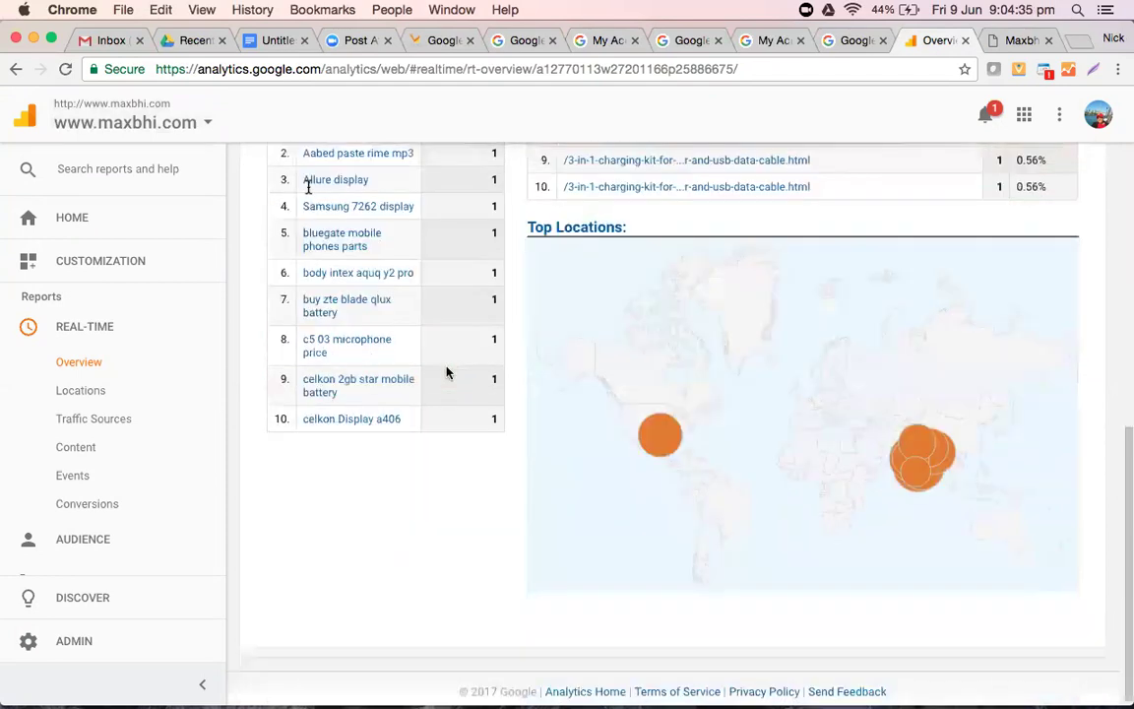
{"action": "scroll", "coordinate": [364, 246], "scroll_direction": "up", "scroll_amount": 2}
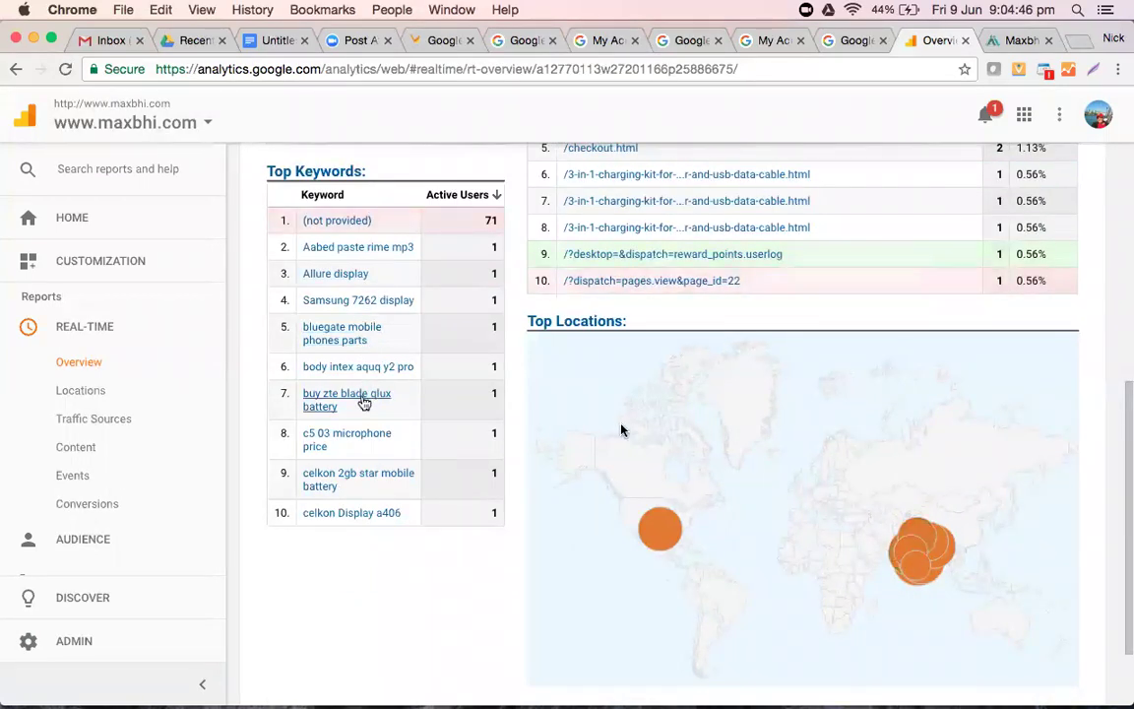
{"action": "scroll", "coordinate": [561, 435], "scroll_direction": "up", "scroll_amount": 5}
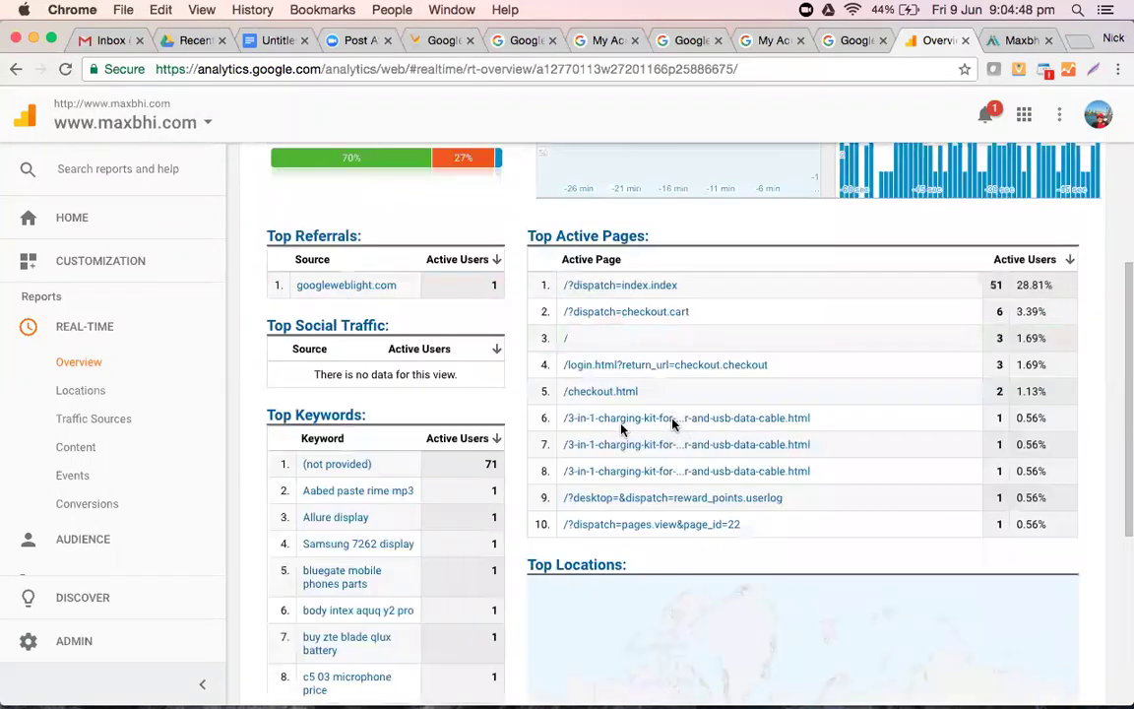
{"action": "scroll", "coordinate": [672, 423], "scroll_direction": "down", "scroll_amount": 7}
{"action": "left_click", "coordinate": [660, 428]}
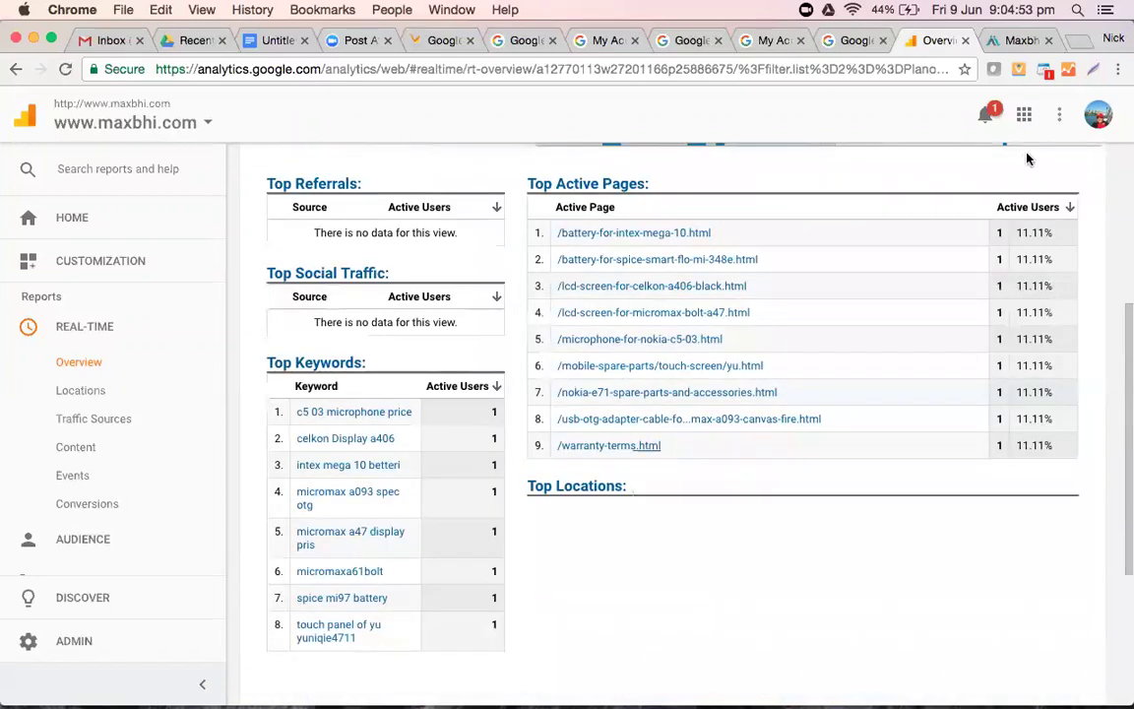
{"action": "scroll", "coordinate": [935, 295], "scroll_direction": "down", "scroll_amount": 5}
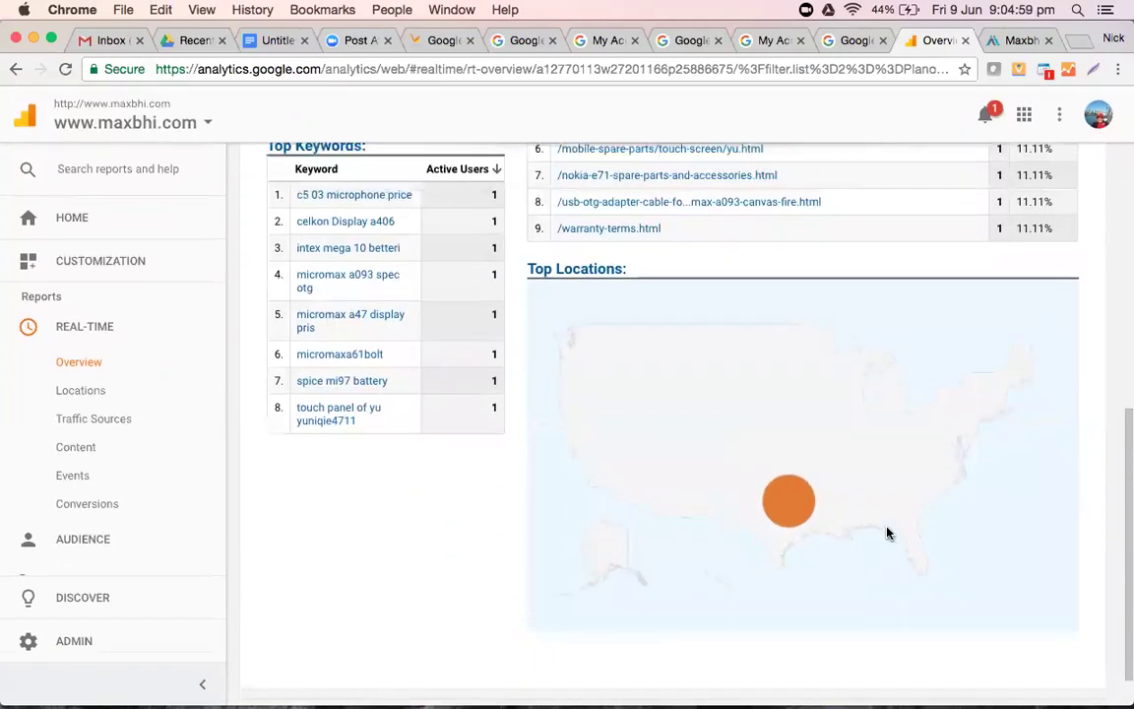
{"action": "scroll", "coordinate": [885, 532], "scroll_direction": "up", "scroll_amount": 5}
{"action": "scroll", "coordinate": [886, 532], "scroll_direction": "up", "scroll_amount": 5}
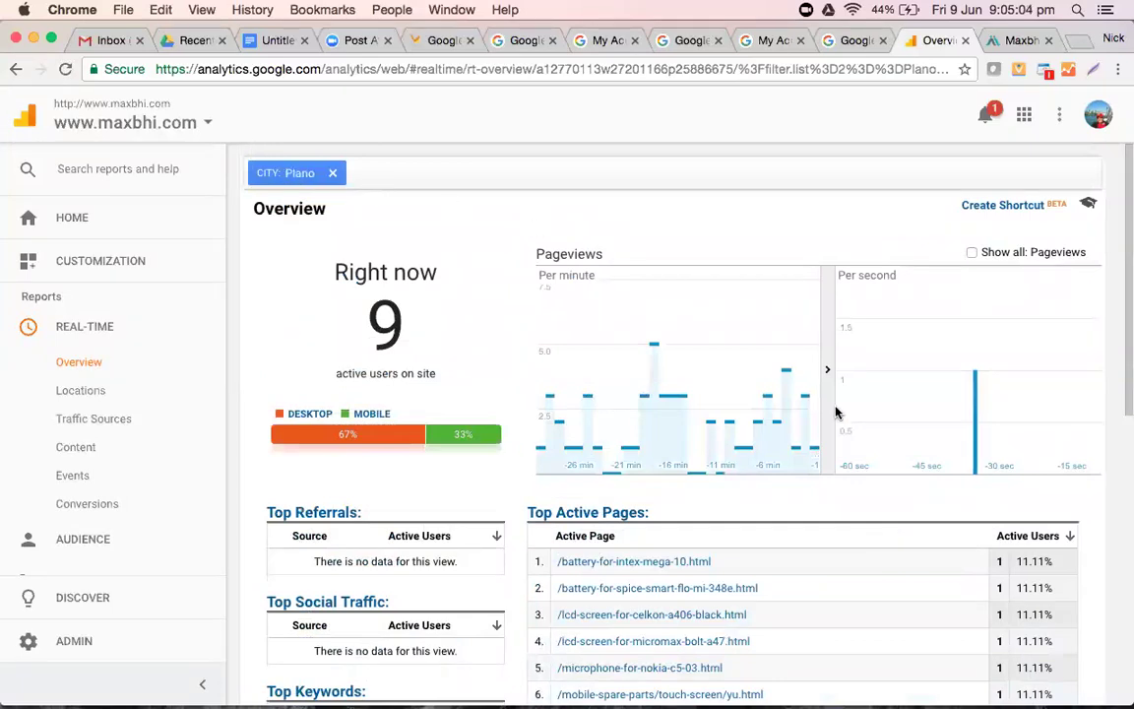
{"action": "scroll", "coordinate": [799, 521], "scroll_direction": "down", "scroll_amount": 3}
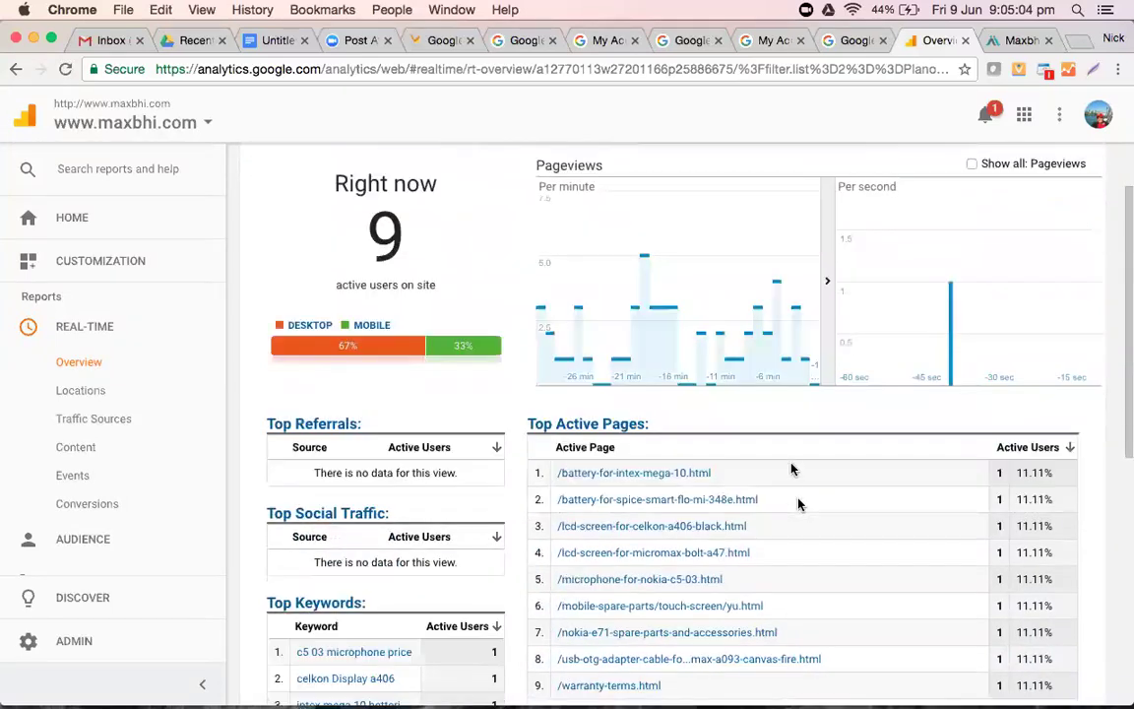
{"action": "scroll", "coordinate": [792, 468], "scroll_direction": "down", "scroll_amount": 5}
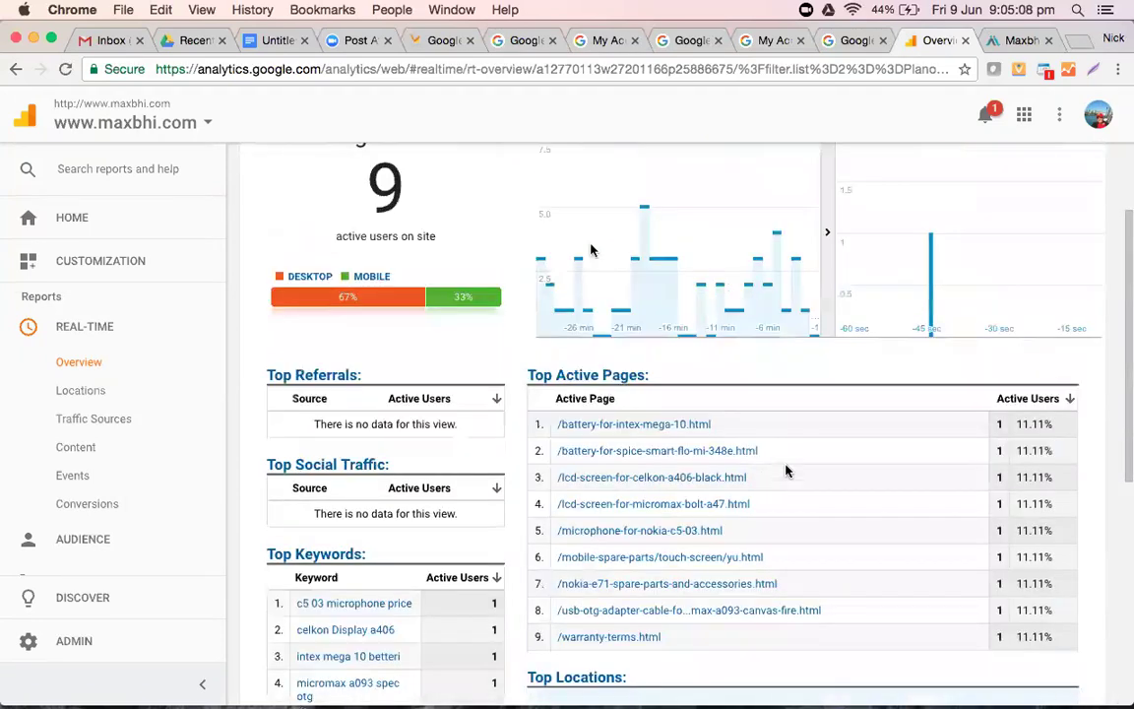
{"action": "scroll", "coordinate": [787, 467], "scroll_direction": "down", "scroll_amount": 5}
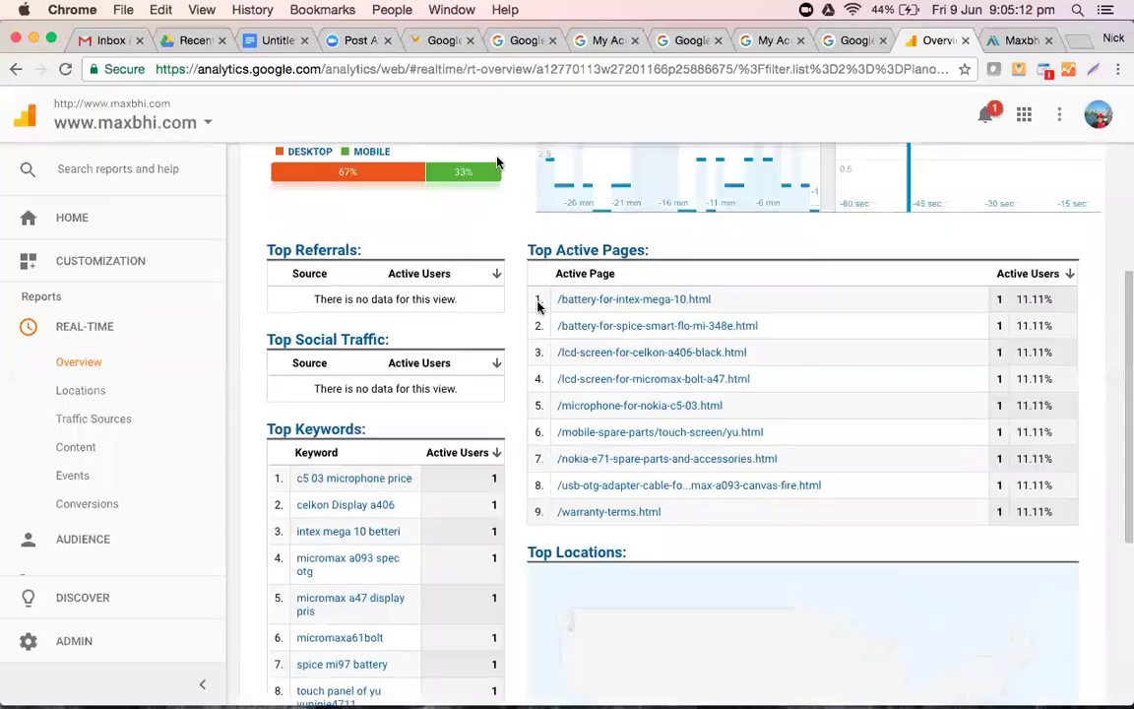
{"action": "scroll", "coordinate": [786, 459], "scroll_direction": "down", "scroll_amount": 10}
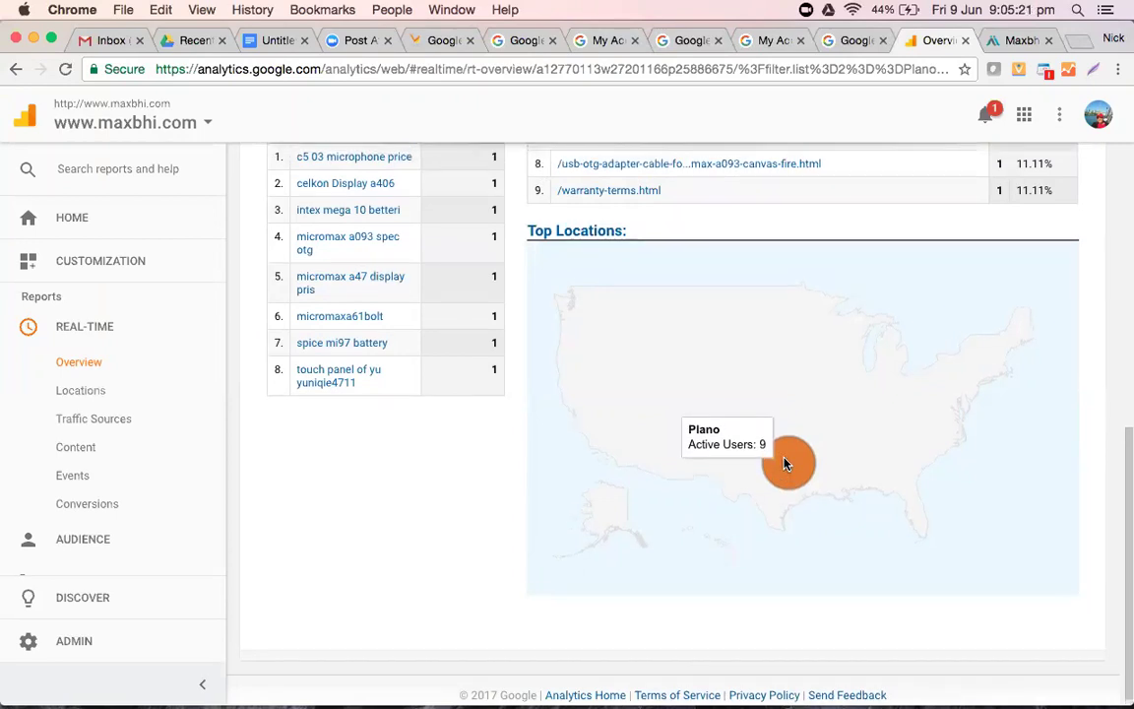
{"action": "scroll", "coordinate": [784, 463], "scroll_direction": "up", "scroll_amount": 10}
{"action": "mouse_move", "coordinate": [785, 462]}
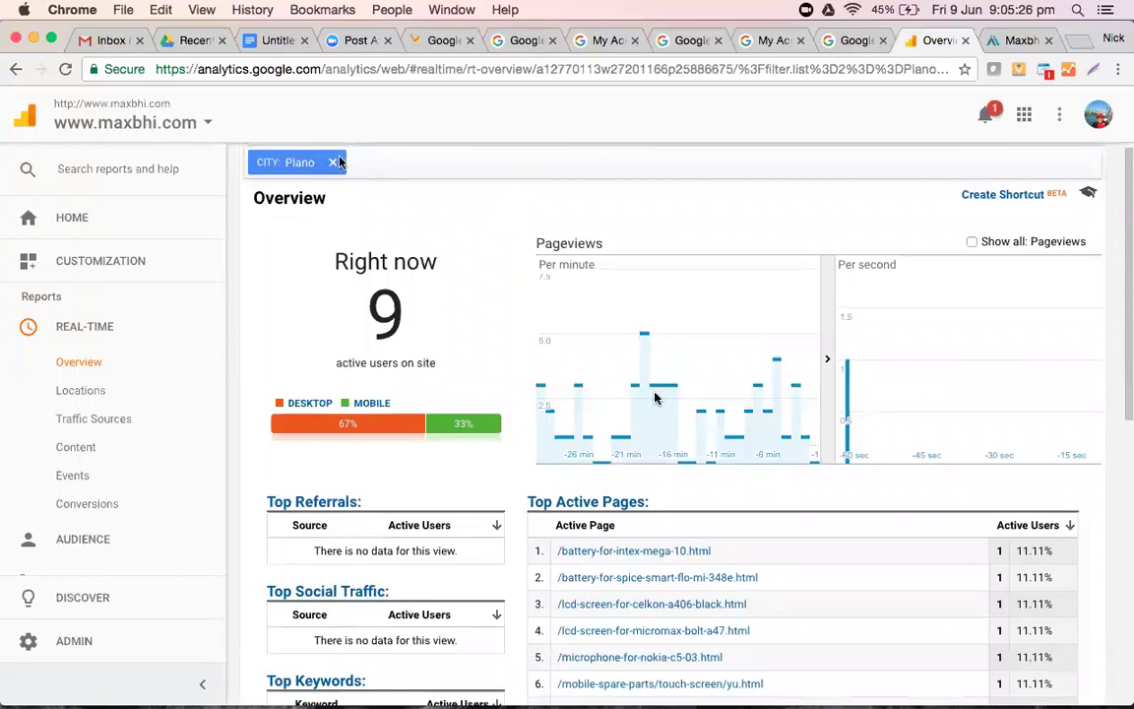
- Replace the Plano city filter with Kochi, narrowing the real-time overview to 5 active users
{"action": "left_click", "coordinate": [335, 165]}
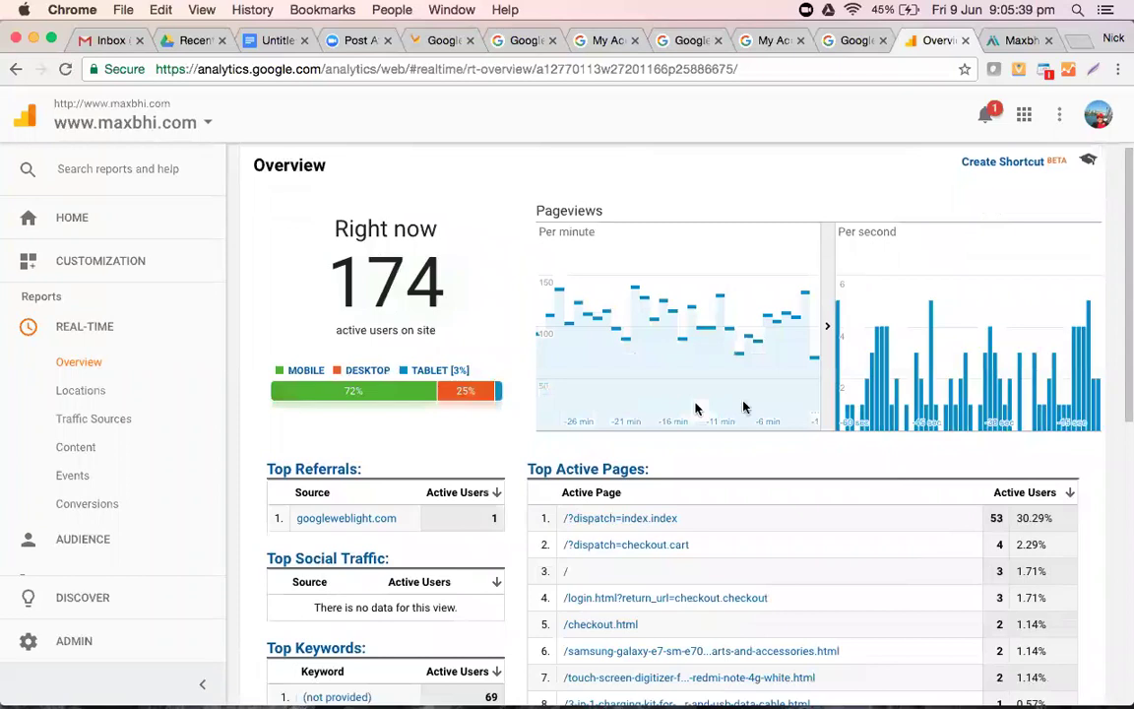
{"action": "scroll", "coordinate": [743, 406], "scroll_direction": "down", "scroll_amount": 3}
{"action": "left_click", "coordinate": [743, 402]}
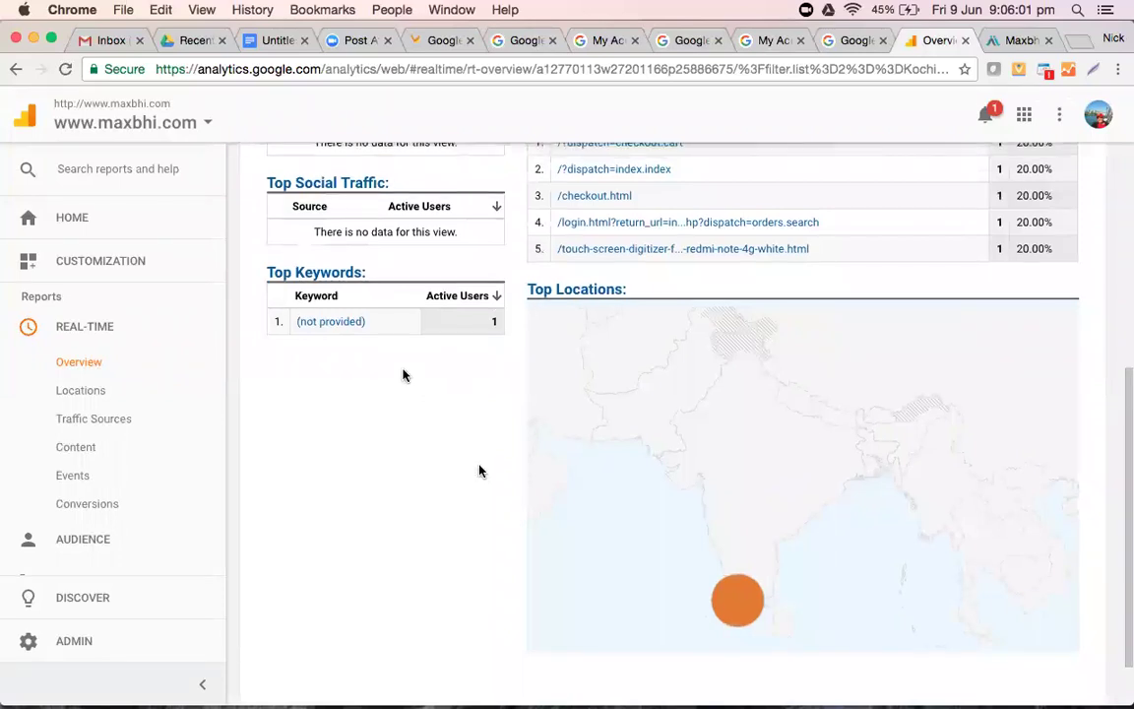
{"action": "scroll", "coordinate": [680, 519], "scroll_direction": "up", "scroll_amount": 2}
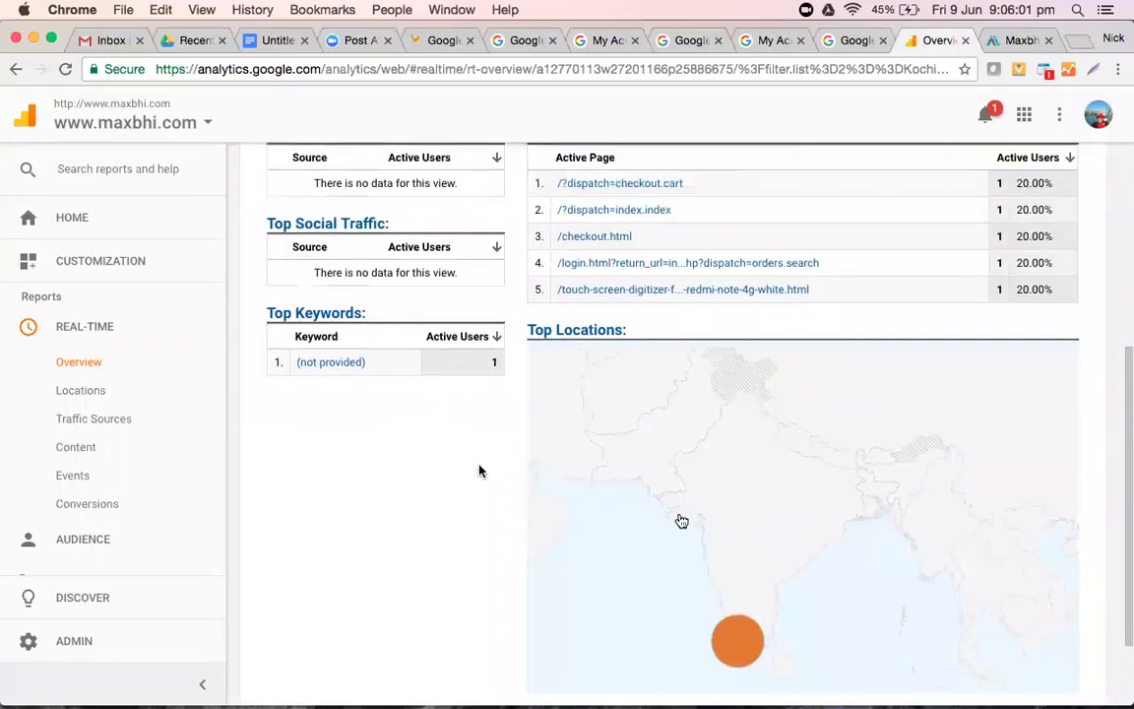
{"action": "scroll", "coordinate": [681, 521], "scroll_direction": "up", "scroll_amount": 5}
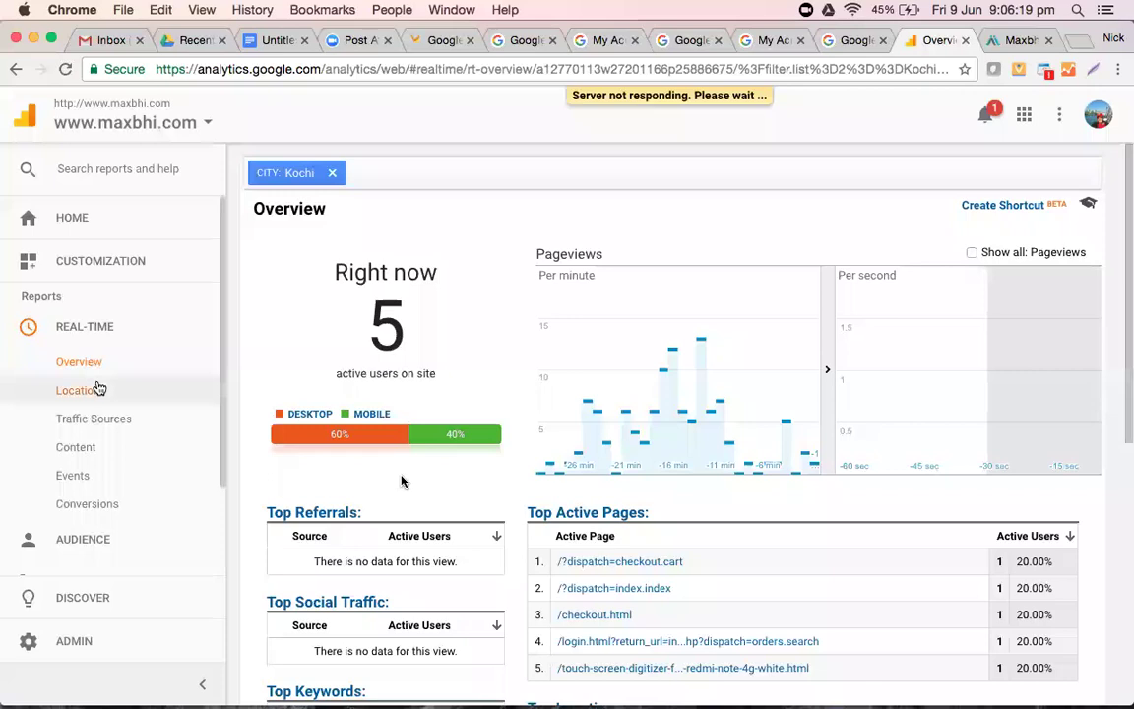
- Show Real-Time Locations without the Kochi filter: 180 active users, India leading with 157
{"action": "left_click", "coordinate": [80, 390]}
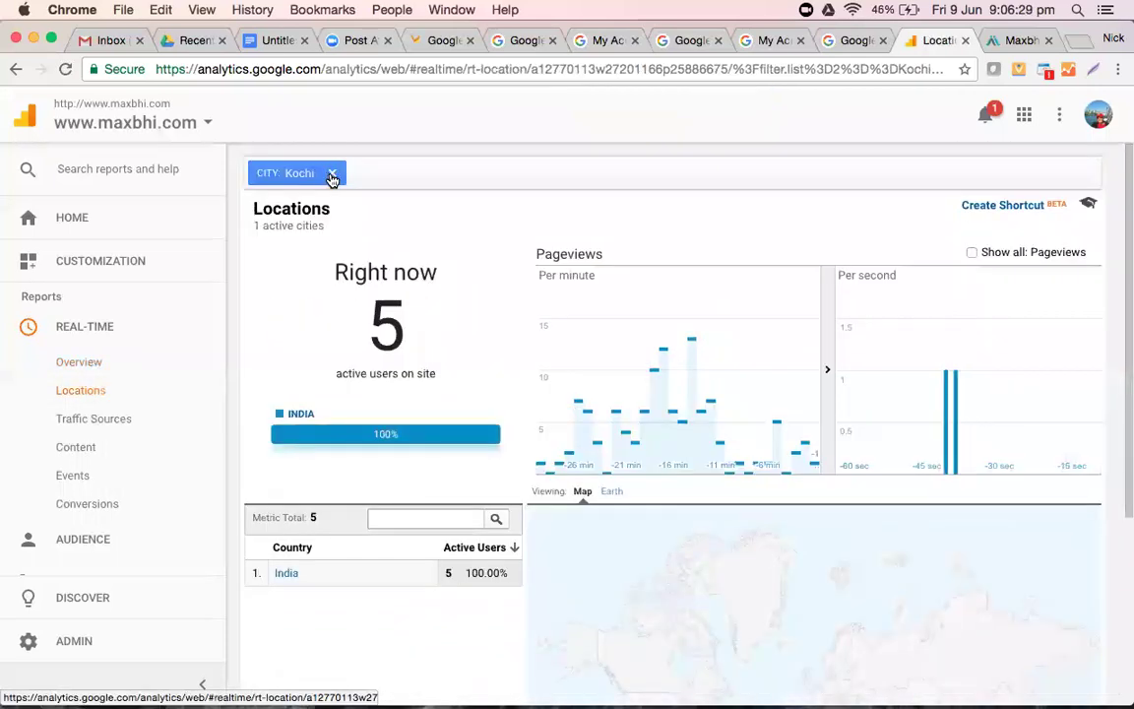
{"action": "left_click", "coordinate": [329, 173]}
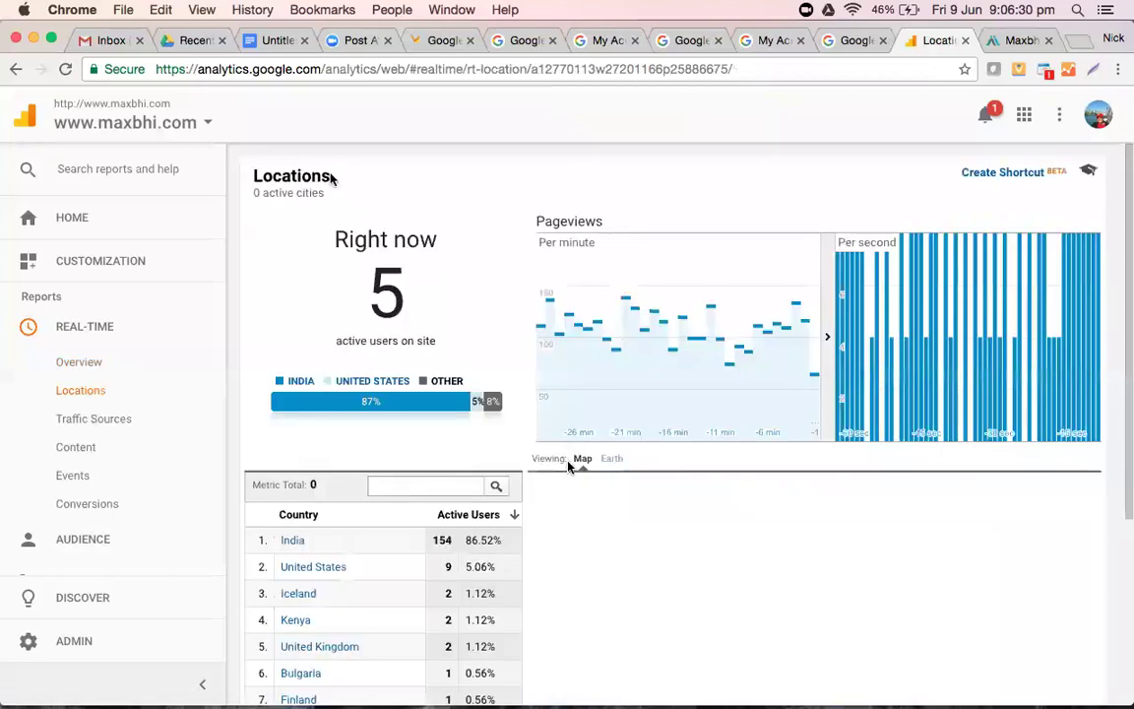
{"action": "scroll", "coordinate": [568, 466], "scroll_direction": "down", "scroll_amount": 5}
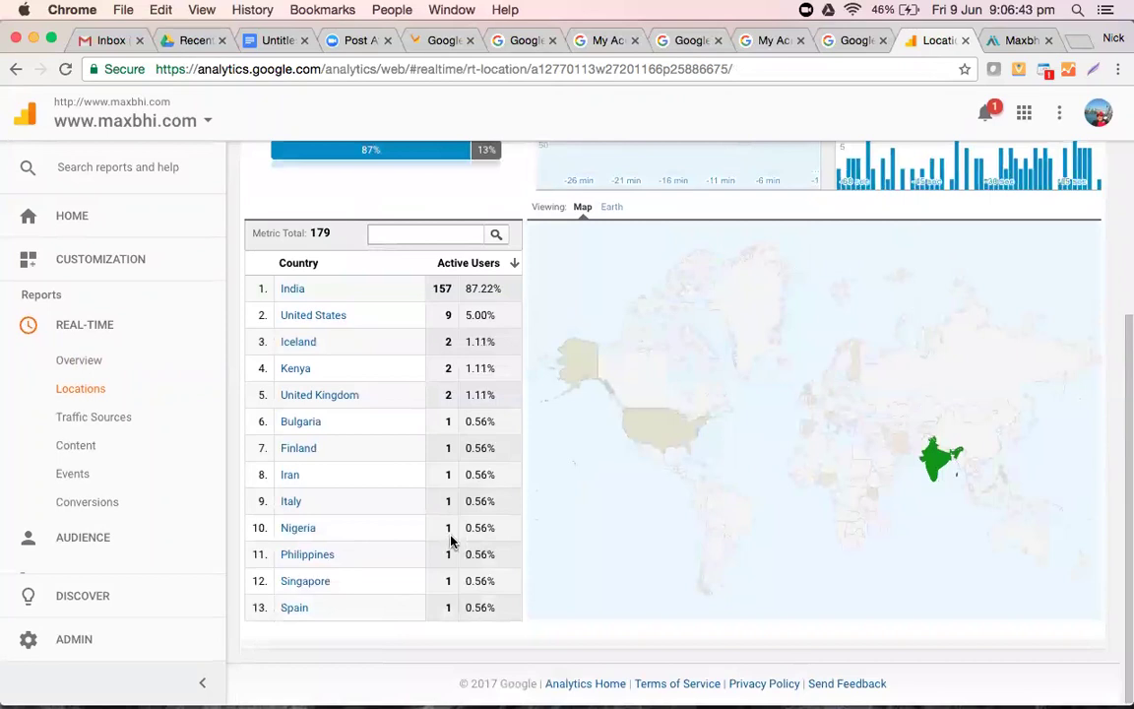
{"action": "scroll", "coordinate": [450, 540], "scroll_direction": "up", "scroll_amount": 4}
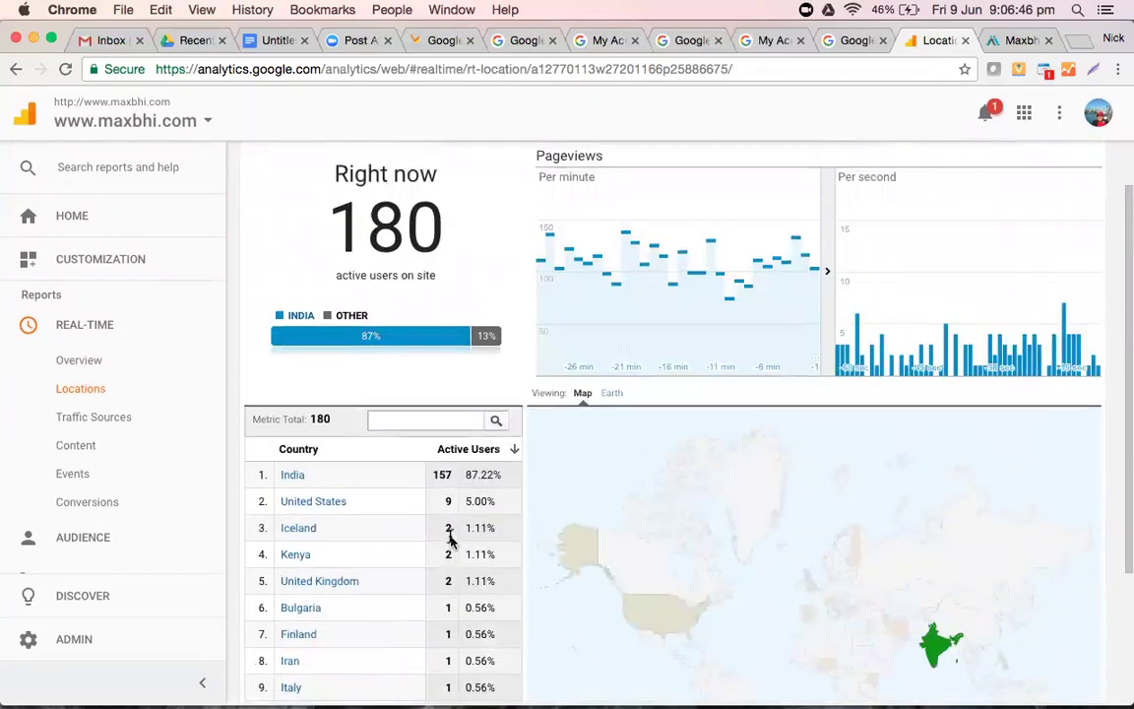
{"action": "scroll", "coordinate": [451, 539], "scroll_direction": "up", "scroll_amount": 1}
{"action": "scroll", "coordinate": [448, 537], "scroll_direction": "down", "scroll_amount": 2}
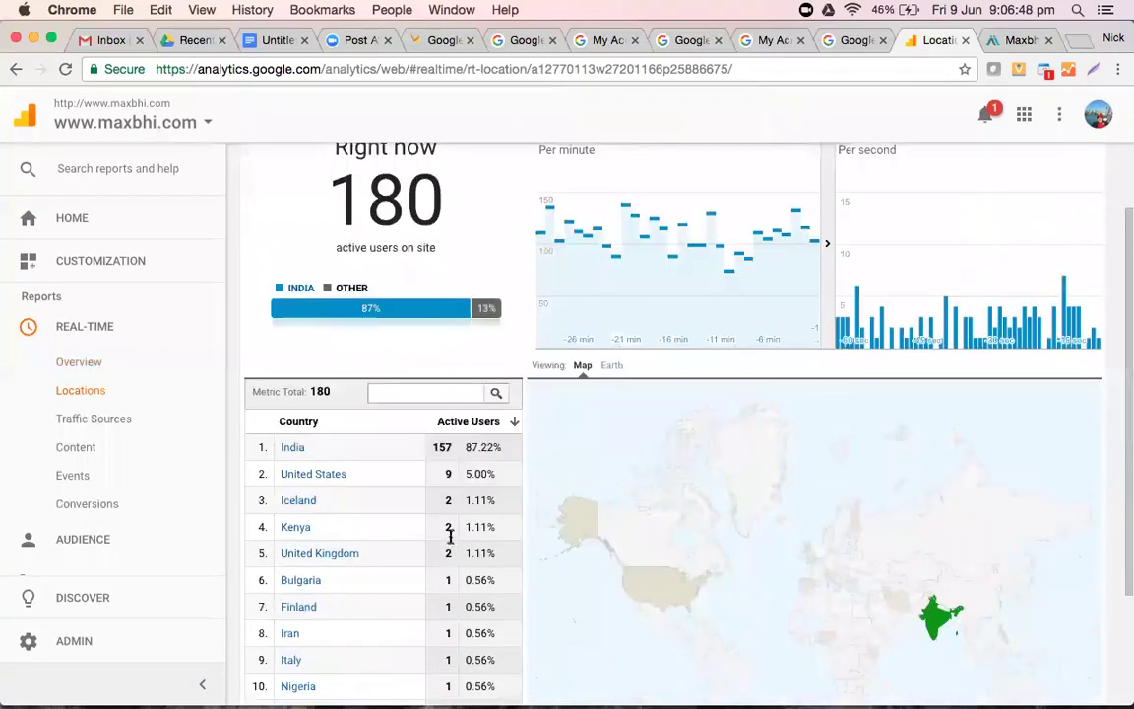
{"action": "scroll", "coordinate": [450, 536], "scroll_direction": "down", "scroll_amount": 3}
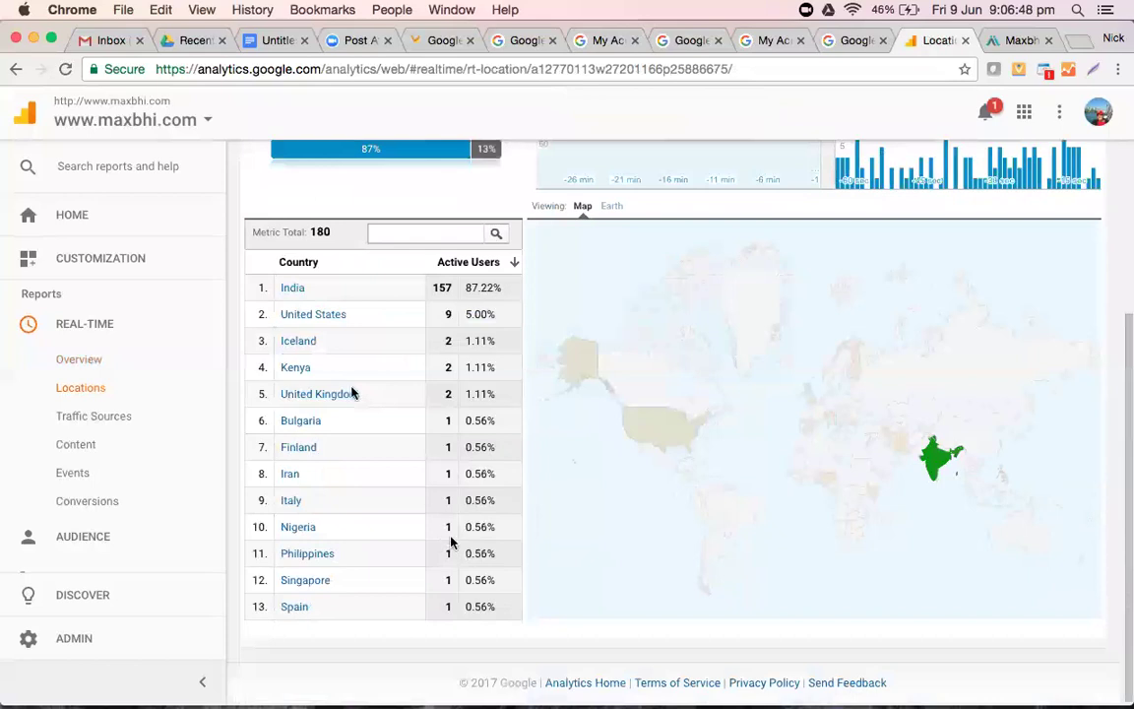
- Filter real-time locations to India and Pune, then view traffic sources for those 18 users
{"action": "left_click", "coordinate": [291, 290]}
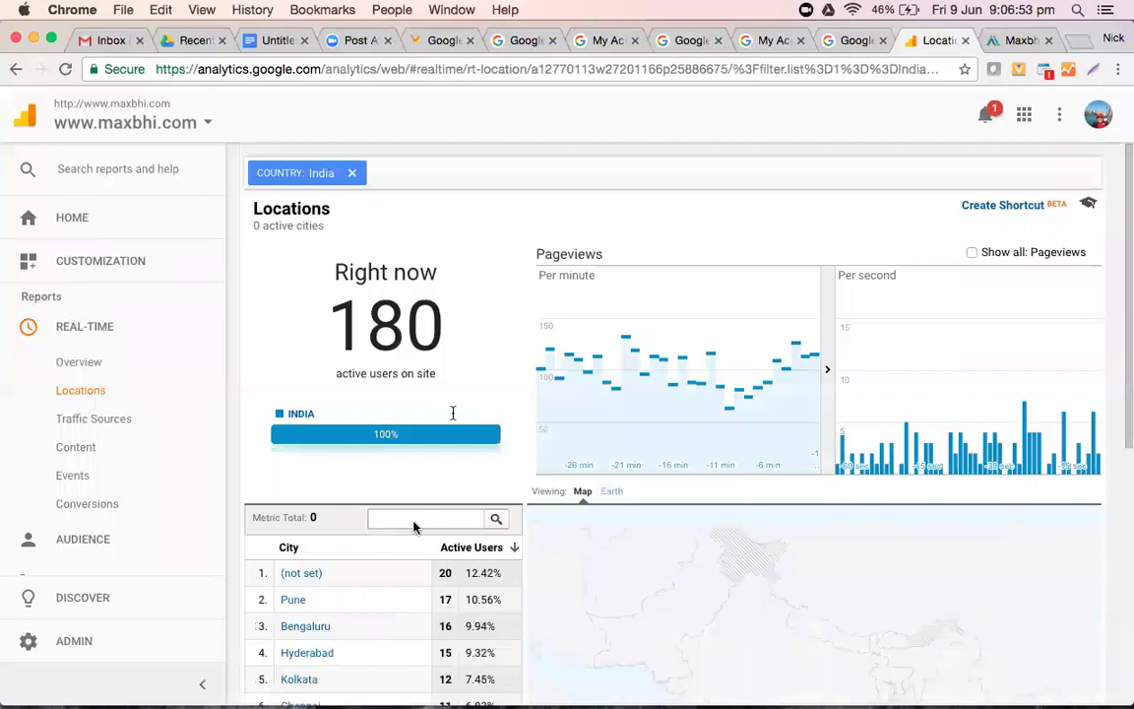
{"action": "scroll", "coordinate": [413, 526], "scroll_direction": "down", "scroll_amount": 9}
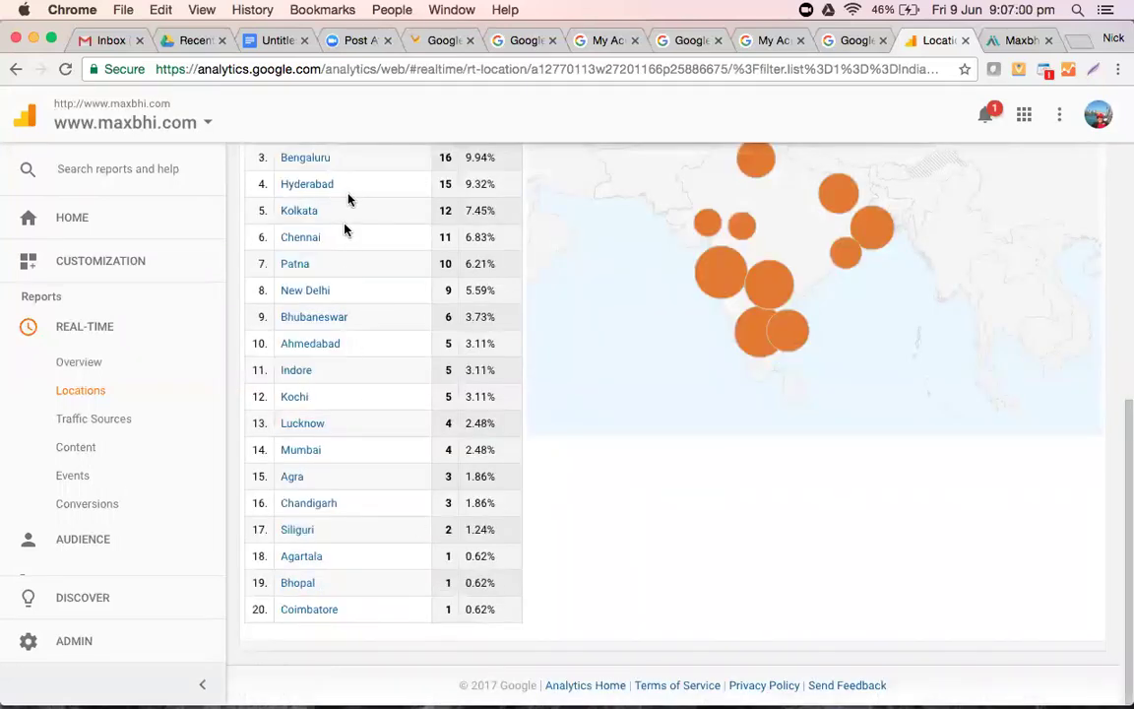
{"action": "scroll", "coordinate": [349, 192], "scroll_direction": "up", "scroll_amount": 2}
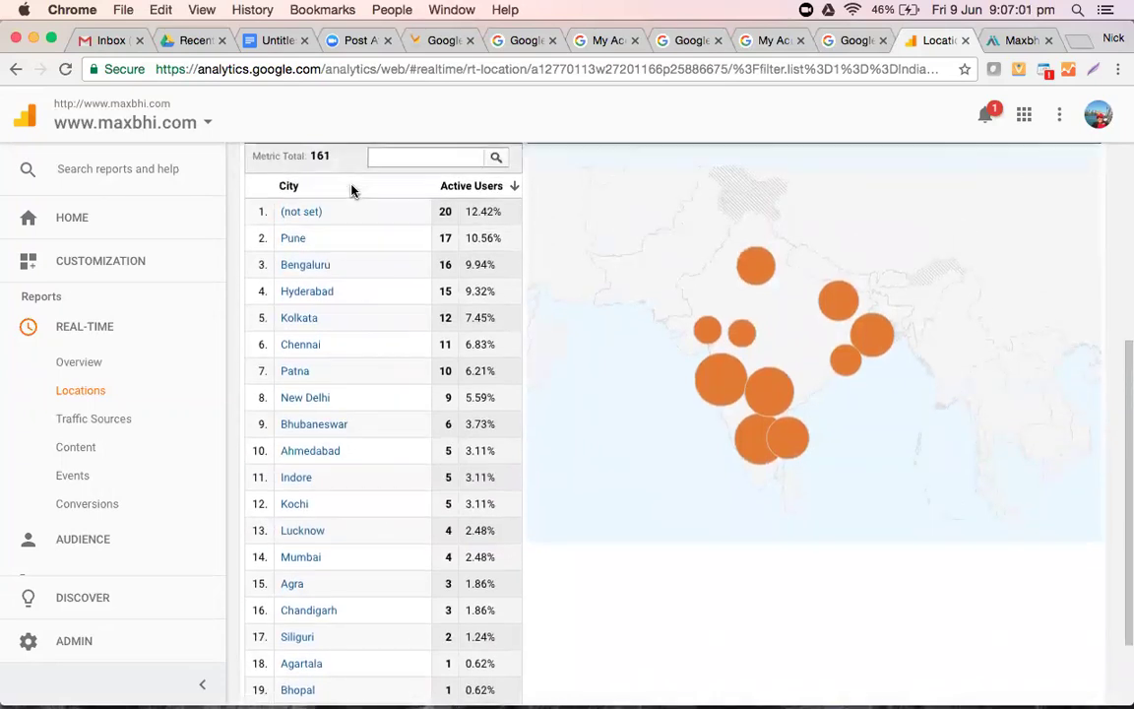
{"action": "scroll", "coordinate": [352, 190], "scroll_direction": "down", "scroll_amount": 2}
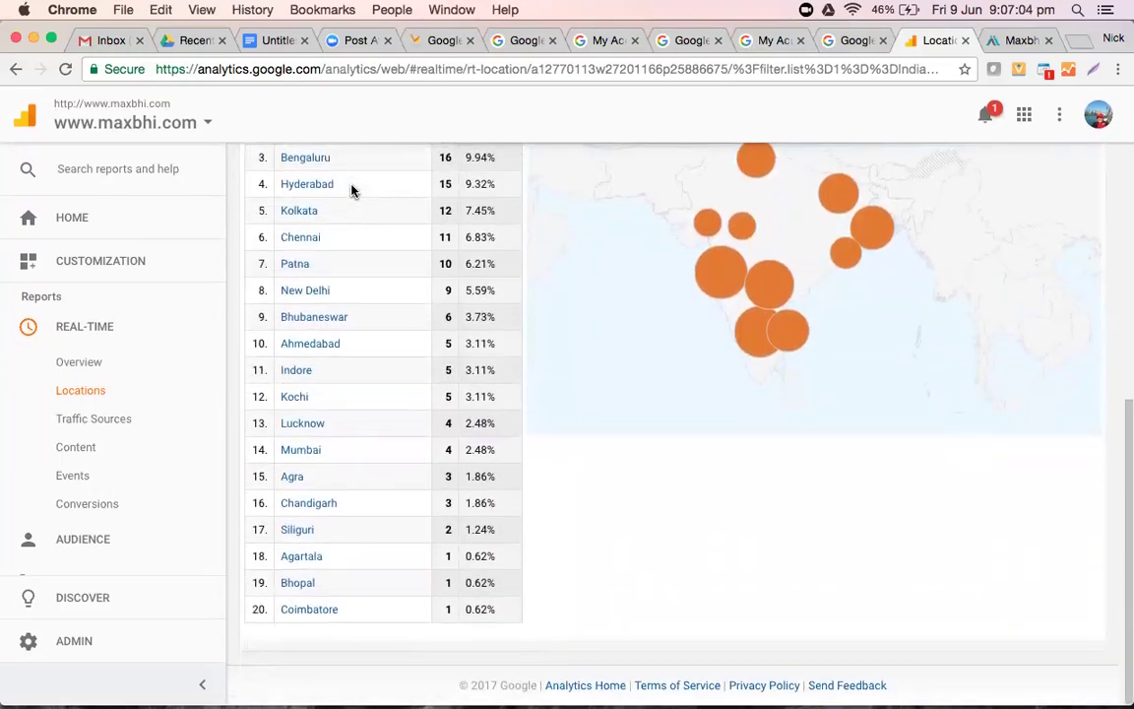
{"action": "scroll", "coordinate": [352, 190], "scroll_direction": "down", "scroll_amount": 1}
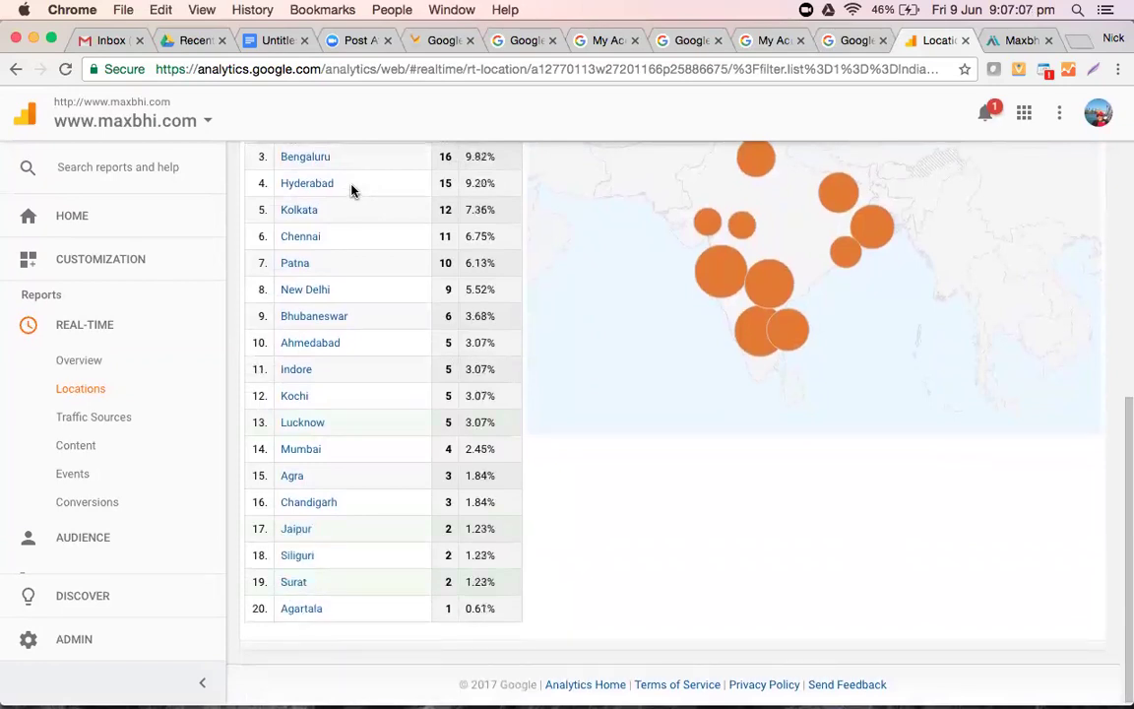
{"action": "scroll", "coordinate": [353, 190], "scroll_direction": "up", "scroll_amount": 4}
{"action": "scroll", "coordinate": [296, 254], "scroll_direction": "down", "scroll_amount": 2}
{"action": "left_click", "coordinate": [300, 246]}
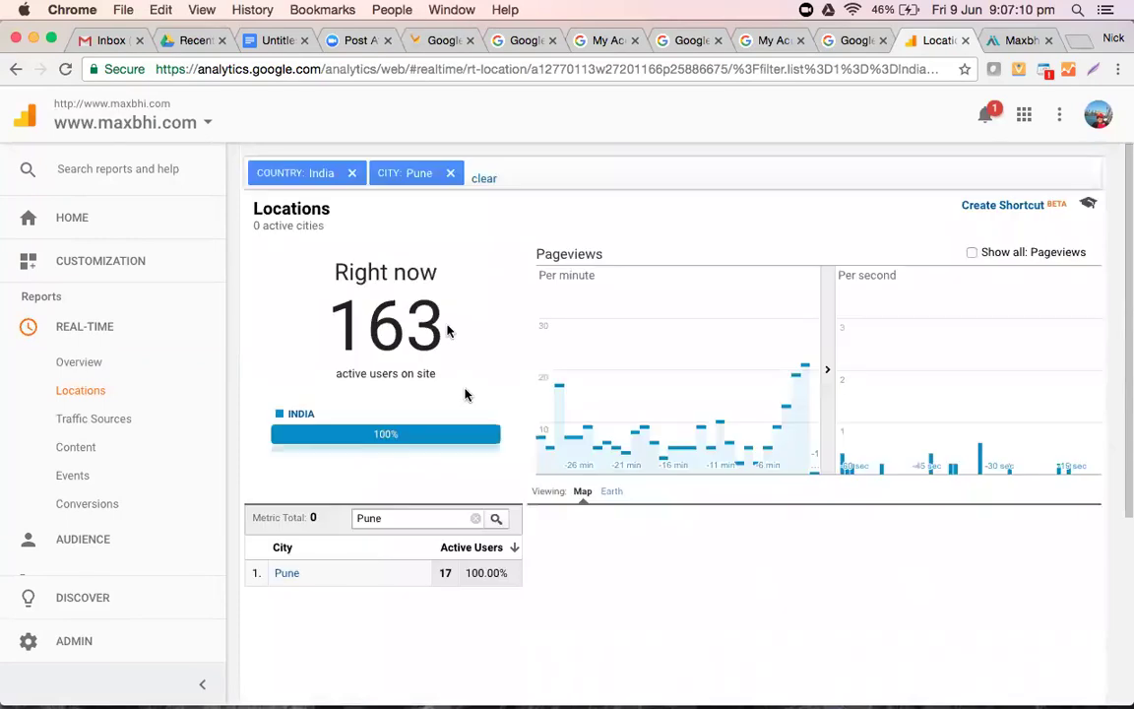
{"action": "scroll", "coordinate": [466, 395], "scroll_direction": "down", "scroll_amount": 5}
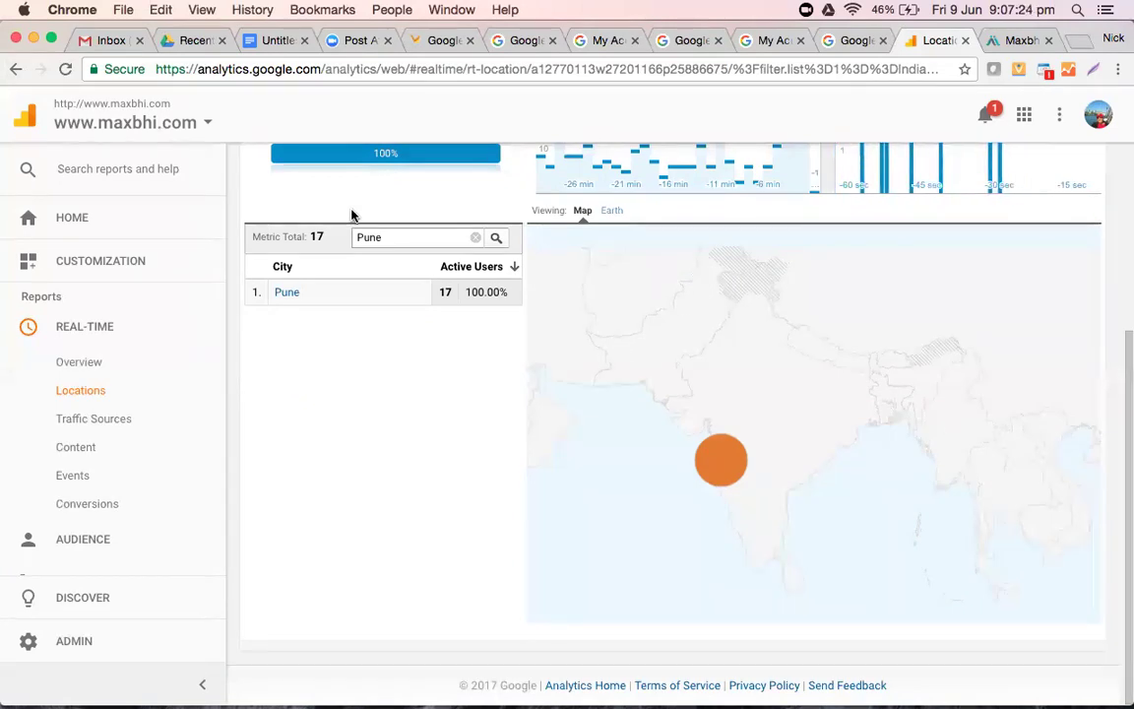
{"action": "left_click", "coordinate": [122, 420]}
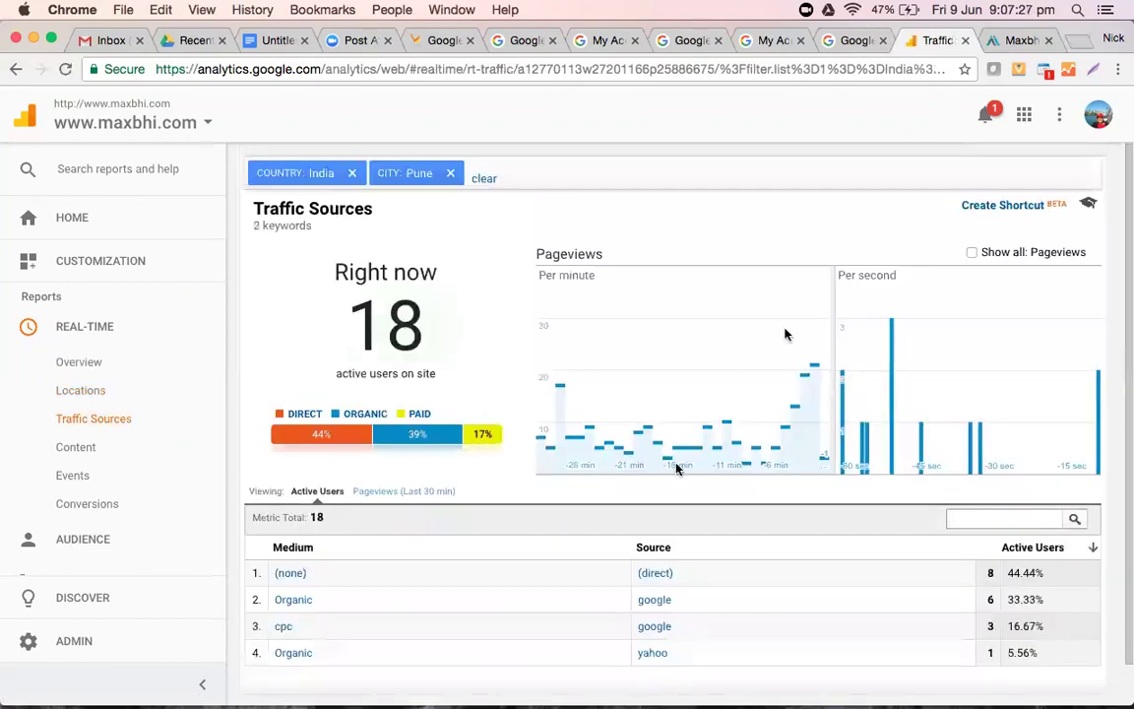
{"action": "scroll", "coordinate": [677, 467], "scroll_direction": "down", "scroll_amount": 1}
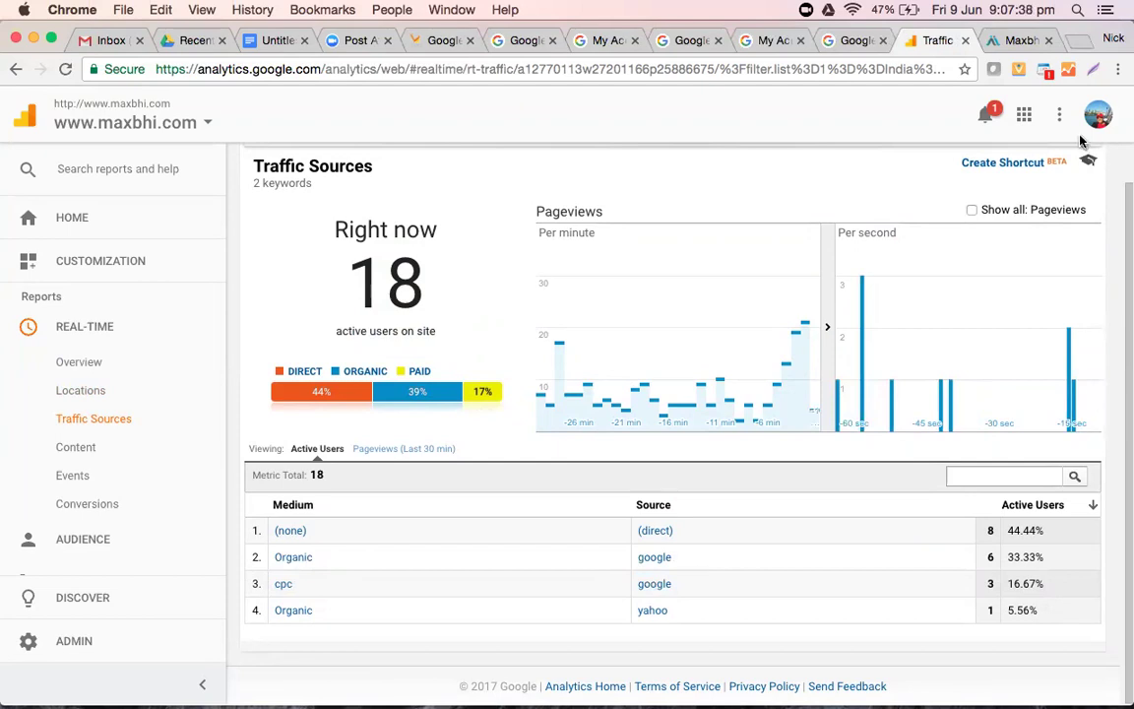
{"action": "scroll", "coordinate": [1103, 262], "scroll_direction": "up", "scroll_amount": 1}
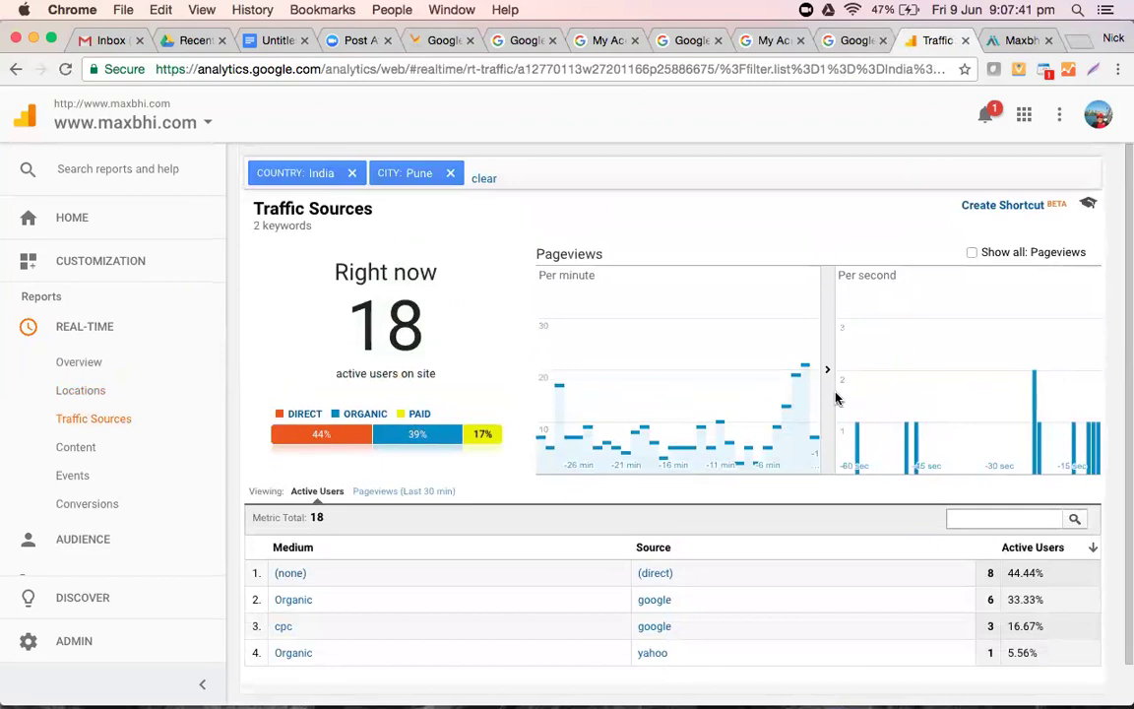
{"action": "scroll", "coordinate": [1120, 453], "scroll_direction": "down", "scroll_amount": 1}
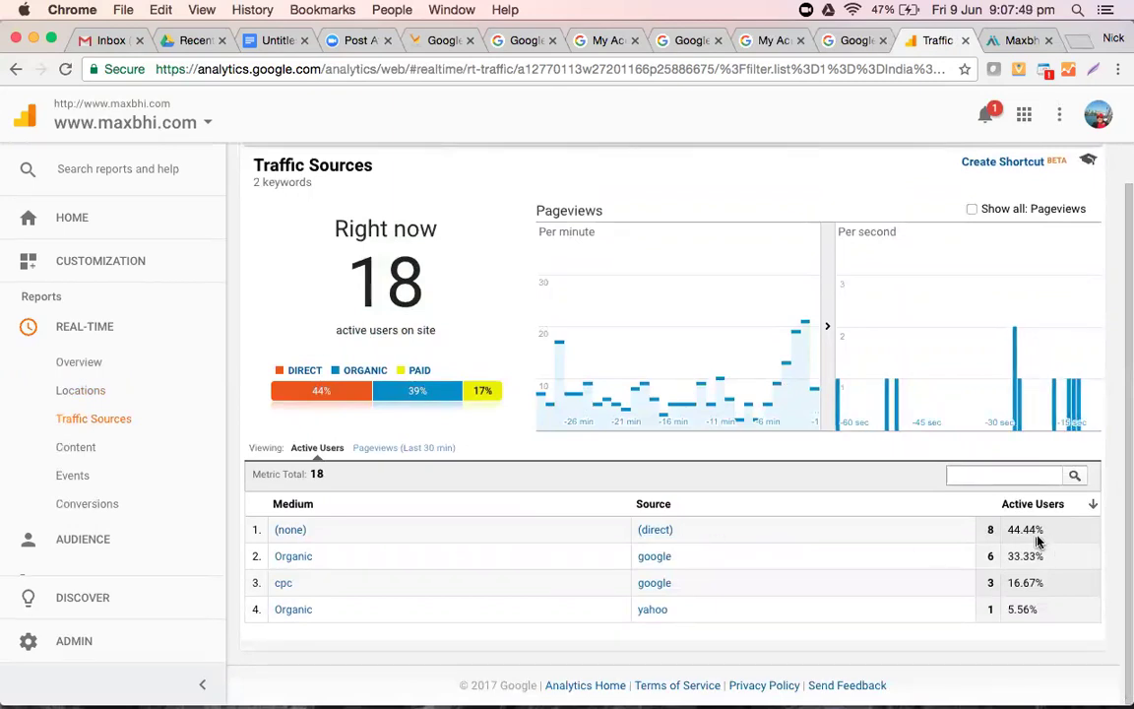
{"action": "scroll", "coordinate": [610, 608], "scroll_direction": "up", "scroll_amount": 1}
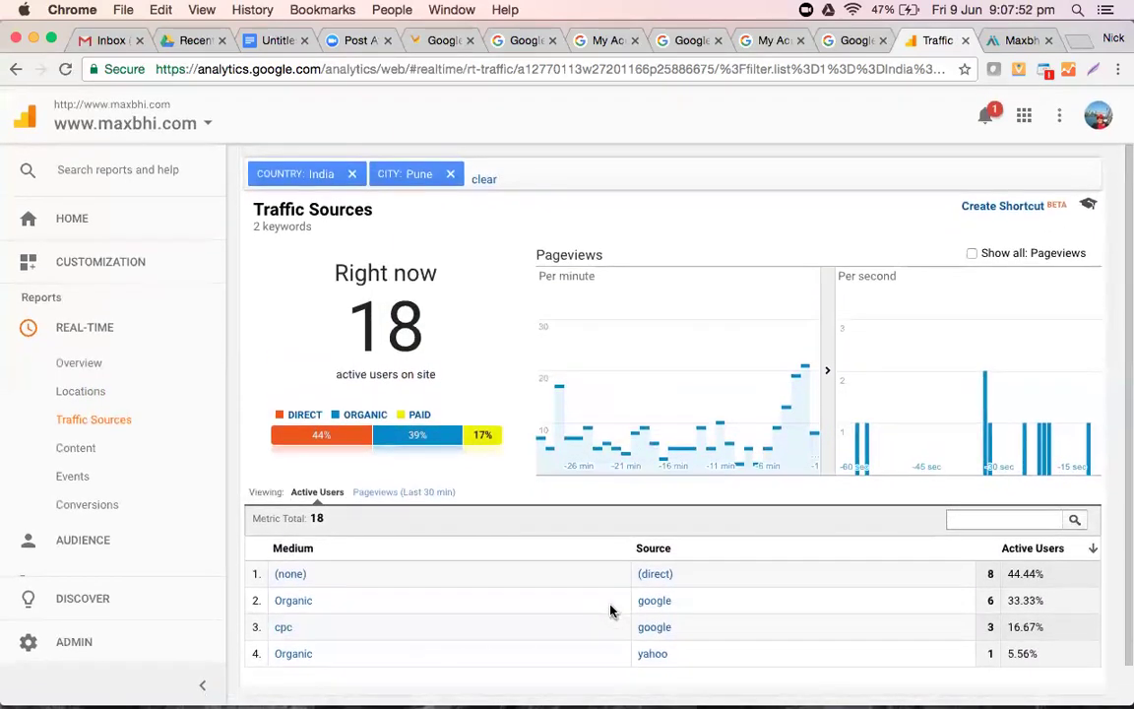
{"action": "scroll", "coordinate": [610, 611], "scroll_direction": "down", "scroll_amount": 1}
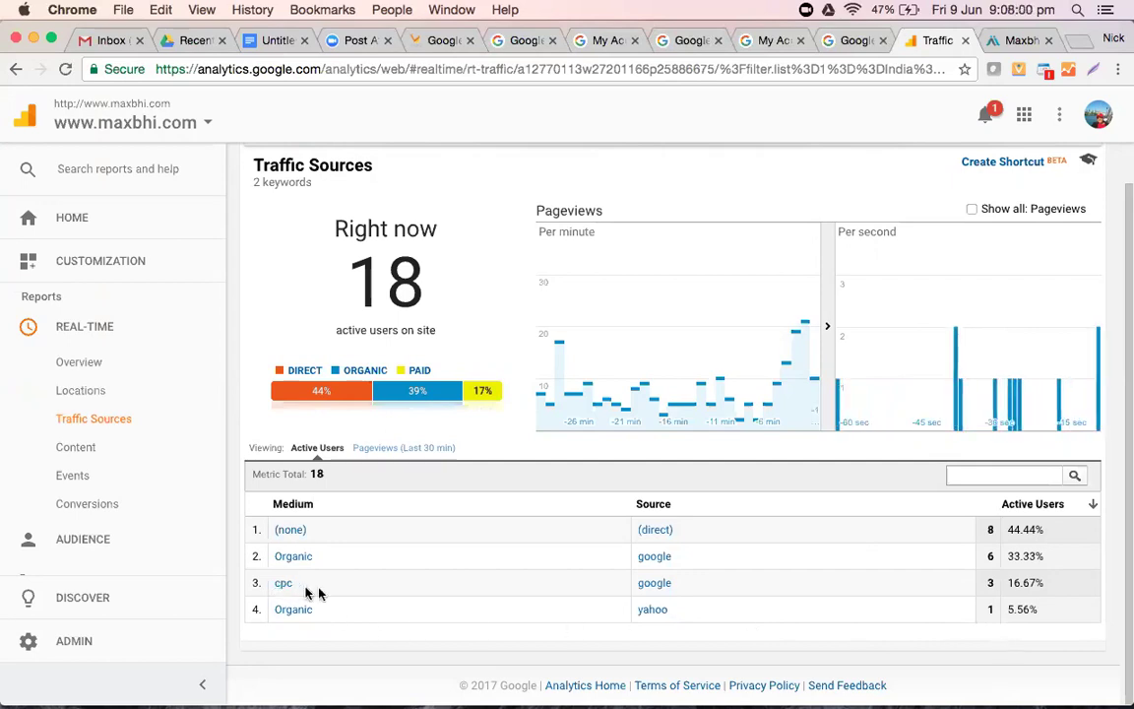
{"action": "scroll", "coordinate": [291, 598], "scroll_direction": "up", "scroll_amount": 1}
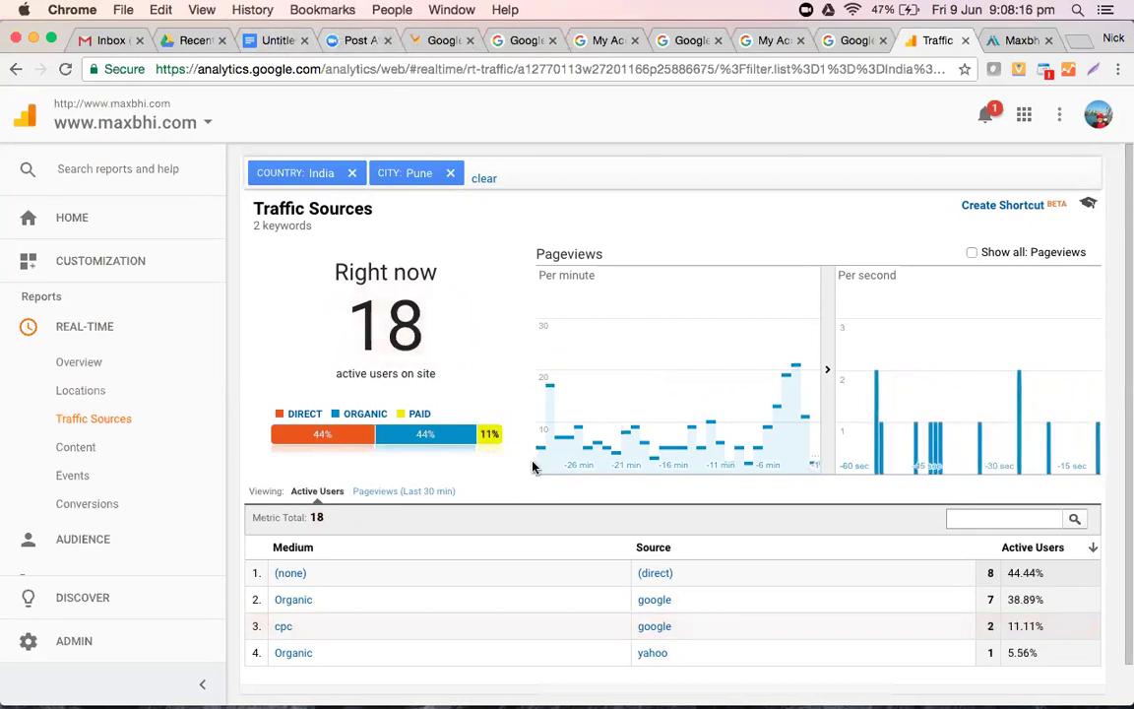
{"action": "scroll", "coordinate": [532, 467], "scroll_direction": "down", "scroll_amount": 2}
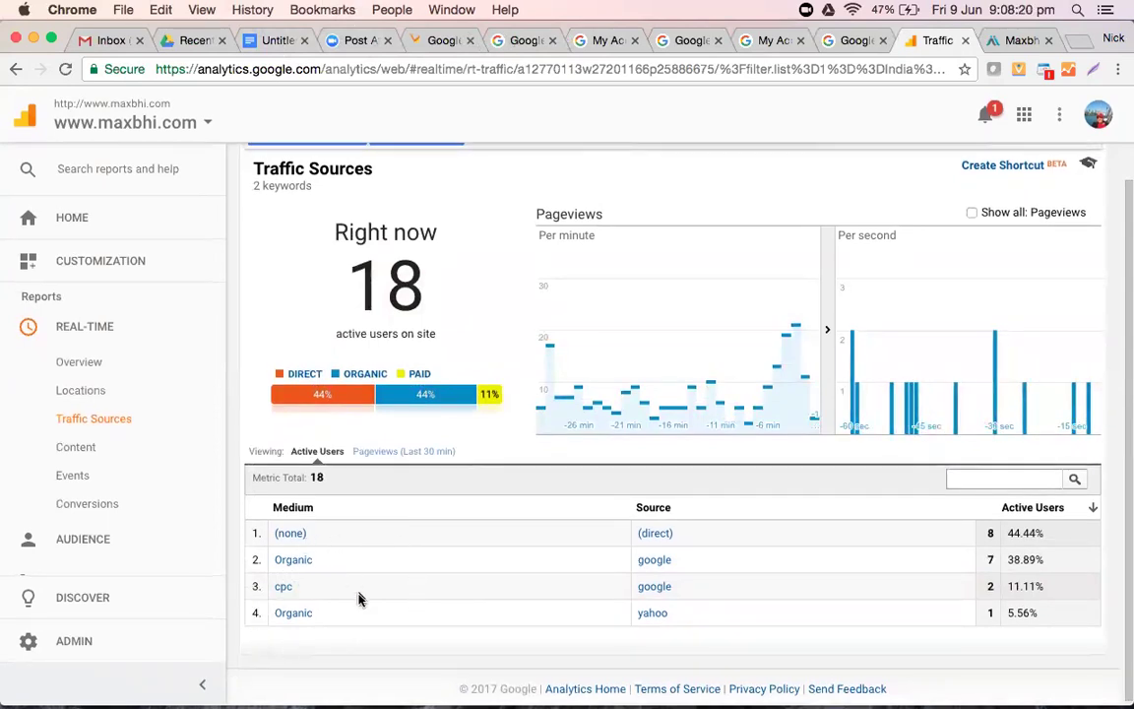
{"action": "scroll", "coordinate": [329, 558], "scroll_direction": "up", "scroll_amount": 2}
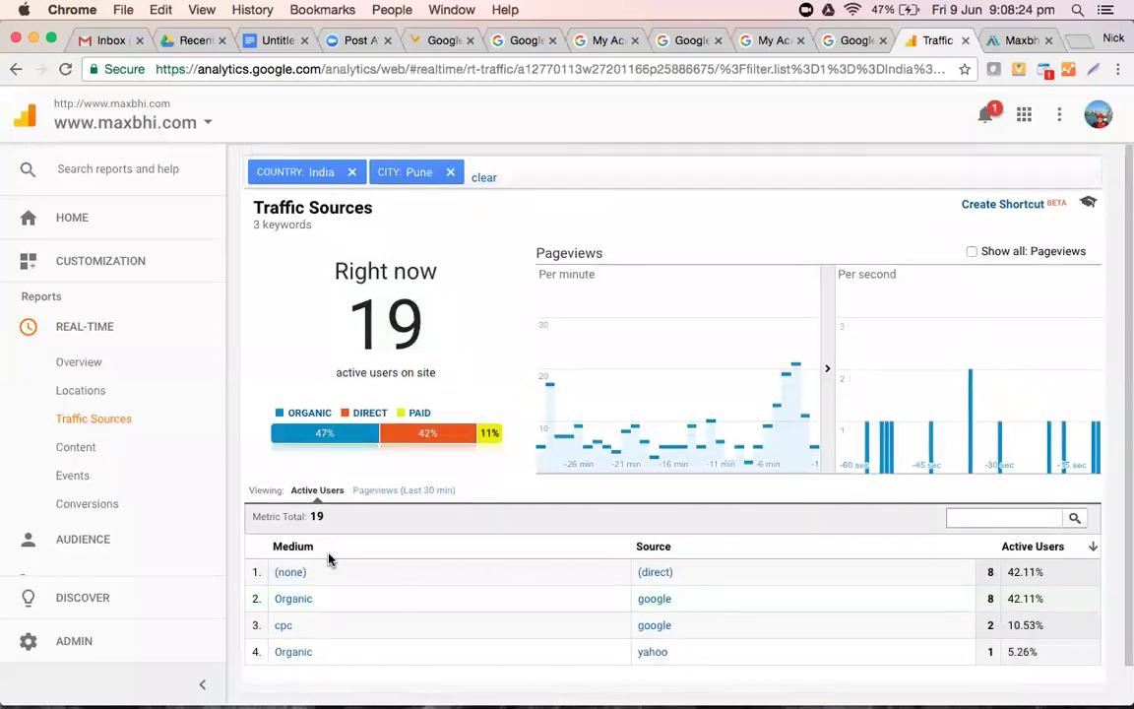
{"action": "scroll", "coordinate": [328, 558], "scroll_direction": "down", "scroll_amount": 2}
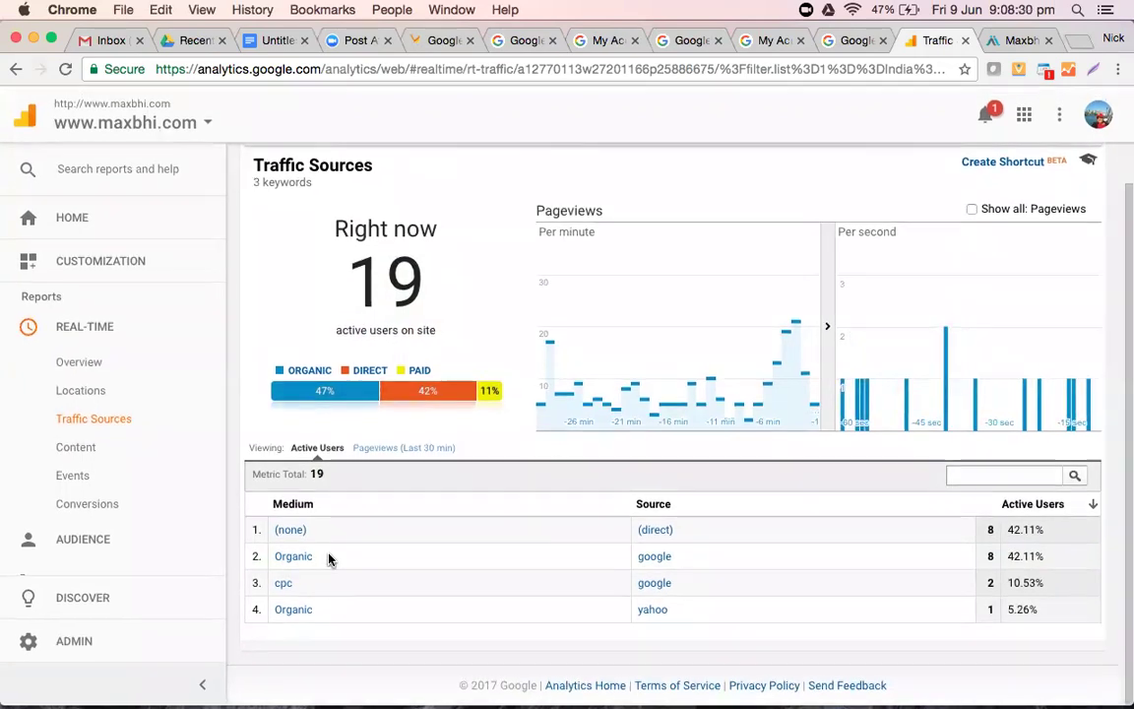
{"action": "scroll", "coordinate": [328, 558], "scroll_direction": "up", "scroll_amount": 2}
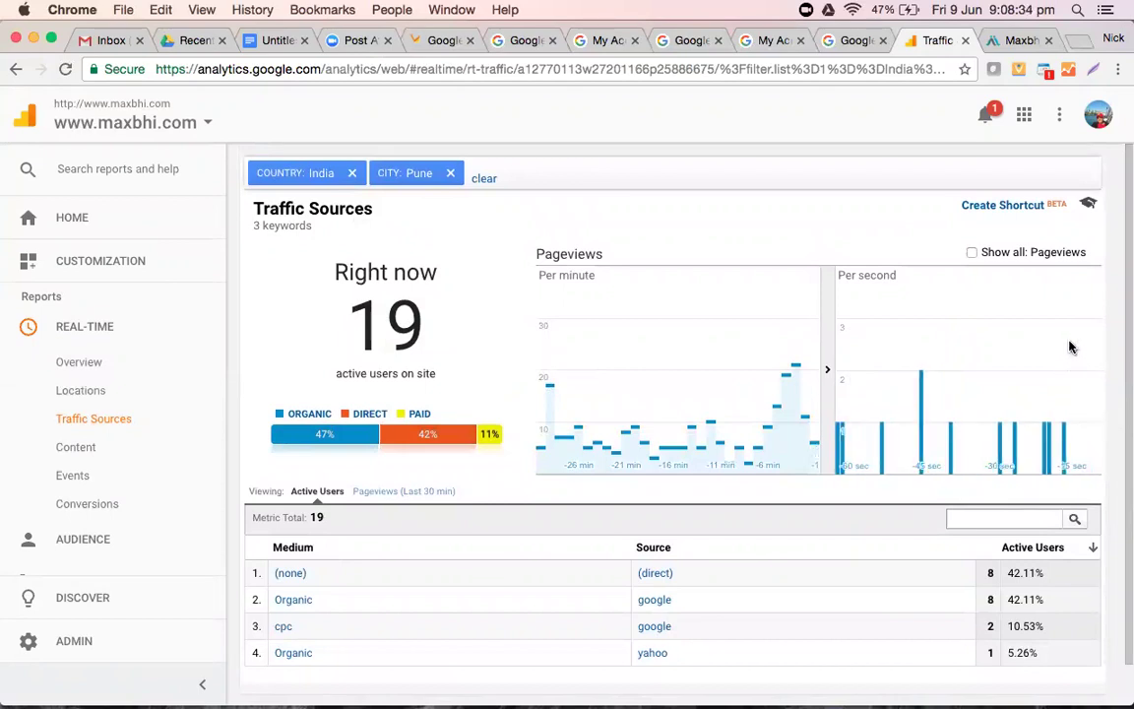
- Clear the Pune and India filters to review traffic sources for all 192 users, then expand Audience
{"action": "left_click", "coordinate": [449, 174]}
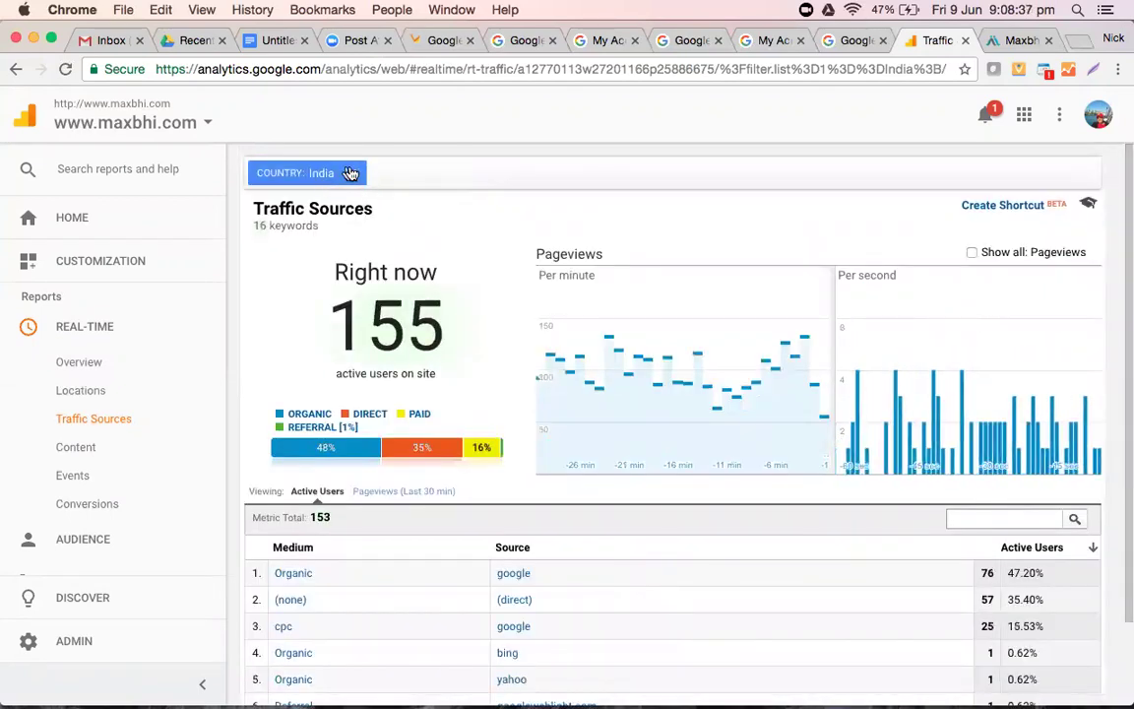
{"action": "left_click", "coordinate": [353, 175]}
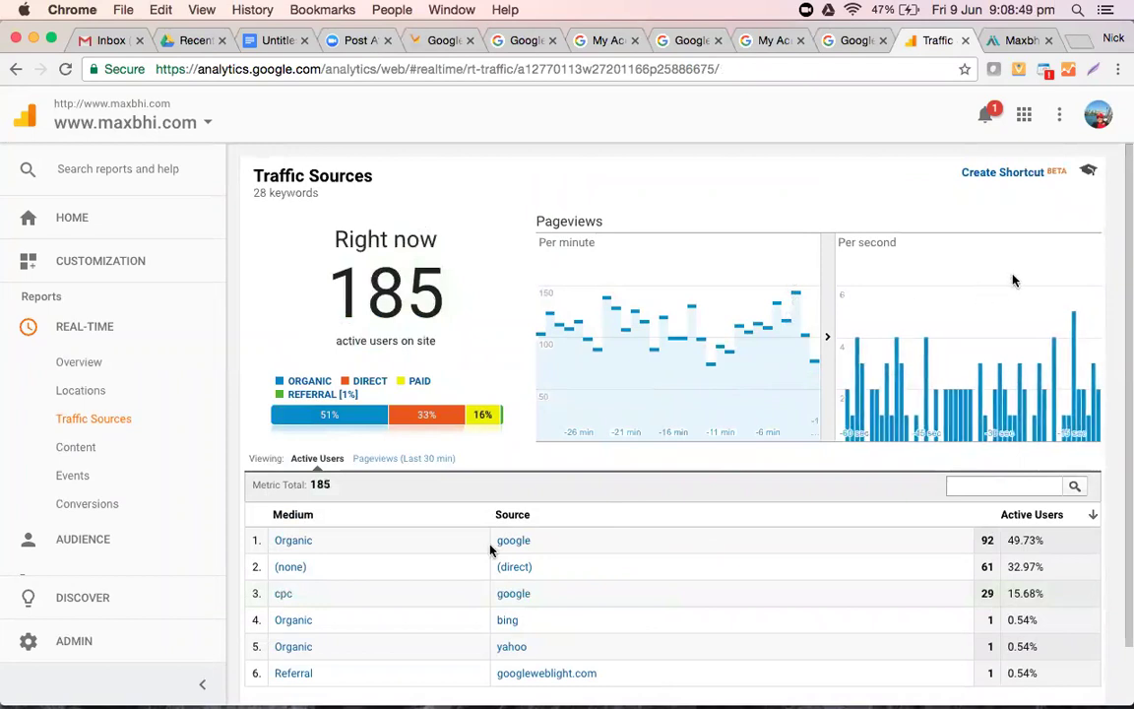
{"action": "scroll", "coordinate": [444, 563], "scroll_direction": "down", "scroll_amount": 2}
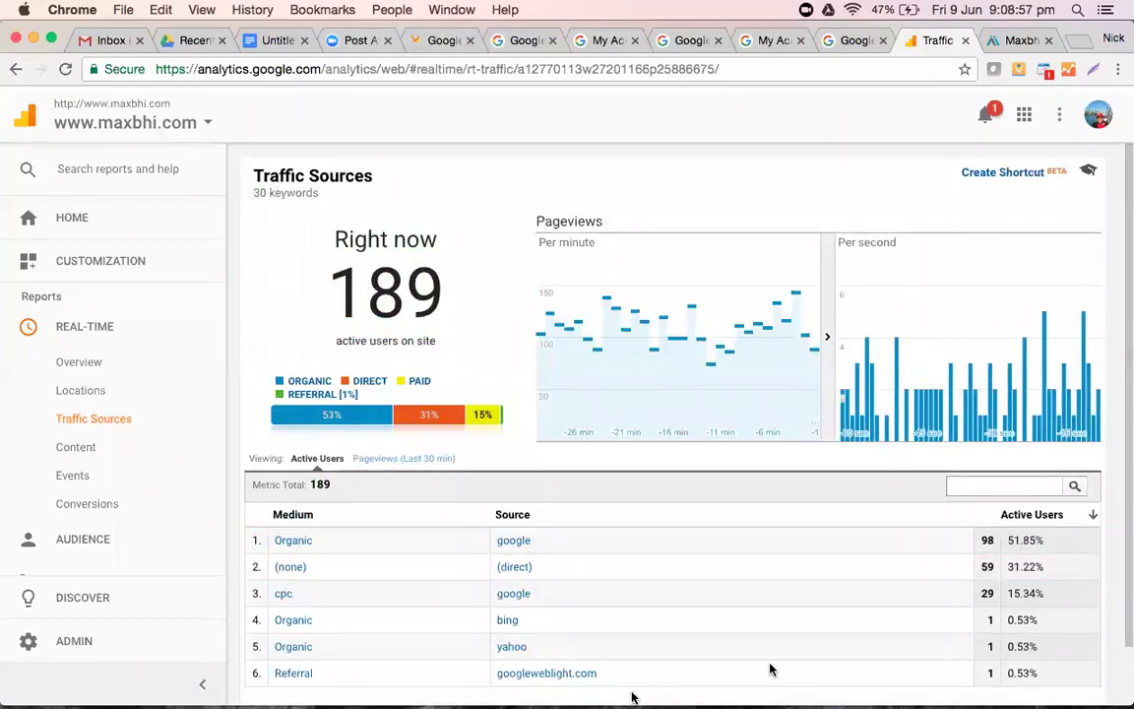
{"action": "scroll", "coordinate": [650, 555], "scroll_direction": "down", "scroll_amount": 2}
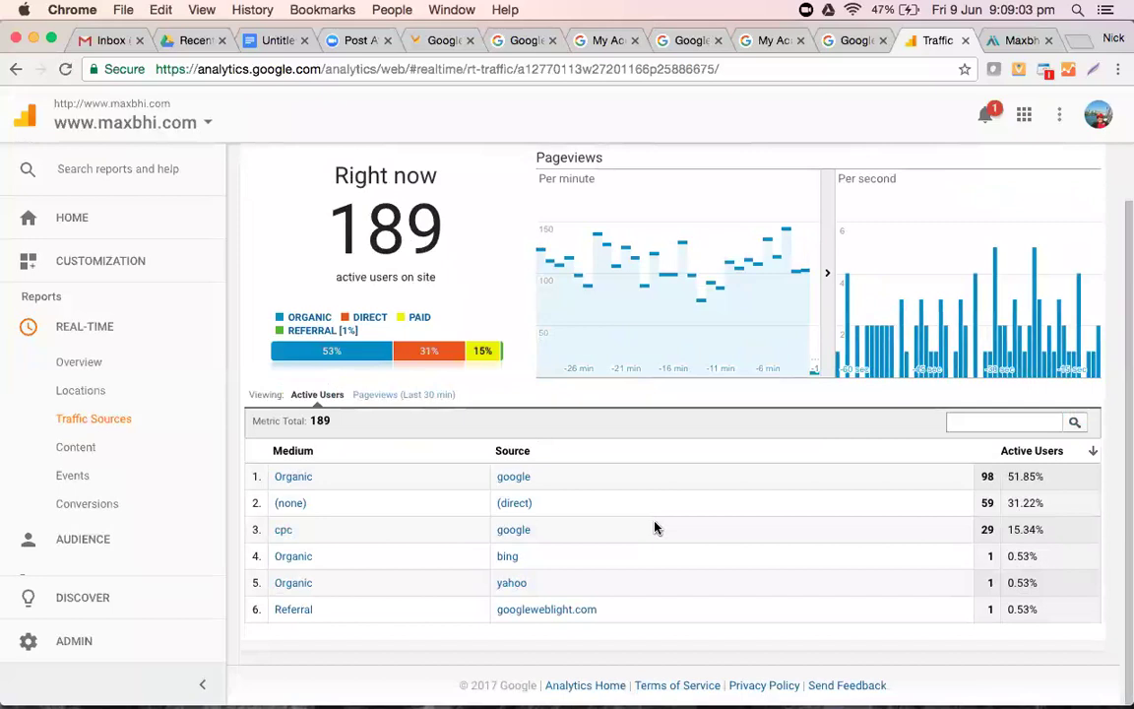
{"action": "scroll", "coordinate": [625, 625], "scroll_direction": "up", "scroll_amount": 2}
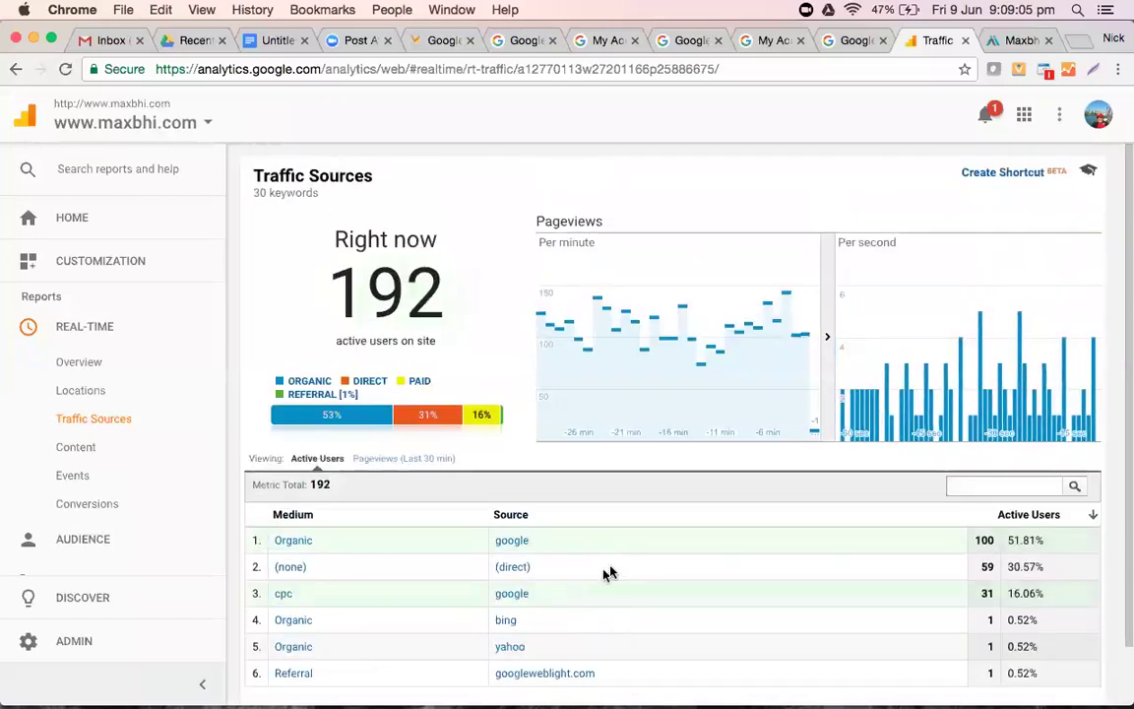
{"action": "scroll", "coordinate": [607, 573], "scroll_direction": "down", "scroll_amount": 2}
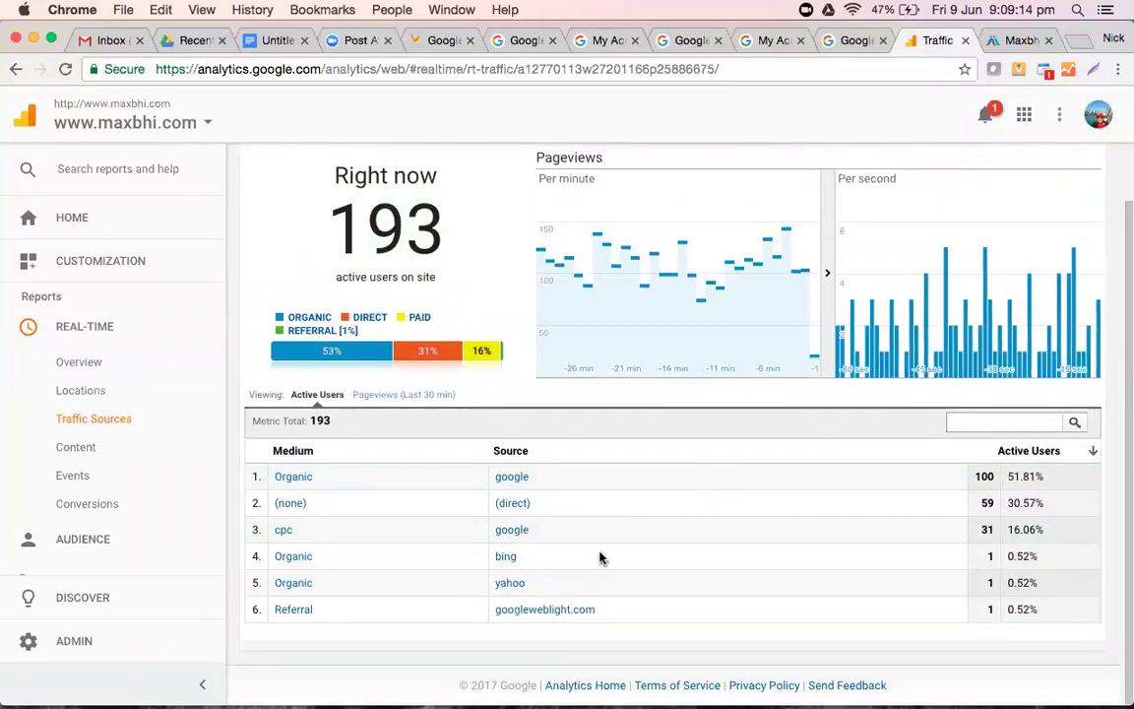
{"action": "scroll", "coordinate": [584, 611], "scroll_direction": "up", "scroll_amount": 2}
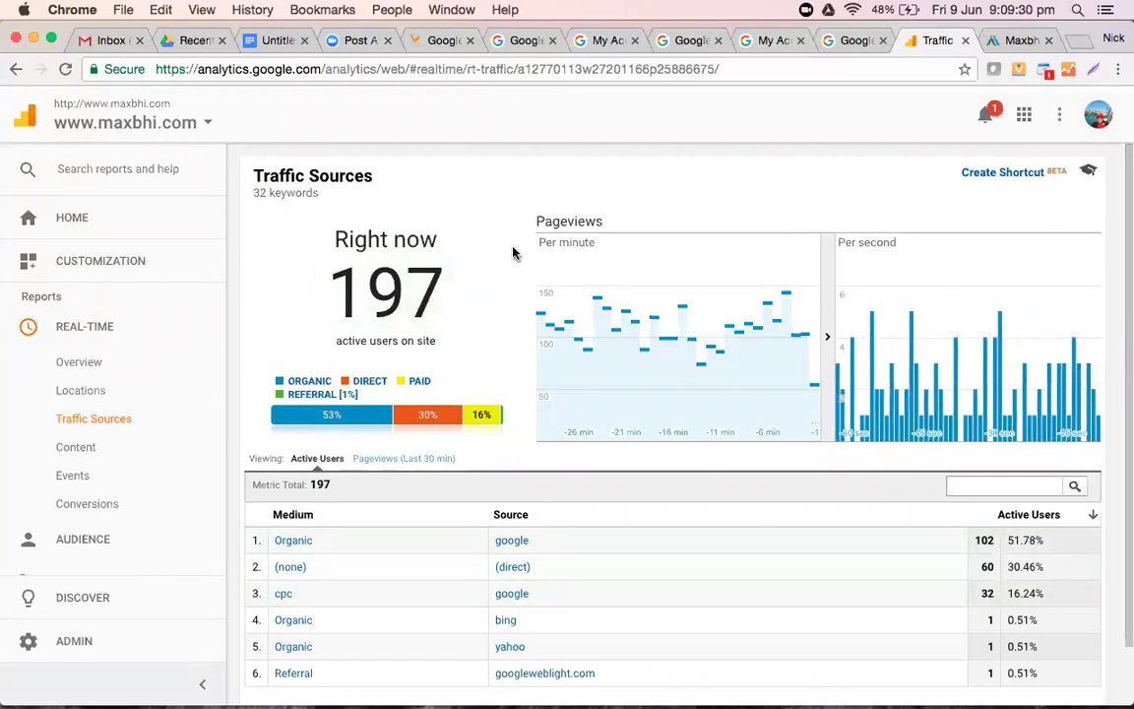
{"action": "scroll", "coordinate": [512, 253], "scroll_direction": "down", "scroll_amount": 2}
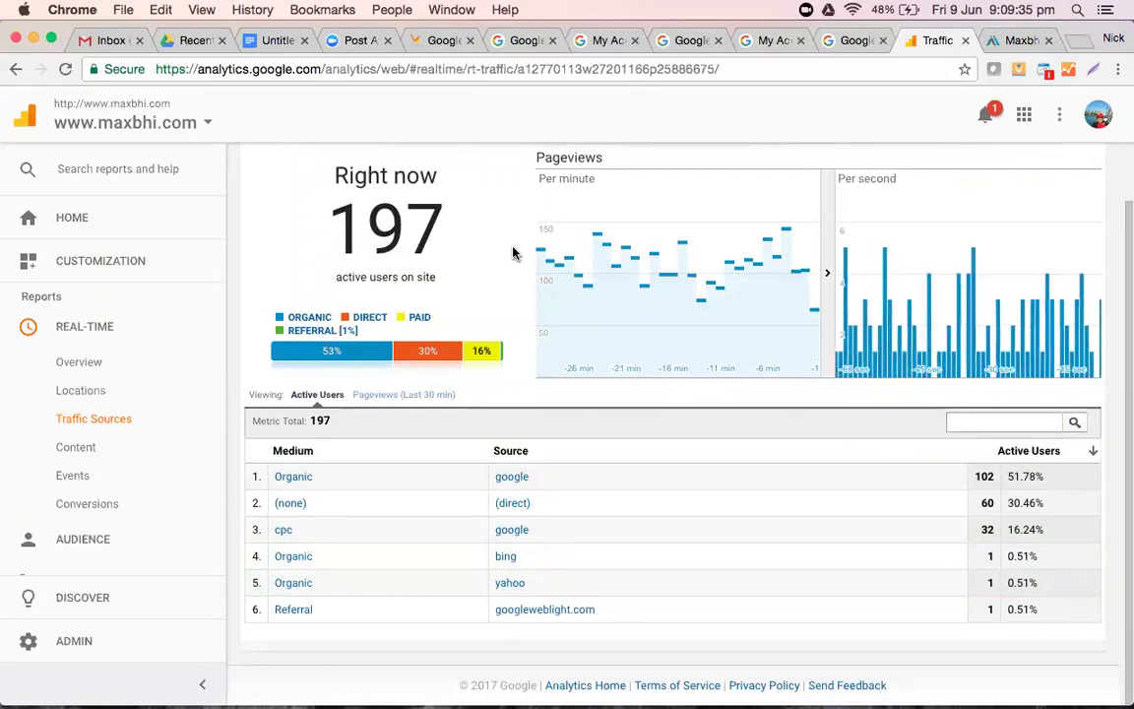
{"action": "scroll", "coordinate": [511, 253], "scroll_direction": "up", "scroll_amount": 2}
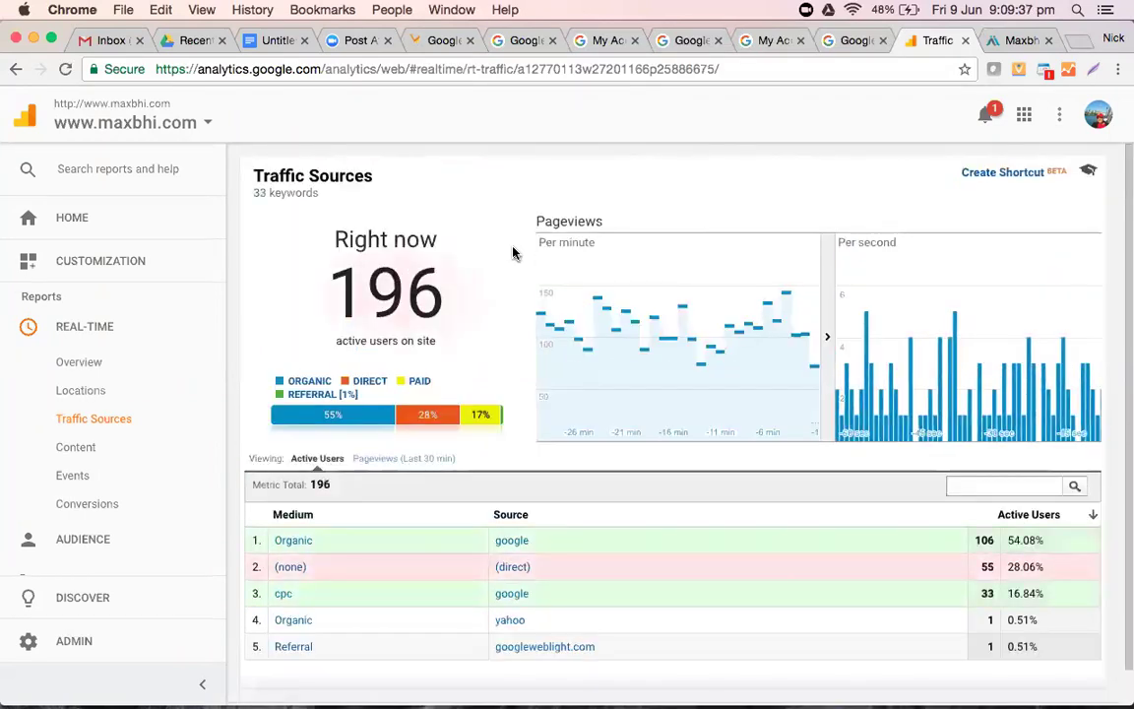
{"action": "scroll", "coordinate": [511, 253], "scroll_direction": "down", "scroll_amount": 1}
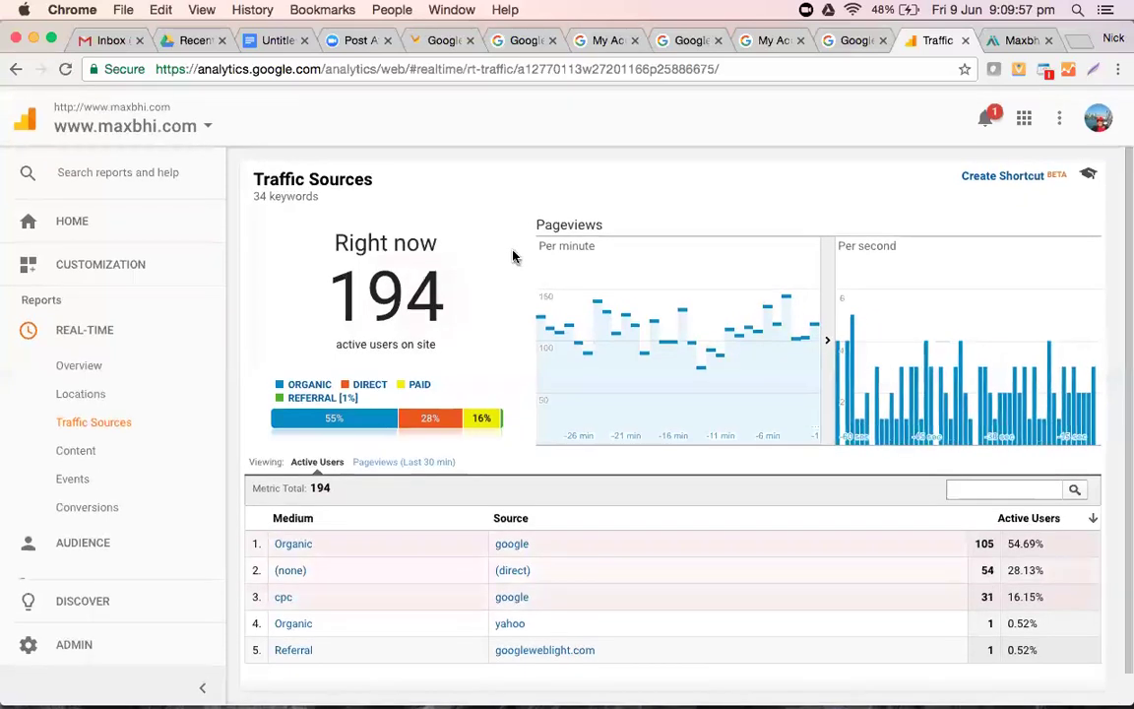
{"action": "scroll", "coordinate": [512, 253], "scroll_direction": "down", "scroll_amount": 1}
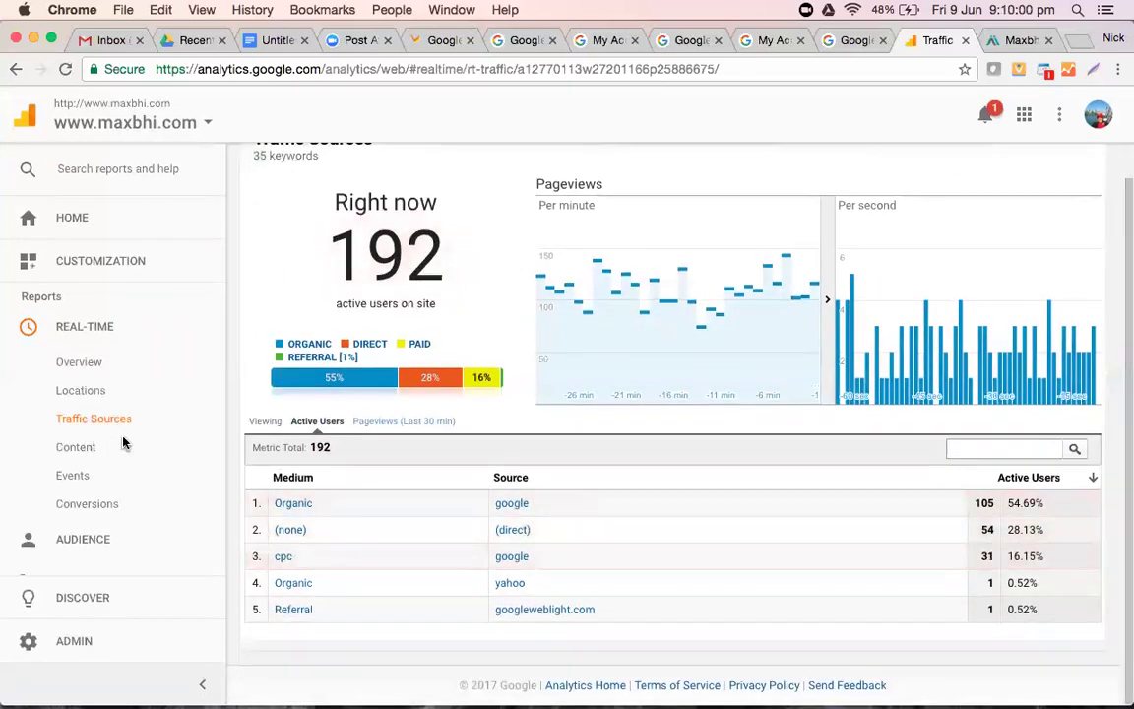
{"action": "left_click", "coordinate": [97, 542]}
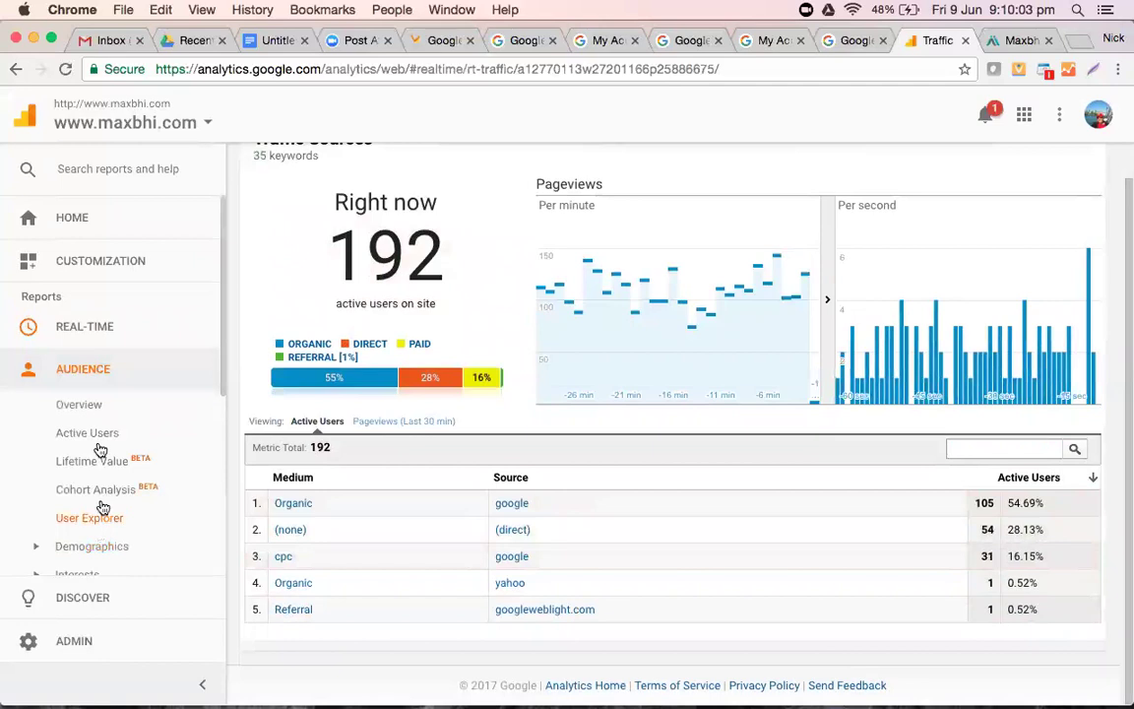
- Review the Jun 2–8, 2017 Audience Overview (167,922 sessions, 129,487 users) and bring up its calendar
{"action": "left_click", "coordinate": [80, 405]}
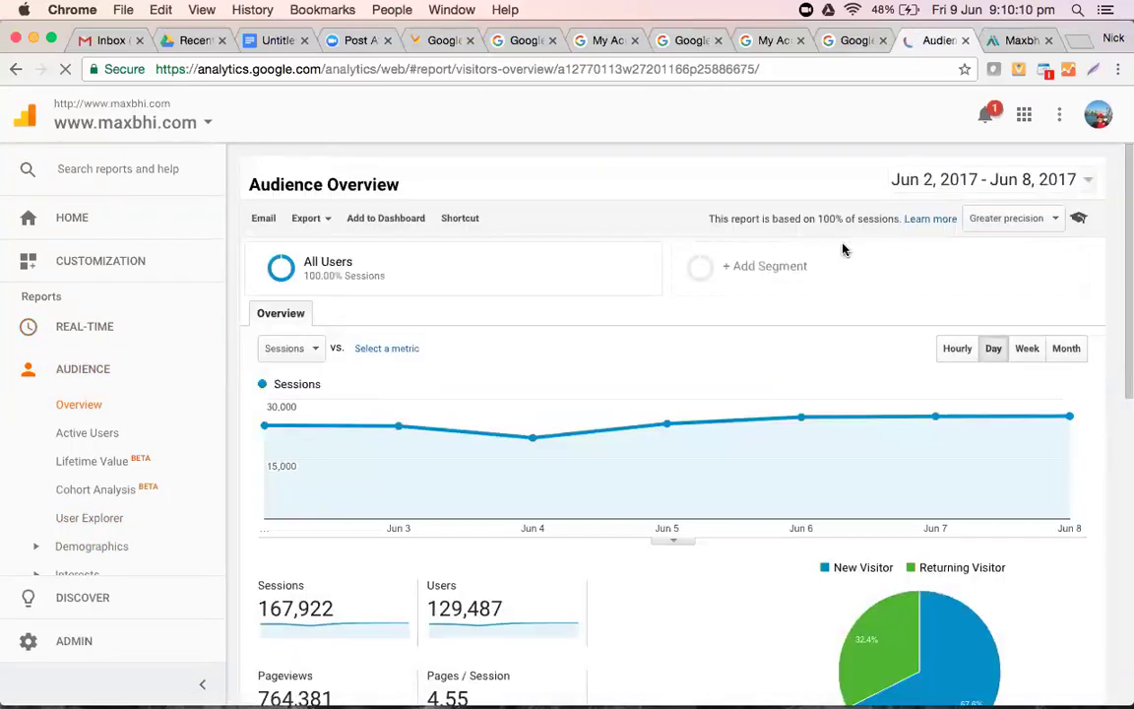
{"action": "scroll", "coordinate": [587, 390], "scroll_direction": "down", "scroll_amount": 5}
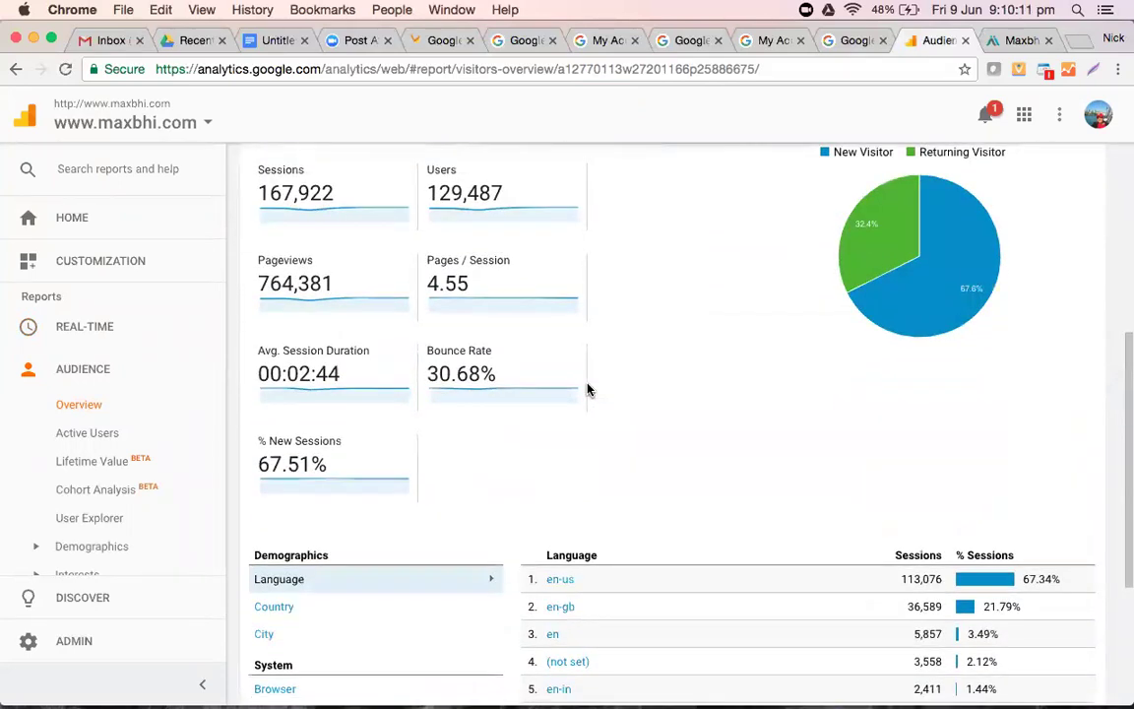
{"action": "scroll", "coordinate": [587, 390], "scroll_direction": "up", "scroll_amount": 3}
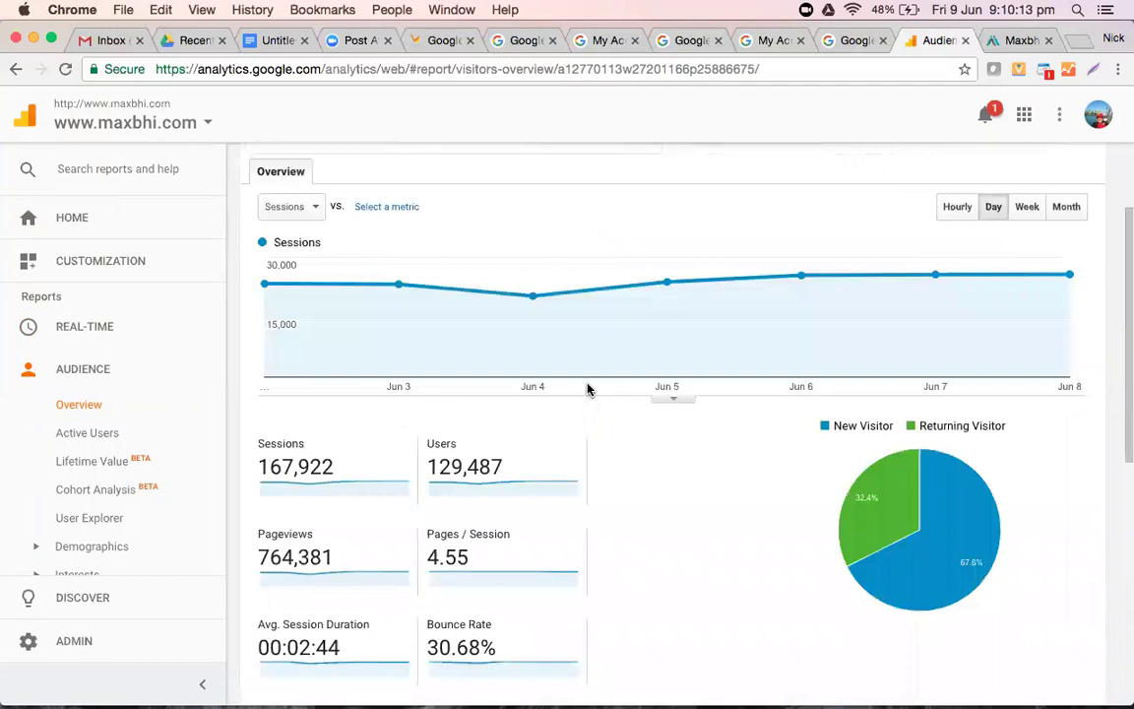
{"action": "scroll", "coordinate": [586, 389], "scroll_direction": "down", "scroll_amount": 2}
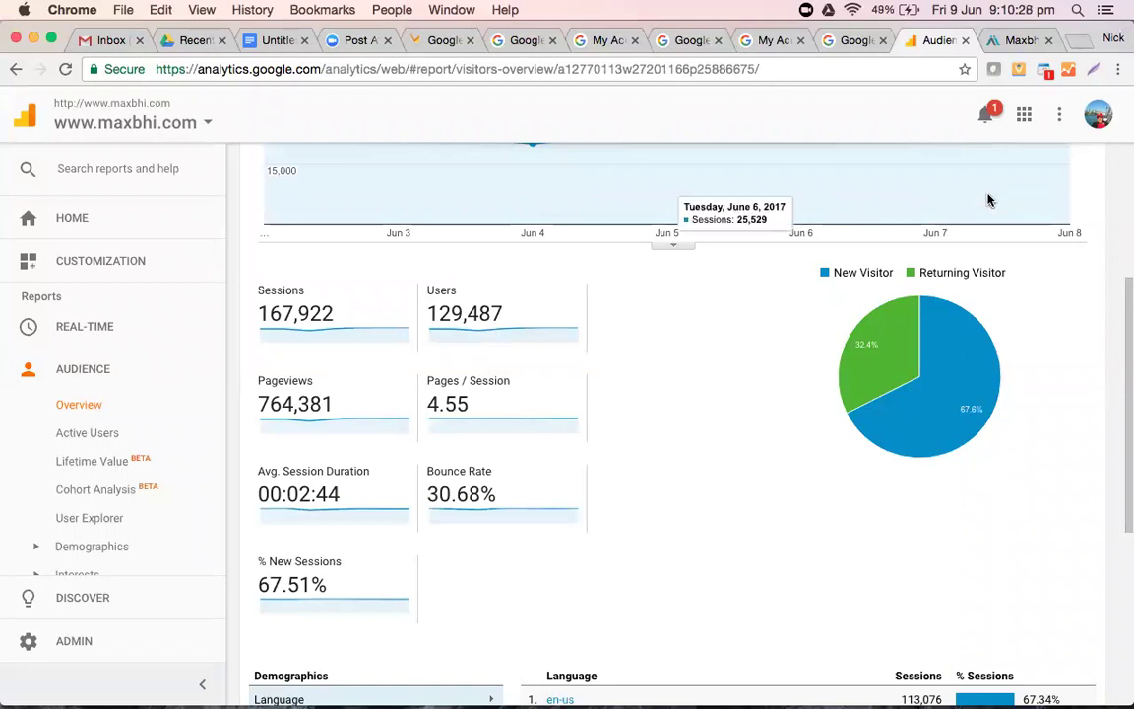
{"action": "scroll", "coordinate": [989, 200], "scroll_direction": "up", "scroll_amount": 5}
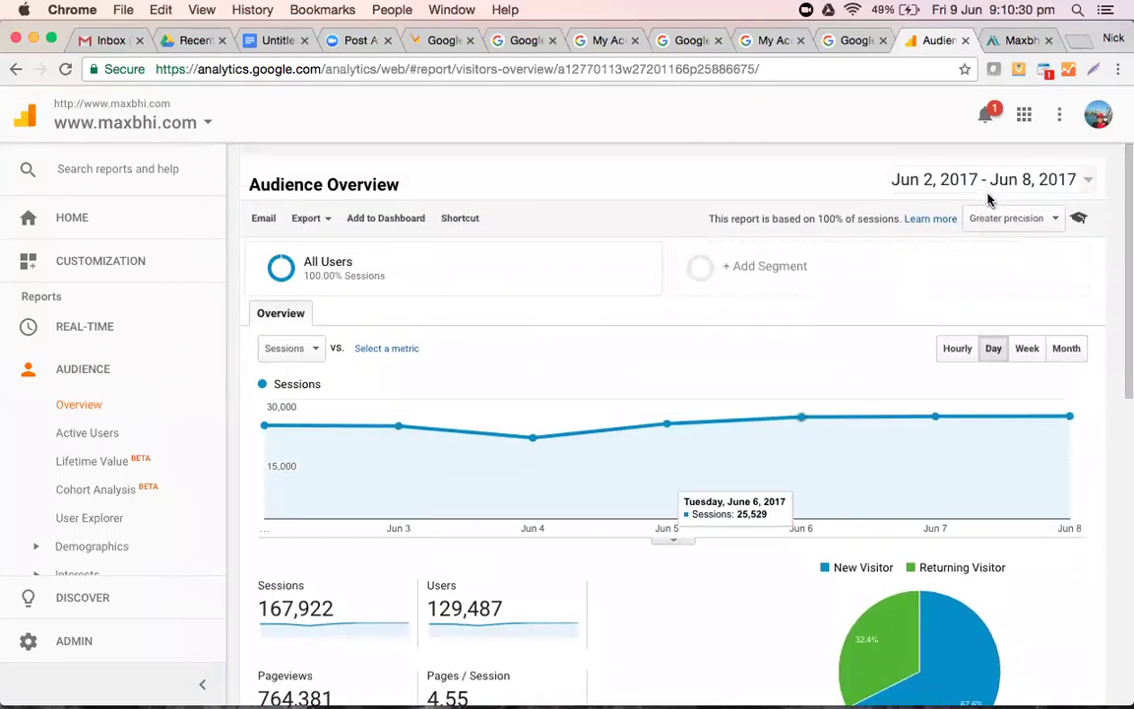
{"action": "left_click", "coordinate": [1056, 187]}
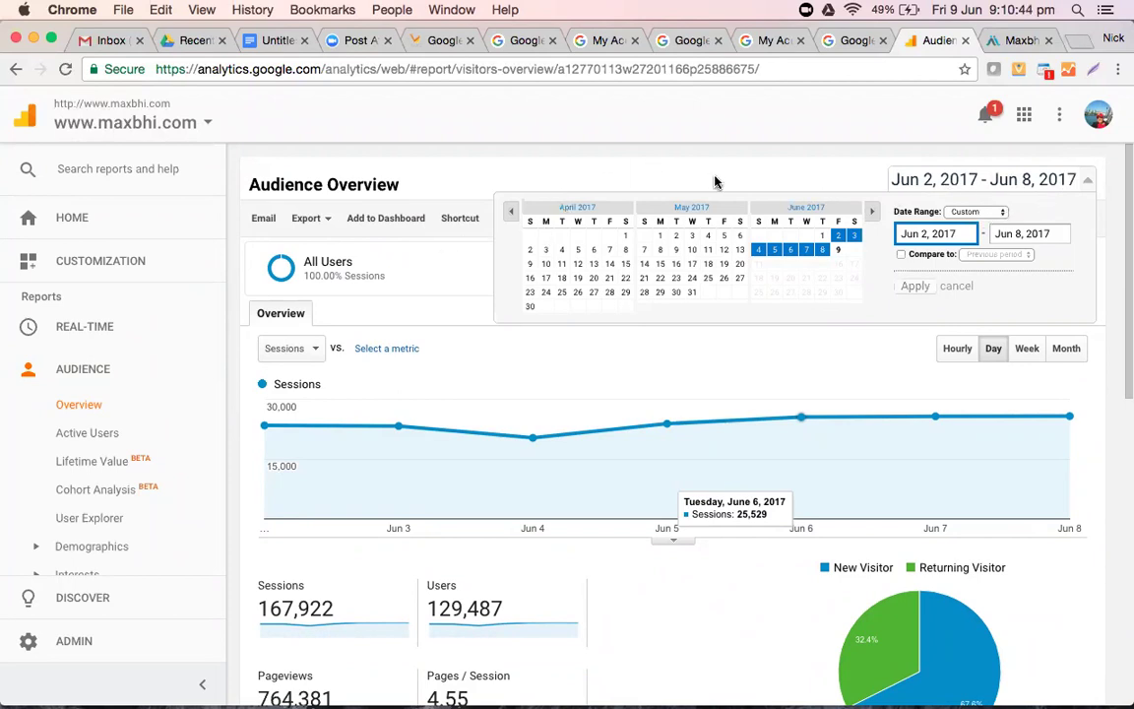
- Enable comparison with the previous period and try out April 2017 start dates
{"action": "left_click", "coordinate": [647, 165]}
{"action": "scroll", "coordinate": [663, 456], "scroll_direction": "down", "scroll_amount": 5}
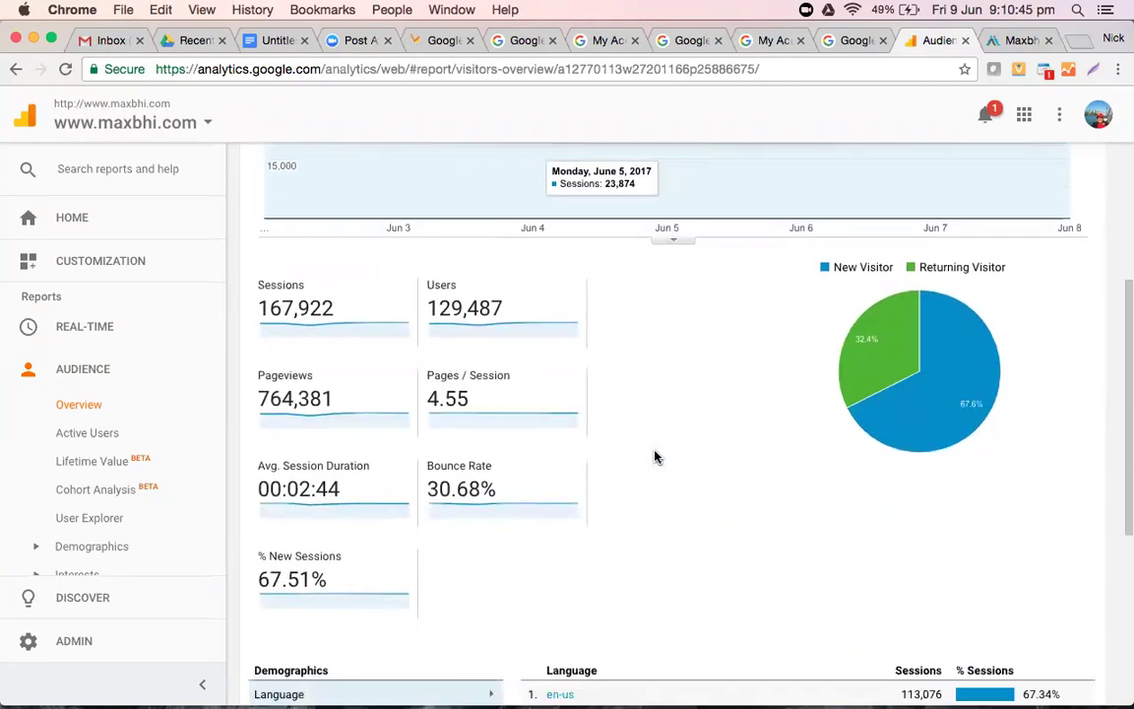
{"action": "scroll", "coordinate": [655, 457], "scroll_direction": "up", "scroll_amount": 5}
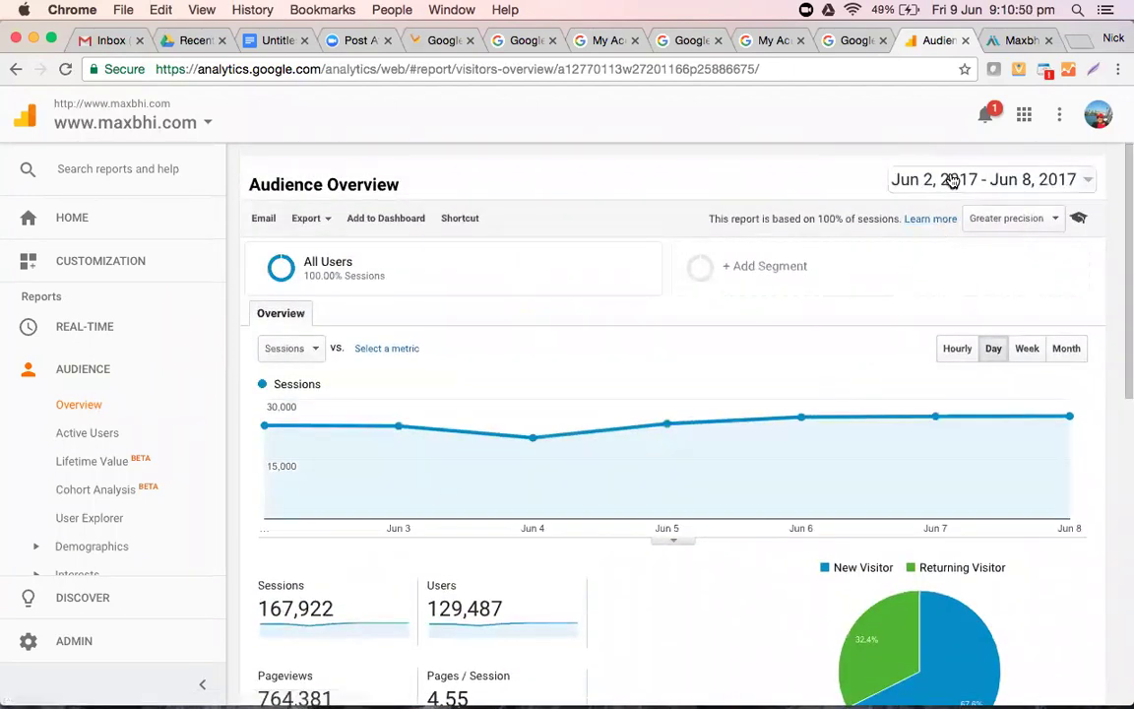
{"action": "left_click", "coordinate": [950, 180]}
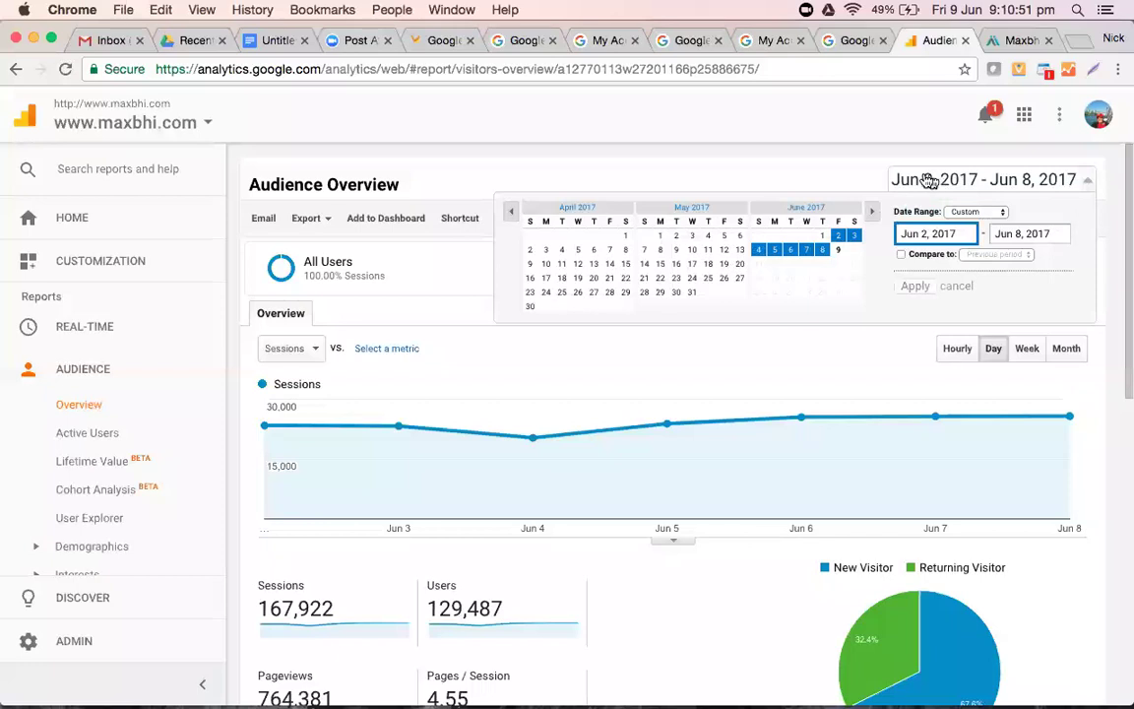
{"action": "left_click", "coordinate": [900, 255]}
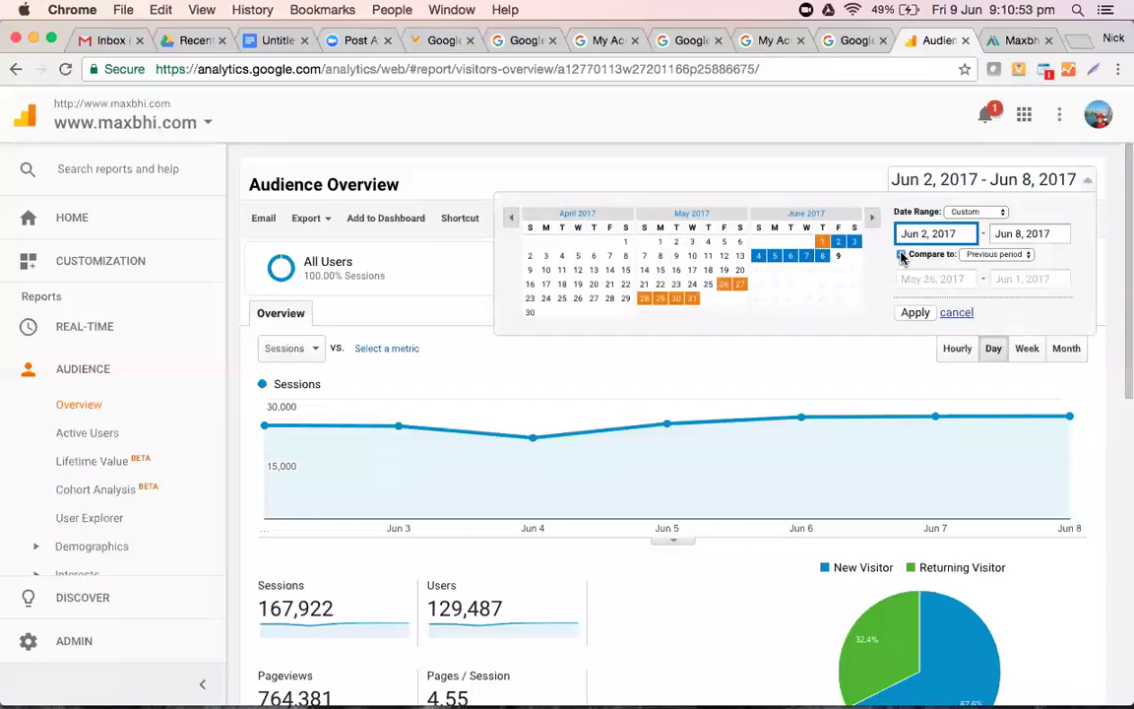
{"action": "left_click", "coordinate": [573, 213]}
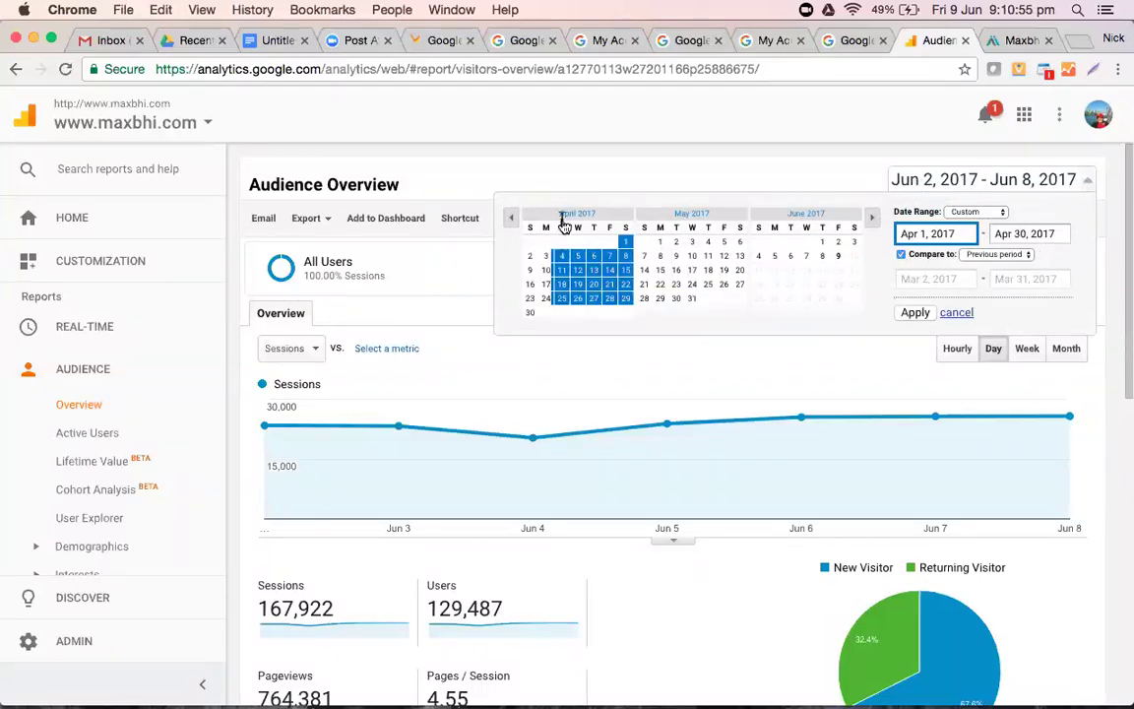
{"action": "left_click", "coordinate": [1003, 242]}
{"action": "left_click", "coordinate": [926, 242]}
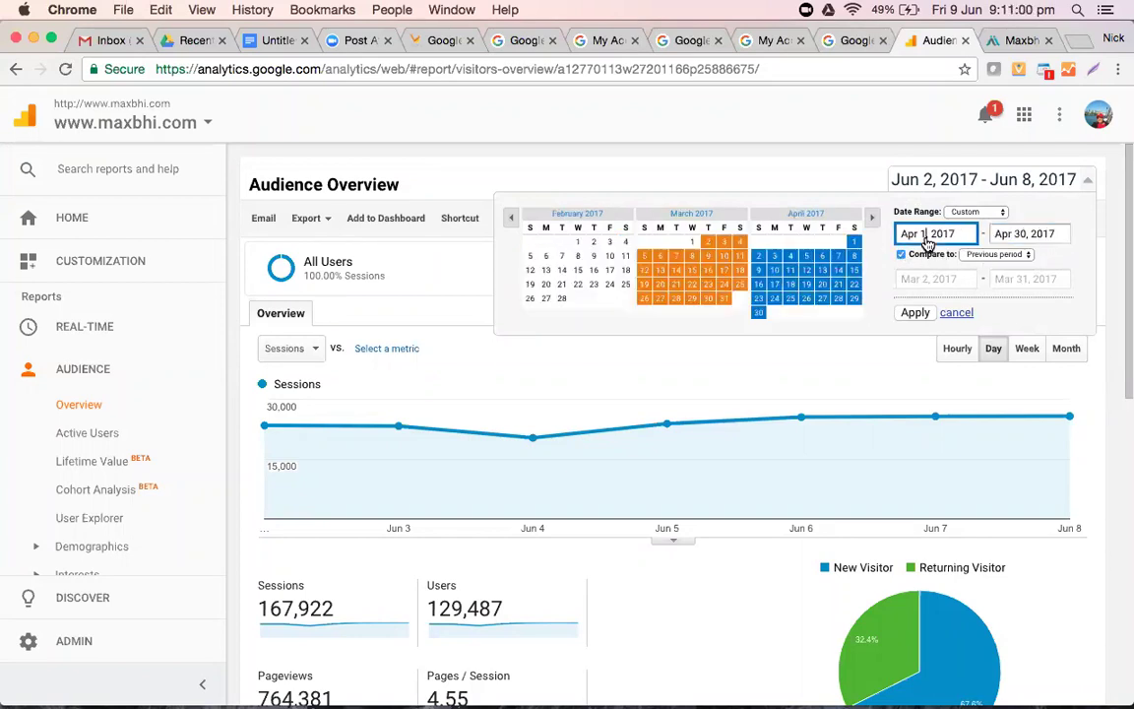
{"action": "left_click", "coordinate": [873, 218]}
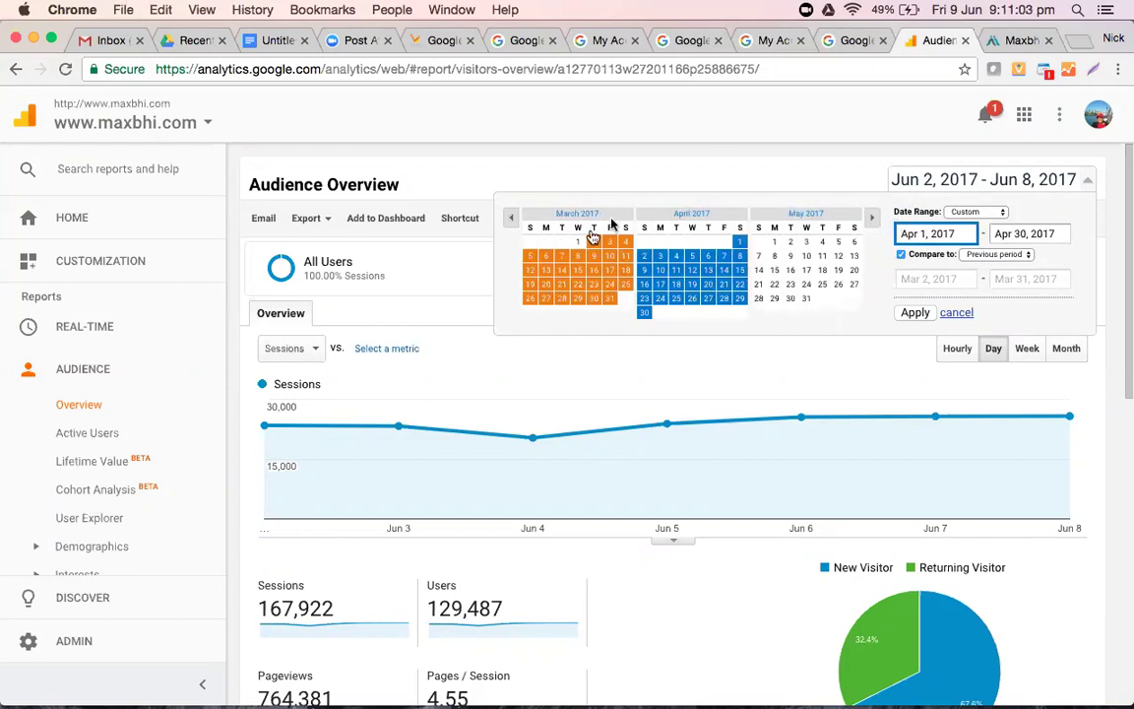
{"action": "left_click", "coordinate": [692, 270]}
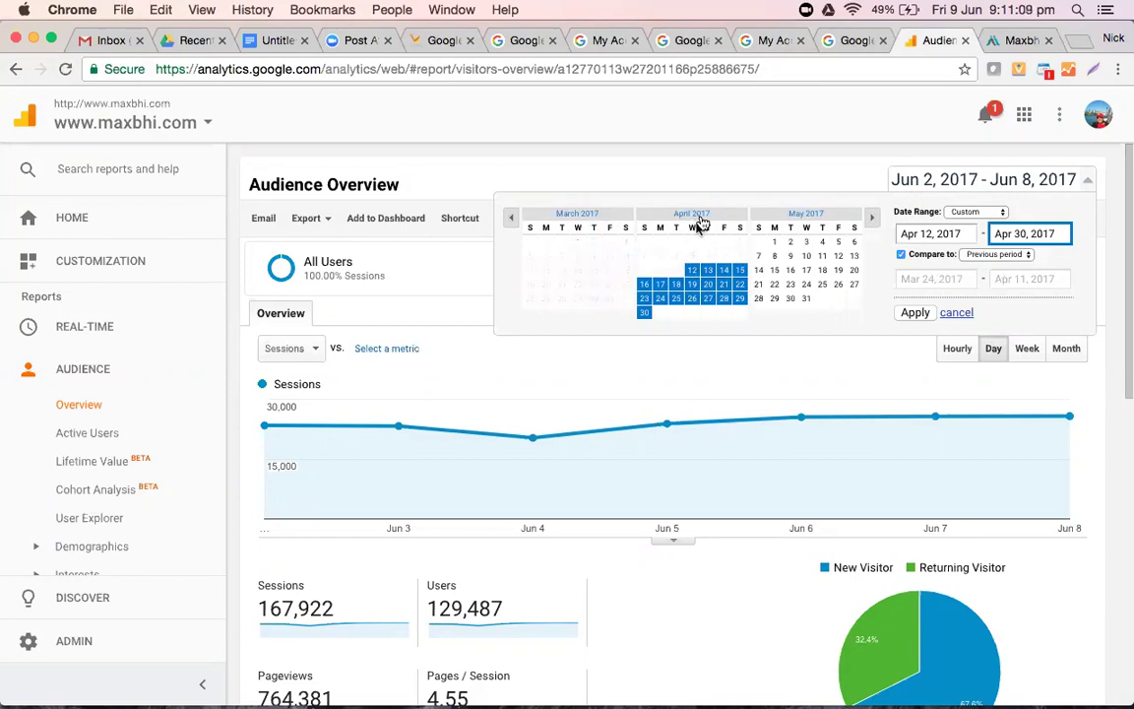
{"action": "left_click", "coordinate": [698, 217]}
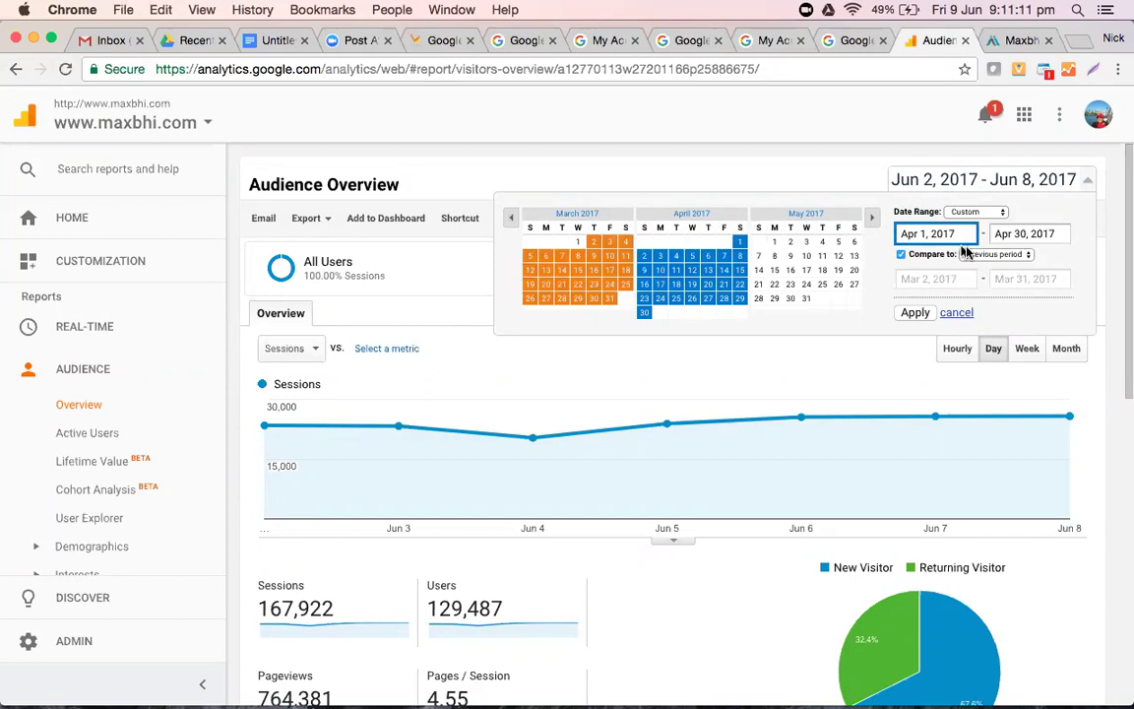
- Set the range to May 1–31, 2017, keeping the previous-period comparison (Mar 31–Apr 30)
{"action": "left_click", "coordinate": [1020, 236]}
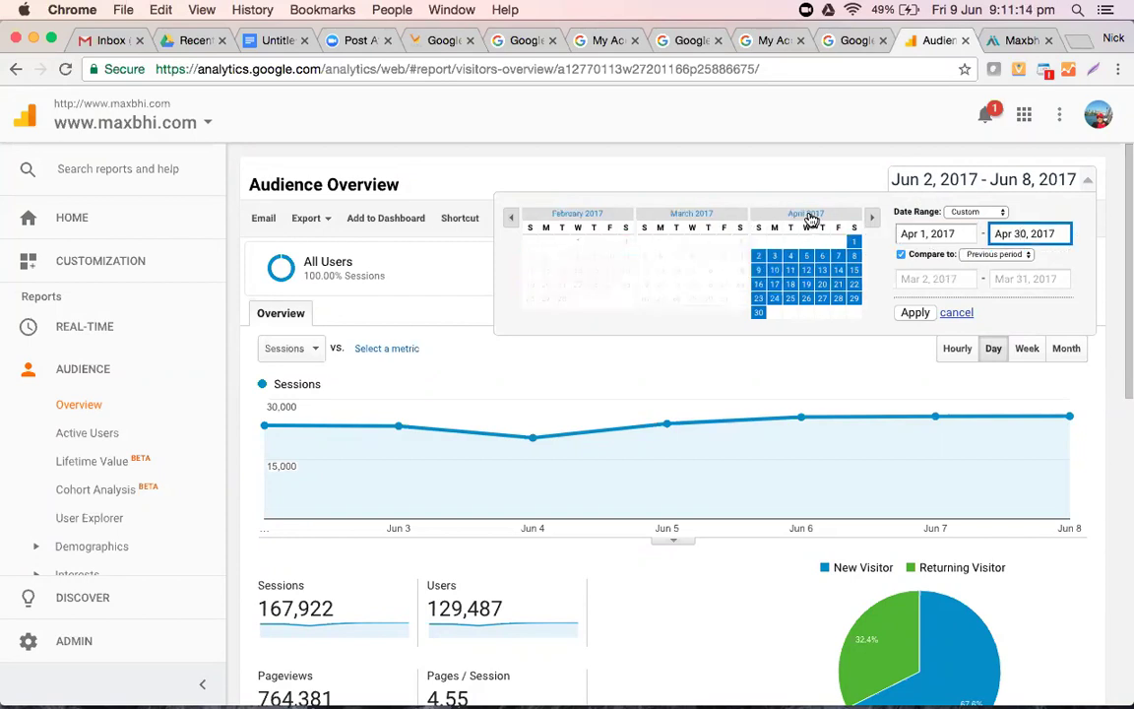
{"action": "scroll", "coordinate": [812, 218], "scroll_direction": "down", "scroll_amount": 1}
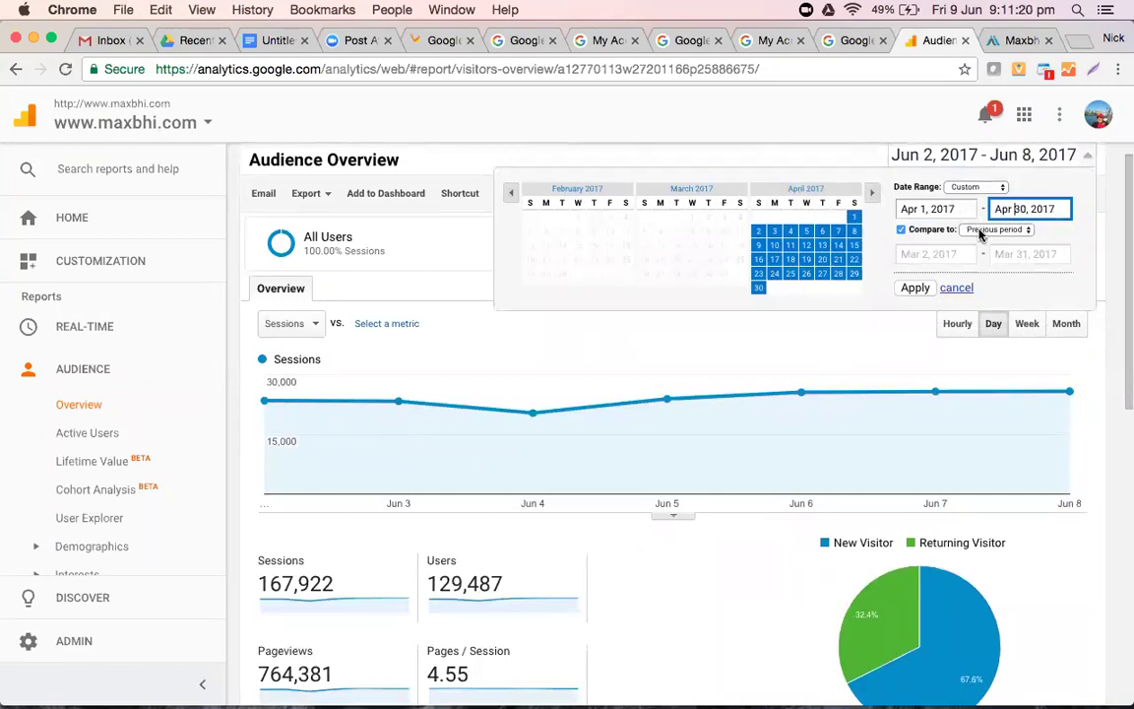
{"action": "left_click", "coordinate": [981, 233]}
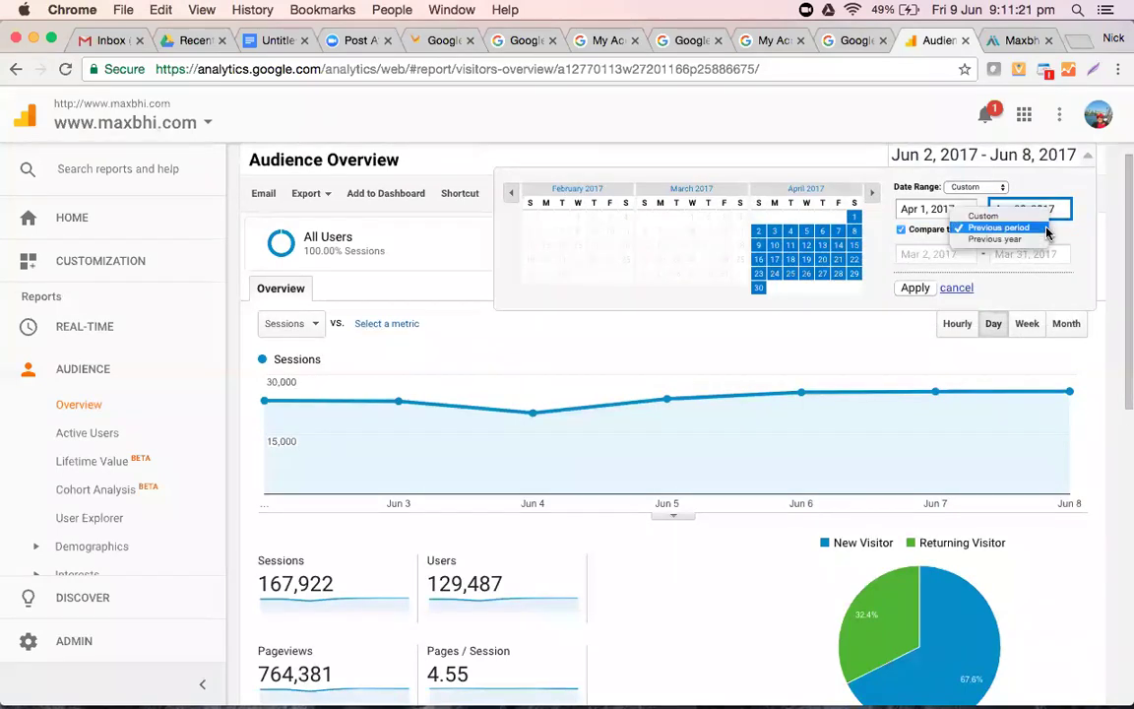
{"action": "left_click", "coordinate": [873, 197]}
{"action": "left_click", "coordinate": [872, 195]}
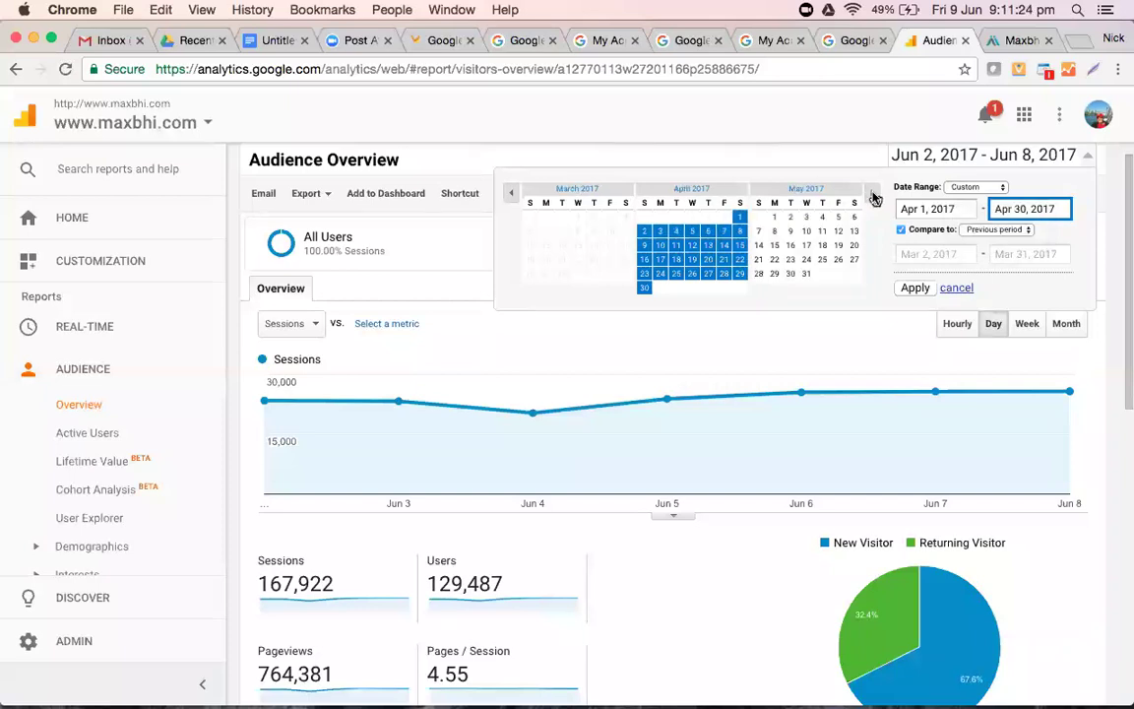
{"action": "left_click", "coordinate": [773, 216]}
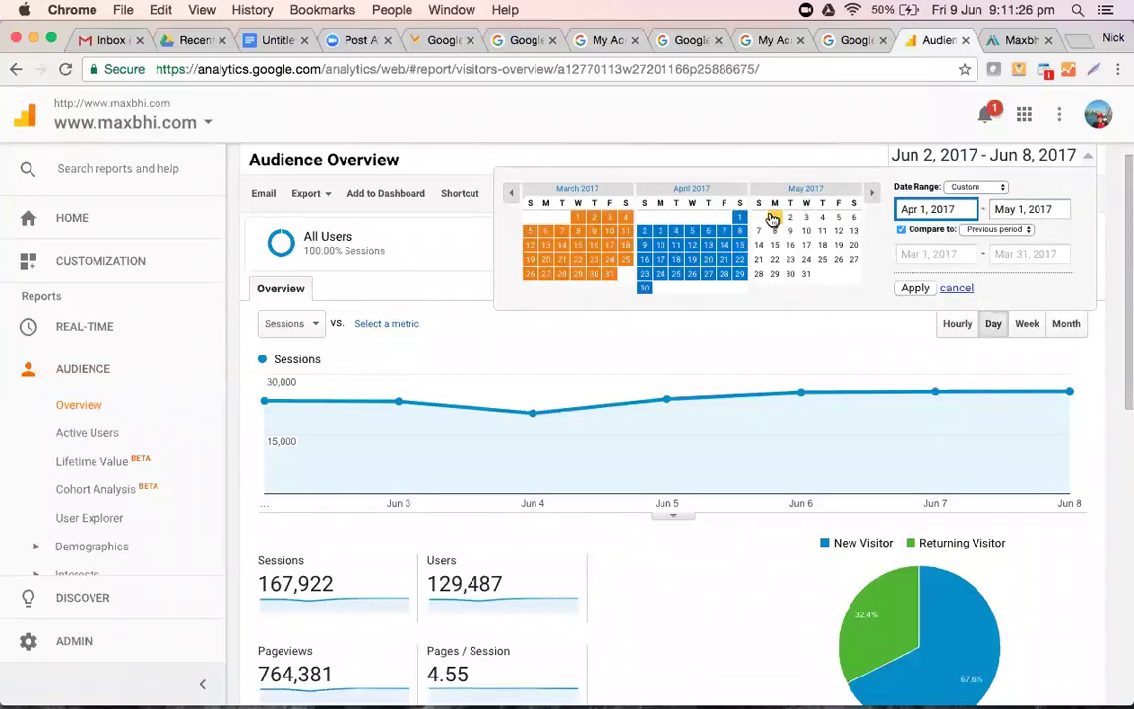
{"action": "left_click", "coordinate": [773, 217]}
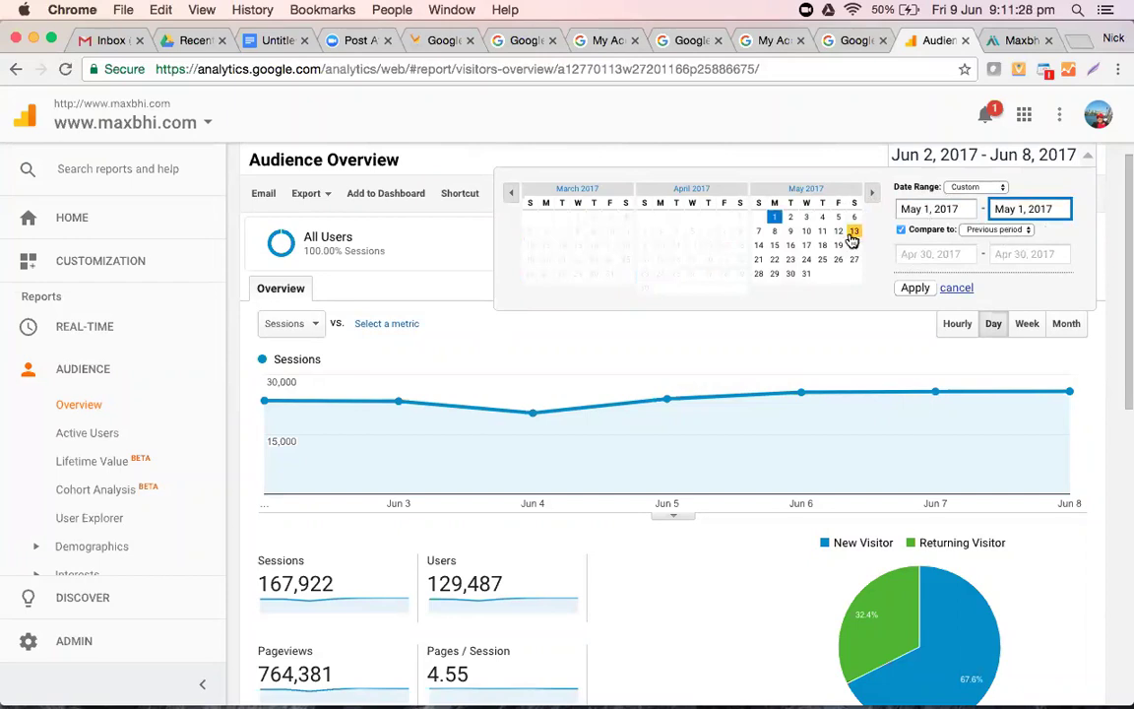
{"action": "left_click", "coordinate": [805, 275]}
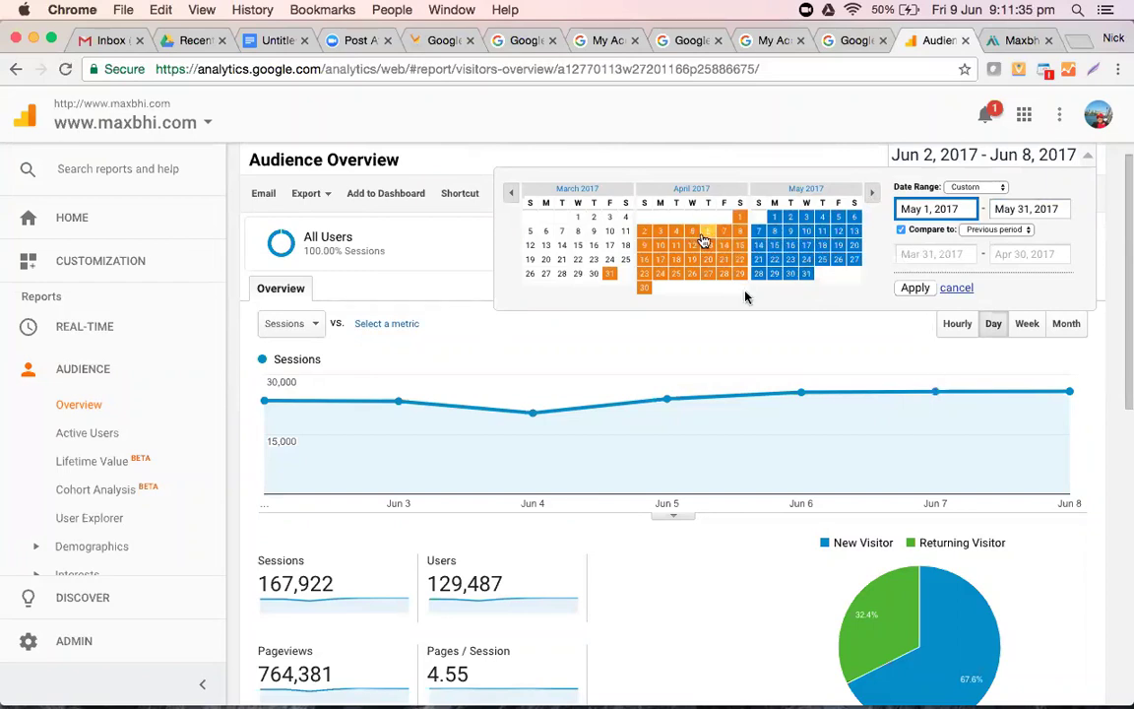
{"action": "scroll", "coordinate": [745, 297], "scroll_direction": "down", "scroll_amount": 2}
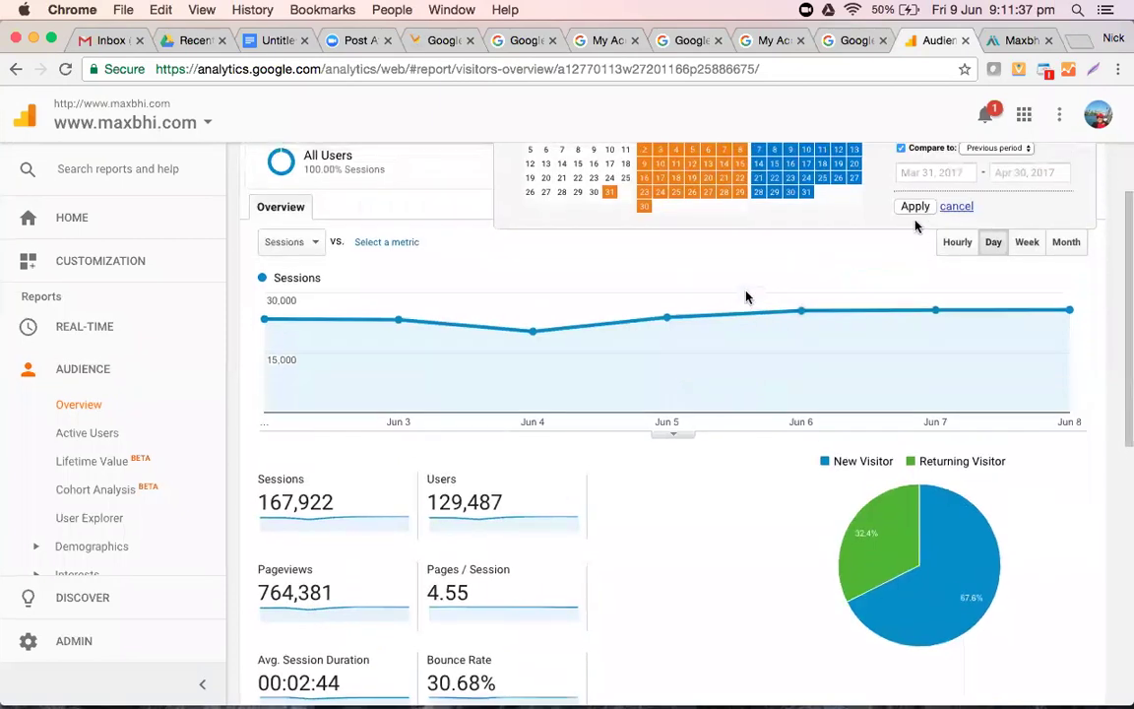
- Apply May 2017 vs previous period and review changes: sessions +11.04%, users +10.10%, pageviews +15.13%
{"action": "left_click", "coordinate": [915, 209]}
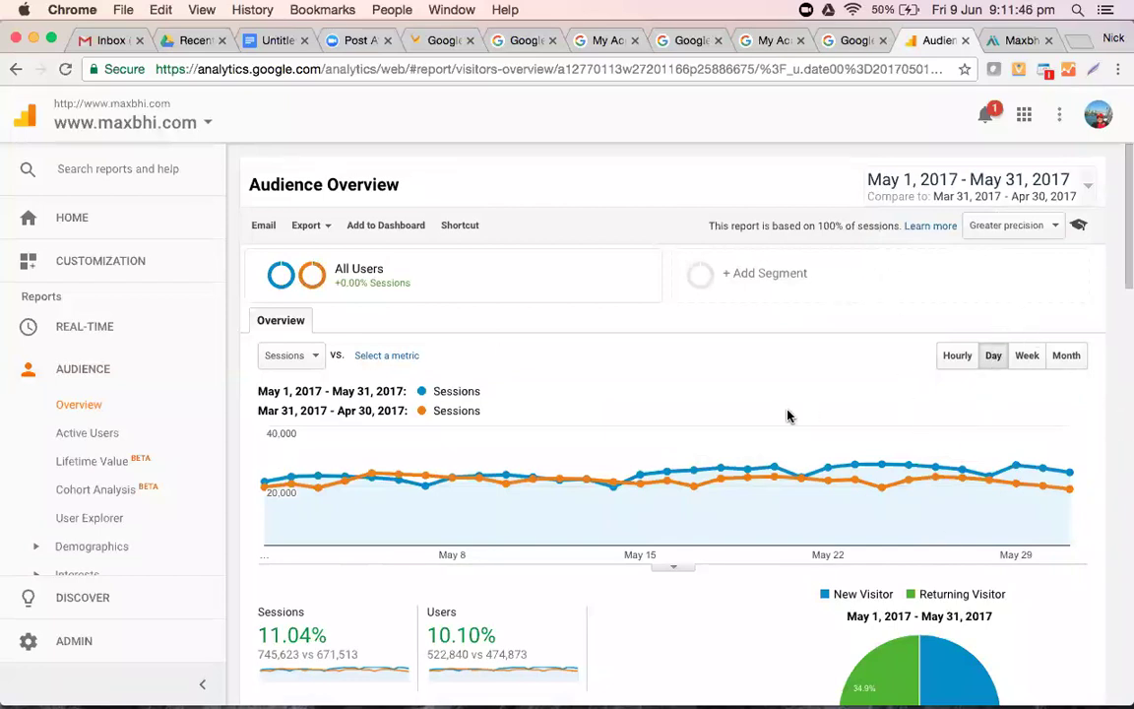
{"action": "scroll", "coordinate": [787, 413], "scroll_direction": "down", "scroll_amount": 3}
{"action": "scroll", "coordinate": [787, 416], "scroll_direction": "down", "scroll_amount": 2}
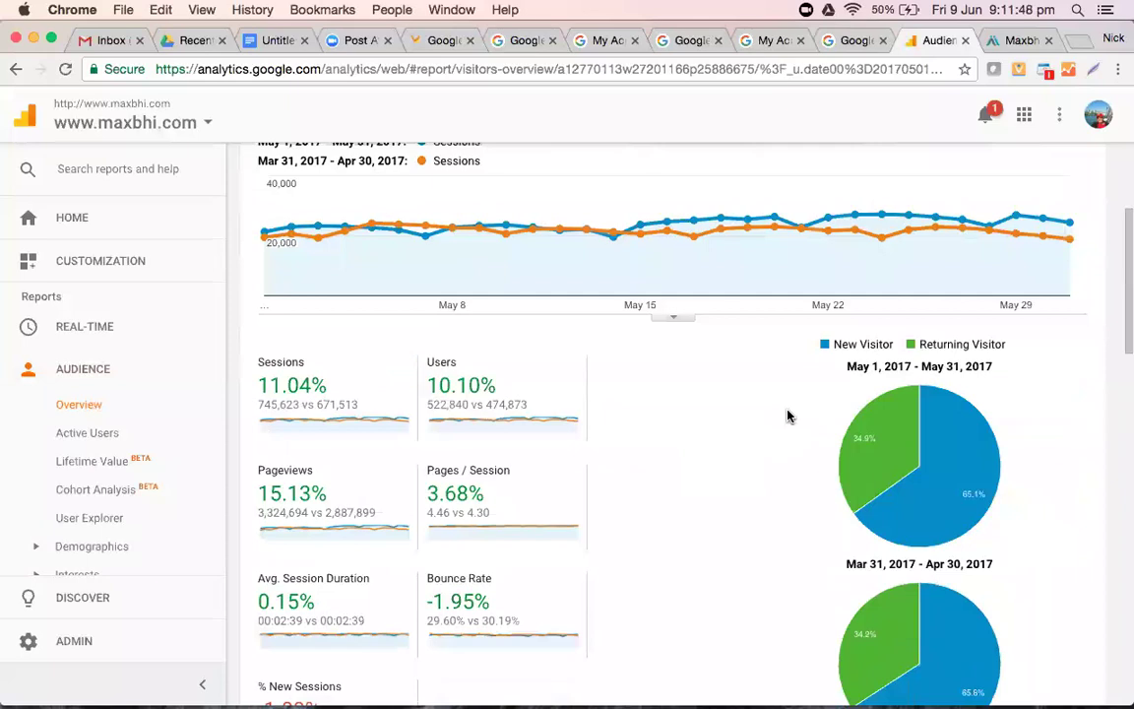
{"action": "scroll", "coordinate": [766, 394], "scroll_direction": "up", "scroll_amount": 5}
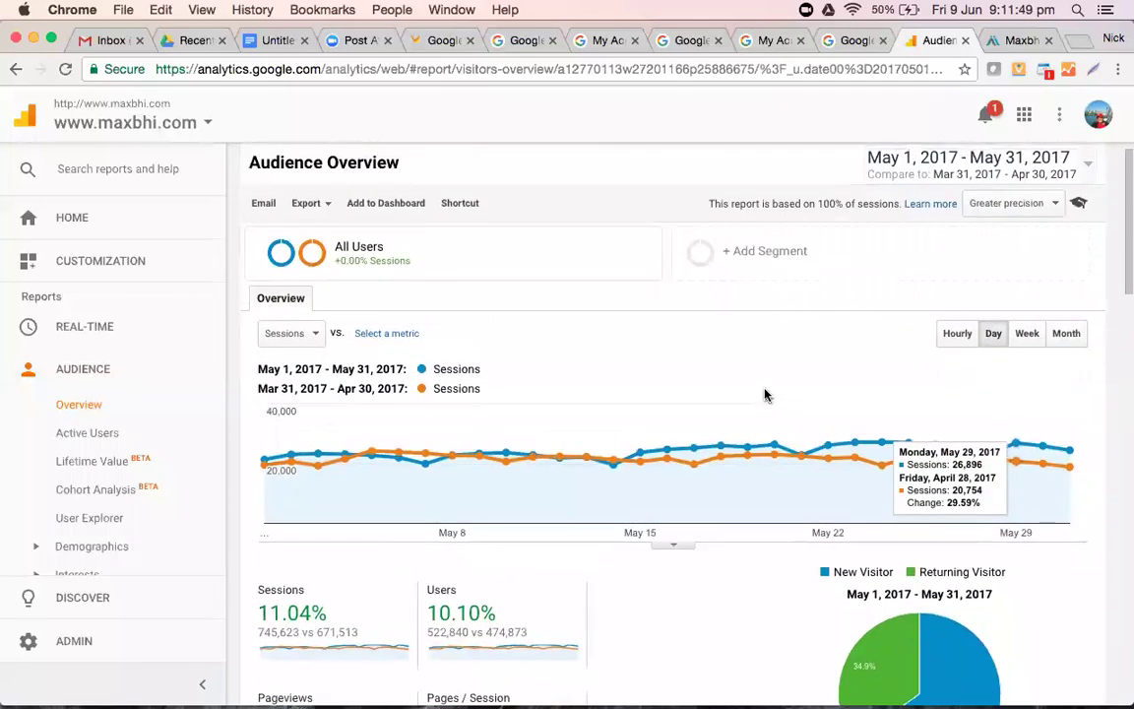
{"action": "scroll", "coordinate": [766, 395], "scroll_direction": "down", "scroll_amount": 2}
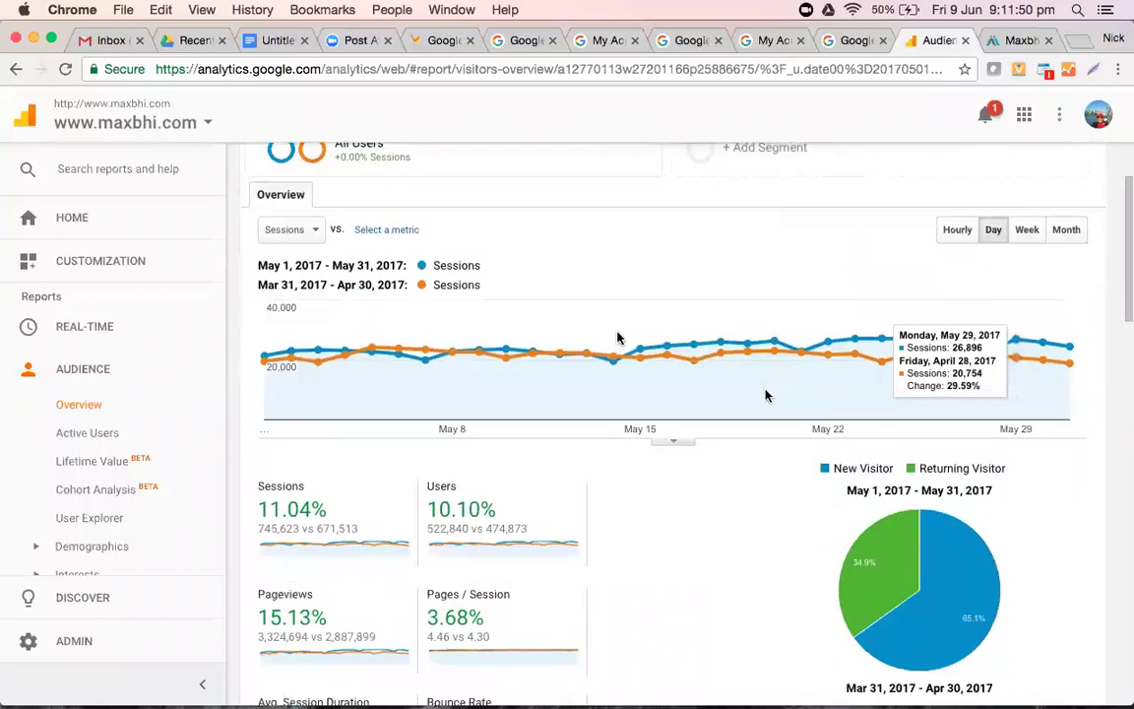
{"action": "scroll", "coordinate": [766, 395], "scroll_direction": "down", "scroll_amount": 1}
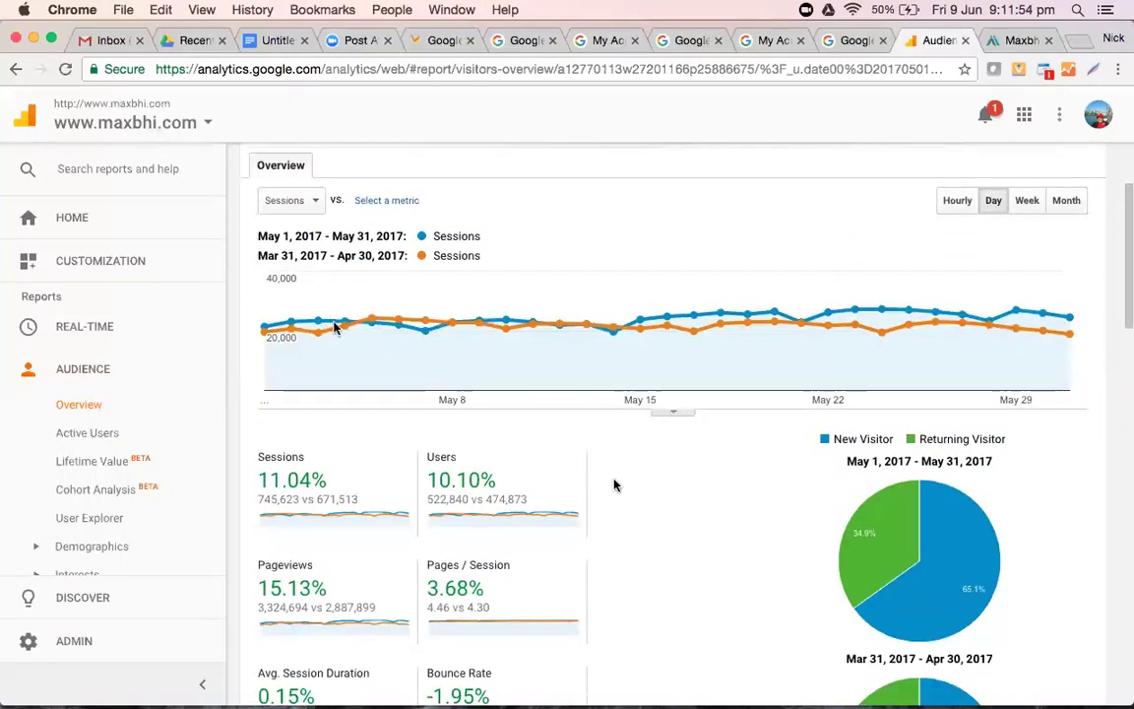
{"action": "scroll", "coordinate": [613, 484], "scroll_direction": "down", "scroll_amount": 5}
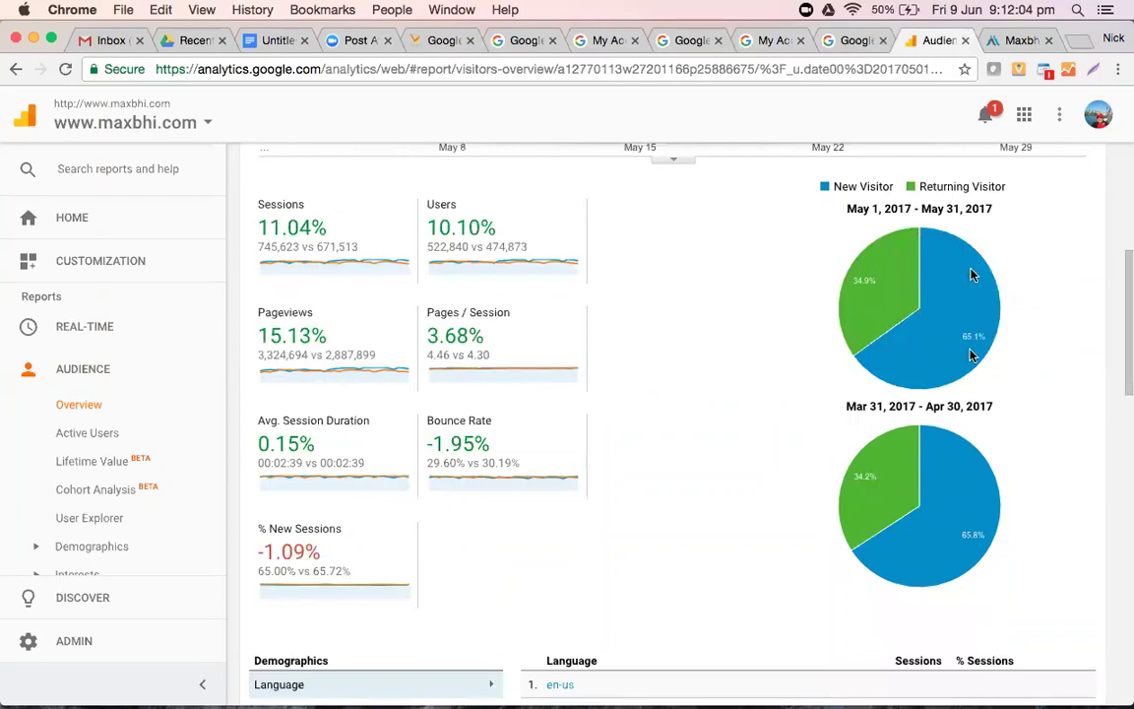
{"action": "scroll", "coordinate": [968, 358], "scroll_direction": "down", "scroll_amount": 5}
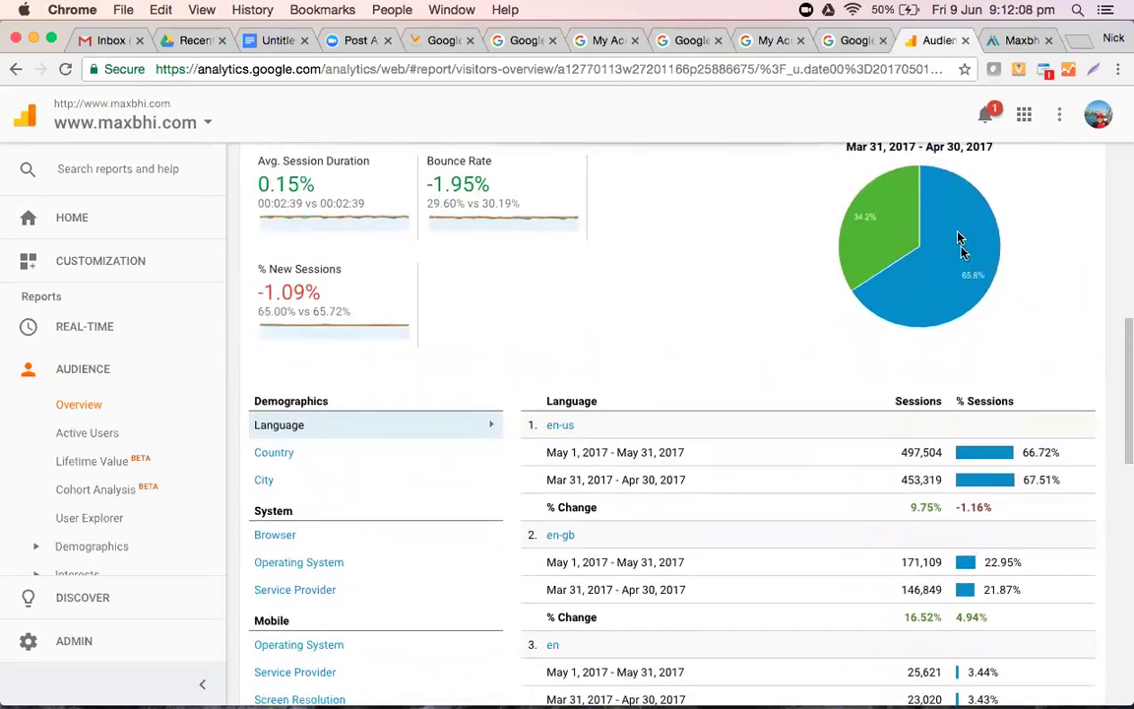
{"action": "scroll", "coordinate": [784, 286], "scroll_direction": "up", "scroll_amount": 3}
{"action": "scroll", "coordinate": [782, 287], "scroll_direction": "up", "scroll_amount": 8}
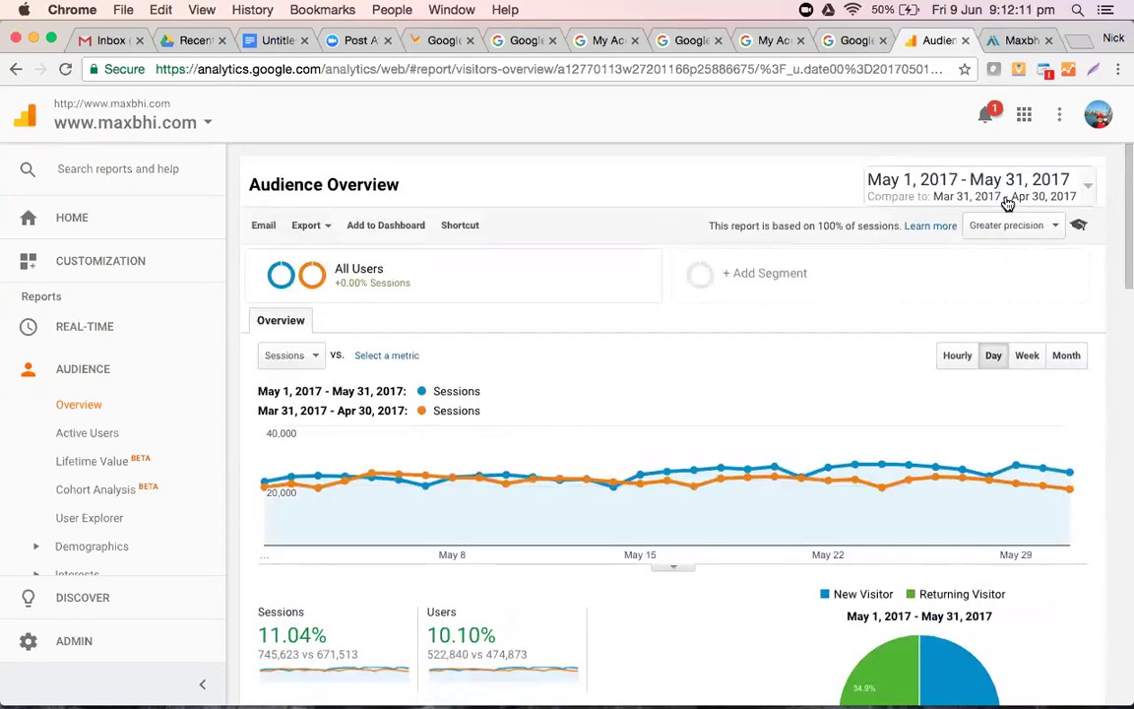
- Apply the Last week preset, May 28–Jun 3, 2017, with comparison turned off
{"action": "left_click", "coordinate": [1006, 199]}
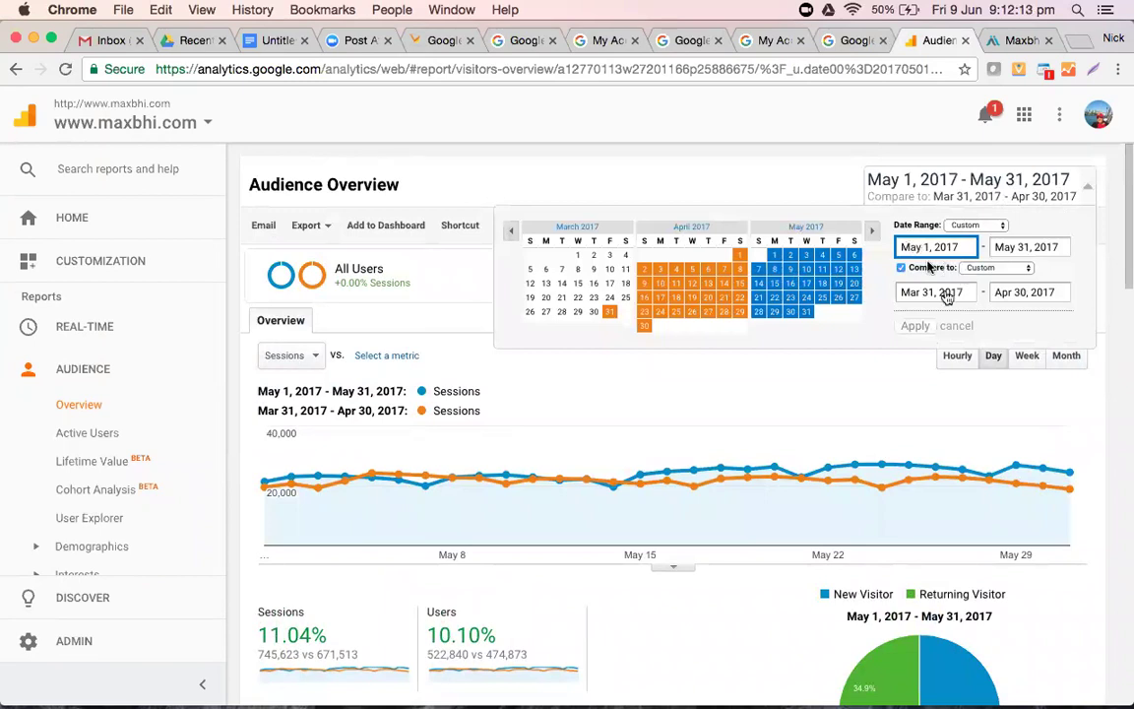
{"action": "left_click", "coordinate": [903, 268]}
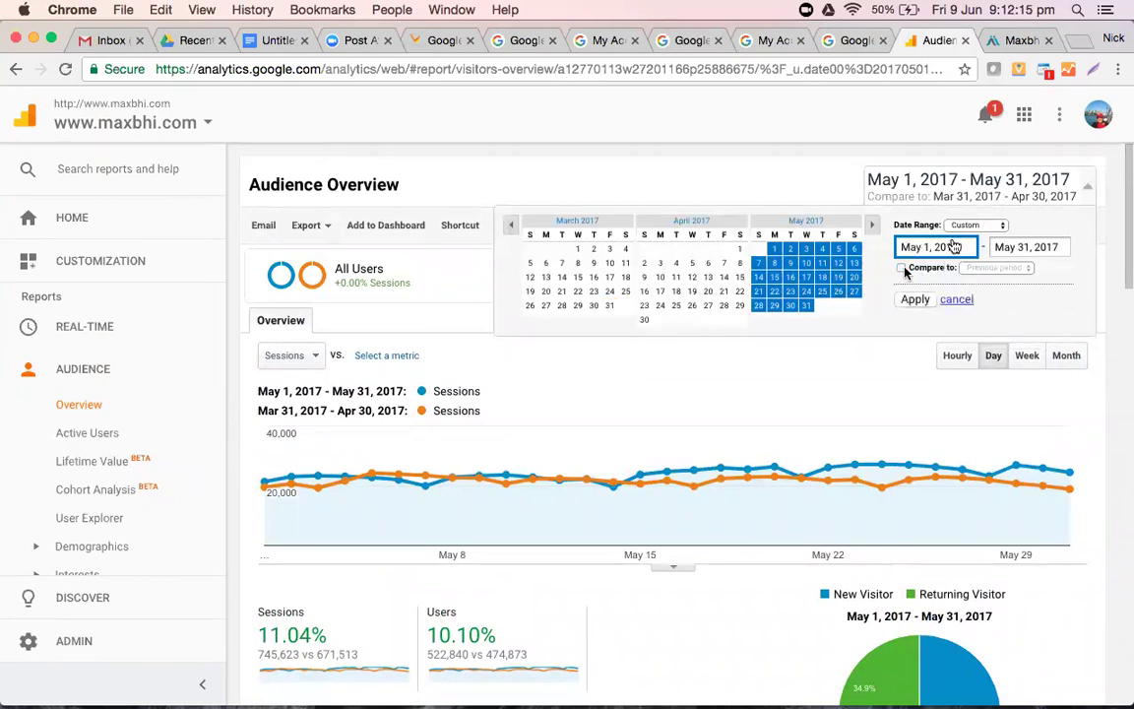
{"action": "left_click", "coordinate": [966, 226]}
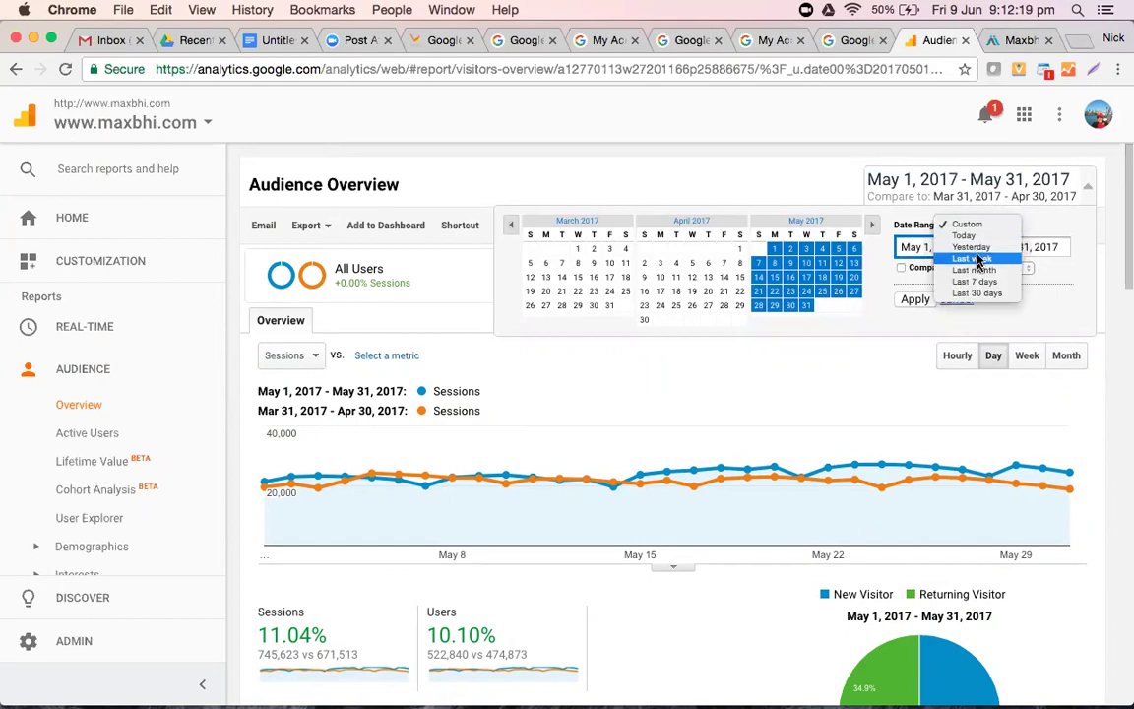
{"action": "left_click", "coordinate": [979, 258]}
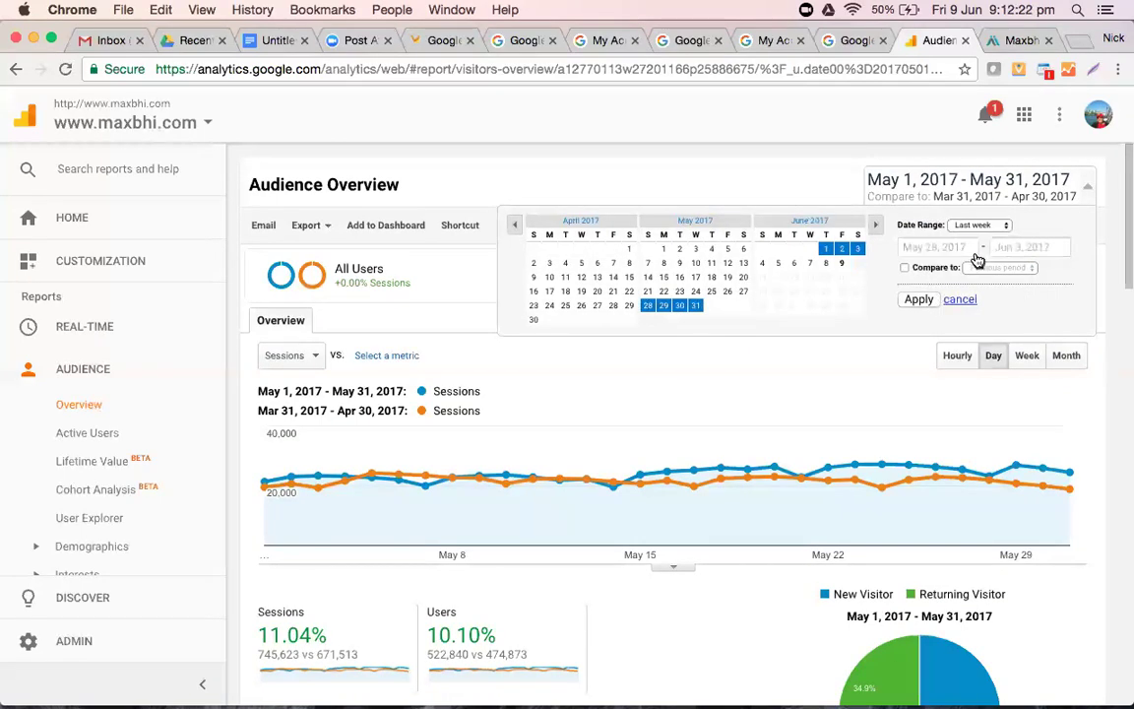
{"action": "left_click", "coordinate": [963, 227]}
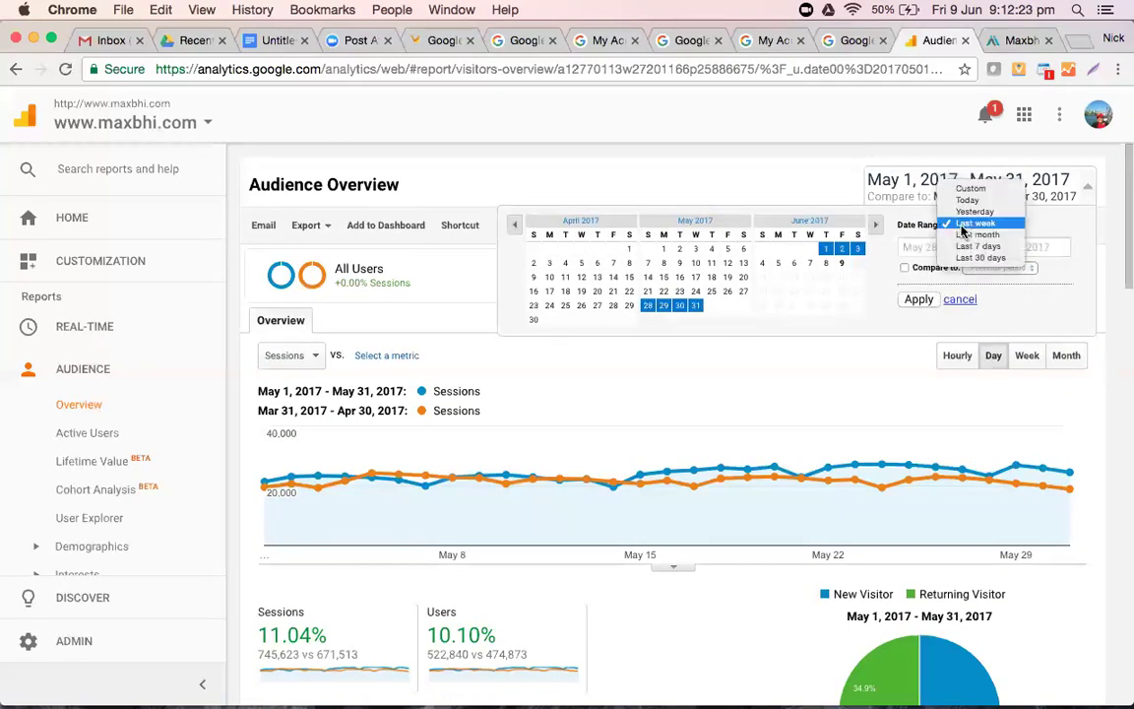
{"action": "left_click", "coordinate": [1032, 230]}
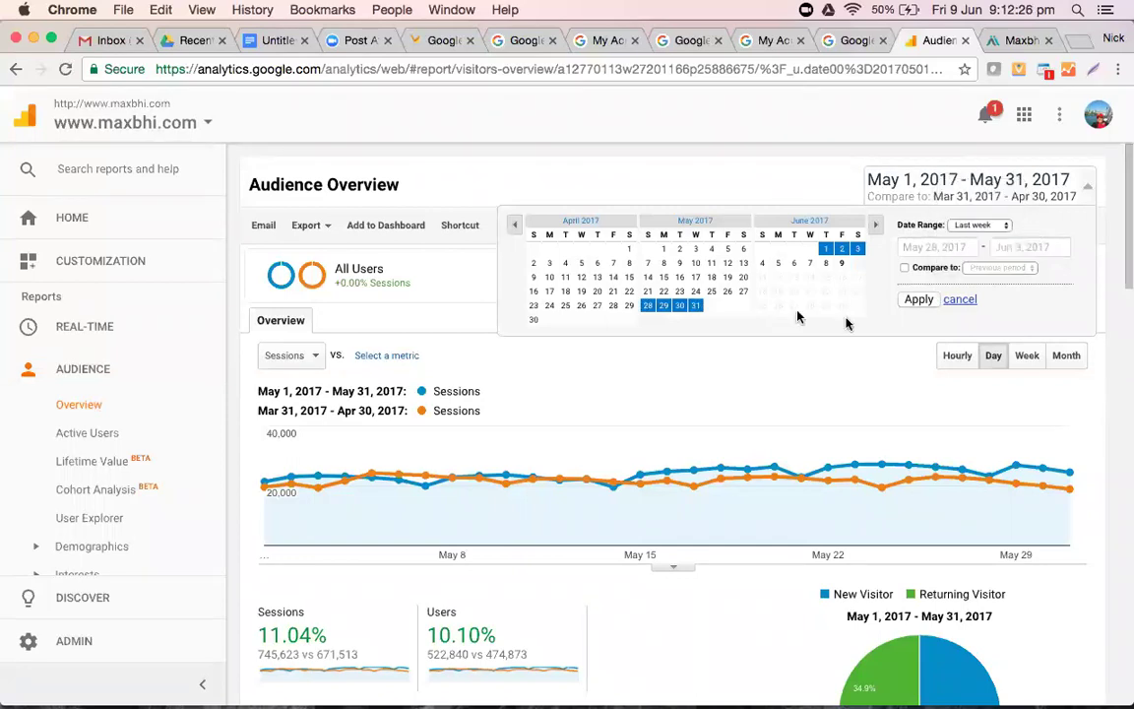
{"action": "left_click", "coordinate": [925, 302]}
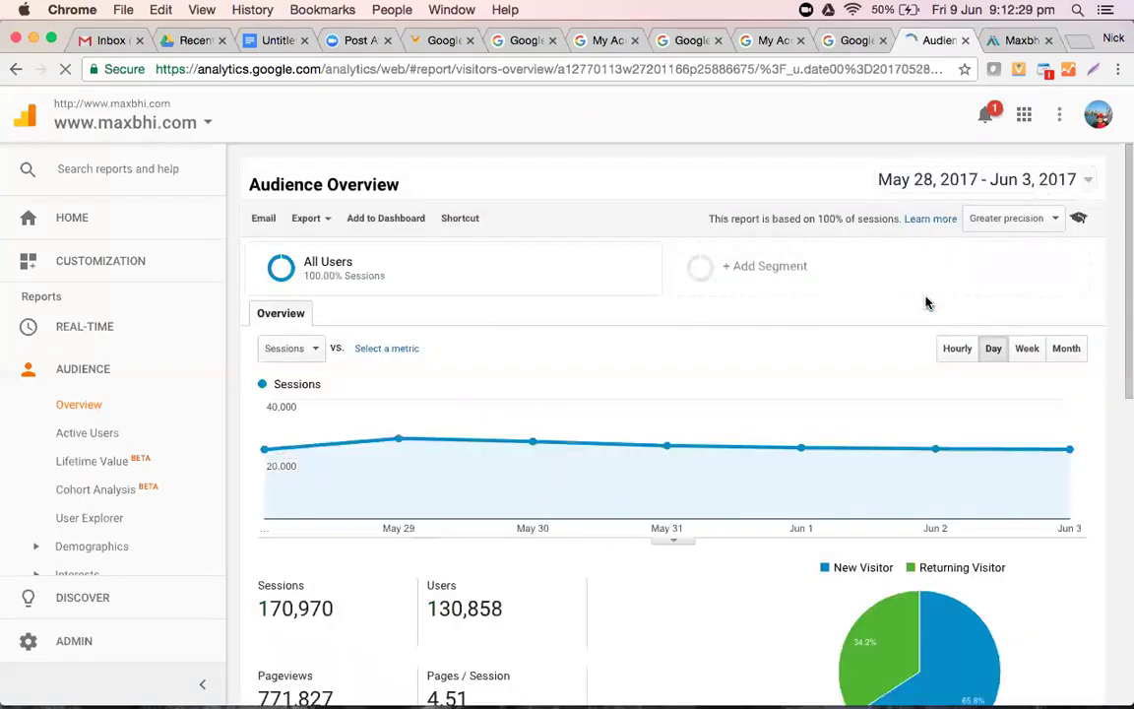
{"action": "scroll", "coordinate": [579, 486], "scroll_direction": "down", "scroll_amount": 5}
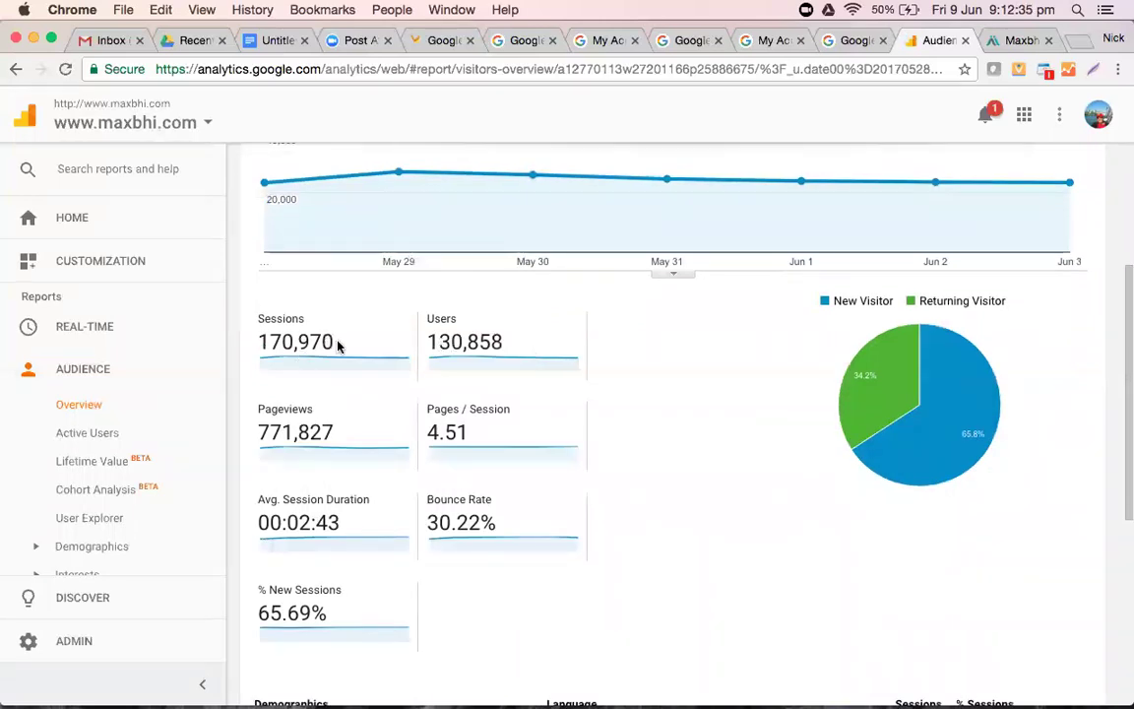
{"action": "left_click_drag", "start_coordinate": [338, 345], "coordinate": [245, 342]}
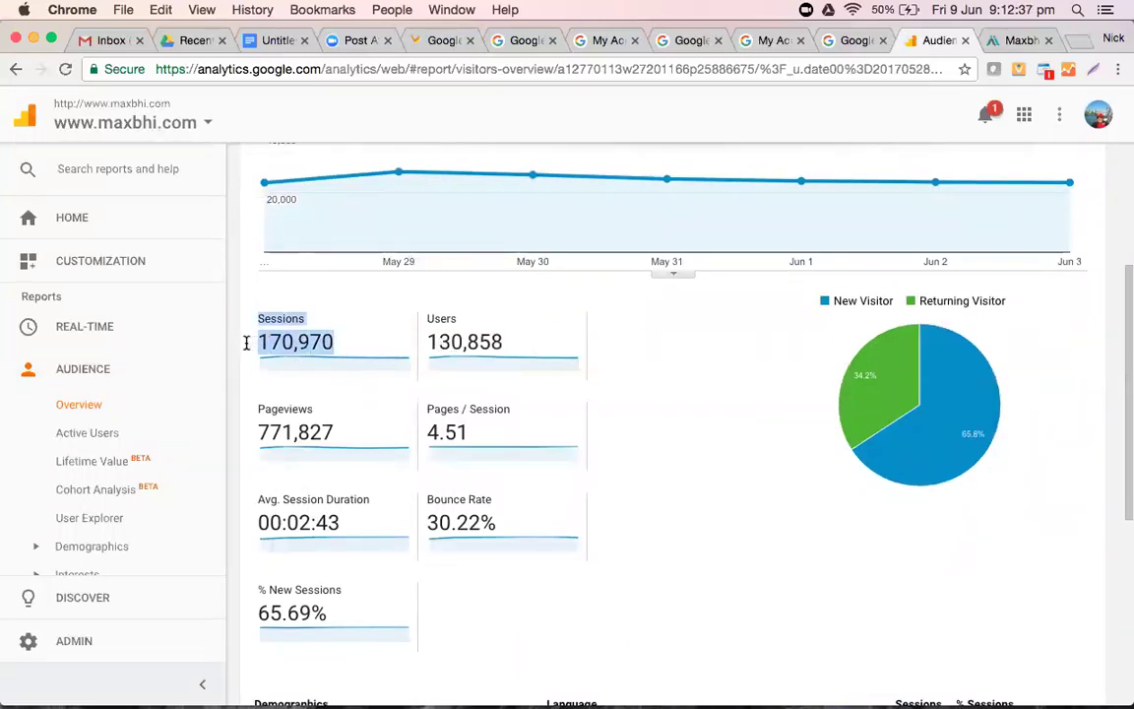
{"action": "left_click", "coordinate": [348, 356]}
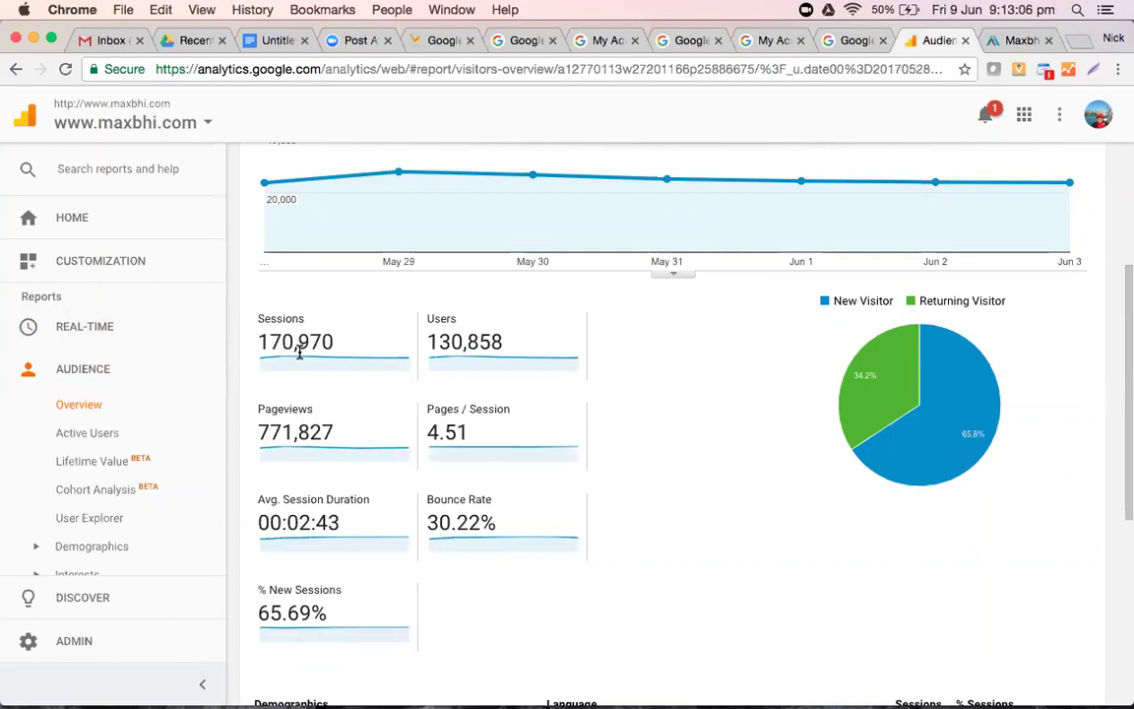
{"action": "left_click", "coordinate": [356, 343]}
{"action": "left_click_drag", "start_coordinate": [356, 344], "coordinate": [261, 341]}
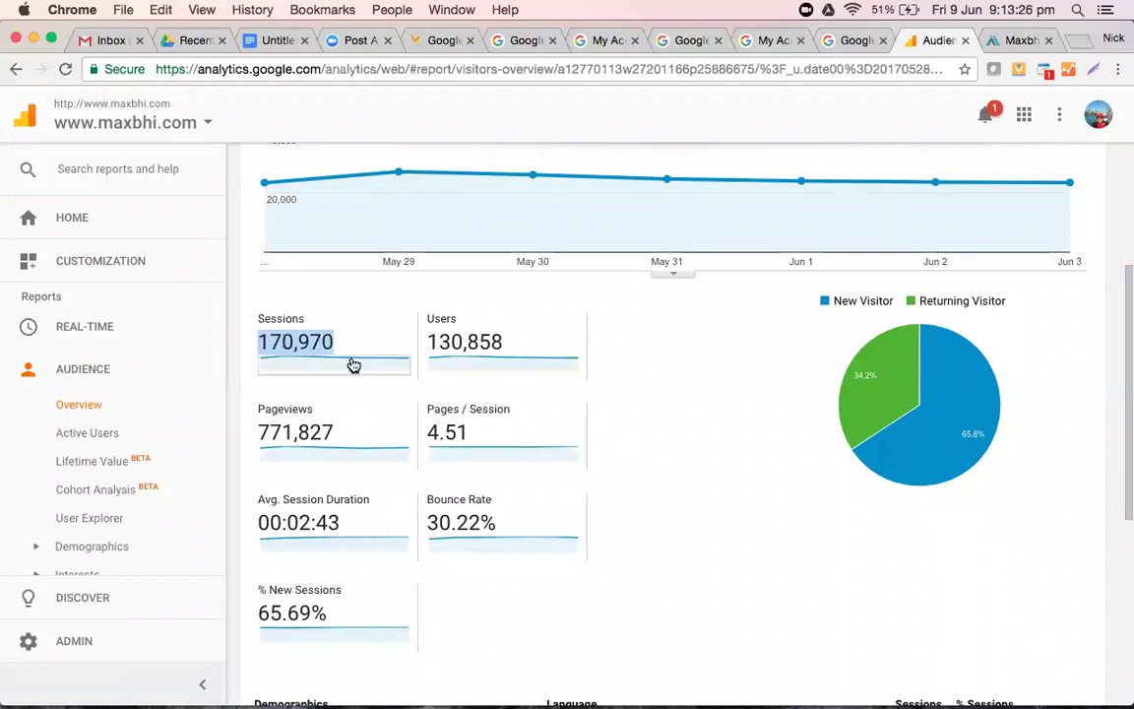
{"action": "left_click", "coordinate": [357, 346]}
{"action": "double_click", "coordinate": [481, 332]}
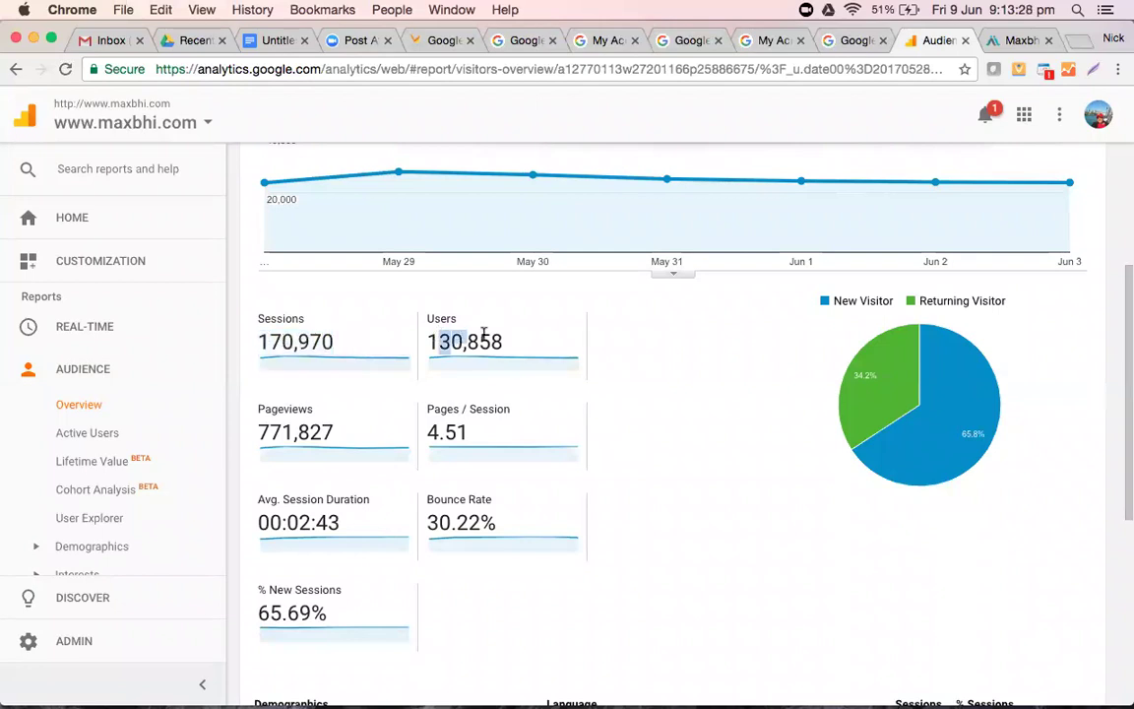
{"action": "left_click", "coordinate": [286, 362]}
{"action": "left_click_drag", "start_coordinate": [286, 363], "coordinate": [245, 332]}
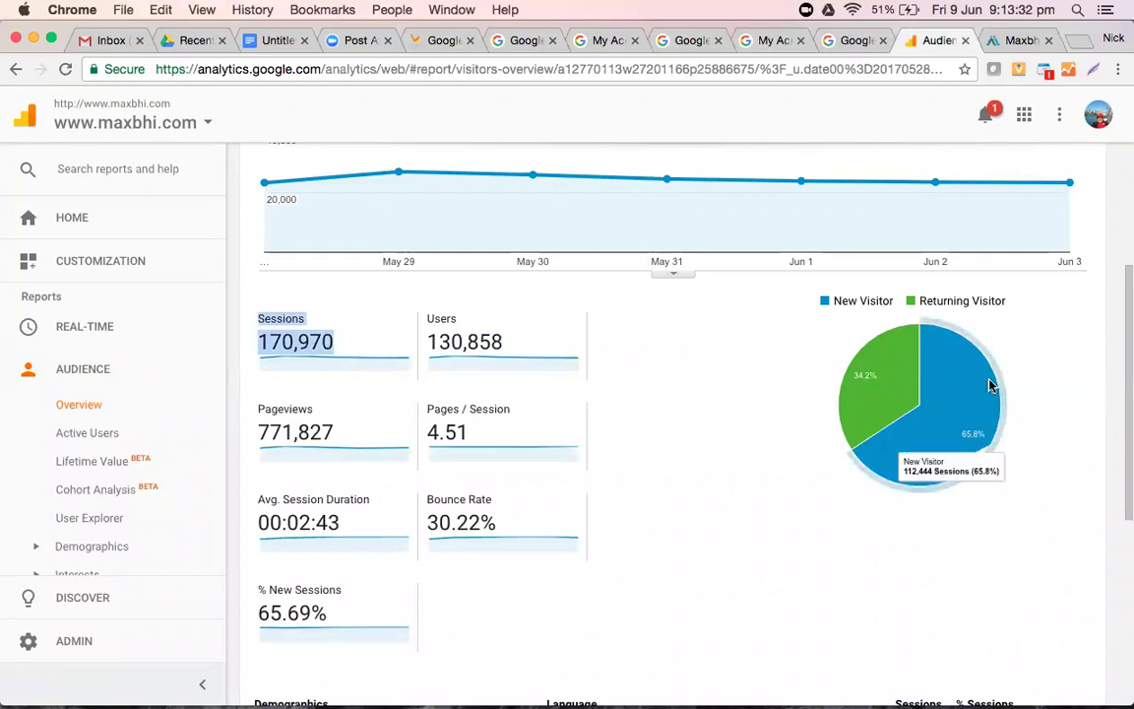
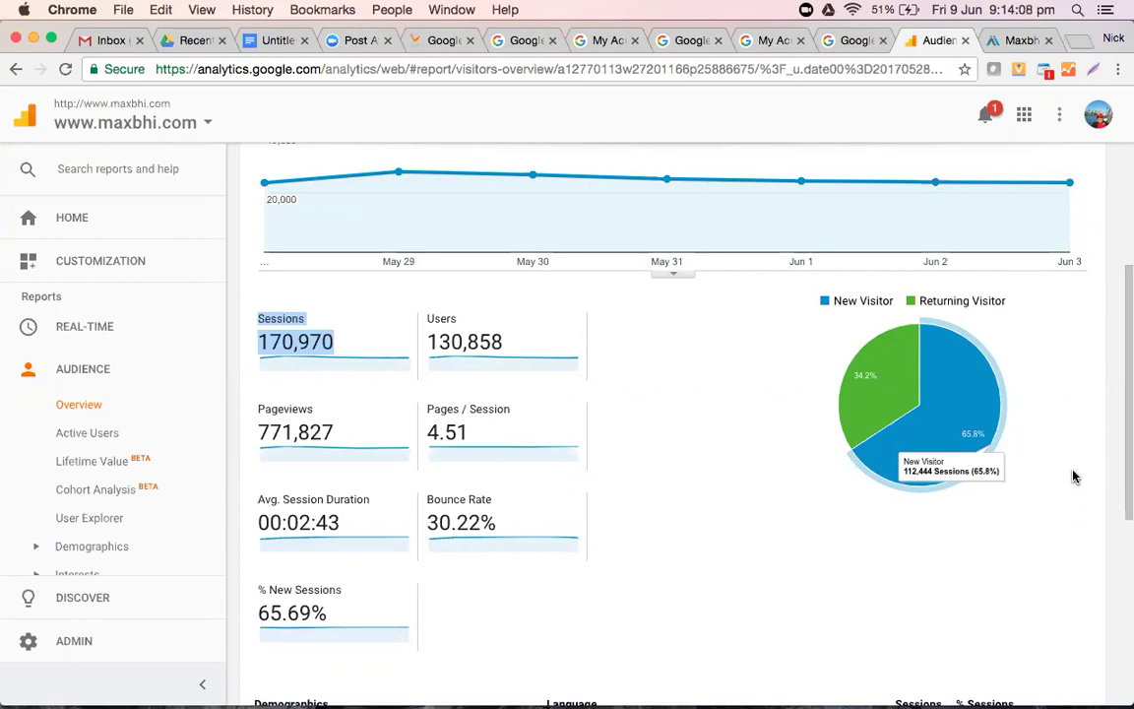
{"action": "scroll", "coordinate": [691, 566], "scroll_direction": "down", "scroll_amount": 2}
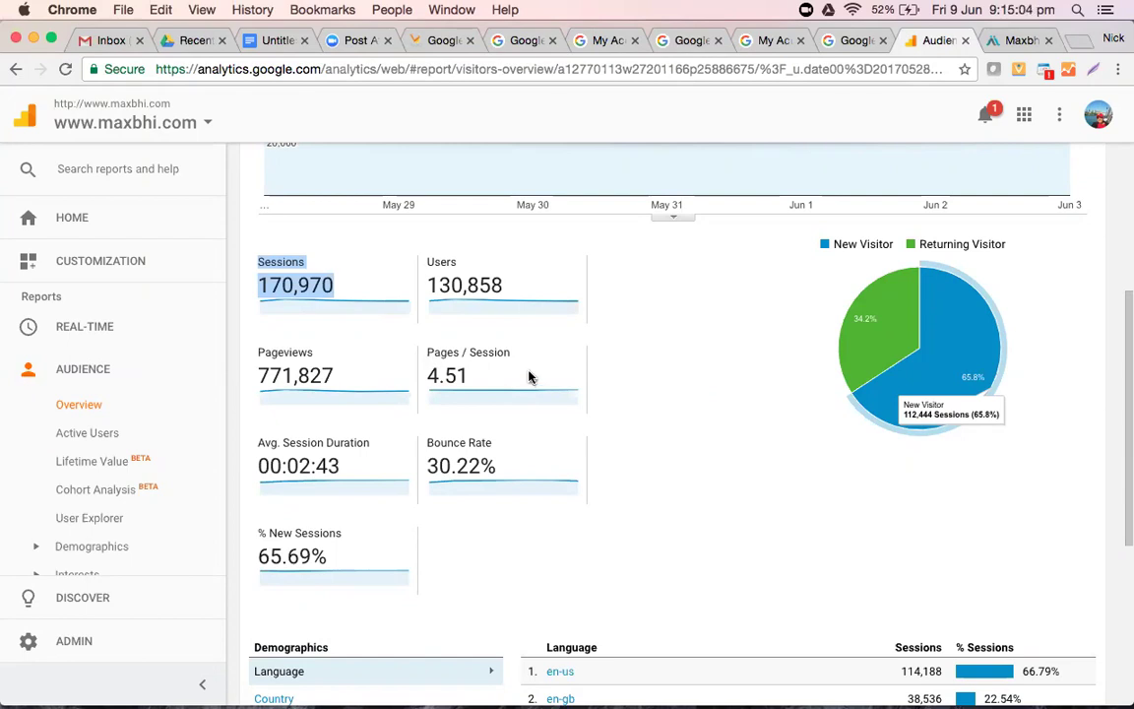
{"action": "scroll", "coordinate": [528, 377], "scroll_direction": "down", "scroll_amount": 1}
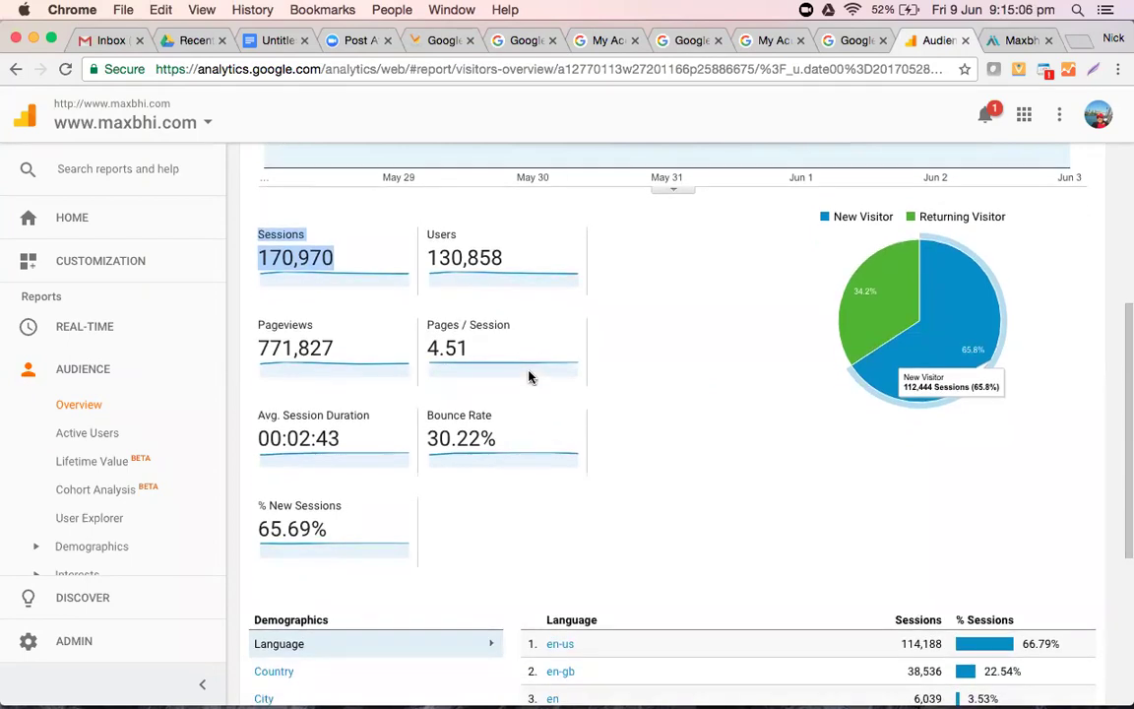
{"action": "scroll", "coordinate": [529, 377], "scroll_direction": "up", "scroll_amount": 1}
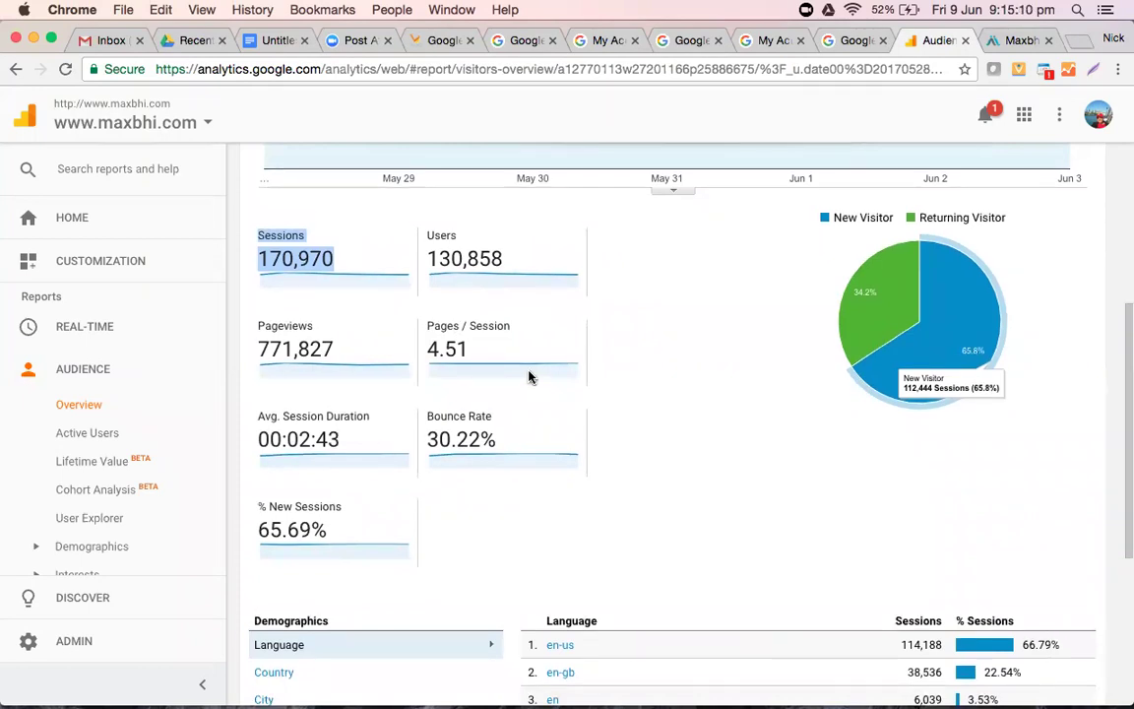
{"action": "left_click", "coordinate": [1005, 54]}
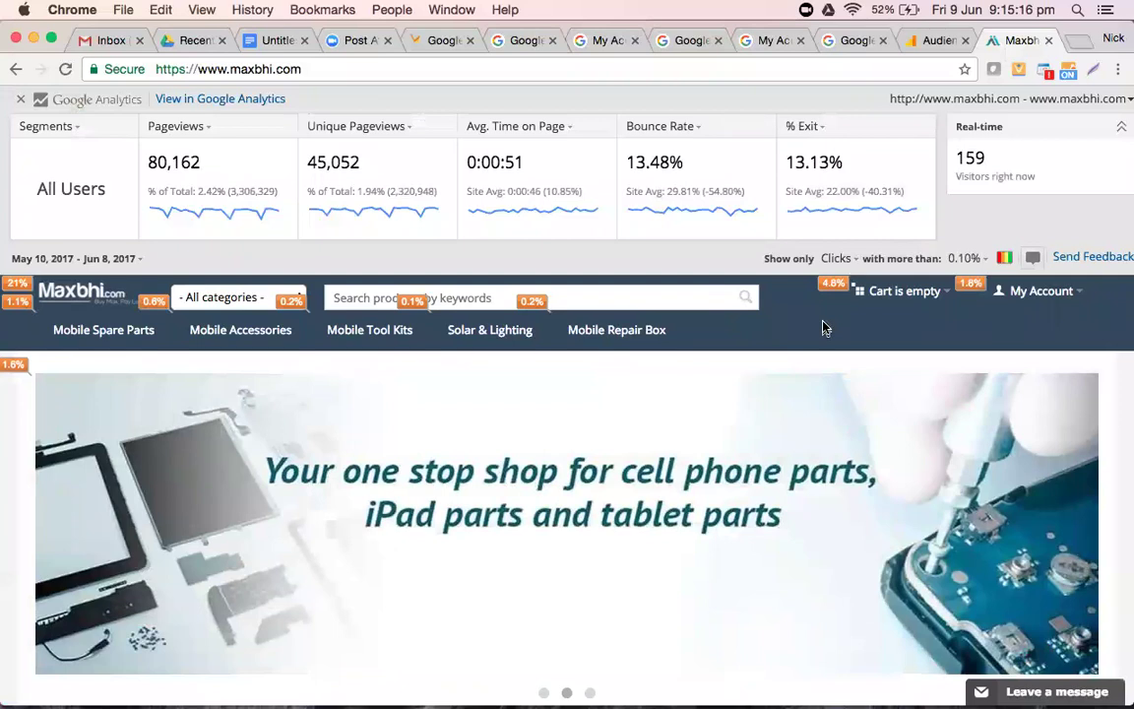
{"action": "left_click", "coordinate": [1049, 40]}
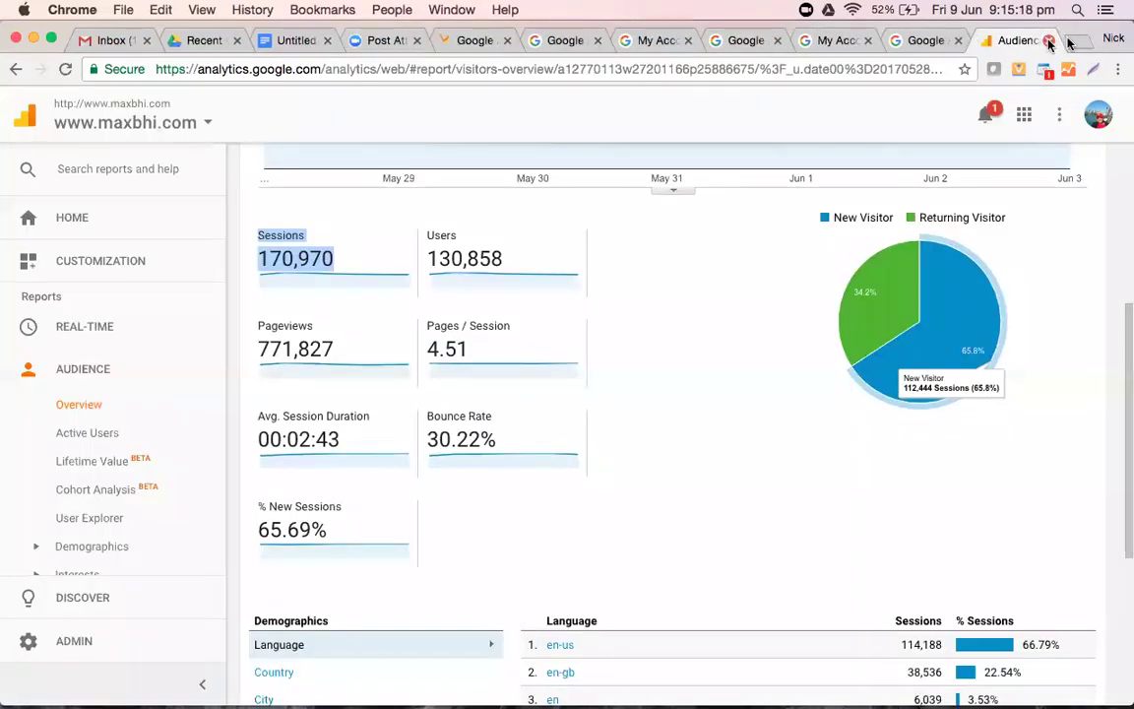
{"action": "left_click", "coordinate": [1075, 41]}
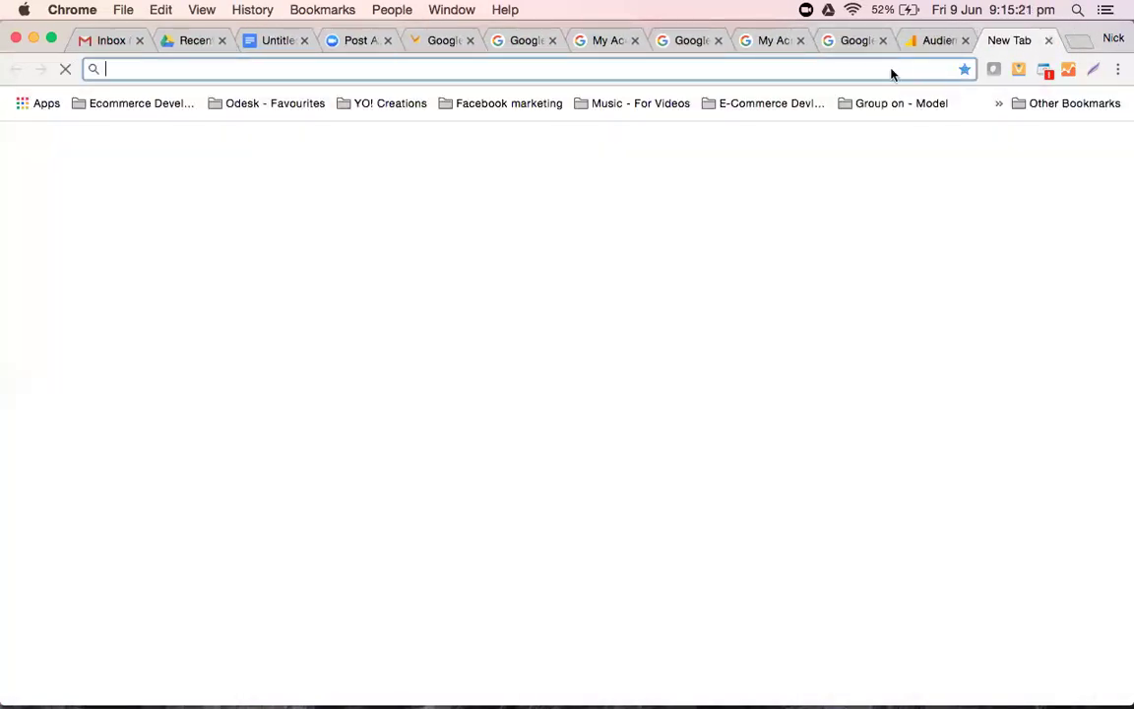
{"action": "type", "text": "www.maxabhi.com"}
{"action": "key", "text": "Return"}
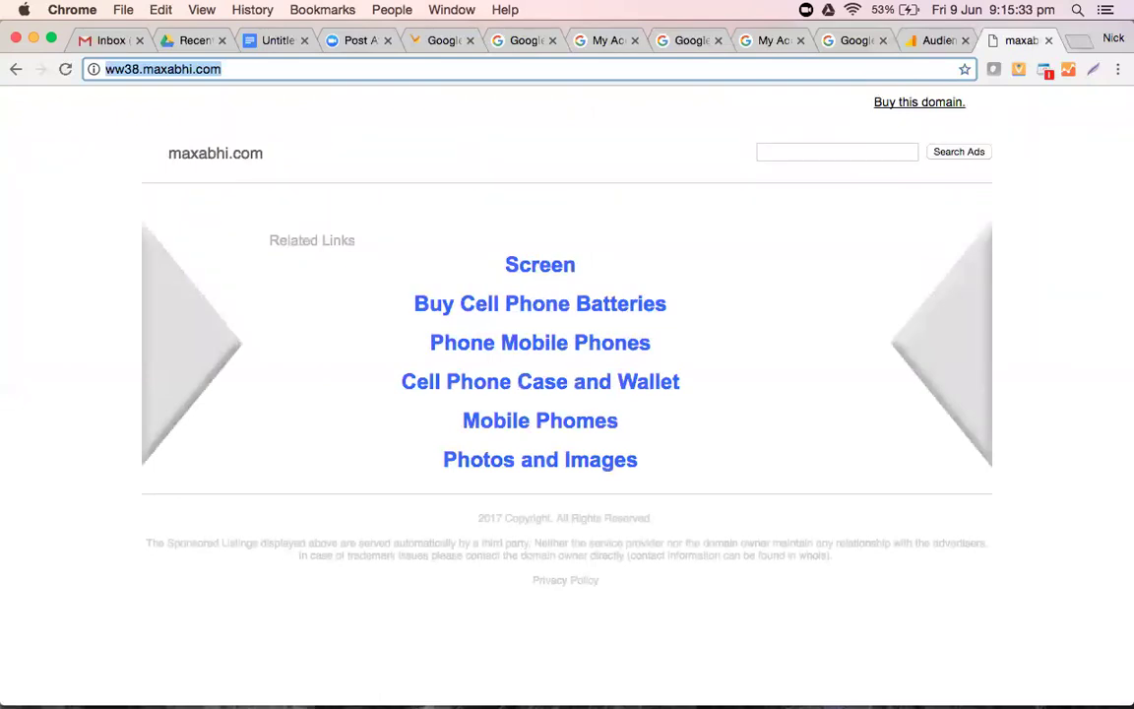
- Correct the address typos, removing the extra letter and fixing the ww38 prefix, and reload
{"action": "left_click", "coordinate": [170, 70]}
{"action": "key", "text": "BackSpace"}
{"action": "key", "text": "Return"}
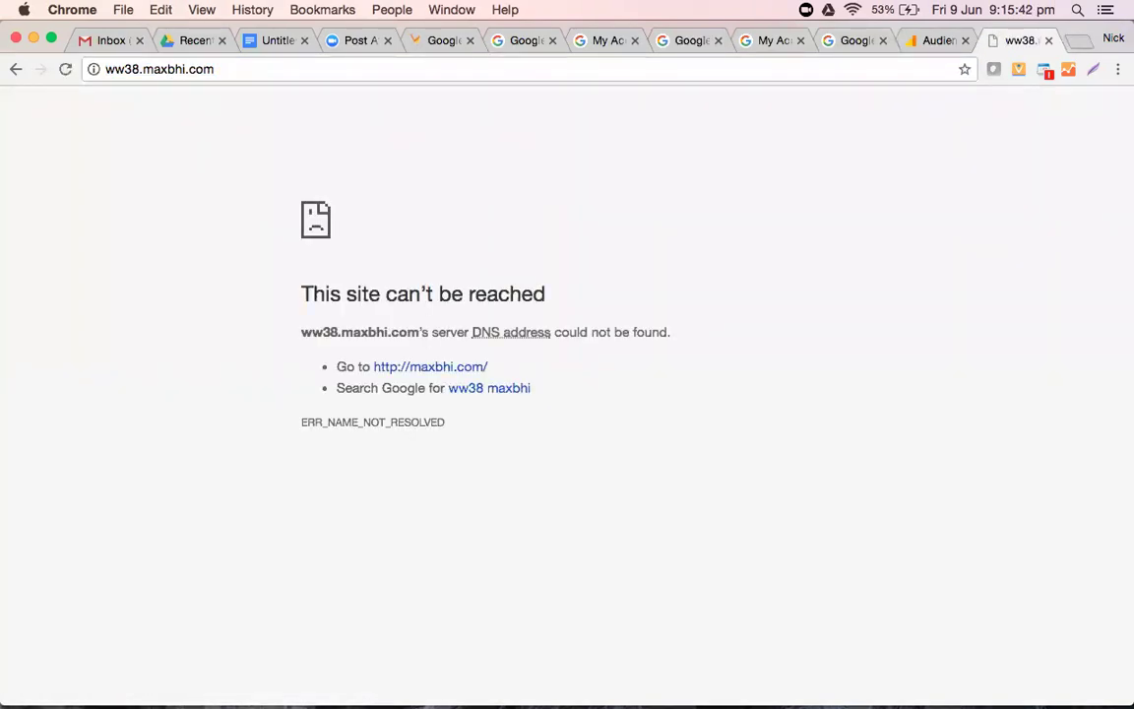
{"action": "left_click", "coordinate": [143, 69]}
{"action": "left_click", "coordinate": [142, 69]}
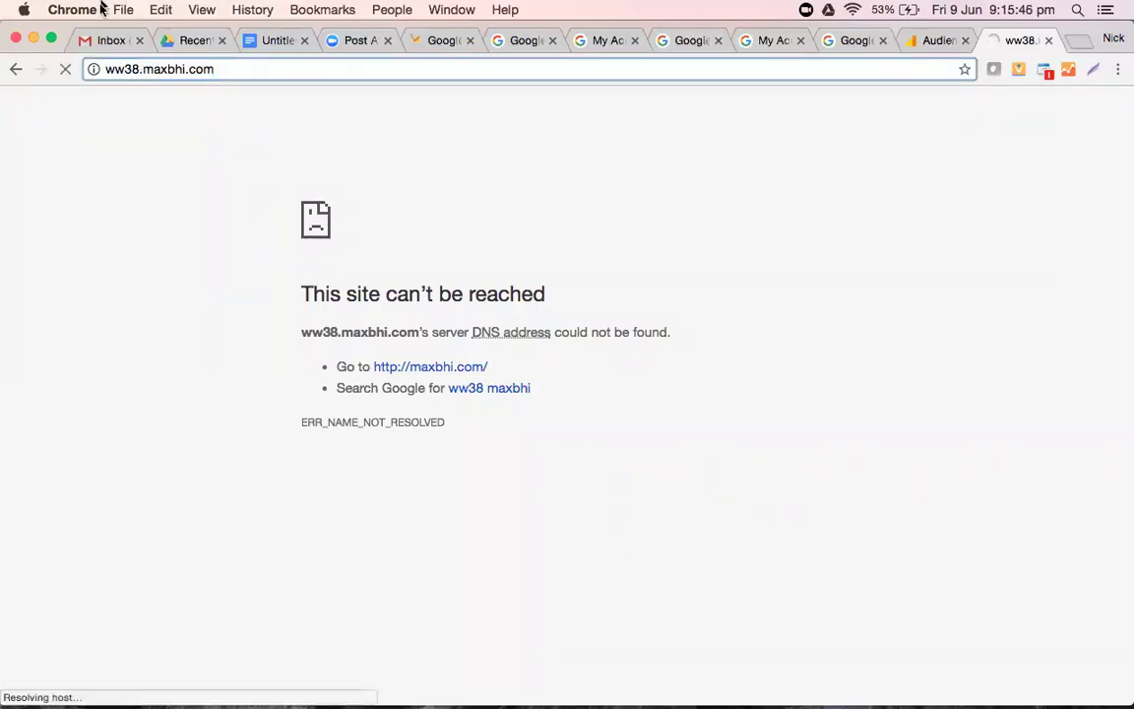
{"action": "key", "text": "BackSpace"}
{"action": "key", "text": "BackSpace"}
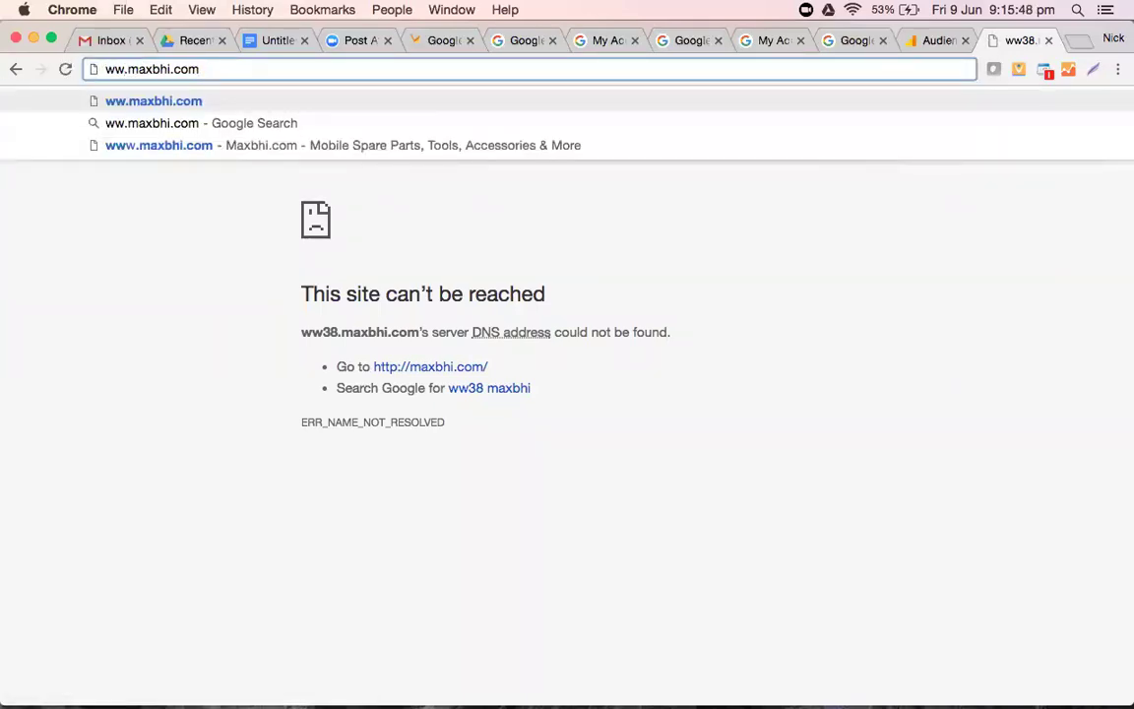
{"action": "type", "text": "w"}
{"action": "key", "text": "Return"}
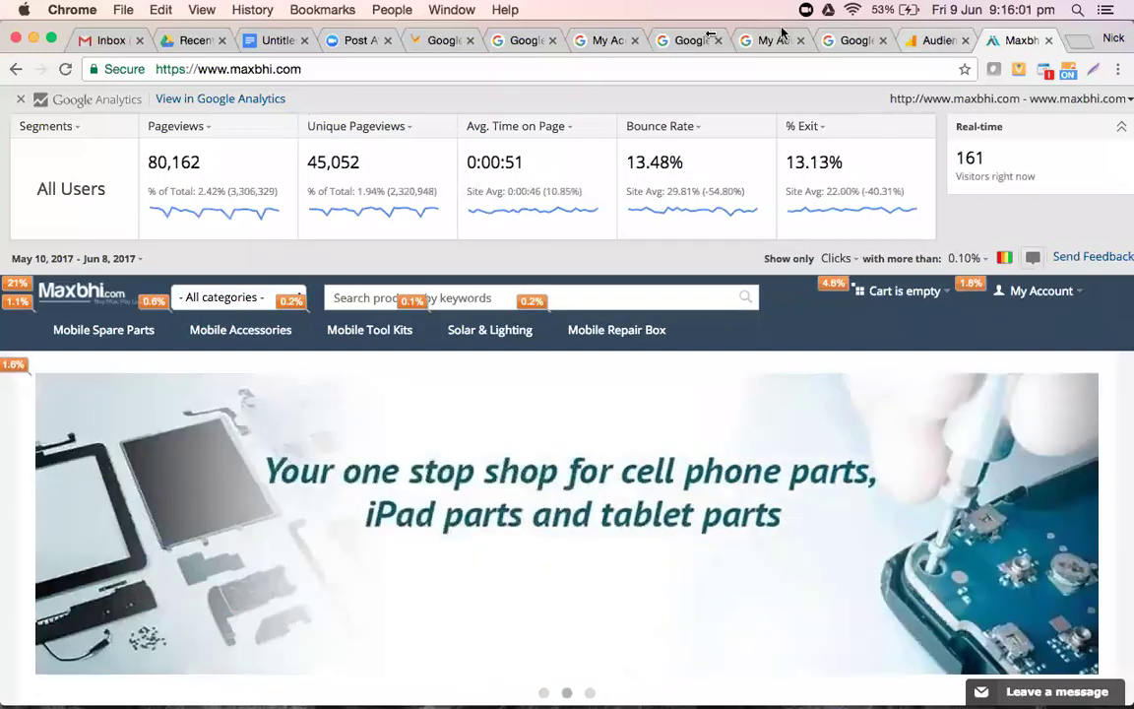
- Look over the maxbhi.com store page, then close its tab to reveal Audience Overview
{"action": "left_click", "coordinate": [866, 47]}
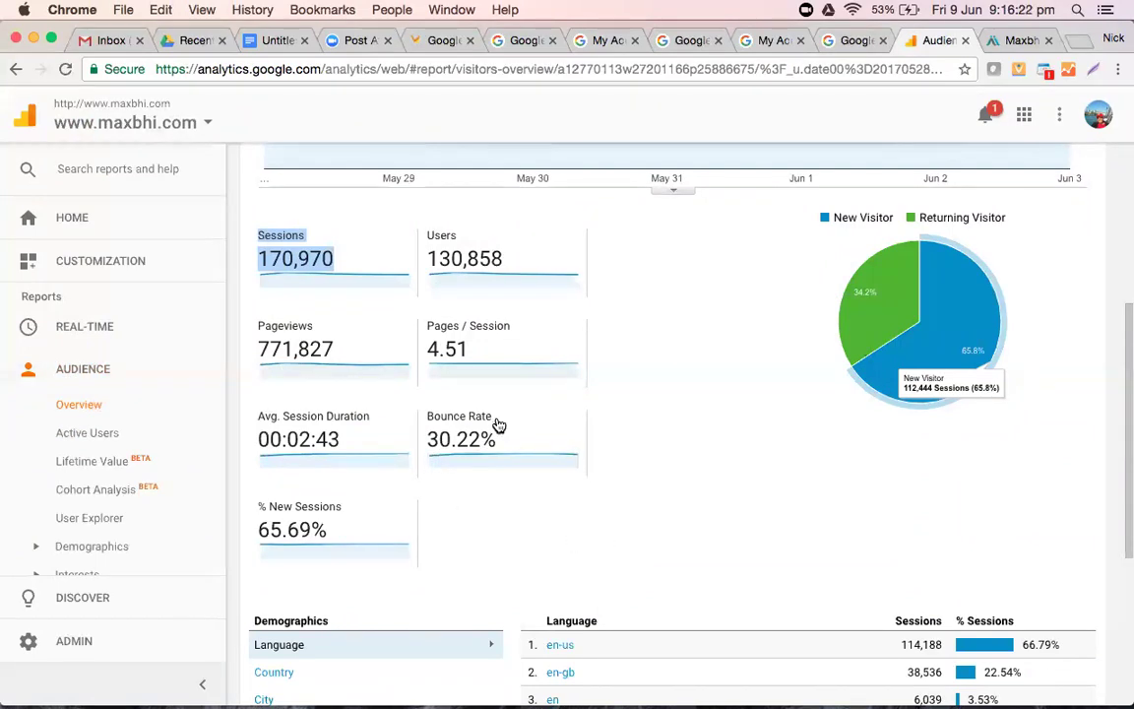
{"action": "left_click", "coordinate": [1023, 40]}
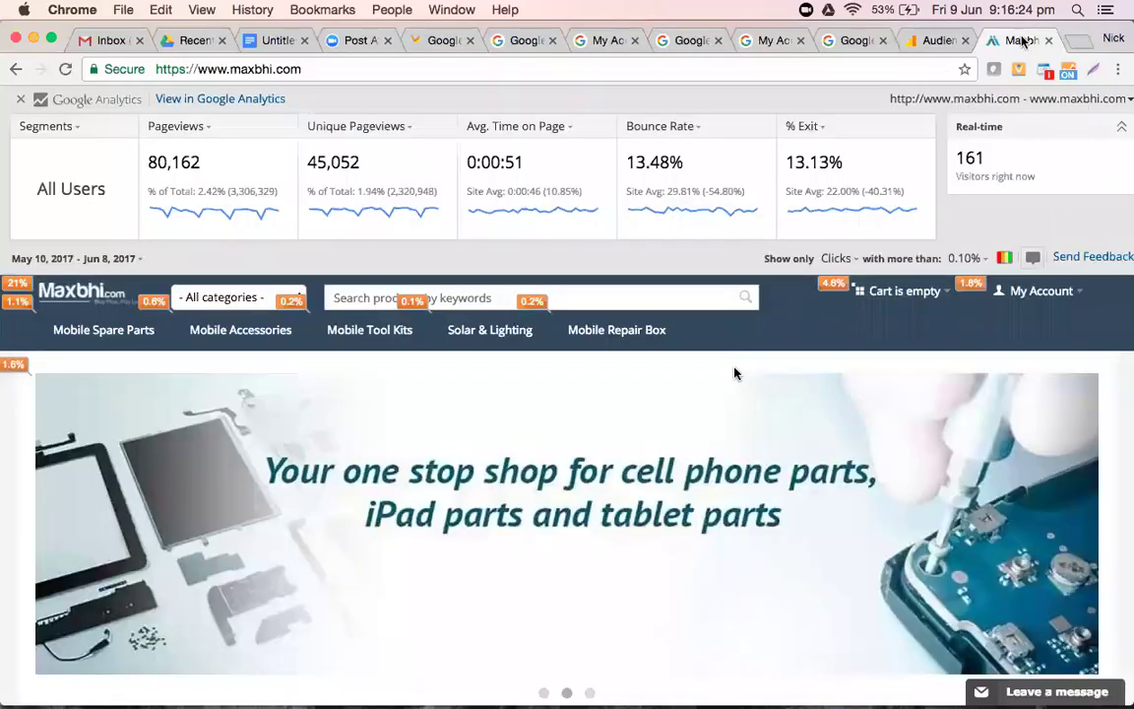
{"action": "scroll", "coordinate": [659, 408], "scroll_direction": "down", "scroll_amount": 5}
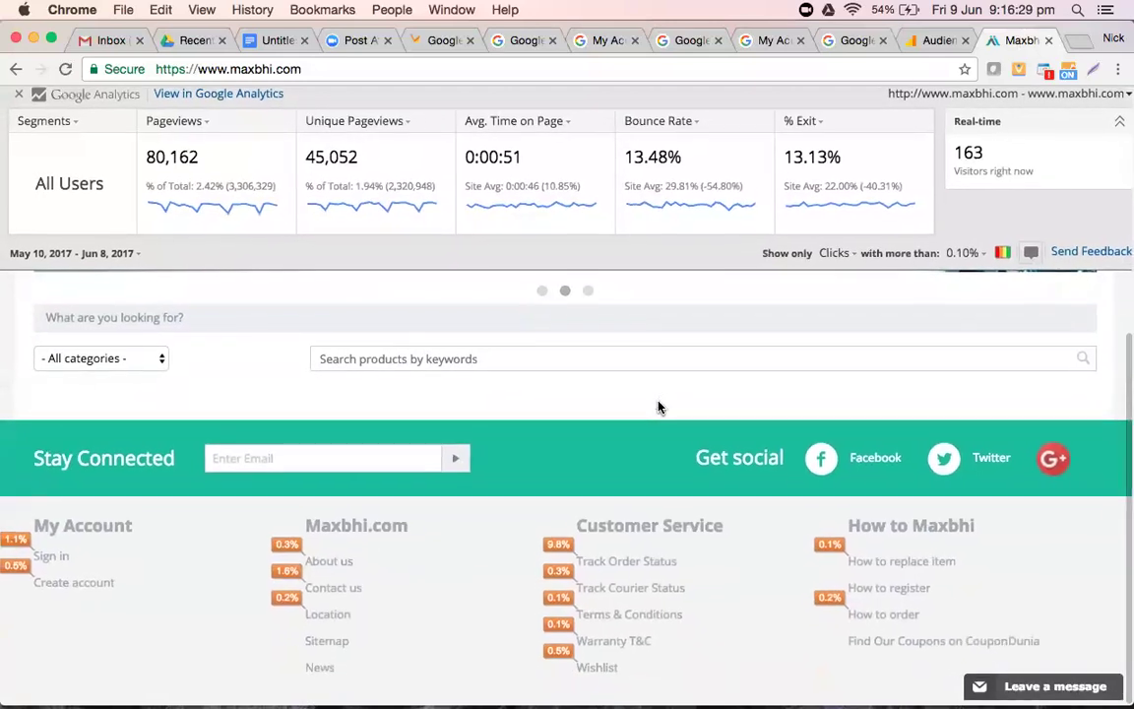
{"action": "scroll", "coordinate": [658, 404], "scroll_direction": "up", "scroll_amount": 10}
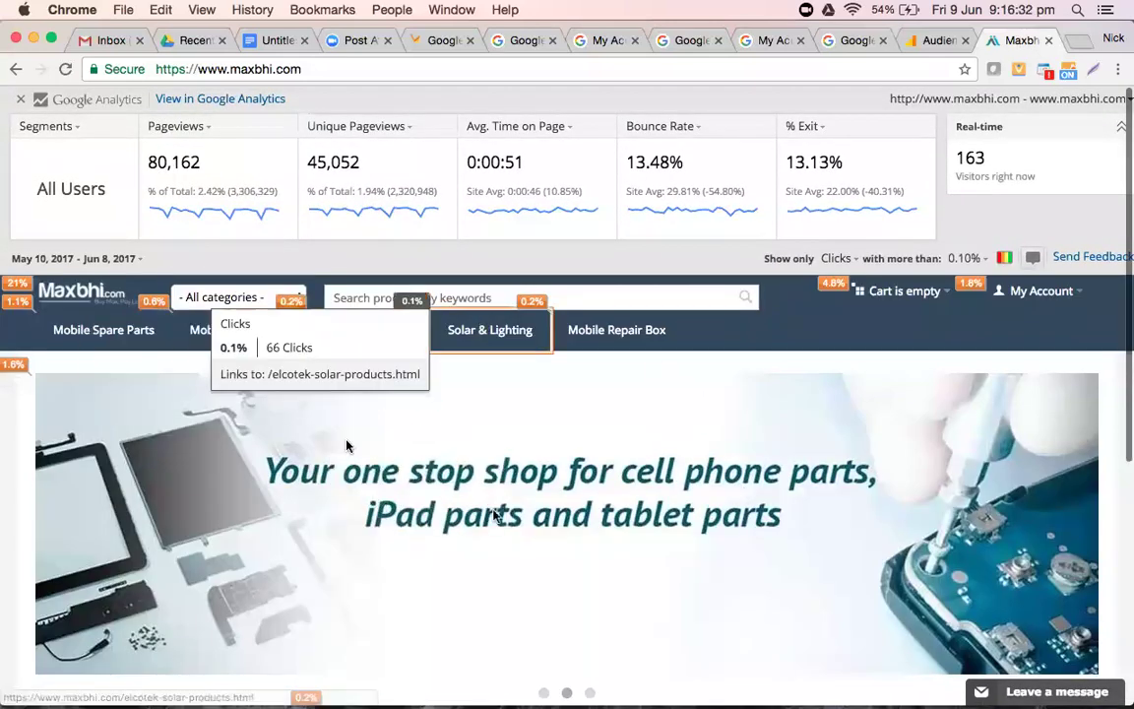
{"action": "left_click", "coordinate": [1049, 40]}
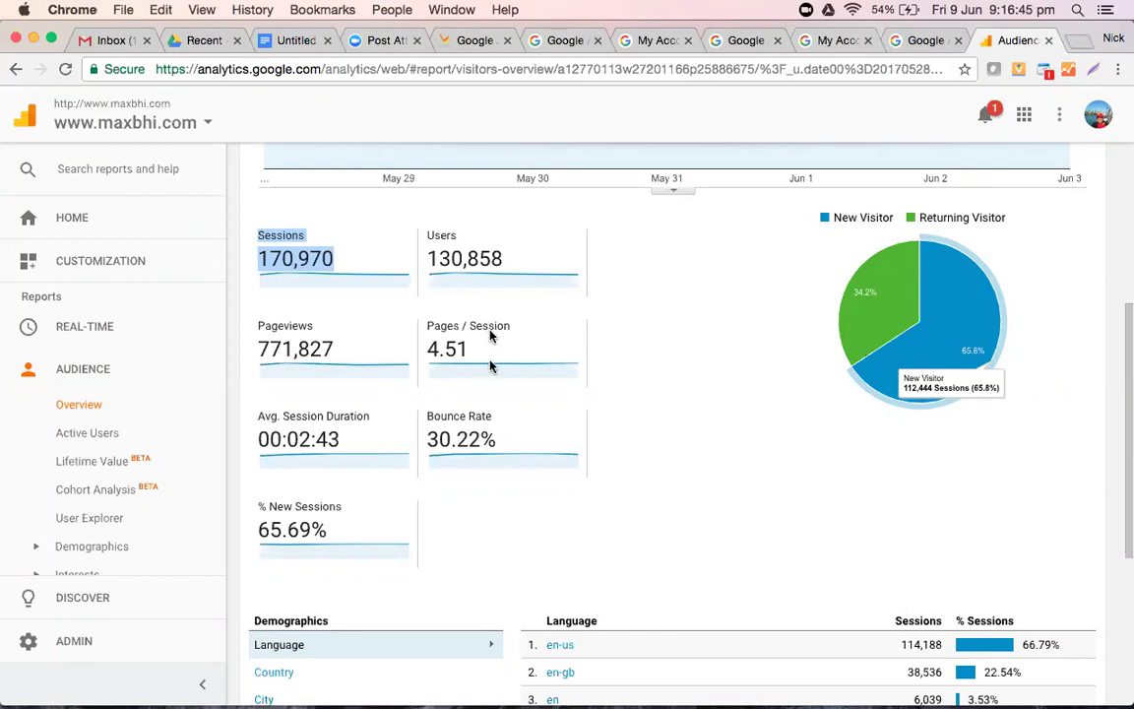
{"action": "key", "text": "super+t"}
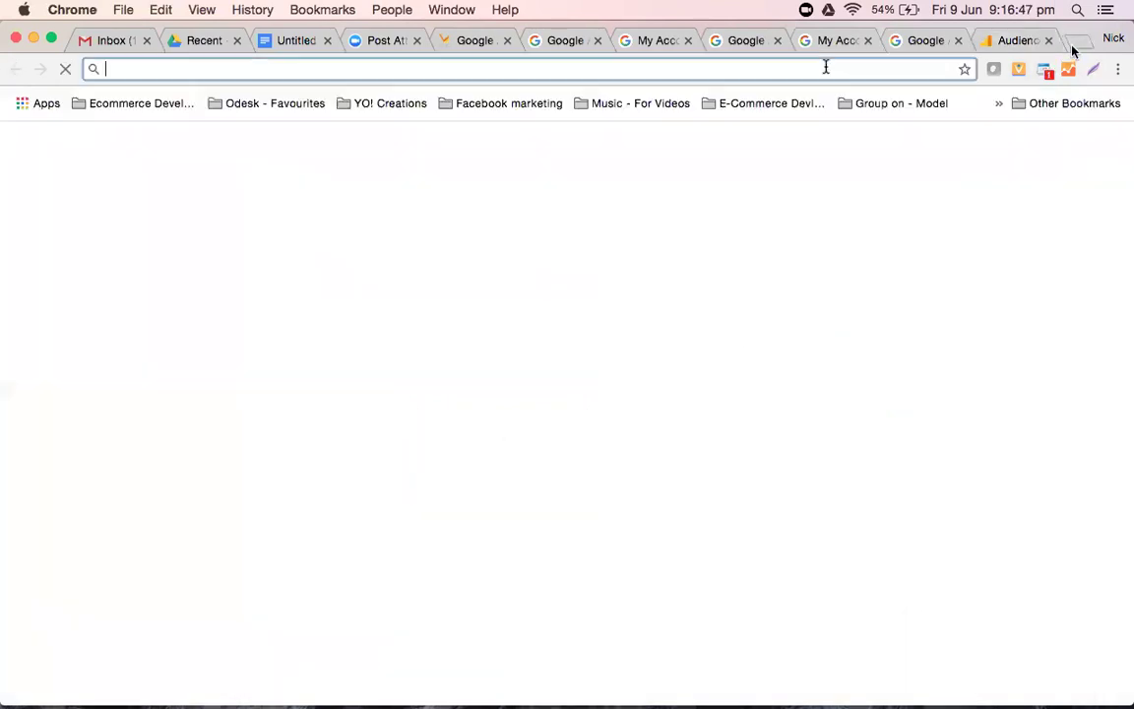
{"action": "type", "text": "maxbhi.com"}
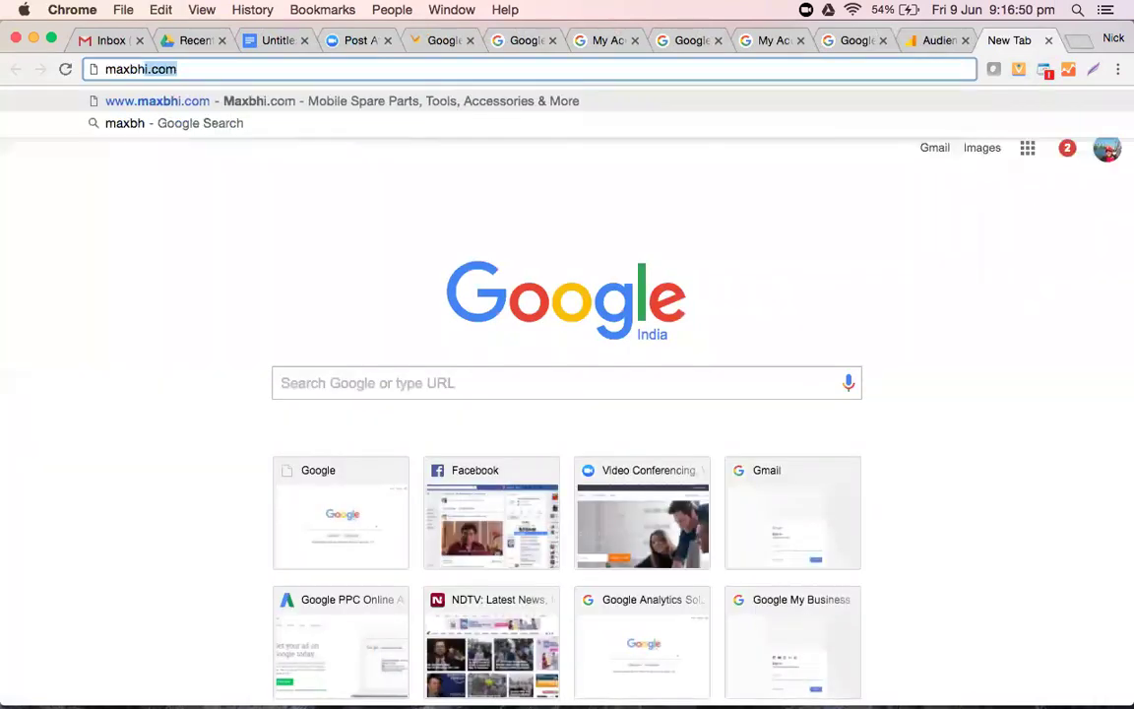
{"action": "key", "text": "Return"}
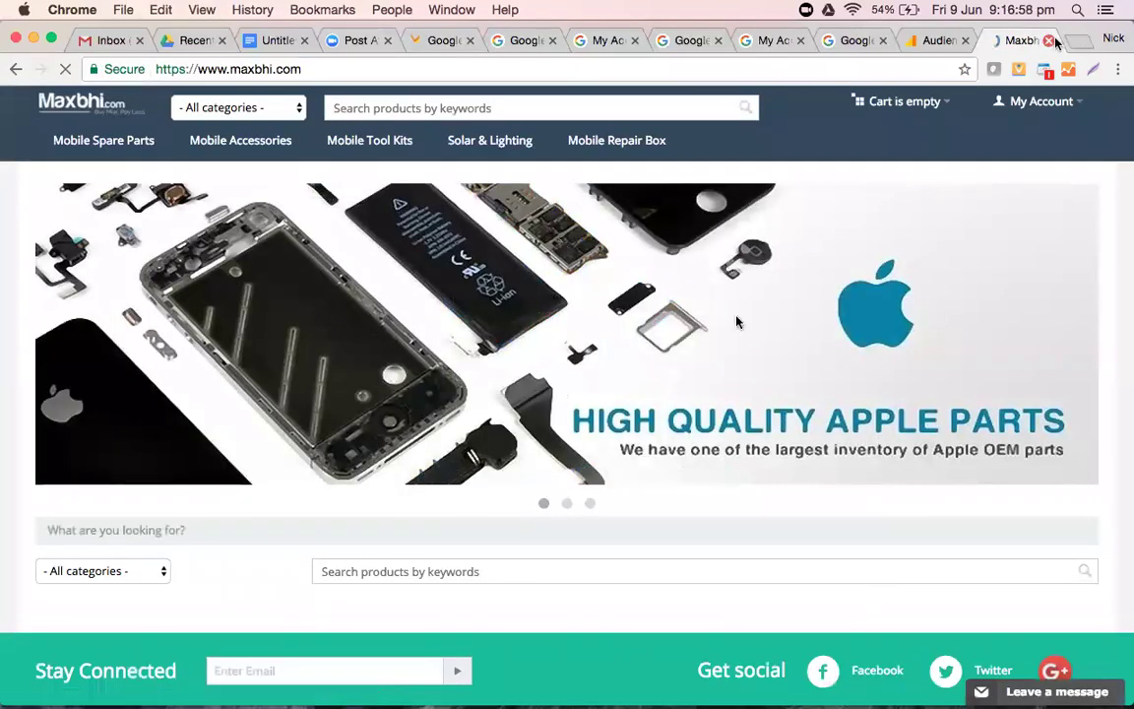
{"action": "left_click", "coordinate": [1049, 40]}
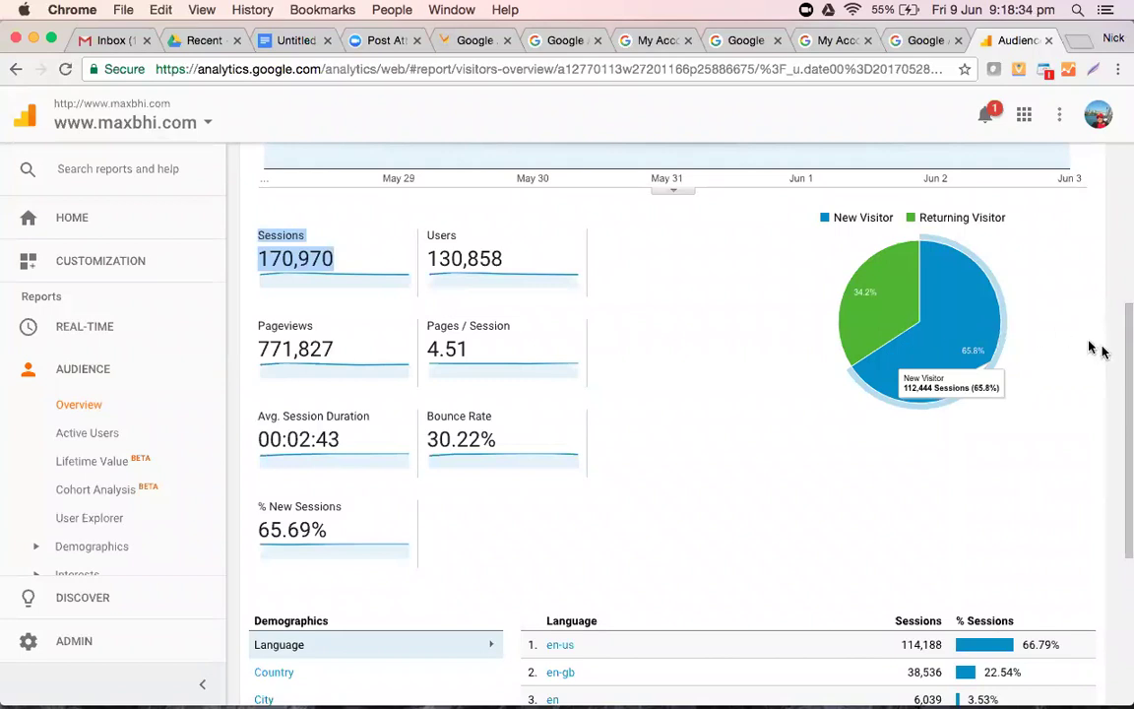
- Open Audience > Active Users and review the 1-, 7-, 14- and 30-day active user counts
{"action": "left_click", "coordinate": [96, 434]}
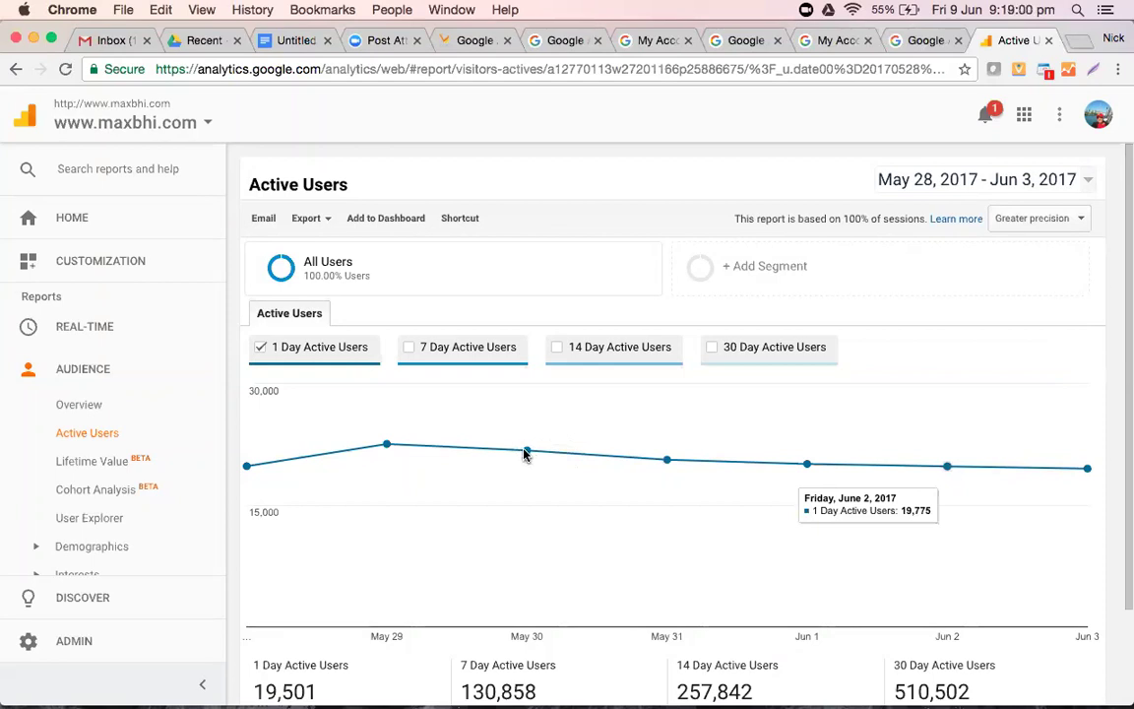
{"action": "scroll", "coordinate": [524, 454], "scroll_direction": "down", "scroll_amount": 3}
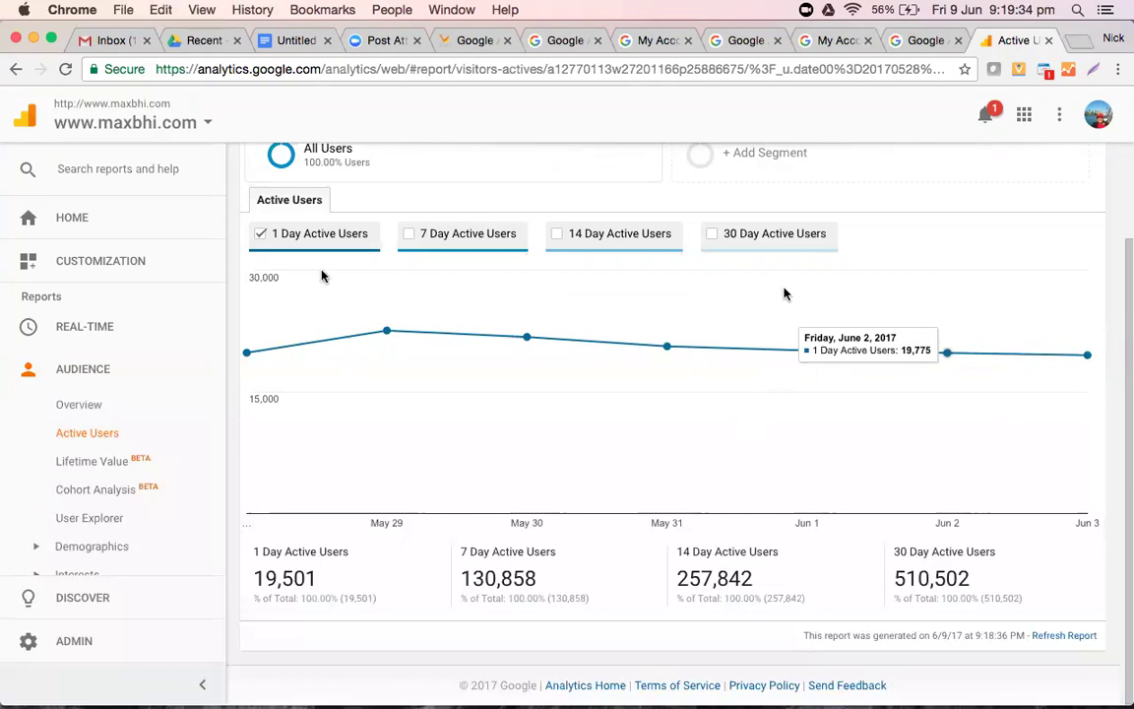
- Expand Real-Time, view the Overview, then open Conversions showing 179 active users
{"action": "left_click", "coordinate": [76, 329]}
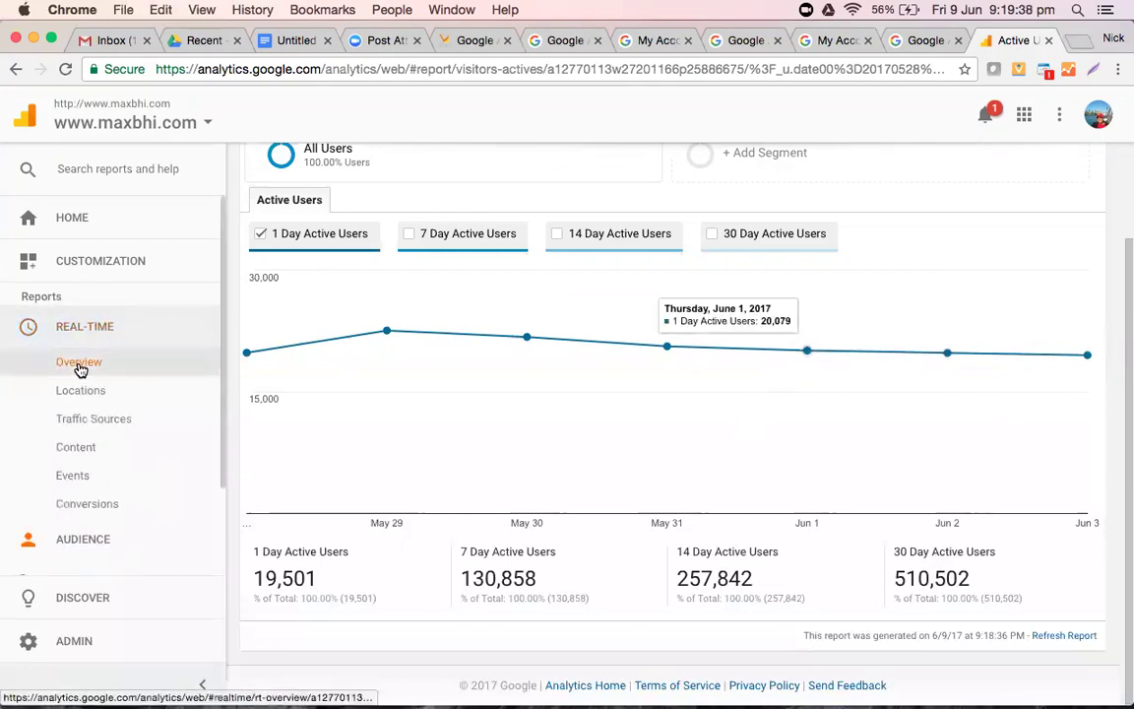
{"action": "left_click", "coordinate": [79, 363]}
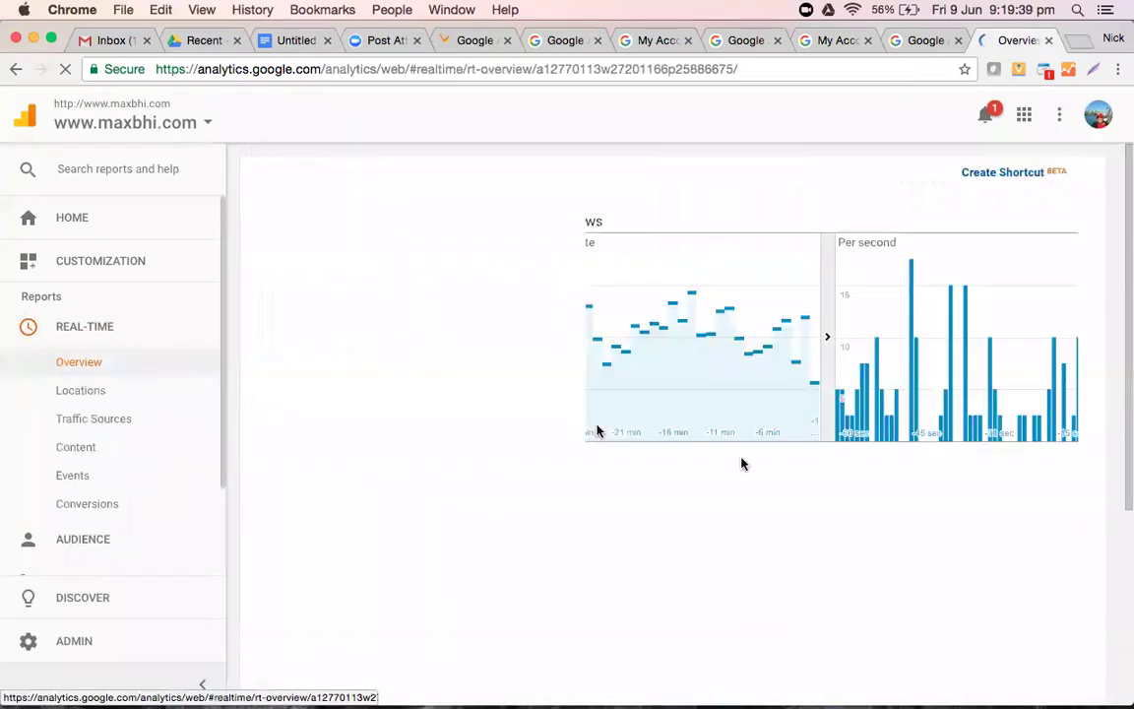
{"action": "scroll", "coordinate": [744, 464], "scroll_direction": "down", "scroll_amount": 4}
{"action": "scroll", "coordinate": [745, 467], "scroll_direction": "down", "scroll_amount": 2}
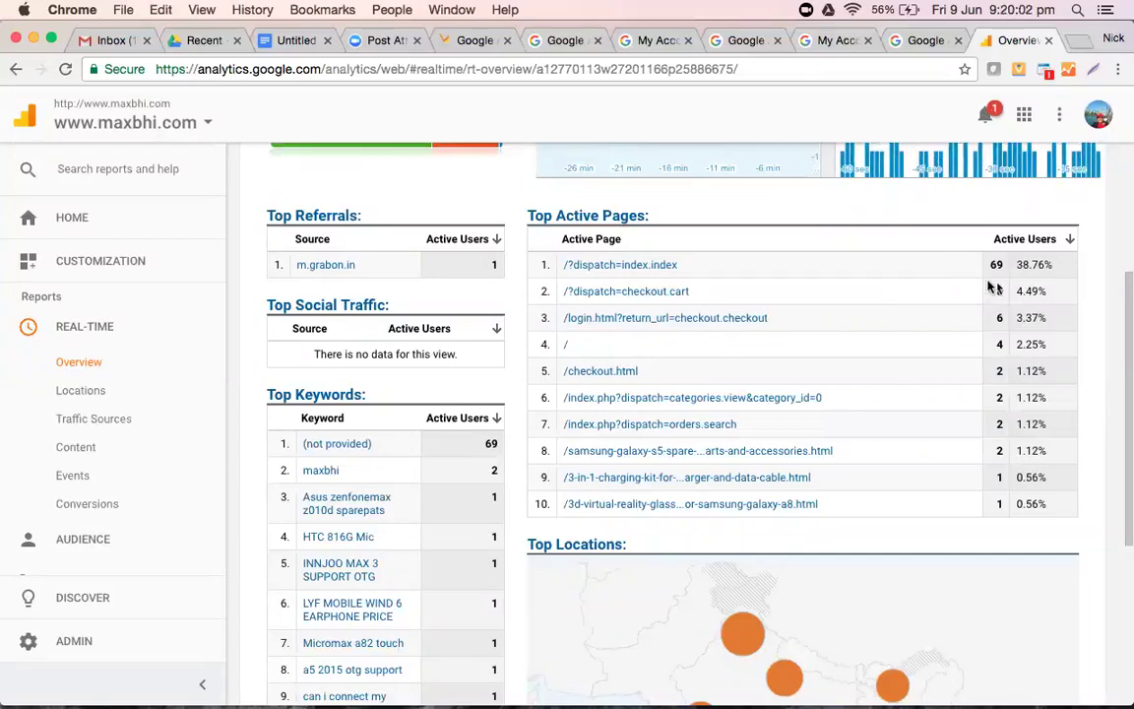
{"action": "left_click", "coordinate": [106, 506]}
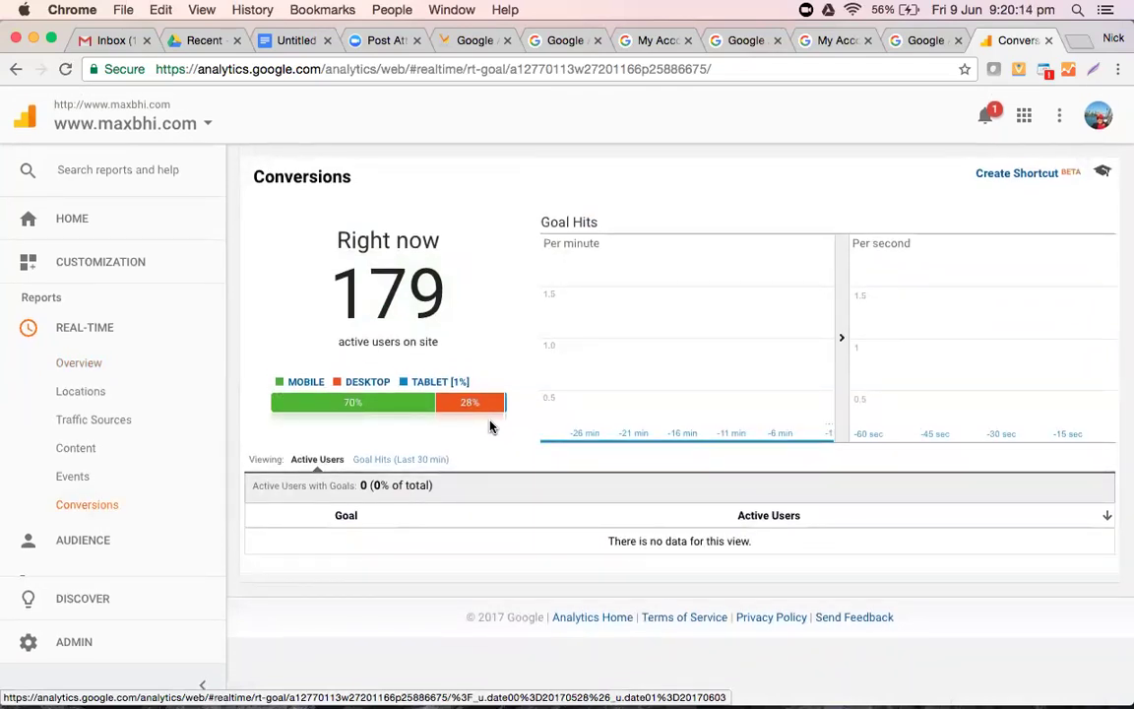
{"action": "left_click", "coordinate": [86, 514]}
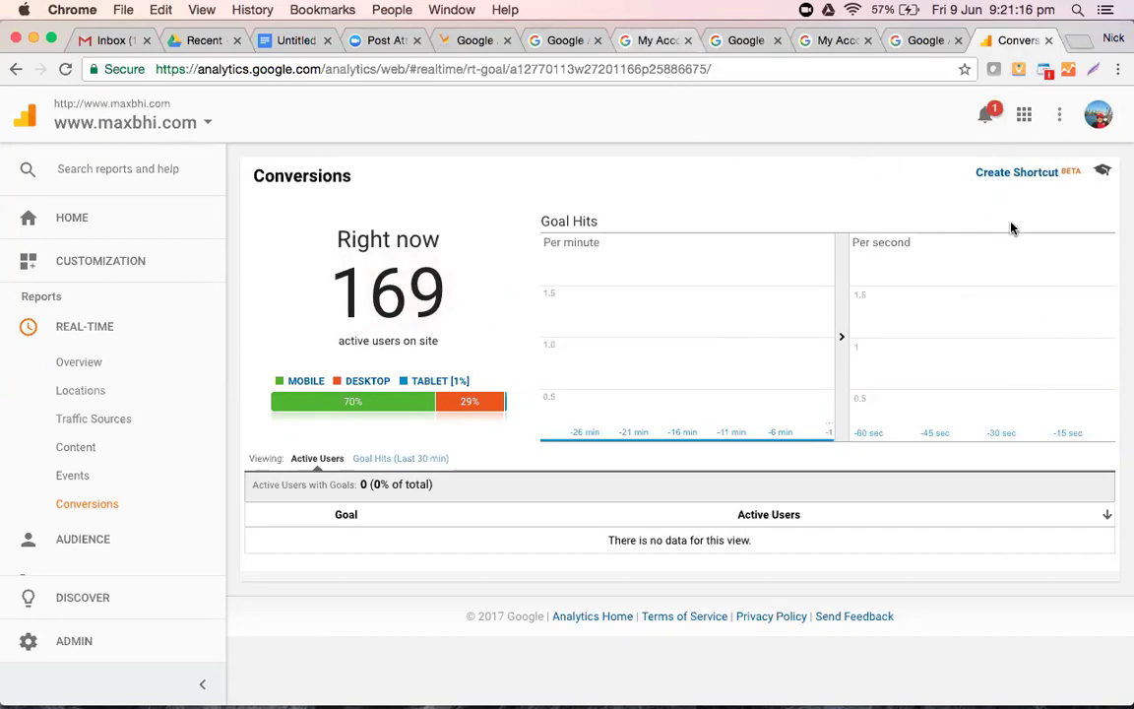
- Check the Google apps panel, dismiss it, and return to the Accounts home page
{"action": "left_click", "coordinate": [1024, 116]}
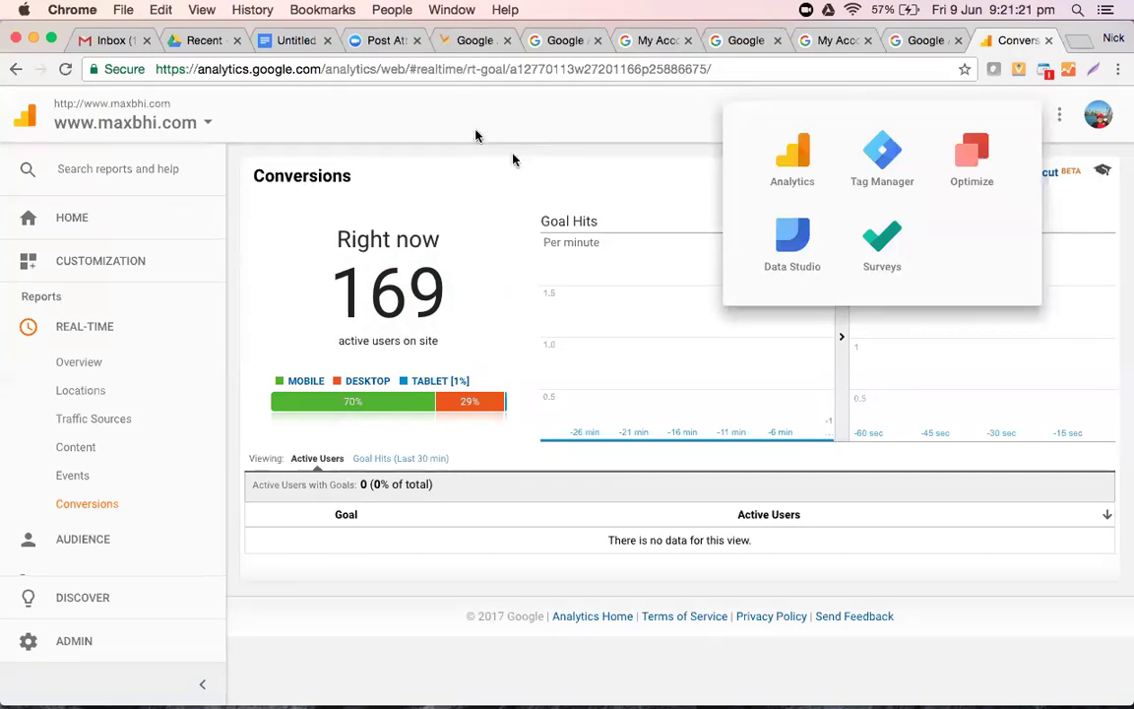
{"action": "left_click", "coordinate": [549, 127]}
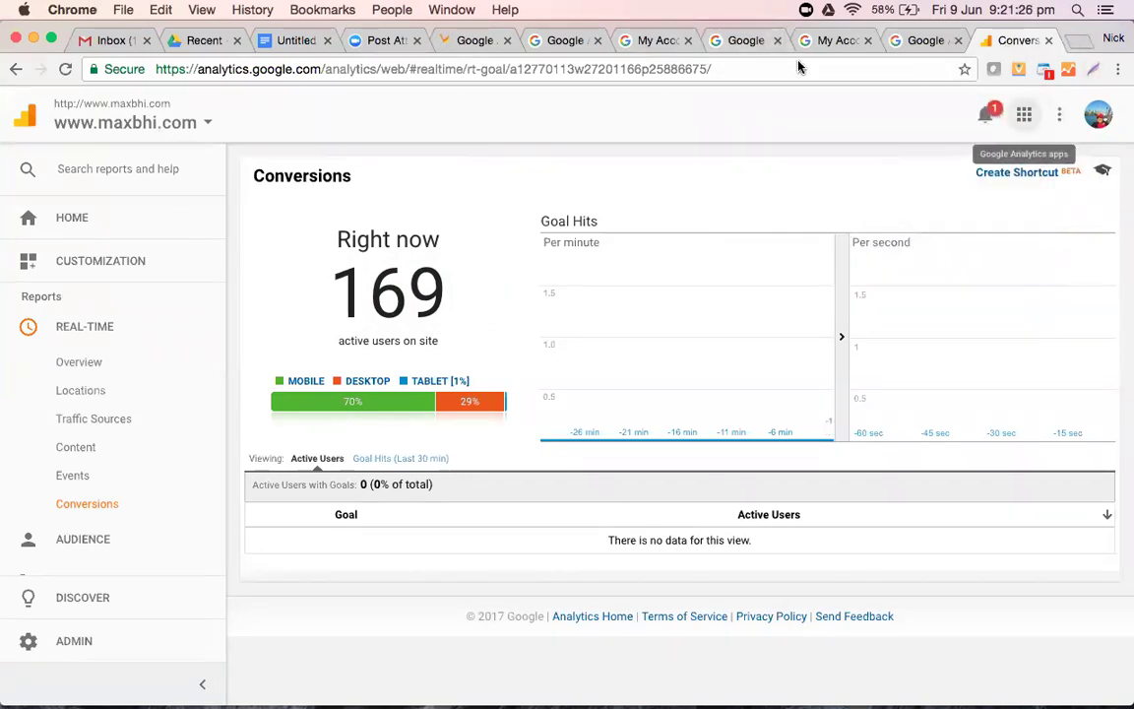
{"action": "left_click", "coordinate": [24, 126]}
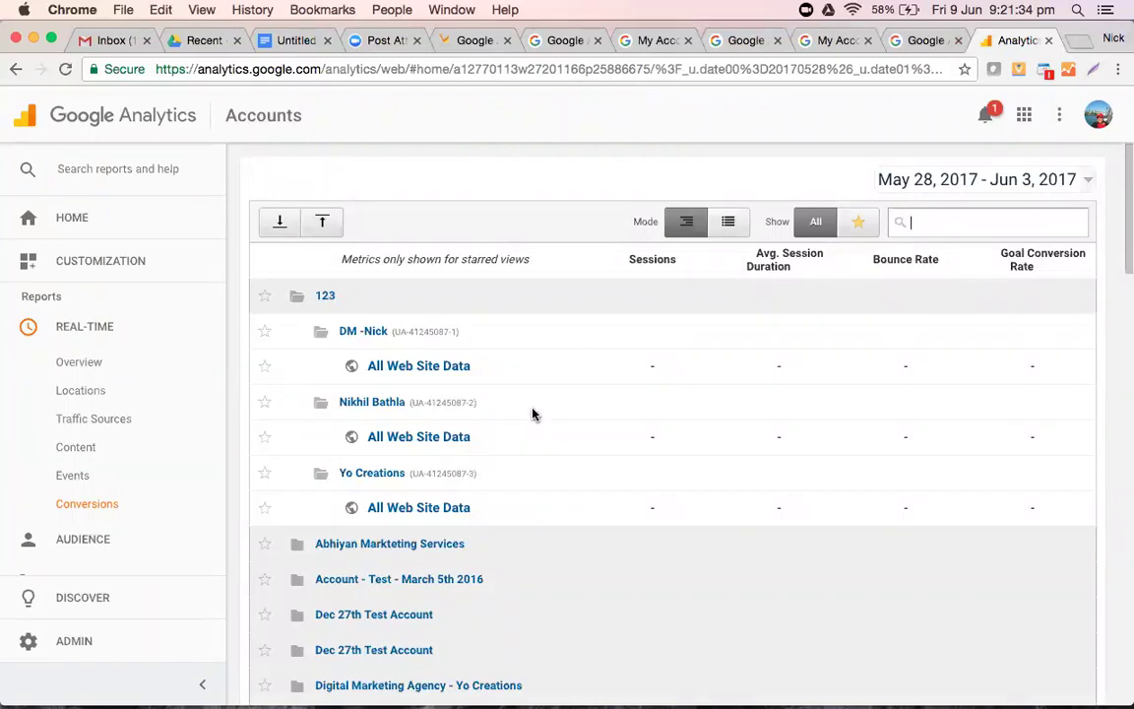
- Scroll up and down through the full Google Analytics accounts list
{"action": "scroll", "coordinate": [532, 415], "scroll_direction": "down", "scroll_amount": 5}
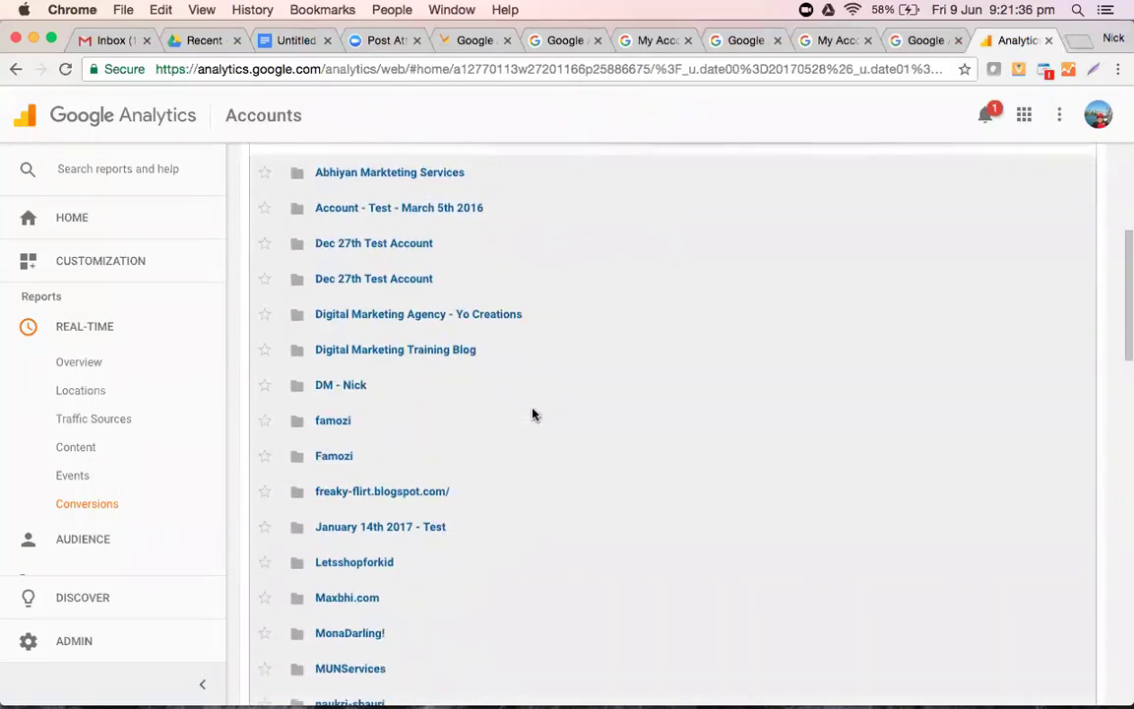
{"action": "scroll", "coordinate": [532, 415], "scroll_direction": "up", "scroll_amount": 3}
{"action": "scroll", "coordinate": [532, 414], "scroll_direction": "down", "scroll_amount": 1}
{"action": "scroll", "coordinate": [532, 415], "scroll_direction": "down", "scroll_amount": 20}
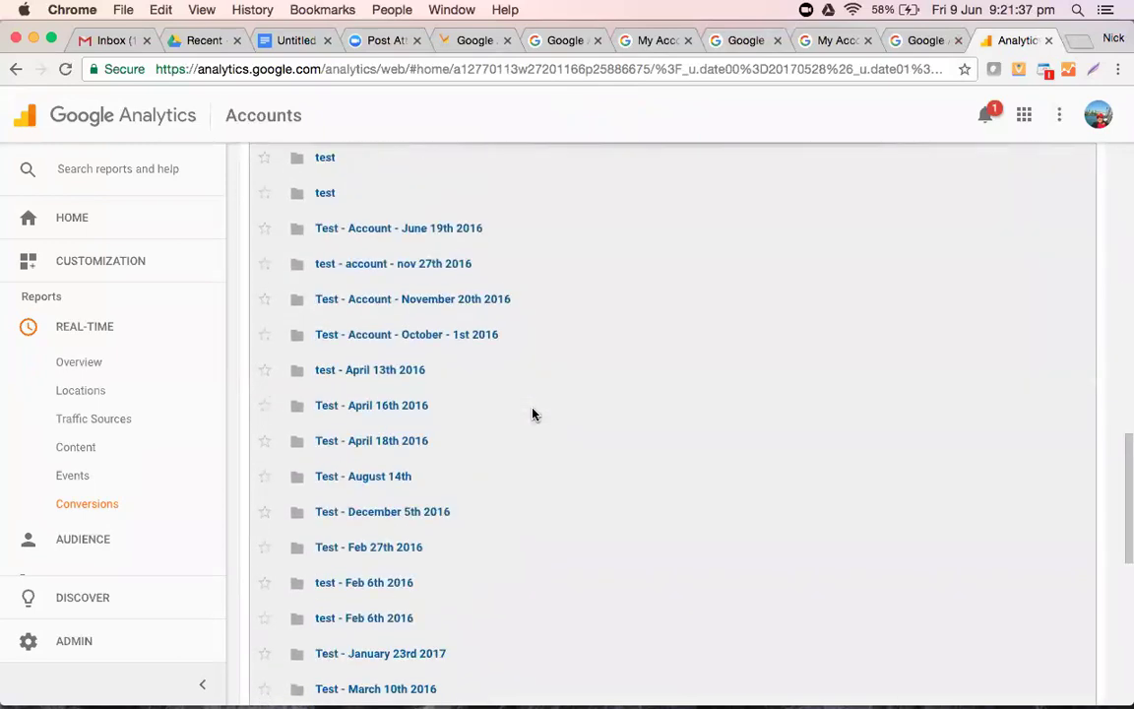
{"action": "scroll", "coordinate": [532, 415], "scroll_direction": "up", "scroll_amount": 10}
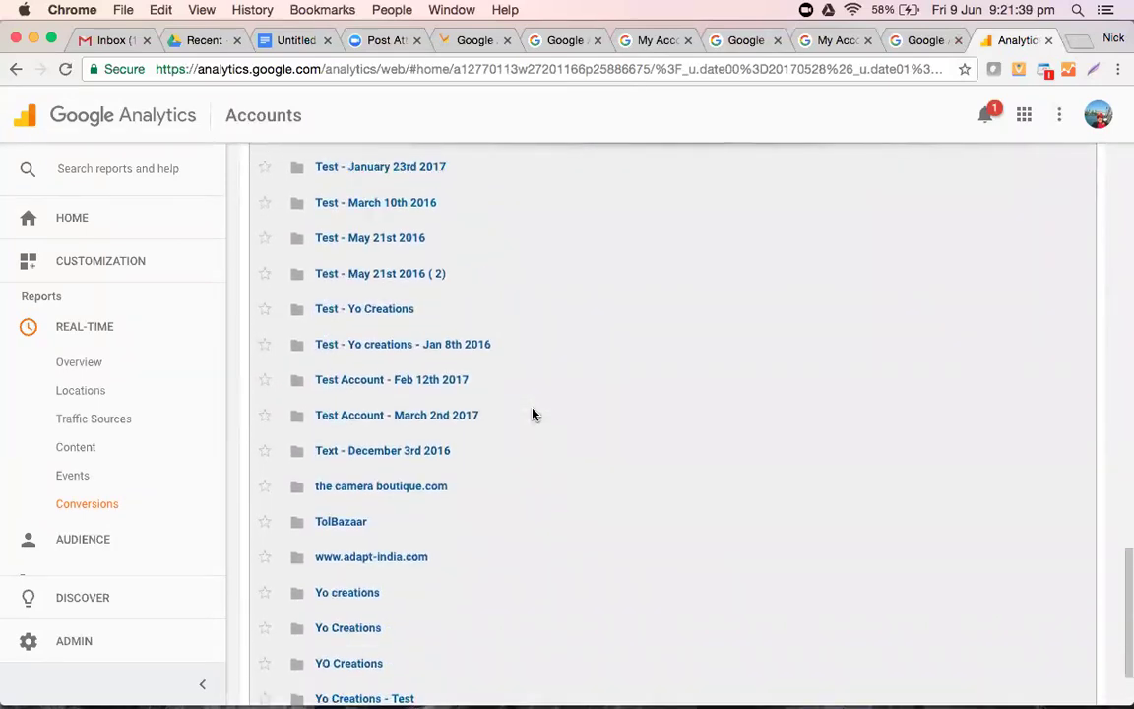
{"action": "scroll", "coordinate": [532, 414], "scroll_direction": "up", "scroll_amount": 2}
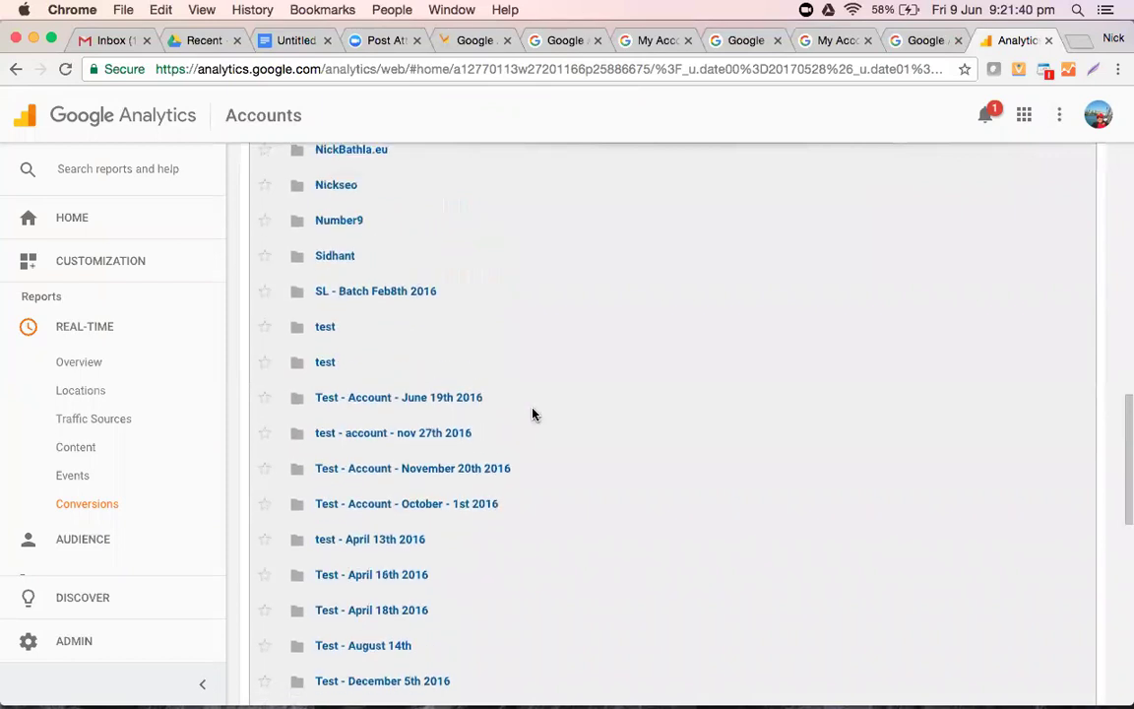
{"action": "scroll", "coordinate": [532, 415], "scroll_direction": "up", "scroll_amount": 20}
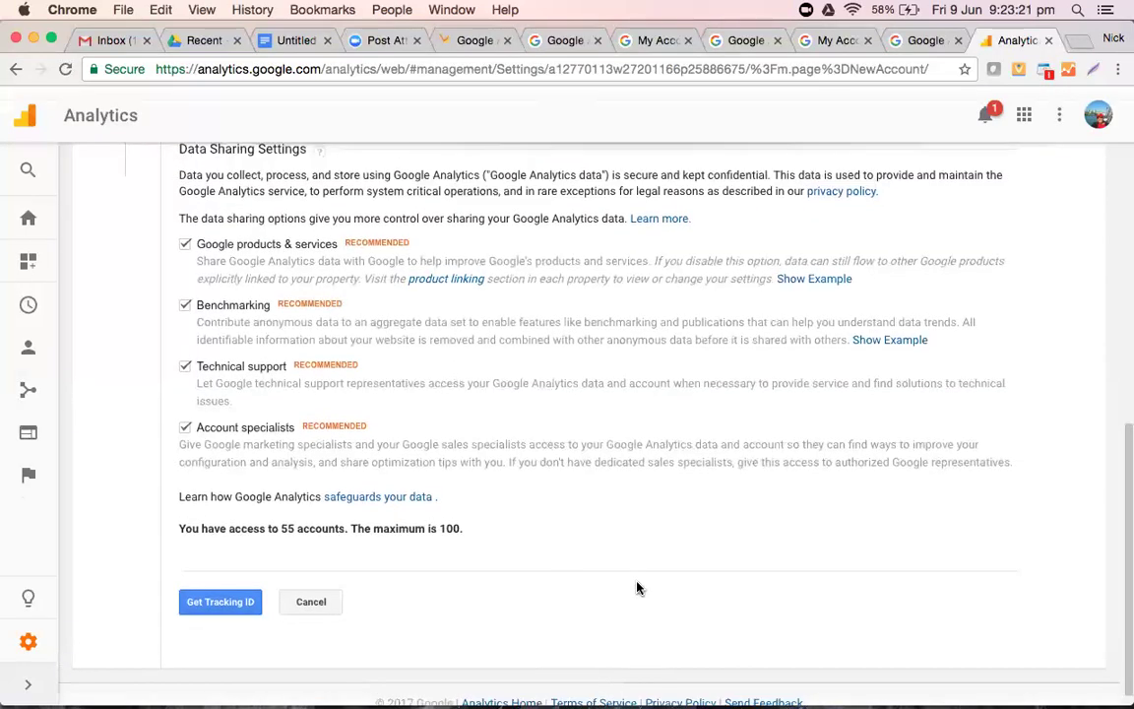
- Go back from the New Account form to the Accounts list and scroll through it
{"action": "scroll", "coordinate": [640, 582], "scroll_direction": "up", "scroll_amount": 10}
{"action": "scroll", "coordinate": [640, 580], "scroll_direction": "down", "scroll_amount": 2}
{"action": "scroll", "coordinate": [639, 580], "scroll_direction": "up", "scroll_amount": 3}
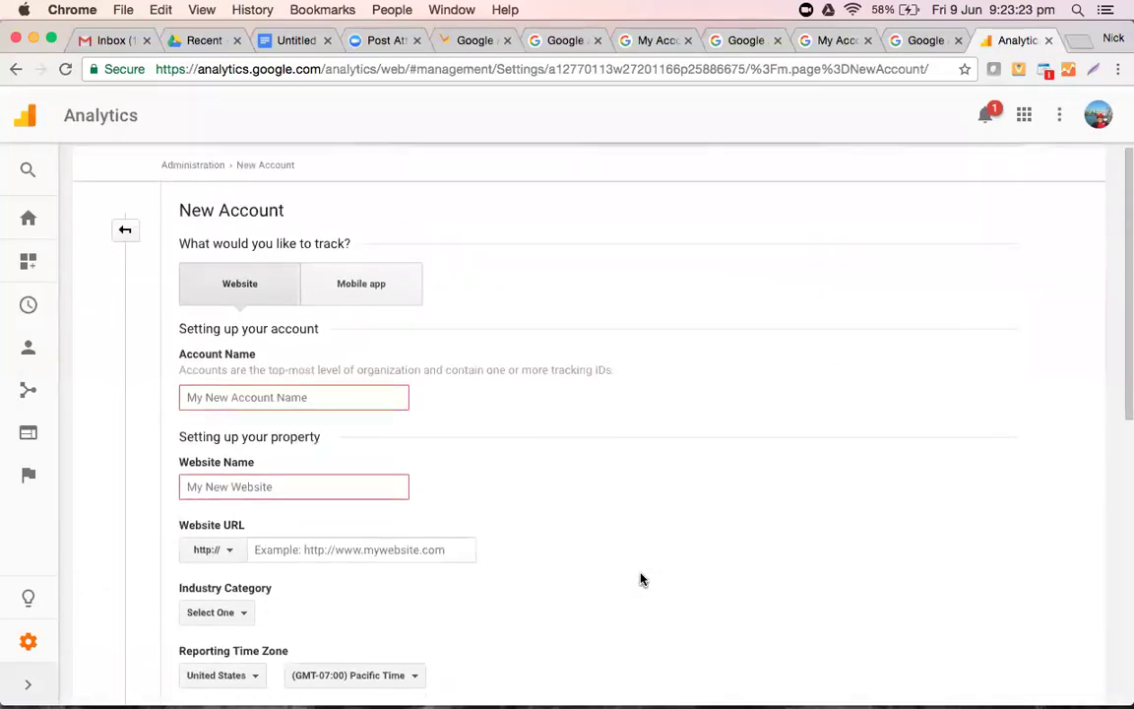
{"action": "left_click", "coordinate": [14, 71]}
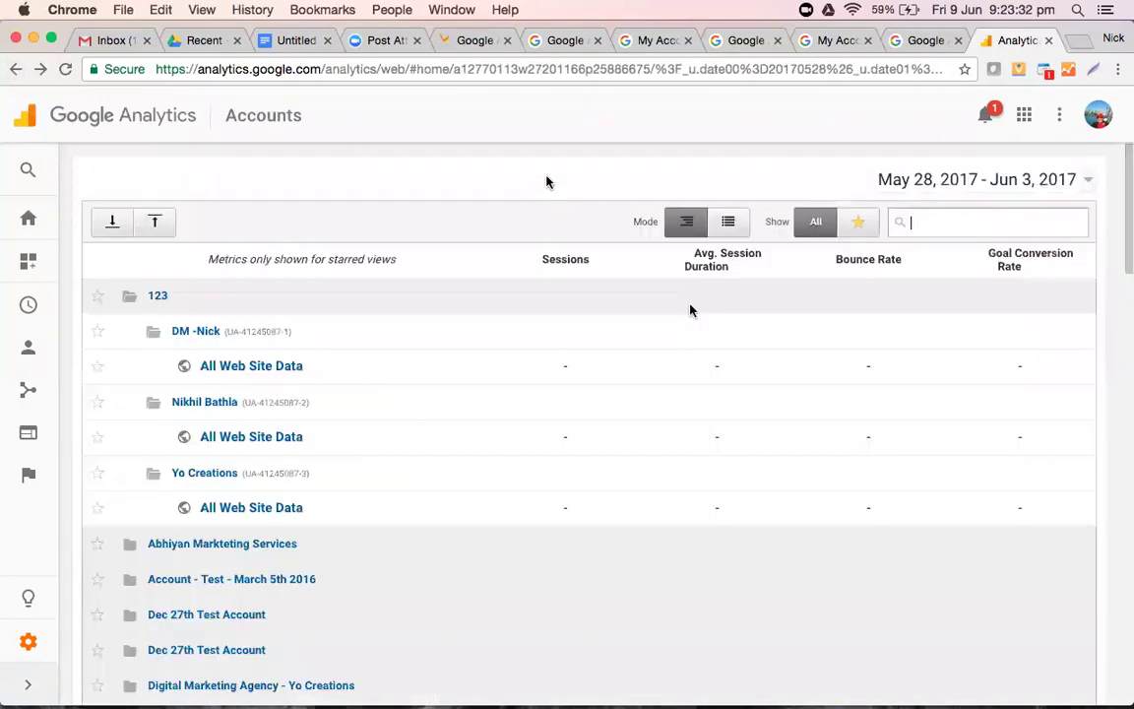
{"action": "scroll", "coordinate": [547, 181], "scroll_direction": "down", "scroll_amount": 5}
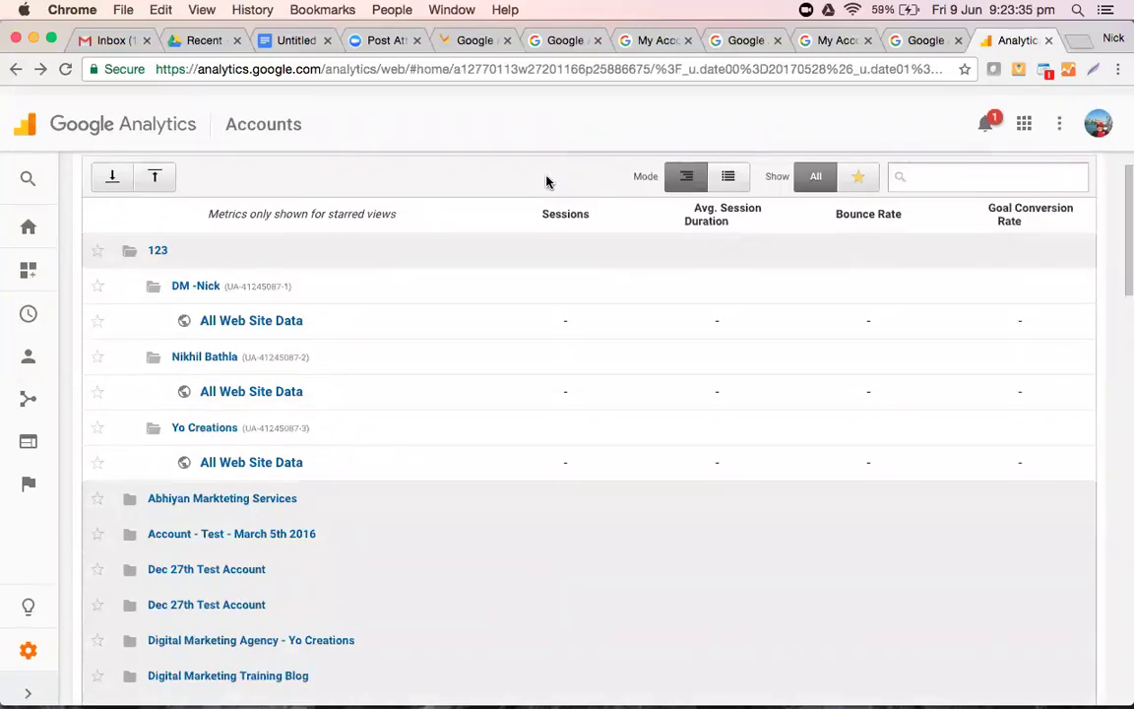
{"action": "scroll", "coordinate": [547, 181], "scroll_direction": "up", "scroll_amount": 5}
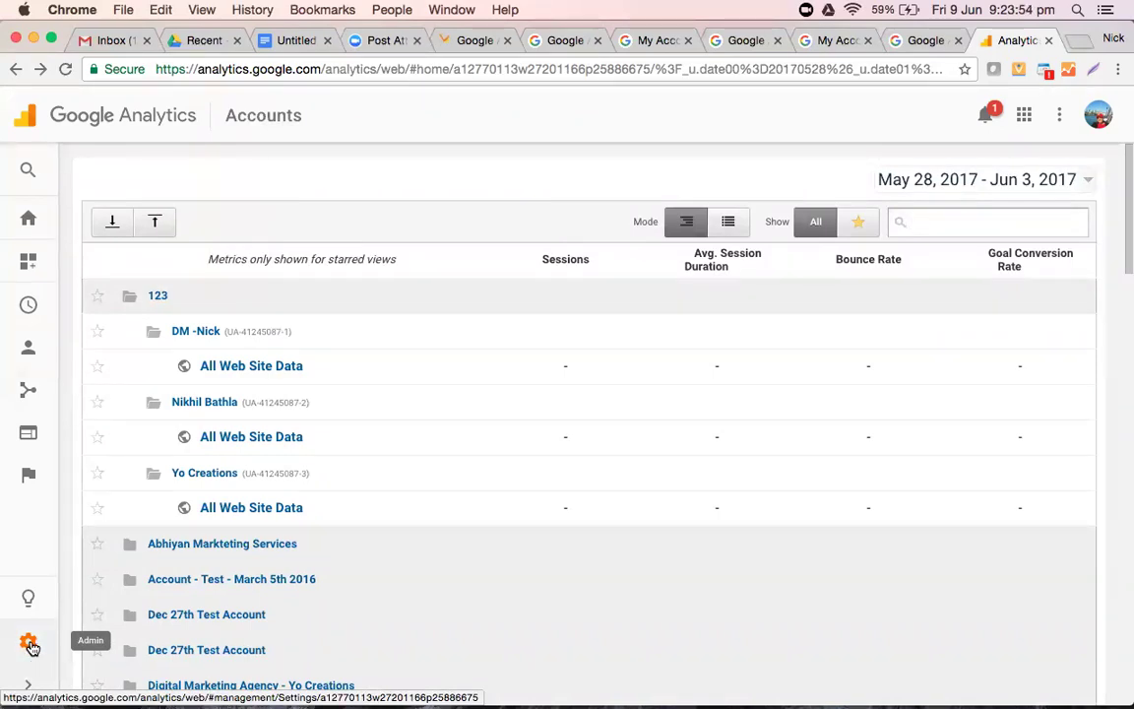
- From the Maxbhi.com Admin page, choose Create new account in the Account dropdown
{"action": "left_click", "coordinate": [30, 644]}
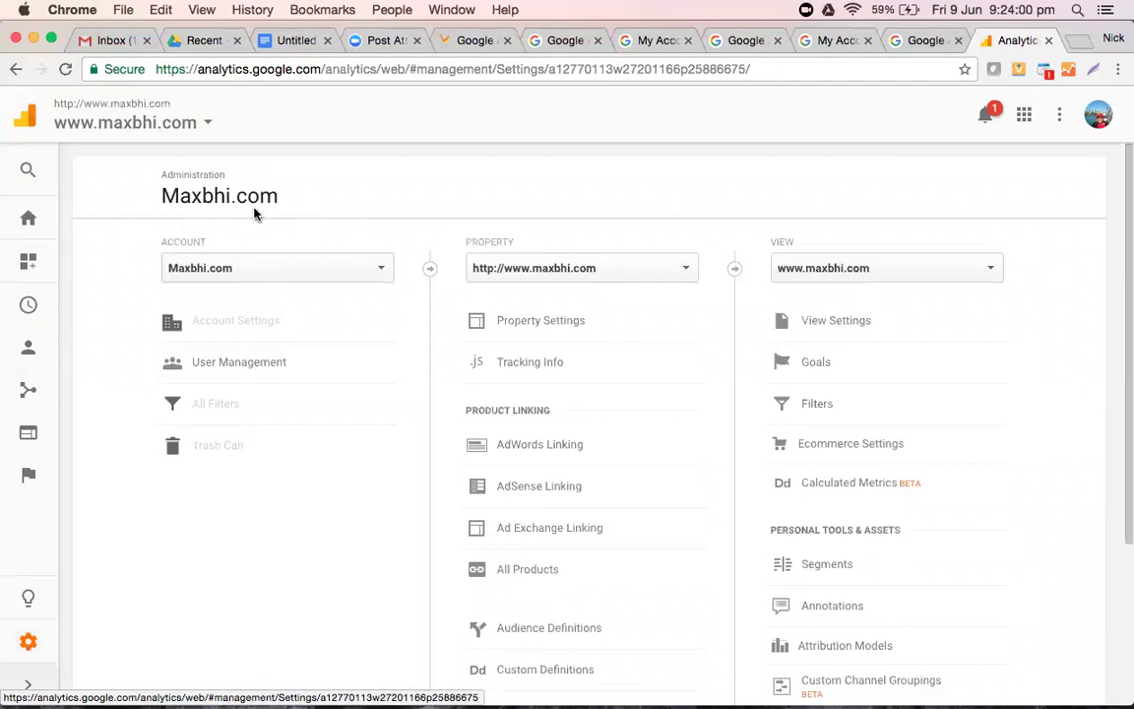
{"action": "left_click", "coordinate": [286, 279]}
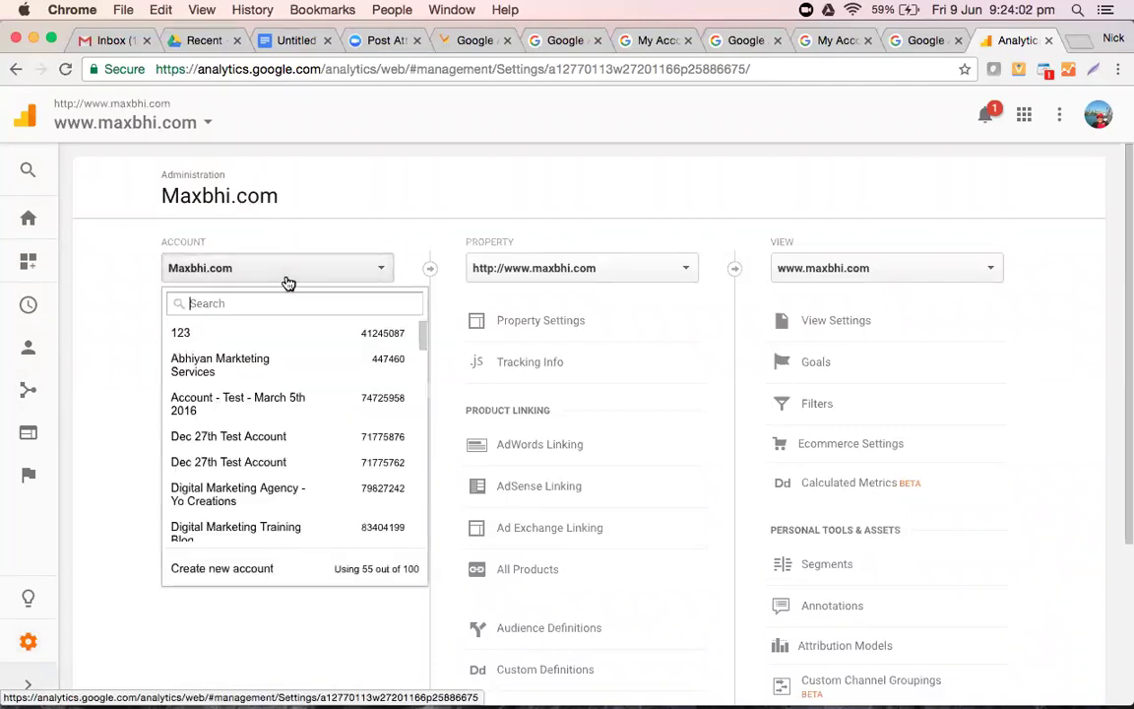
{"action": "scroll", "coordinate": [241, 527], "scroll_direction": "down", "scroll_amount": 5}
{"action": "scroll", "coordinate": [240, 528], "scroll_direction": "down", "scroll_amount": 5}
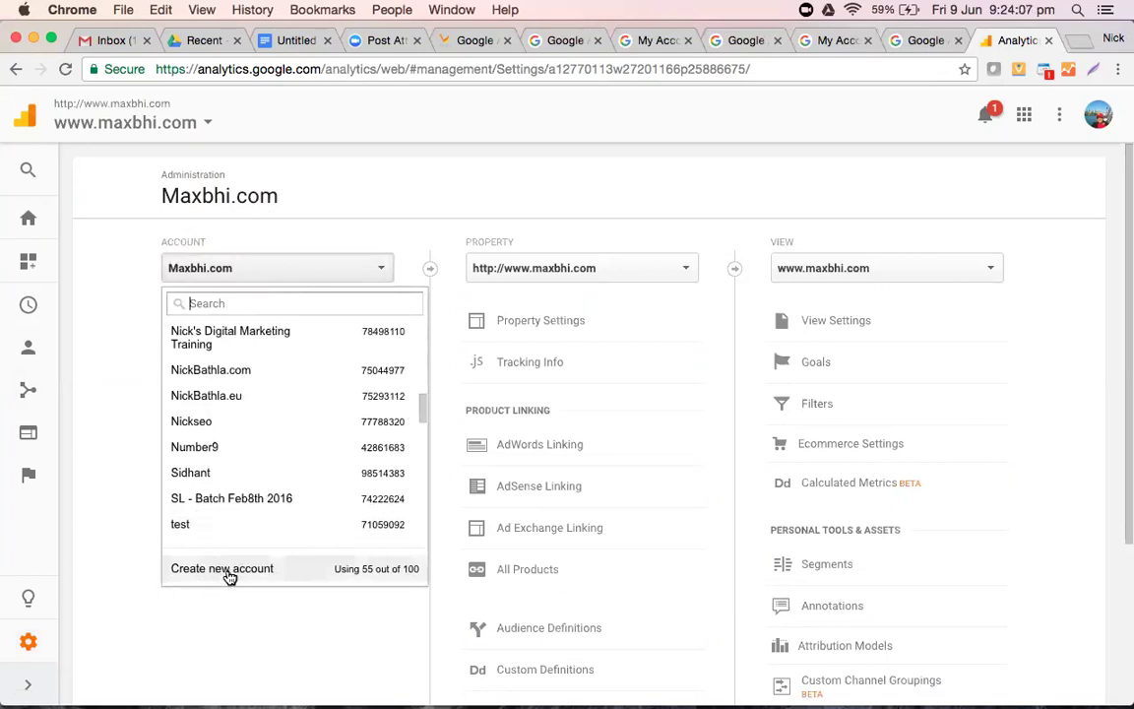
{"action": "left_click", "coordinate": [223, 569]}
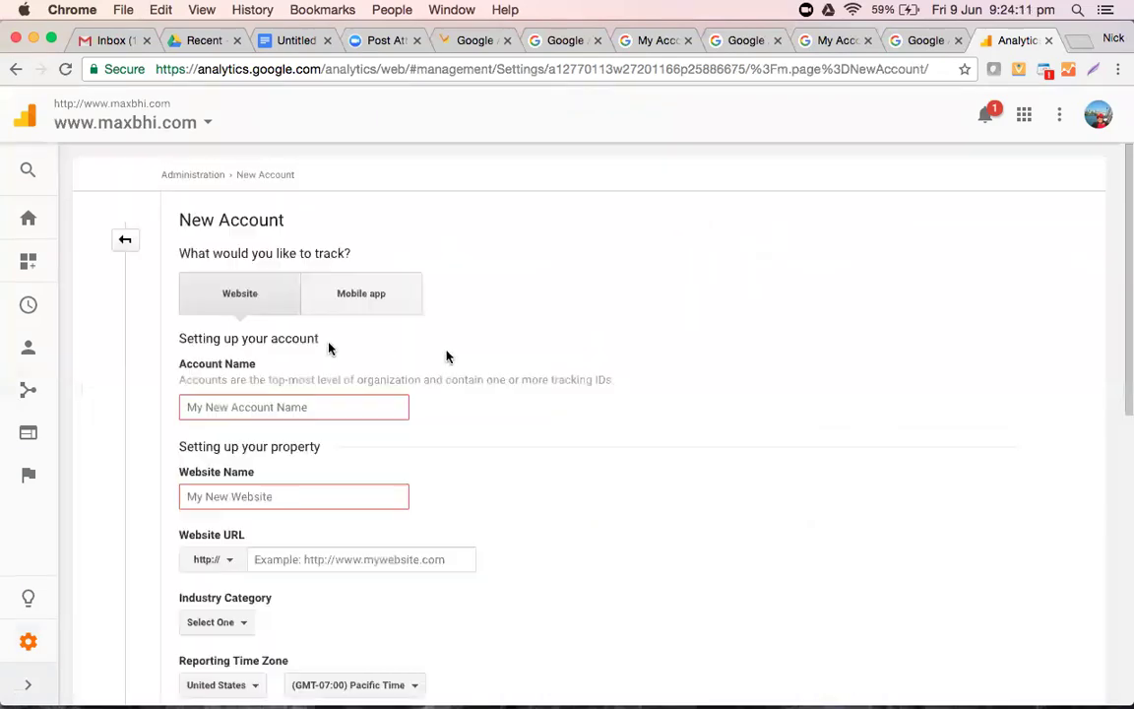
- Scroll through the blank New Account form without filling it, then return via the Analytics logo
{"action": "scroll", "coordinate": [339, 385], "scroll_direction": "down", "scroll_amount": 3}
{"action": "left_click", "coordinate": [312, 287]}
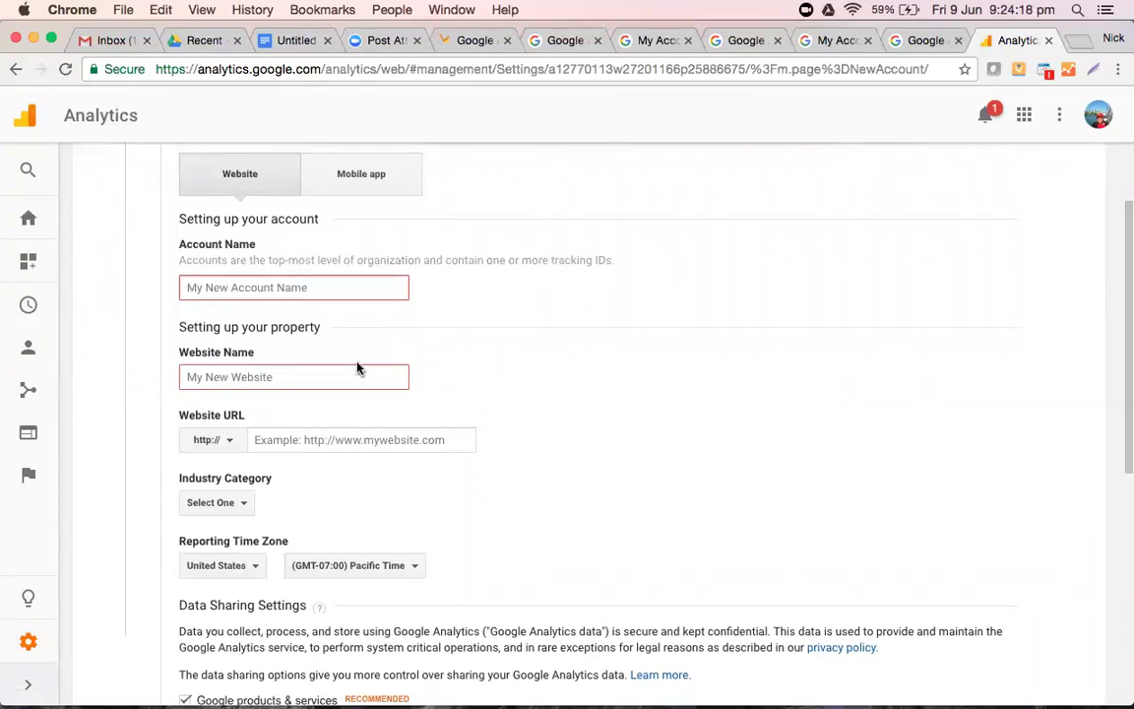
{"action": "scroll", "coordinate": [357, 366], "scroll_direction": "down", "scroll_amount": 2}
{"action": "scroll", "coordinate": [357, 363], "scroll_direction": "down", "scroll_amount": 3}
{"action": "scroll", "coordinate": [357, 363], "scroll_direction": "up", "scroll_amount": 3}
{"action": "scroll", "coordinate": [357, 363], "scroll_direction": "down", "scroll_amount": 1}
{"action": "scroll", "coordinate": [357, 362], "scroll_direction": "down", "scroll_amount": 8}
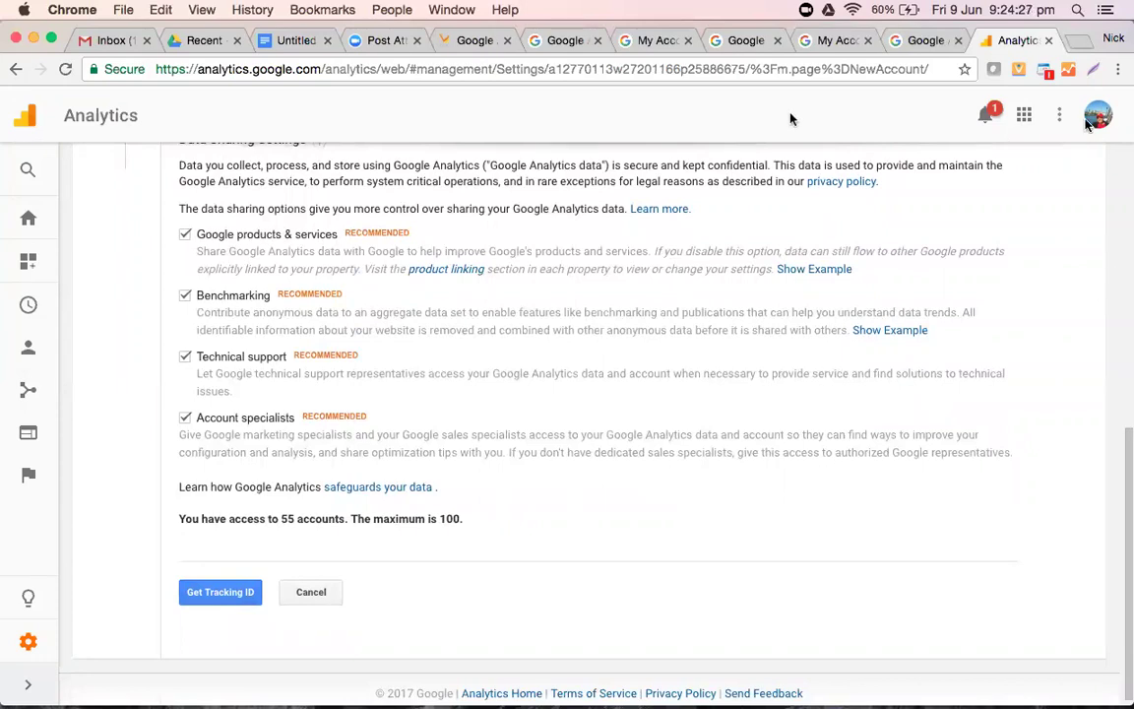
{"action": "scroll", "coordinate": [464, 357], "scroll_direction": "up", "scroll_amount": 10}
{"action": "scroll", "coordinate": [464, 358], "scroll_direction": "down", "scroll_amount": 2}
{"action": "scroll", "coordinate": [464, 357], "scroll_direction": "down", "scroll_amount": 1}
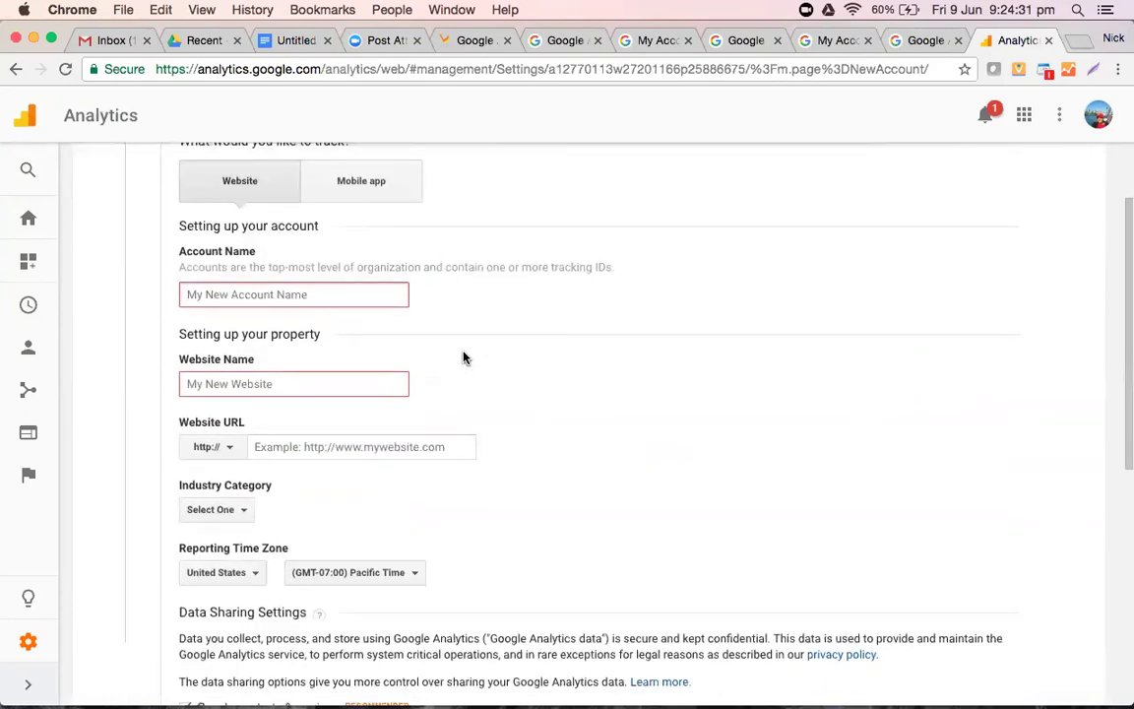
{"action": "scroll", "coordinate": [464, 358], "scroll_direction": "up", "scroll_amount": 2}
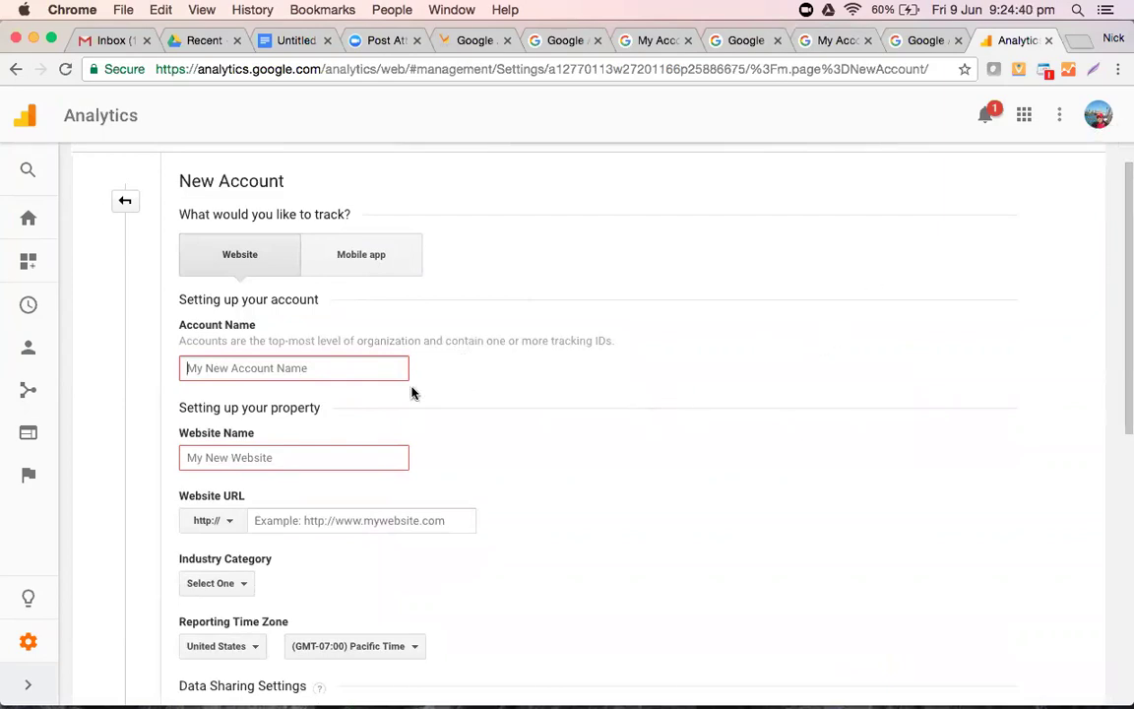
{"action": "scroll", "coordinate": [412, 392], "scroll_direction": "down", "scroll_amount": 3}
{"action": "scroll", "coordinate": [413, 392], "scroll_direction": "down", "scroll_amount": 6}
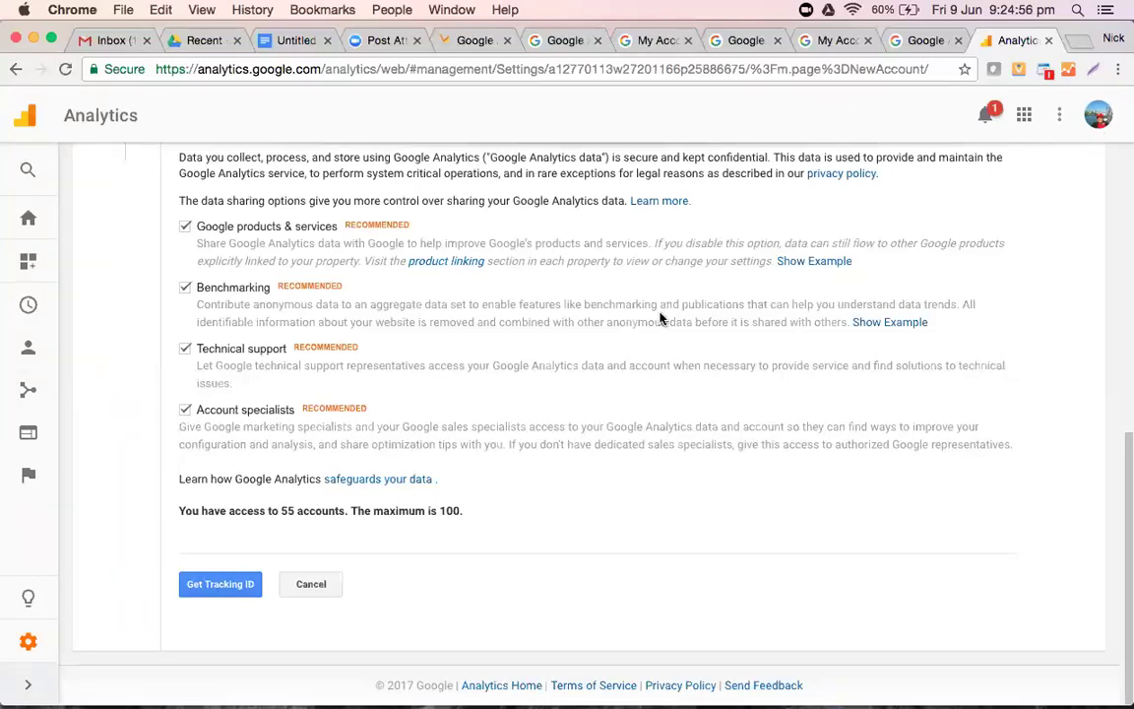
{"action": "left_click", "coordinate": [30, 119]}
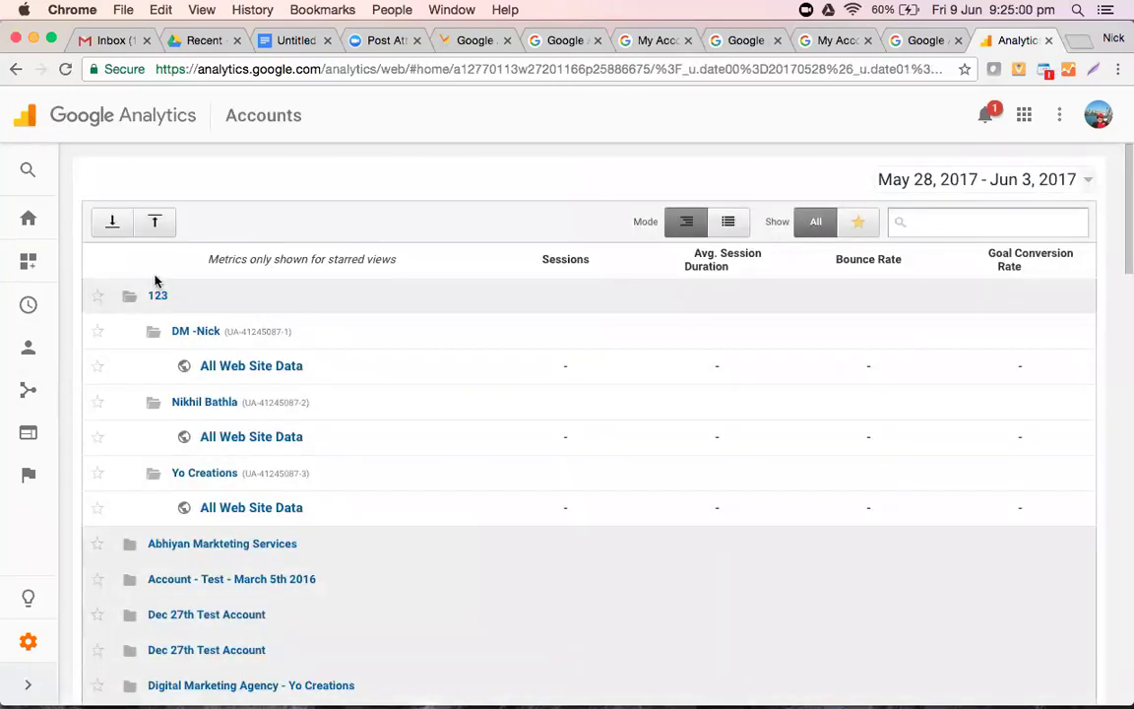
{"action": "scroll", "coordinate": [218, 499], "scroll_direction": "down", "scroll_amount": 10}
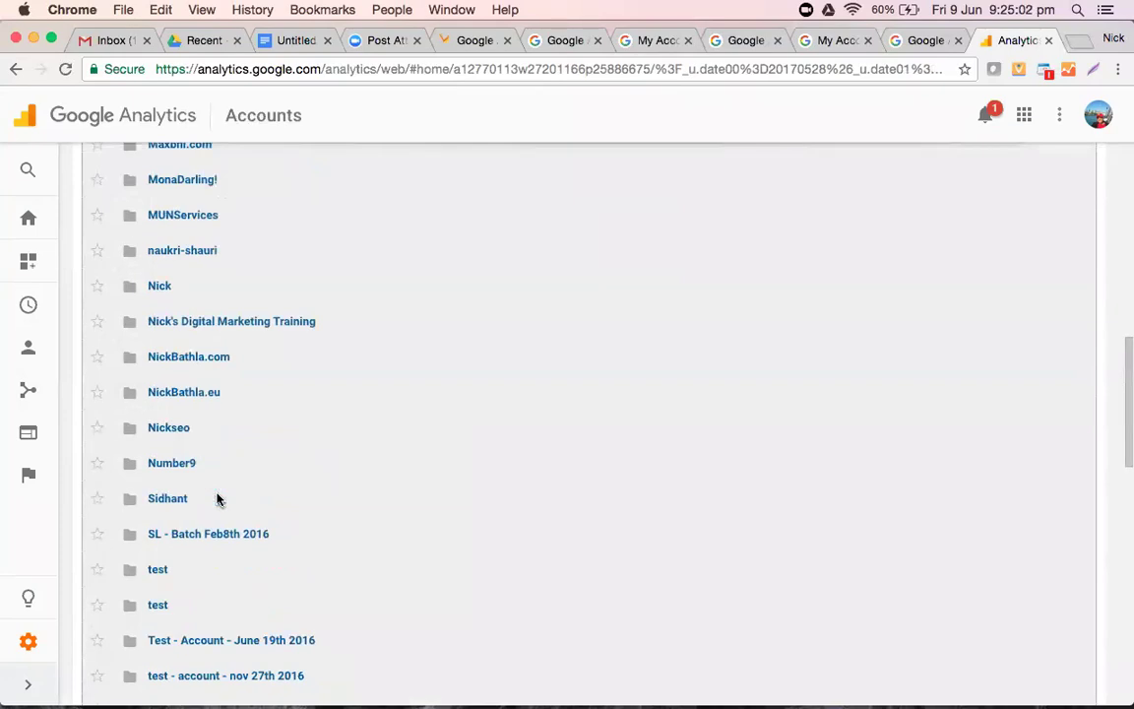
{"action": "scroll", "coordinate": [217, 499], "scroll_direction": "up", "scroll_amount": 10}
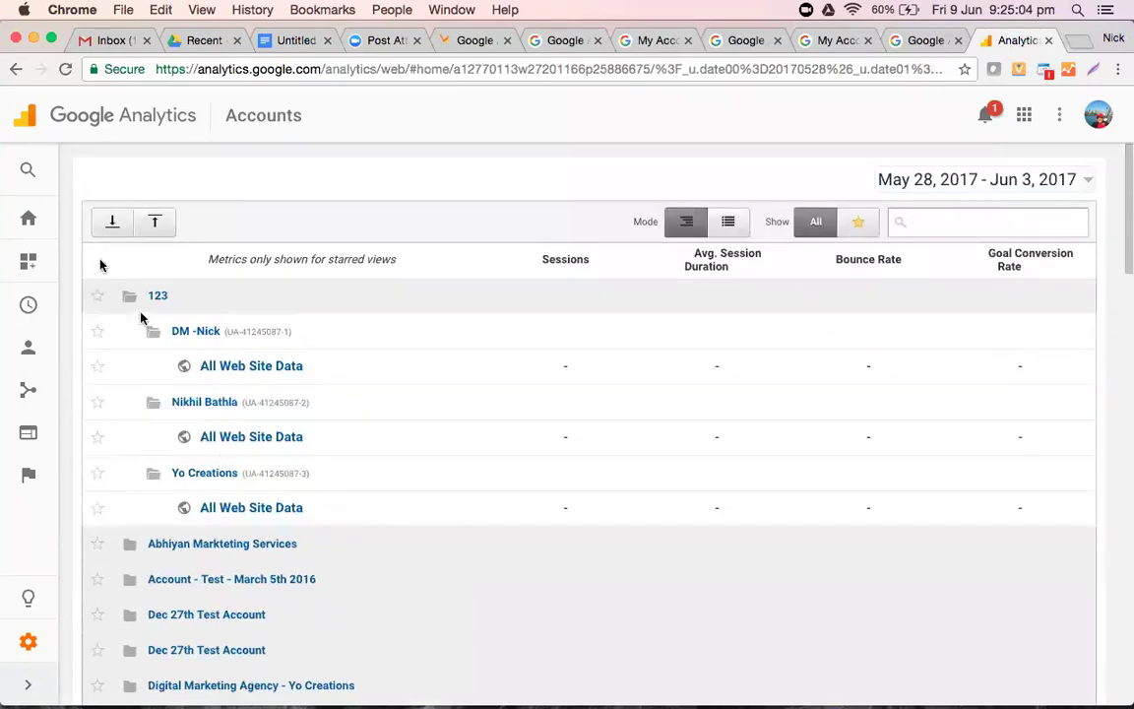
{"action": "mouse_move", "coordinate": [26, 170]}
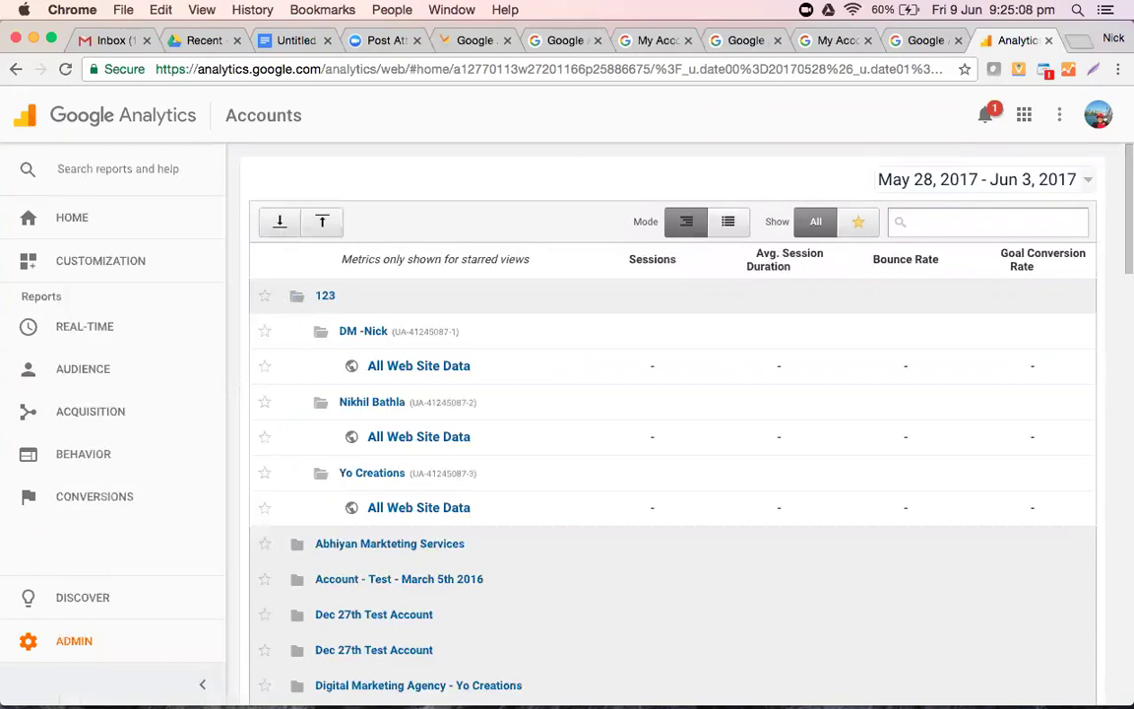
{"action": "type", "text": "maxb"}
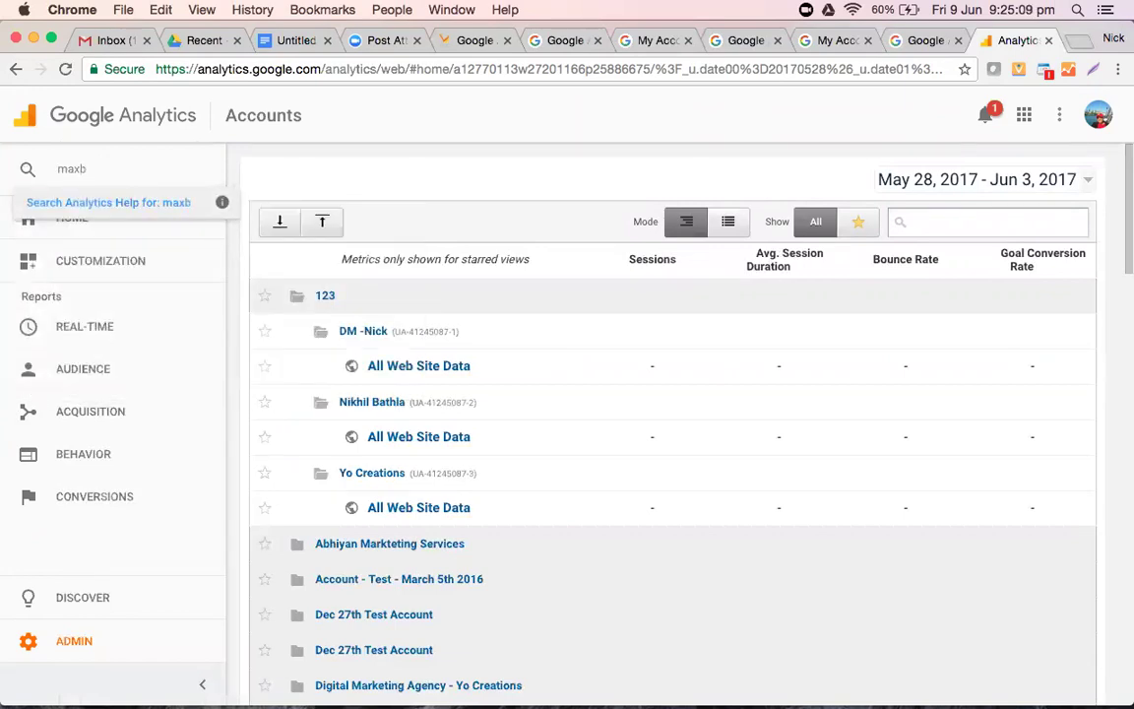
{"action": "type", "text": "hi."}
{"action": "key", "text": "Return"}
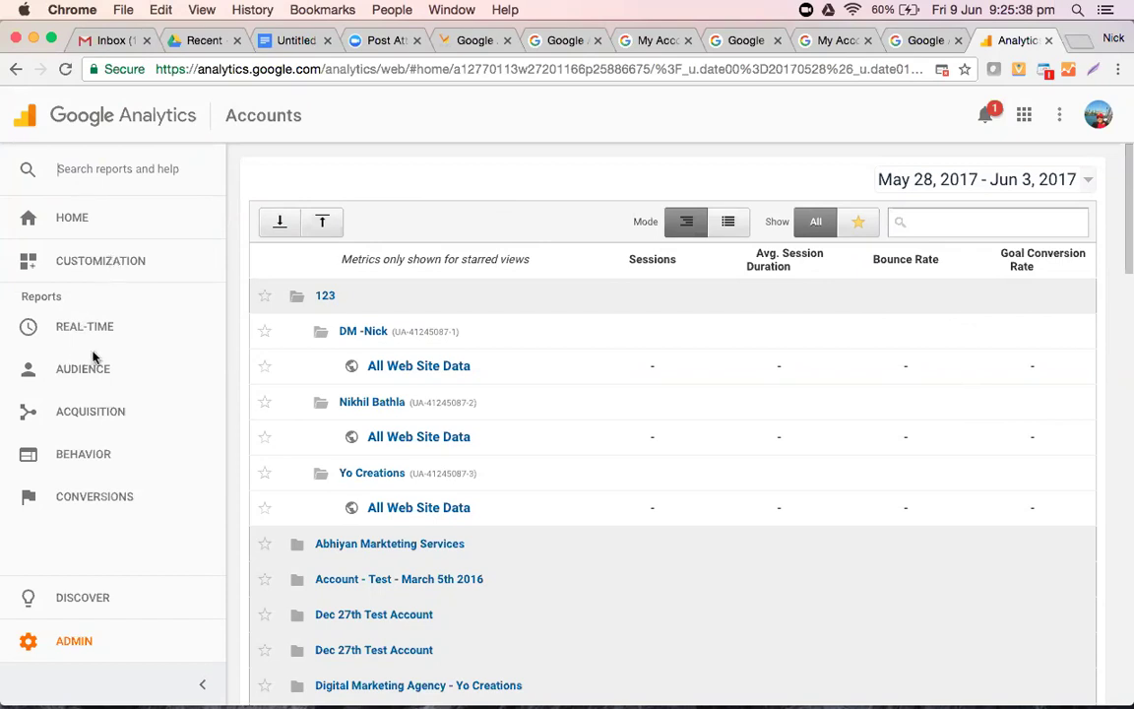
{"action": "scroll", "coordinate": [521, 455], "scroll_direction": "down", "scroll_amount": 2}
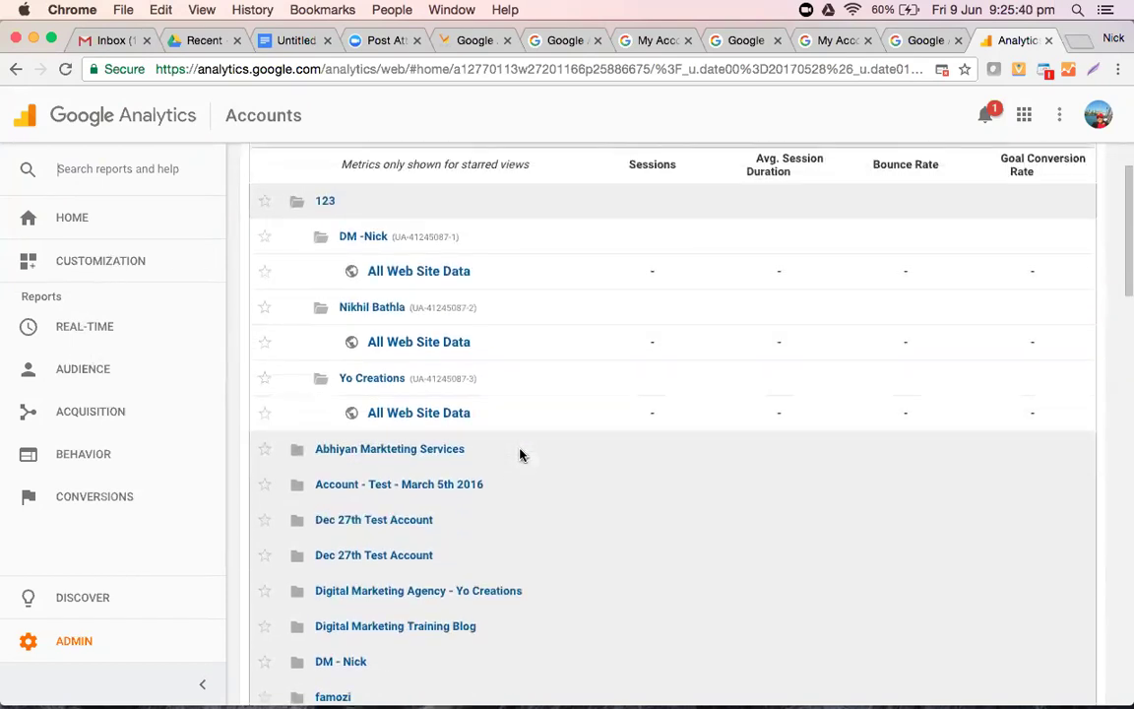
{"action": "scroll", "coordinate": [520, 455], "scroll_direction": "up", "scroll_amount": 3}
{"action": "scroll", "coordinate": [520, 455], "scroll_direction": "down", "scroll_amount": 10}
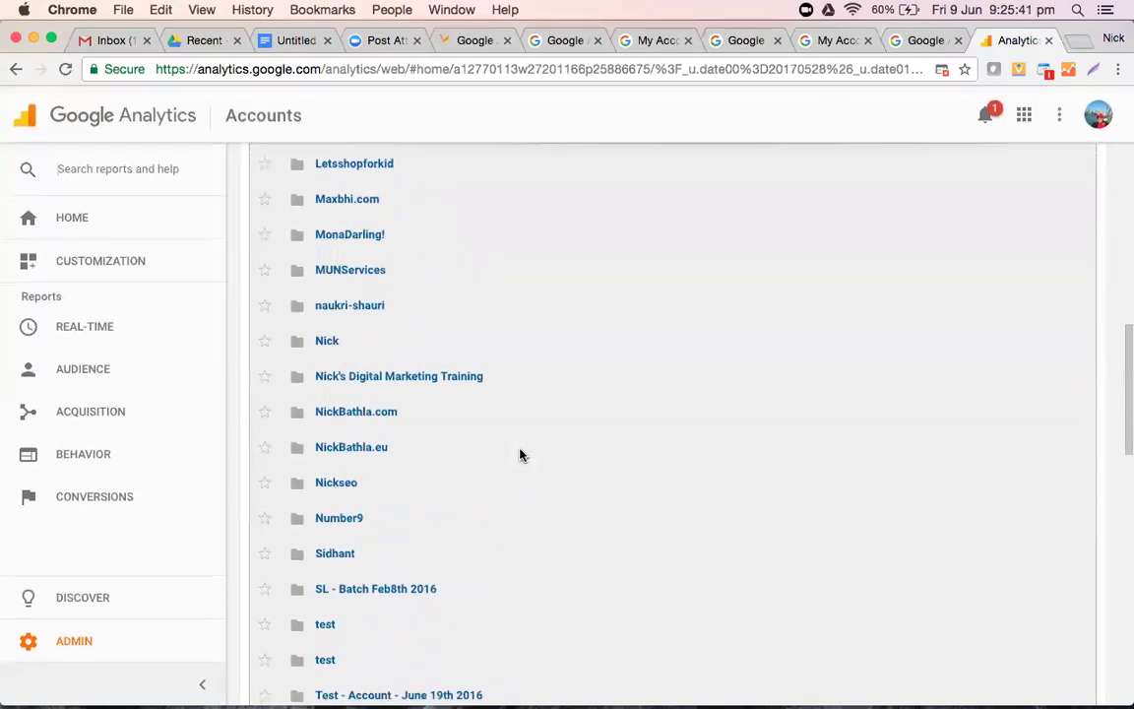
{"action": "scroll", "coordinate": [520, 454], "scroll_direction": "down", "scroll_amount": 8}
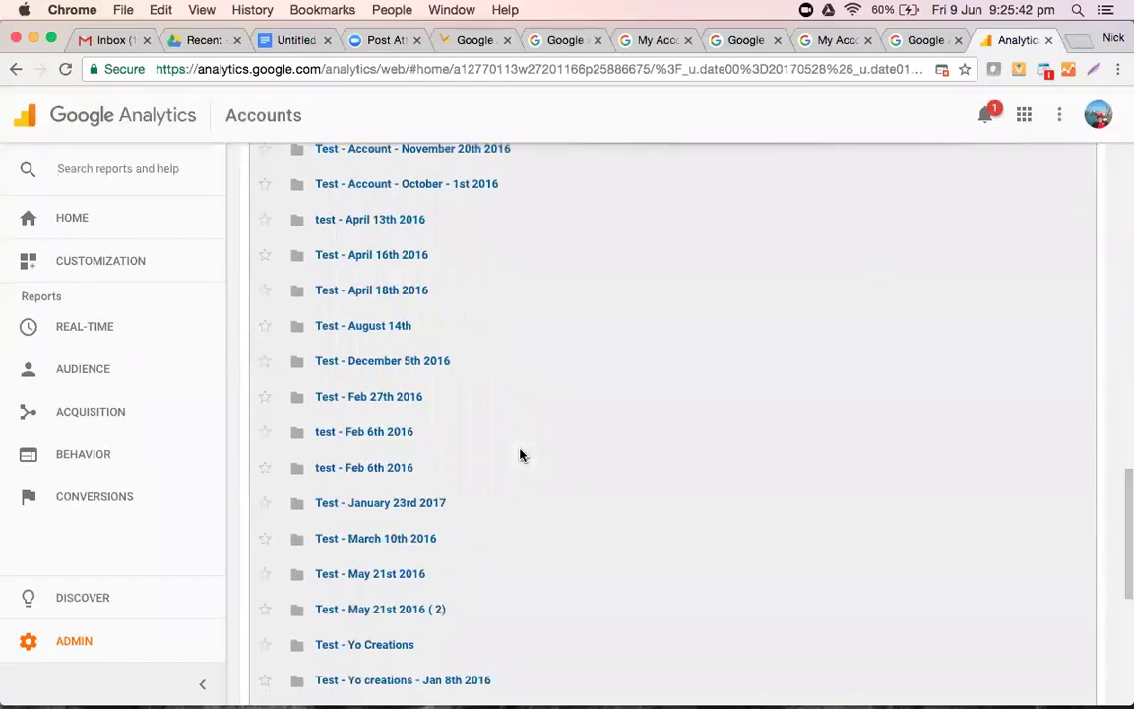
{"action": "scroll", "coordinate": [520, 455], "scroll_direction": "down", "scroll_amount": 2}
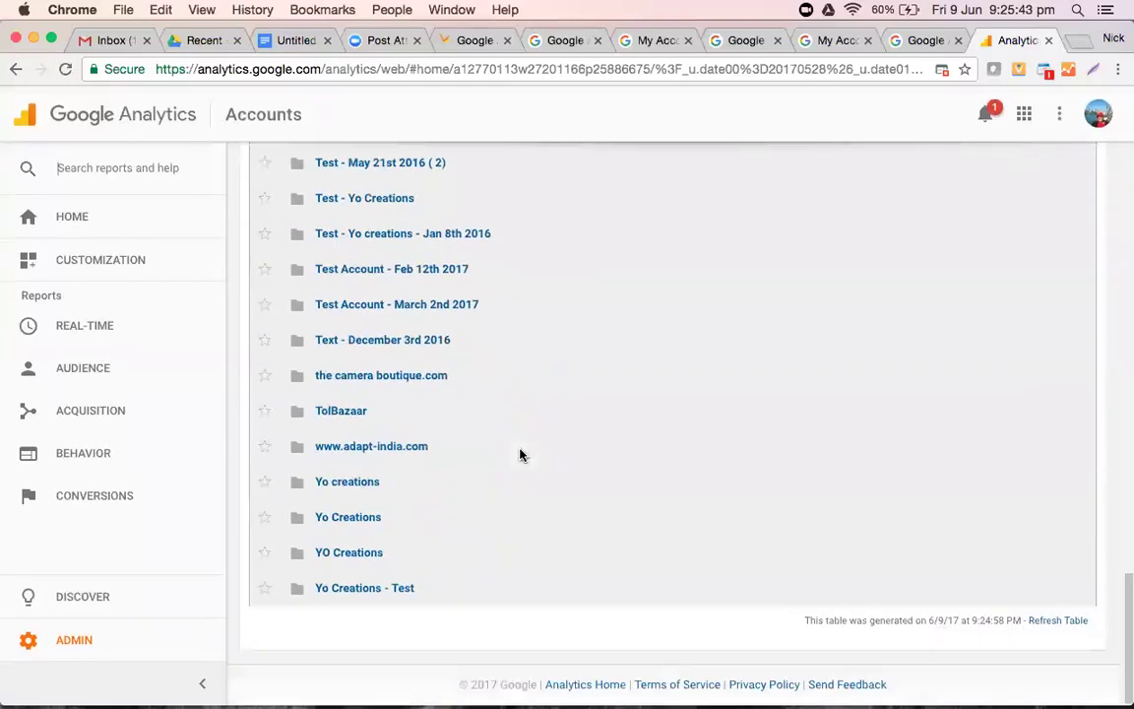
- Open the Maxbhi.com account and go to Home, showing 129K users and ₹478K revenue
{"action": "left_click", "coordinate": [93, 635]}
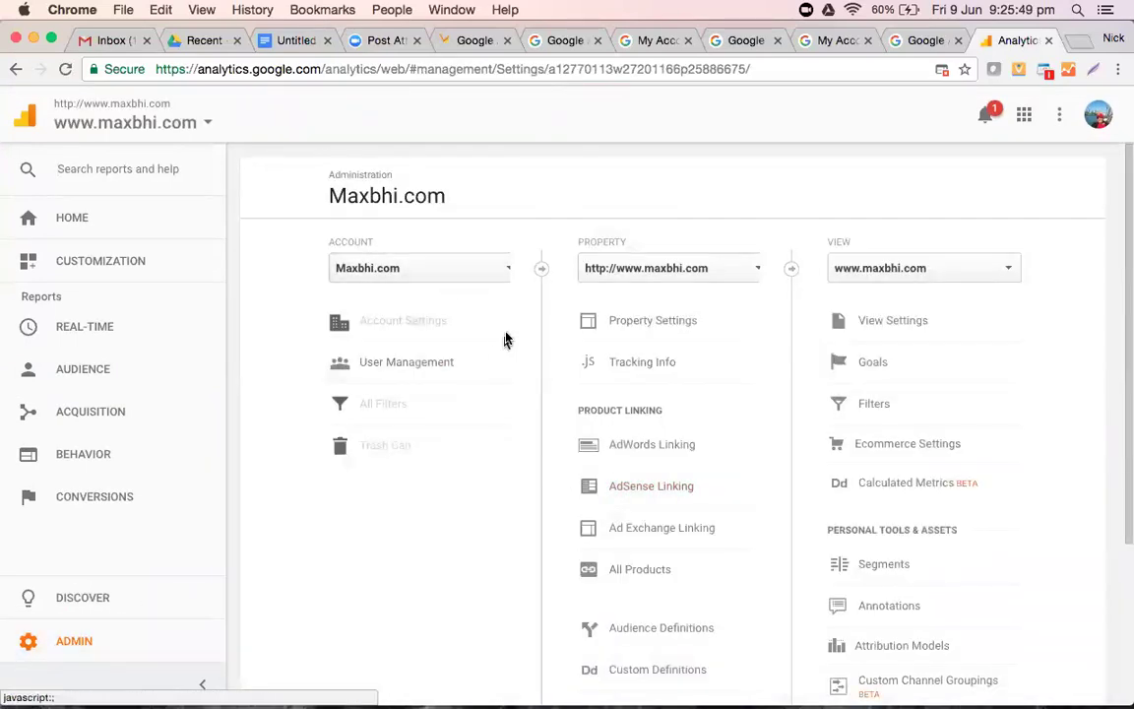
{"action": "scroll", "coordinate": [504, 336], "scroll_direction": "down", "scroll_amount": 4}
{"action": "scroll", "coordinate": [504, 337], "scroll_direction": "up", "scroll_amount": 4}
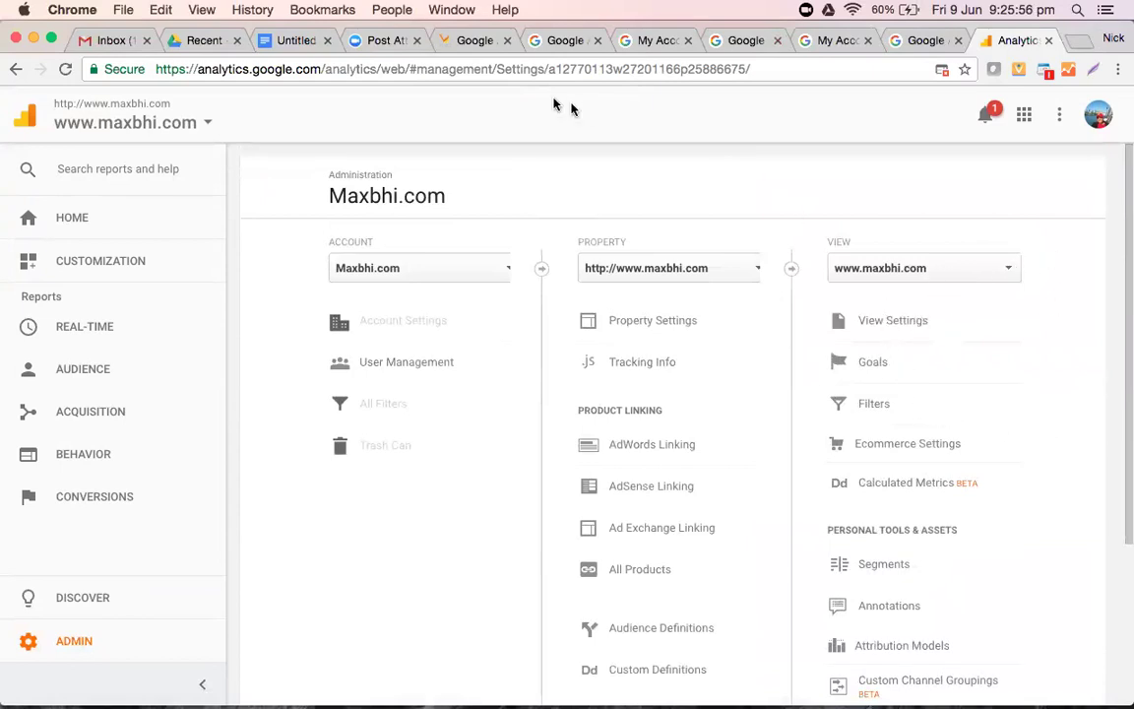
{"action": "scroll", "coordinate": [836, 192], "scroll_direction": "down", "scroll_amount": 5}
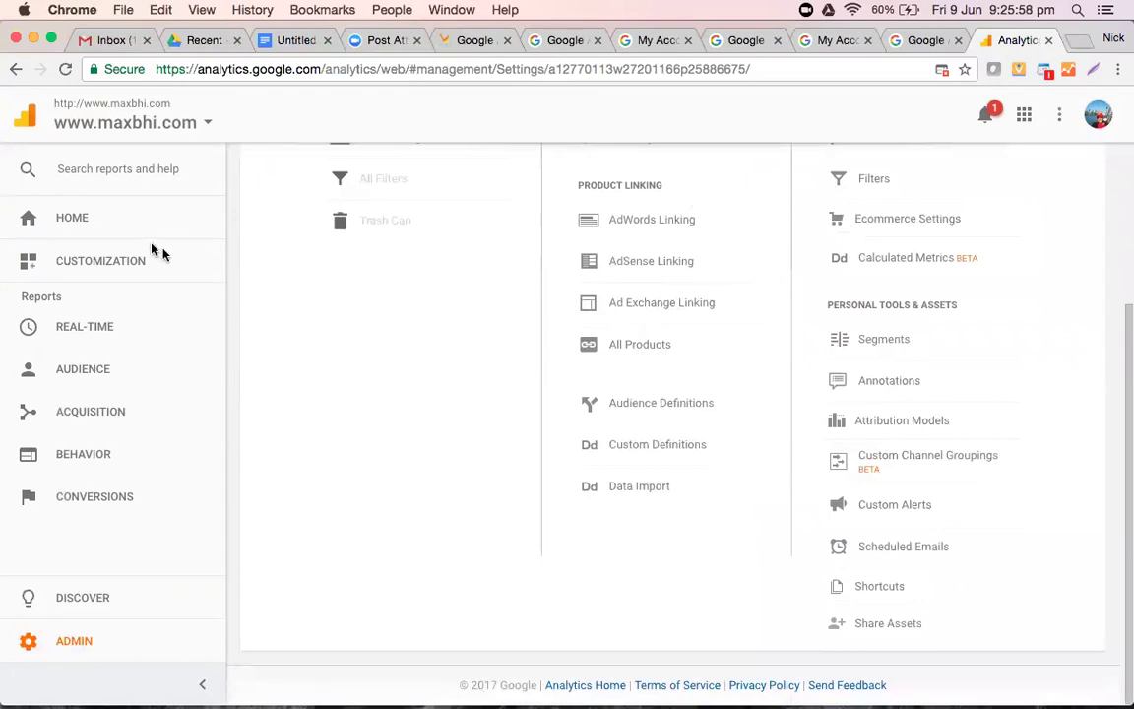
{"action": "left_click", "coordinate": [69, 219]}
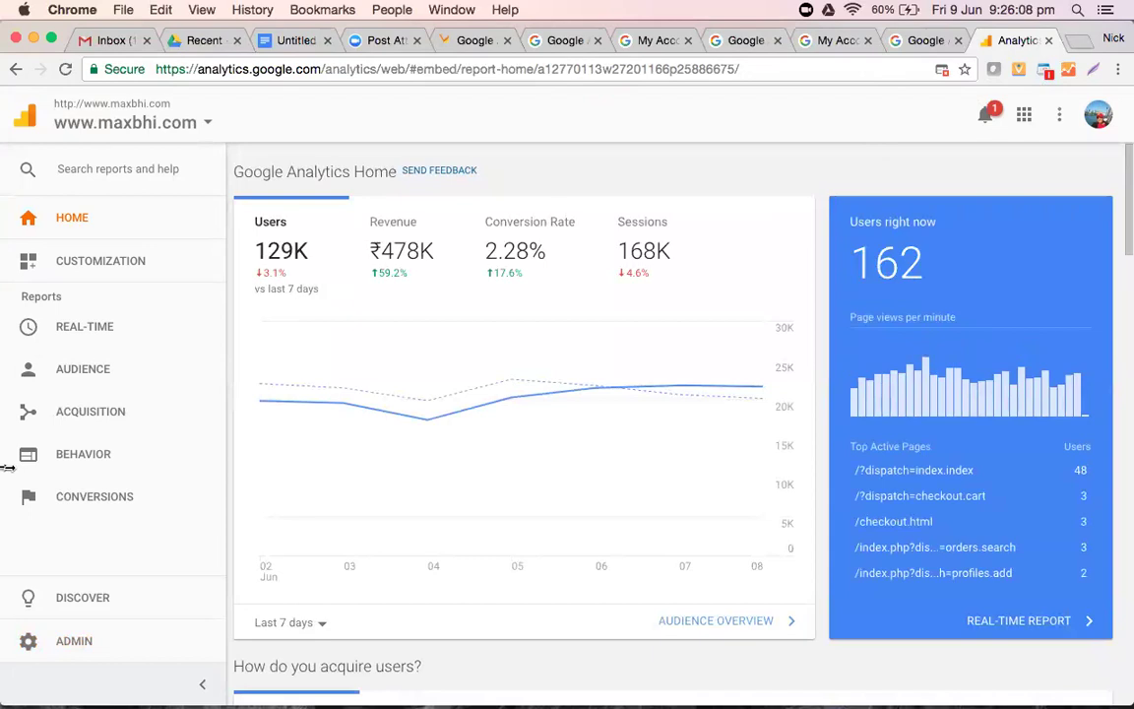
- Expand Audience, then Acquisition and its All Traffic group in the left sidebar
{"action": "left_click", "coordinate": [74, 374]}
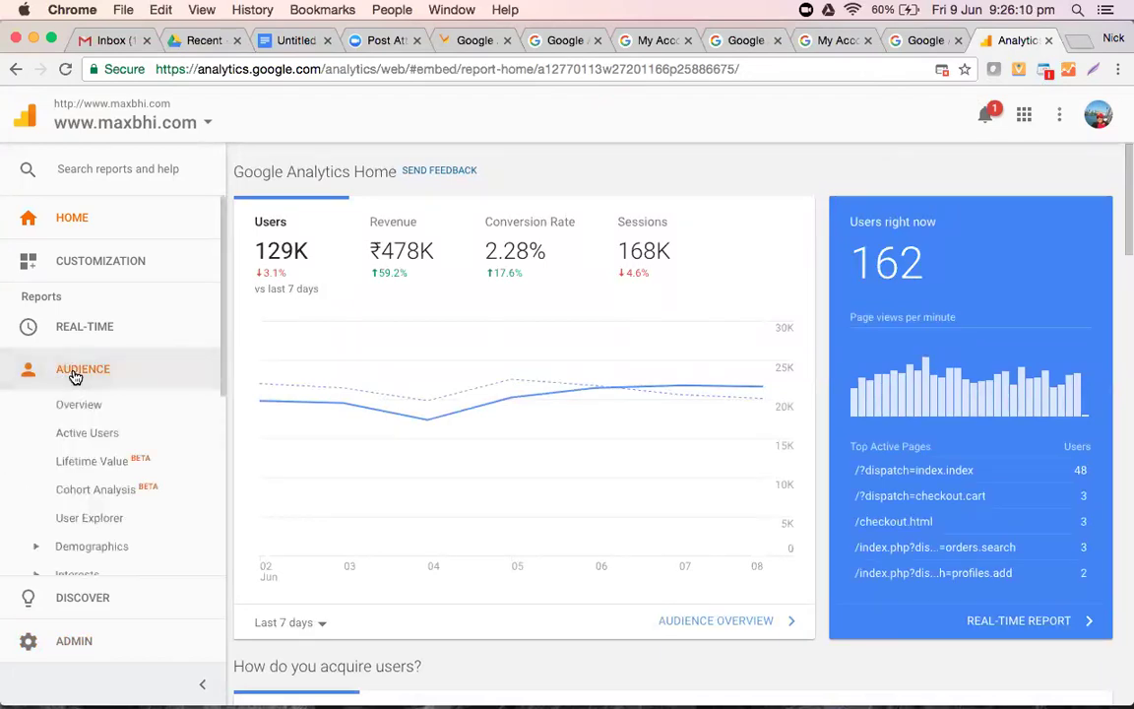
{"action": "scroll", "coordinate": [113, 494], "scroll_direction": "down", "scroll_amount": 5}
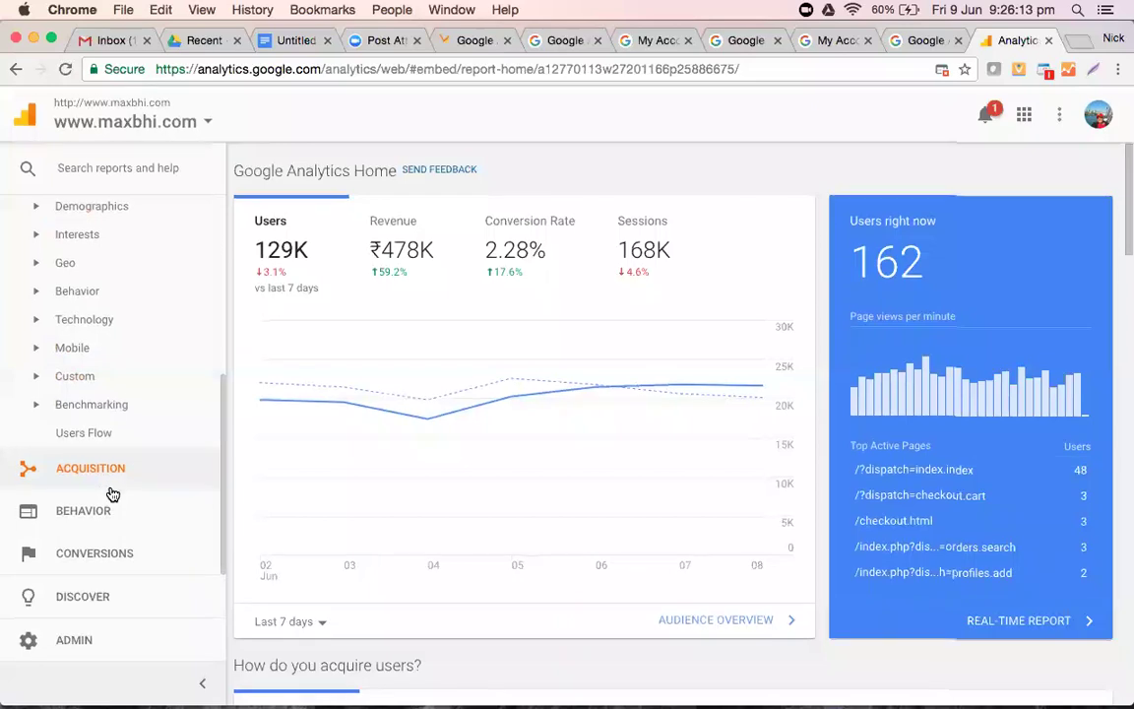
{"action": "scroll", "coordinate": [79, 581], "scroll_direction": "down", "scroll_amount": 1}
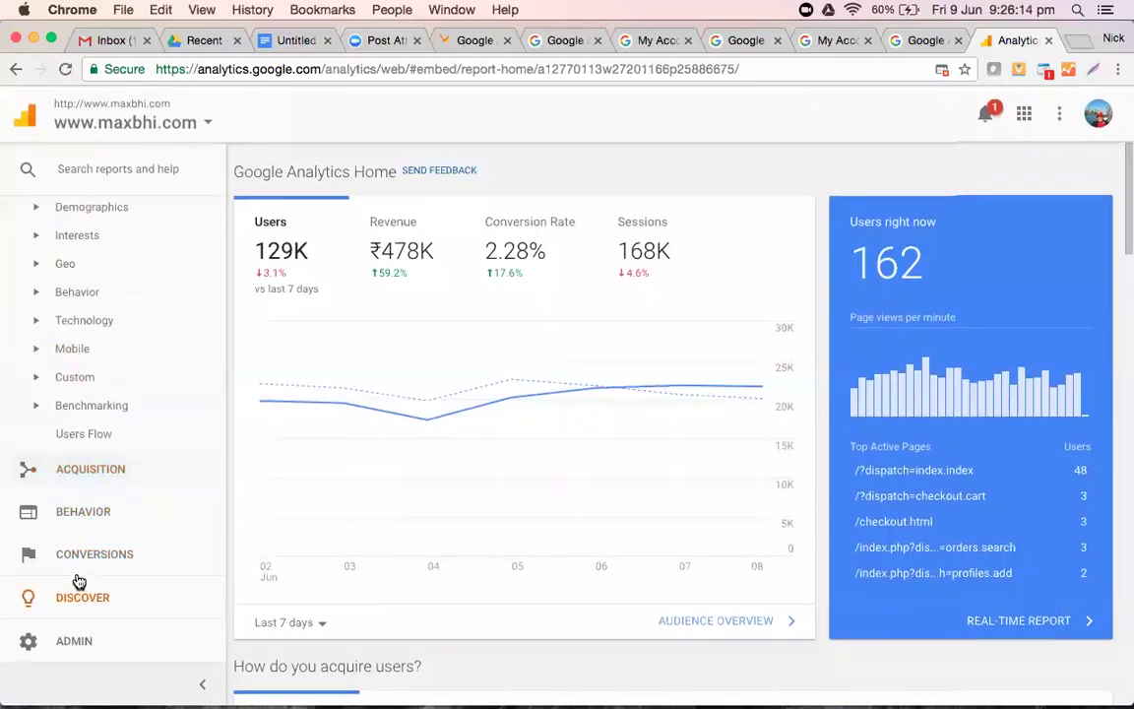
{"action": "left_click", "coordinate": [92, 467]}
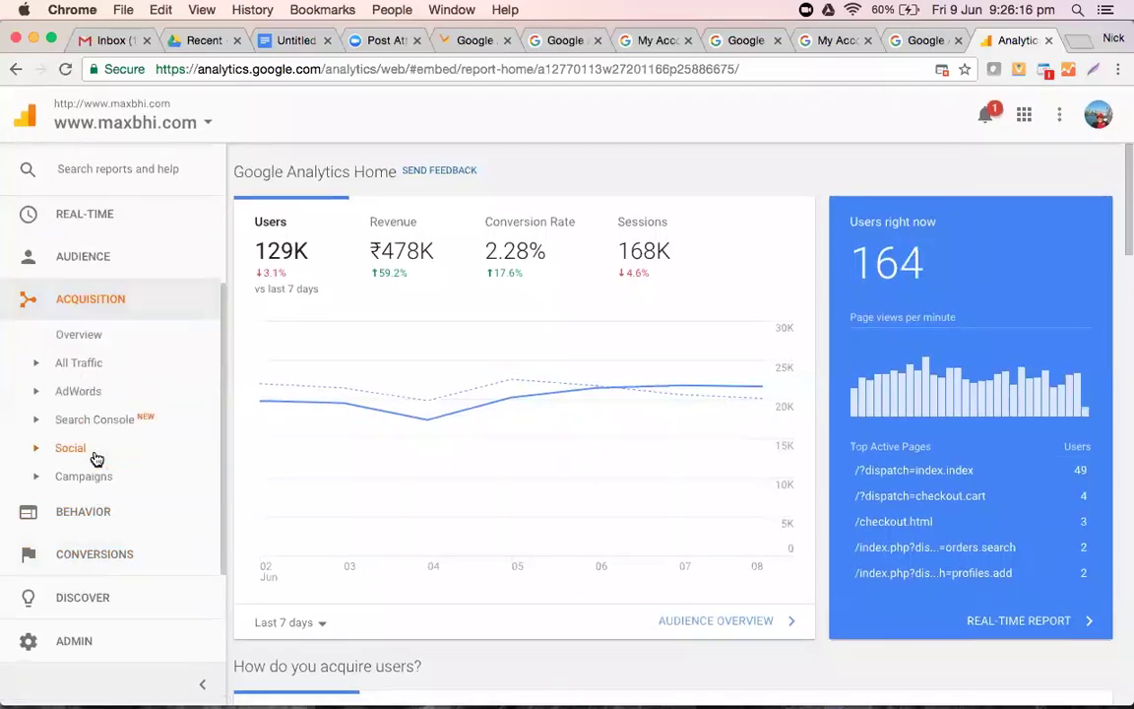
{"action": "left_click", "coordinate": [82, 364]}
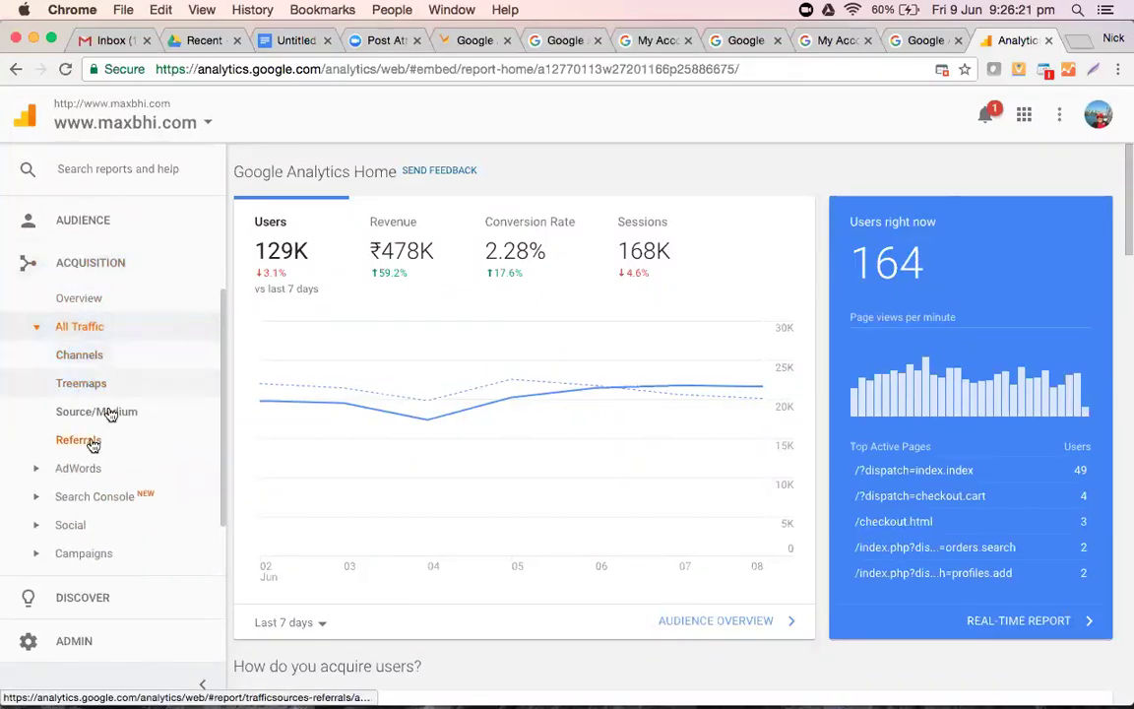
- Open the Source/Medium report and review its table, where google / organic leads with 106,319 sessions
{"action": "left_click", "coordinate": [110, 413]}
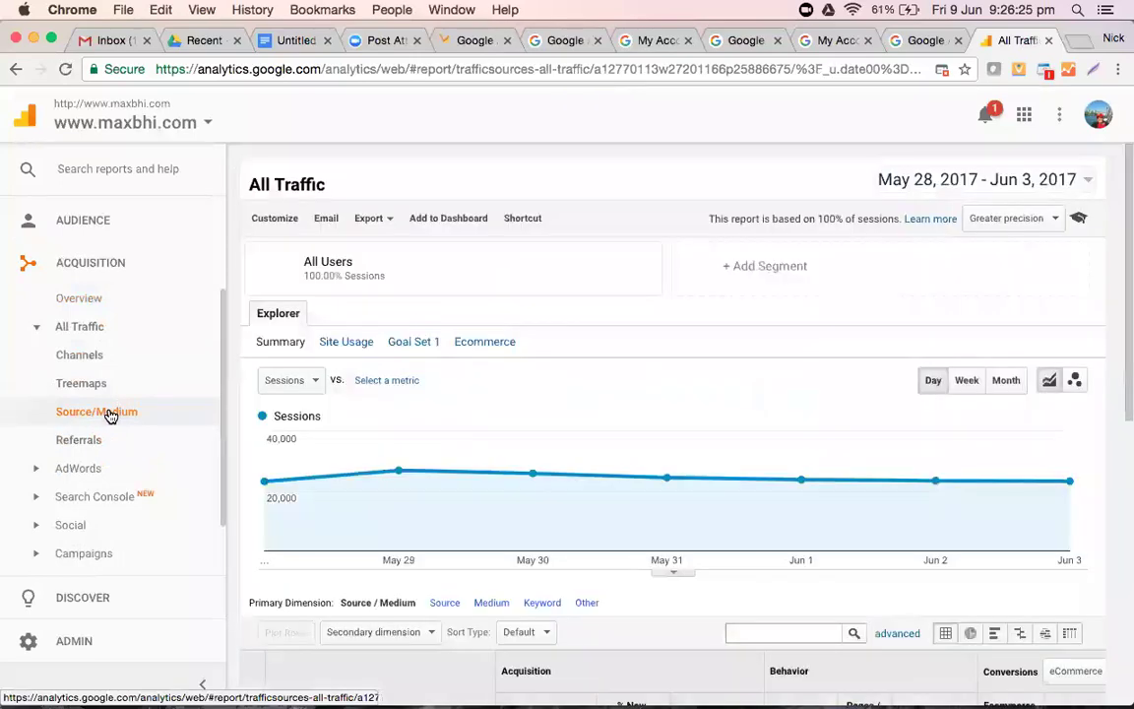
{"action": "mouse_move", "coordinate": [569, 455]}
{"action": "scroll", "coordinate": [569, 454], "scroll_direction": "down", "scroll_amount": 5}
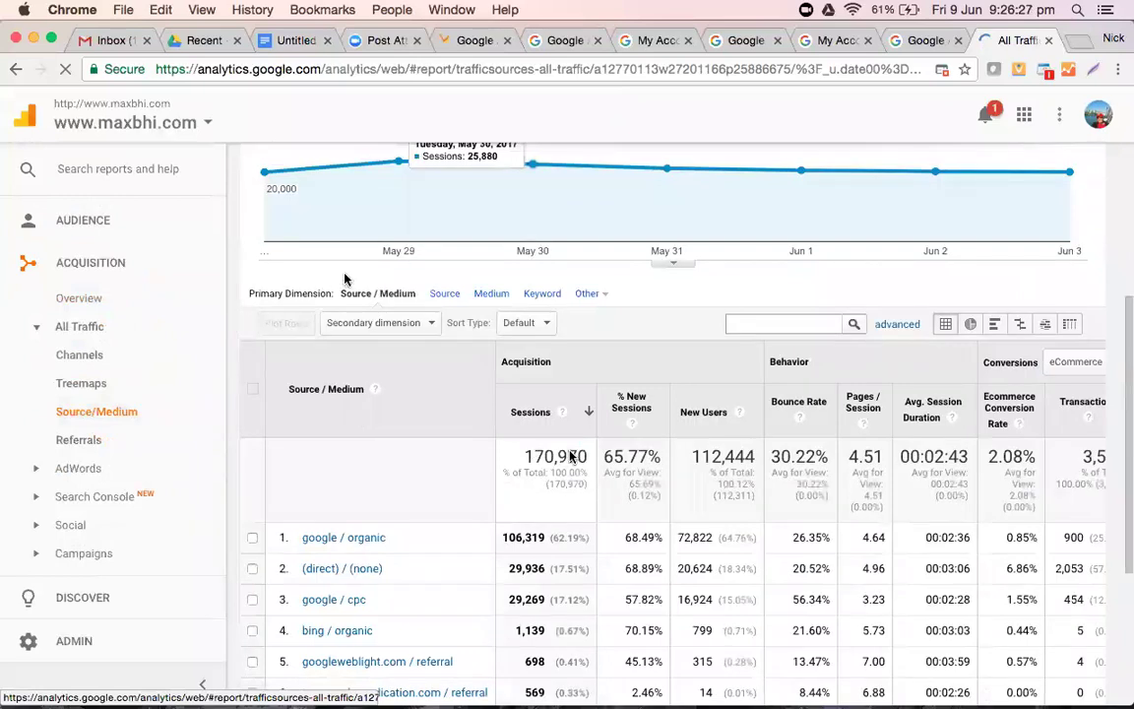
{"action": "scroll", "coordinate": [345, 278], "scroll_direction": "down", "scroll_amount": 4}
{"action": "scroll", "coordinate": [462, 344], "scroll_direction": "up", "scroll_amount": 2}
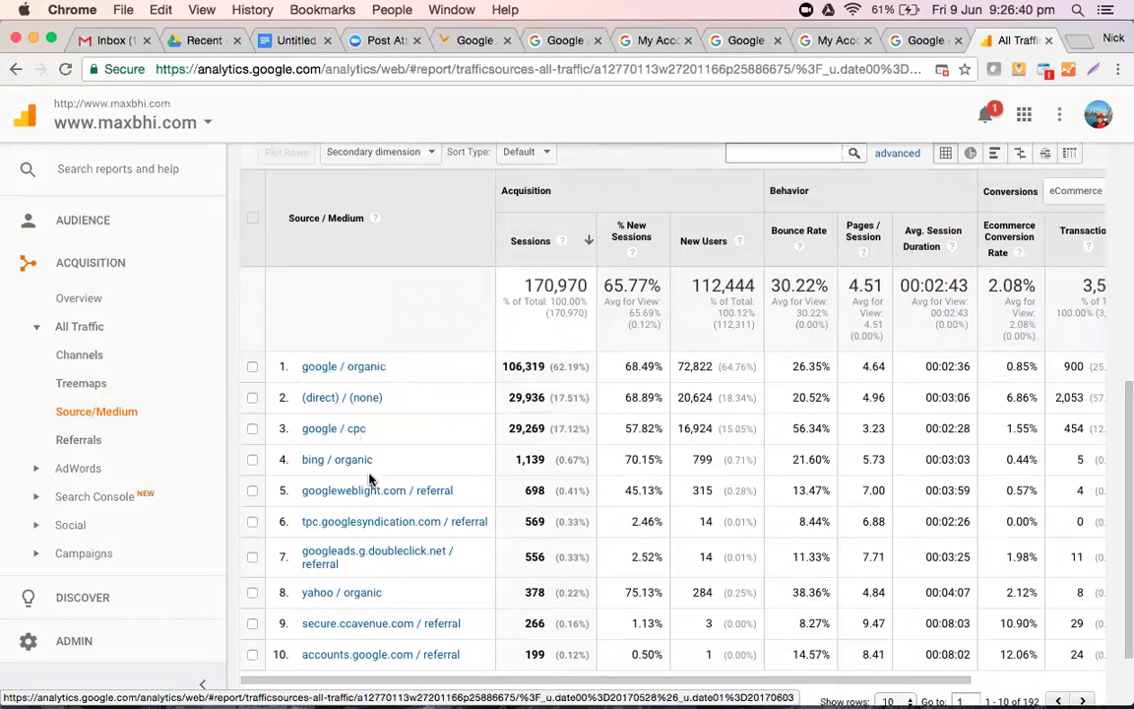
{"action": "scroll", "coordinate": [369, 479], "scroll_direction": "down", "scroll_amount": 2}
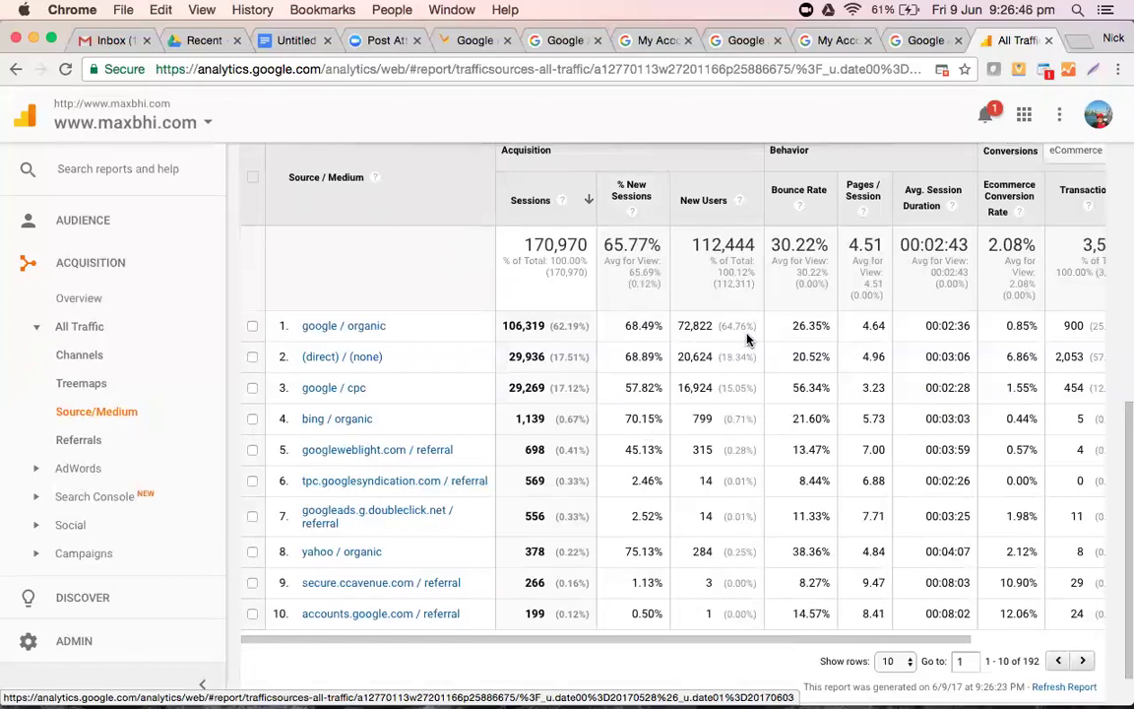
{"action": "scroll", "coordinate": [746, 339], "scroll_direction": "right", "scroll_amount": 3}
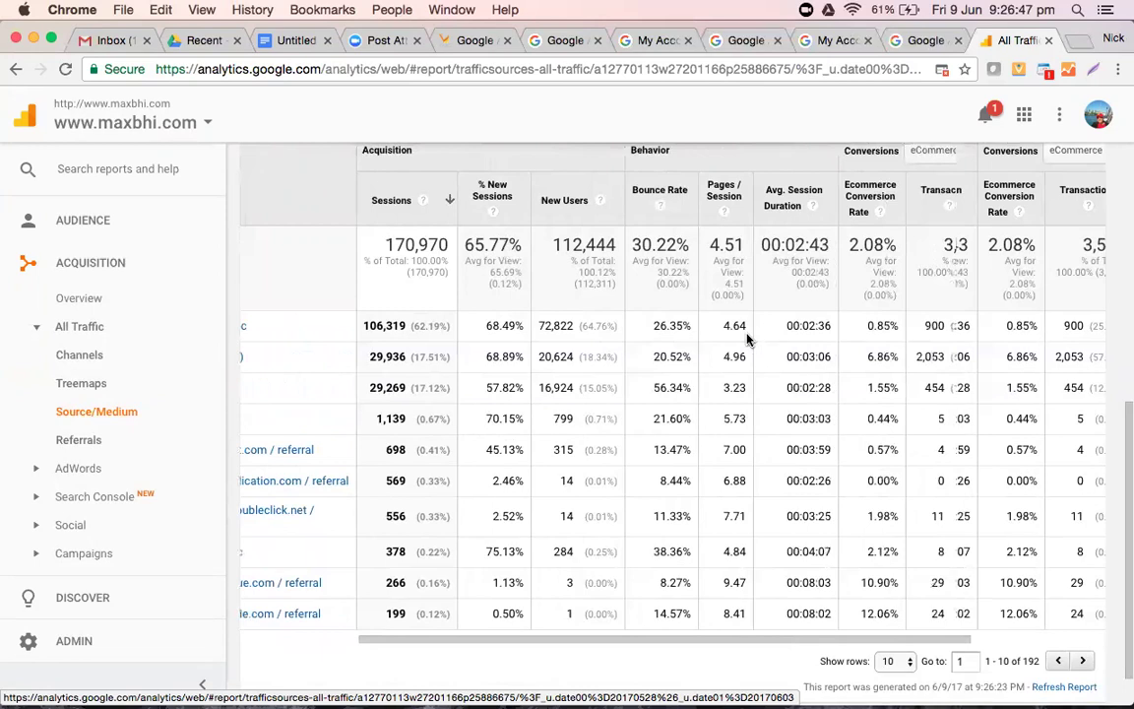
{"action": "scroll", "coordinate": [746, 340], "scroll_direction": "right", "scroll_amount": 1}
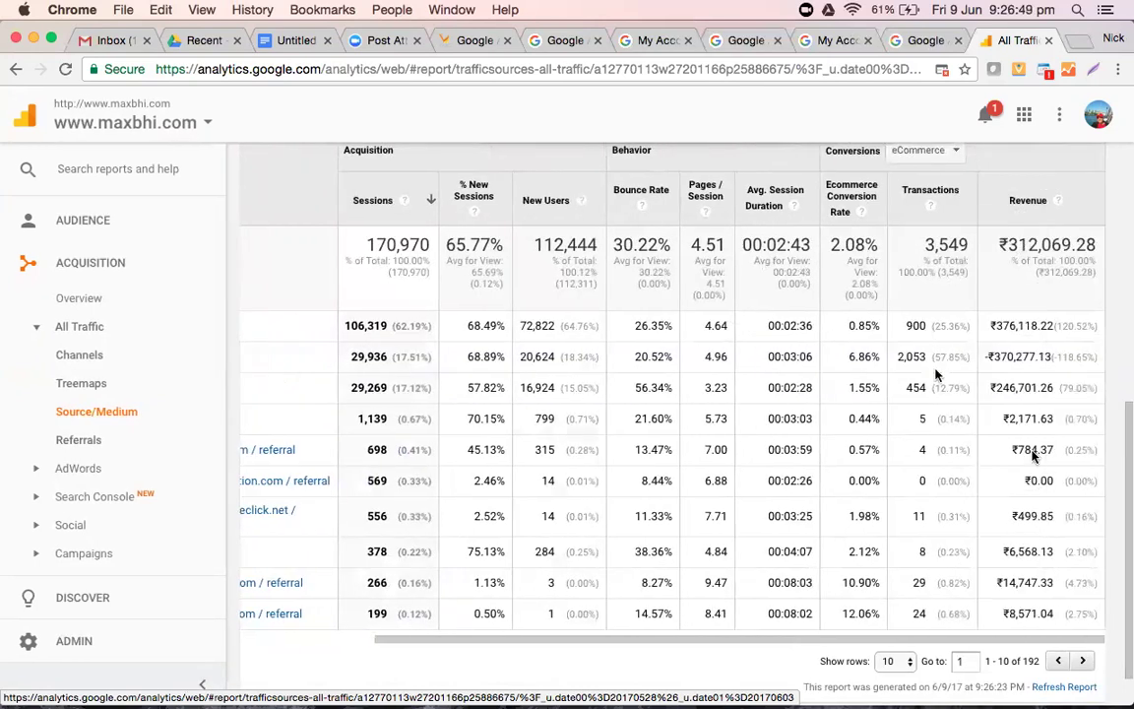
{"action": "scroll", "coordinate": [799, 352], "scroll_direction": "left", "scroll_amount": 5}
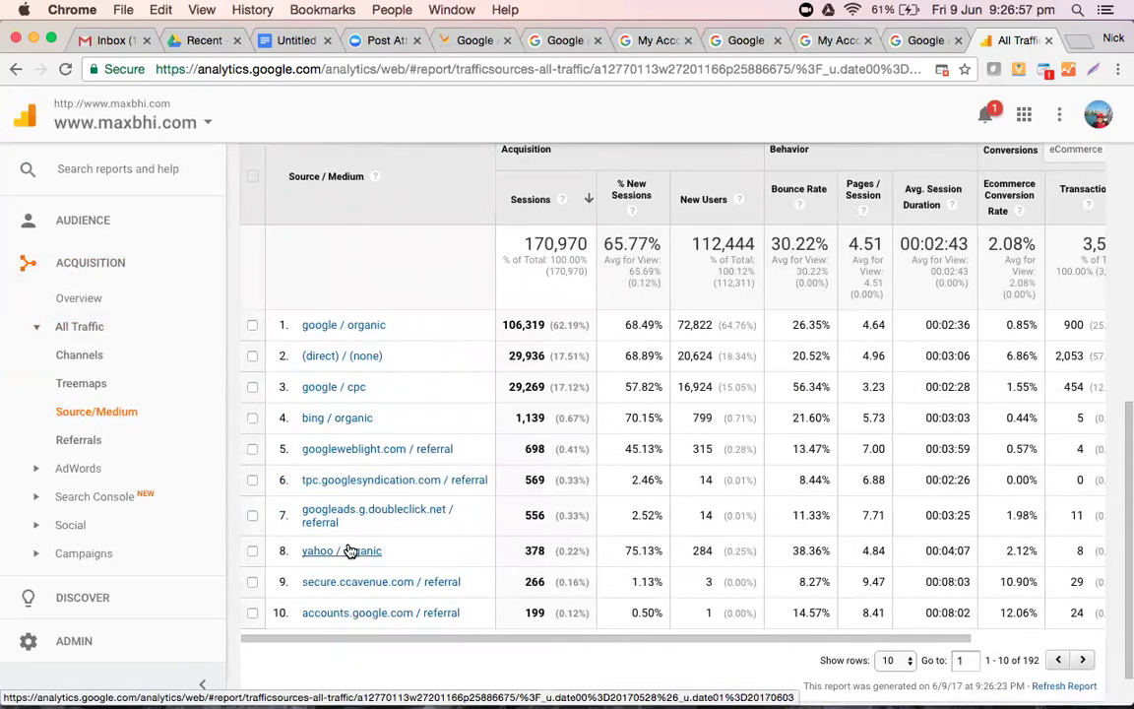
- Open AdWords Campaigns and review the campaign table, led by shopping-all at 44,398 clicks
{"action": "left_click", "coordinate": [61, 469]}
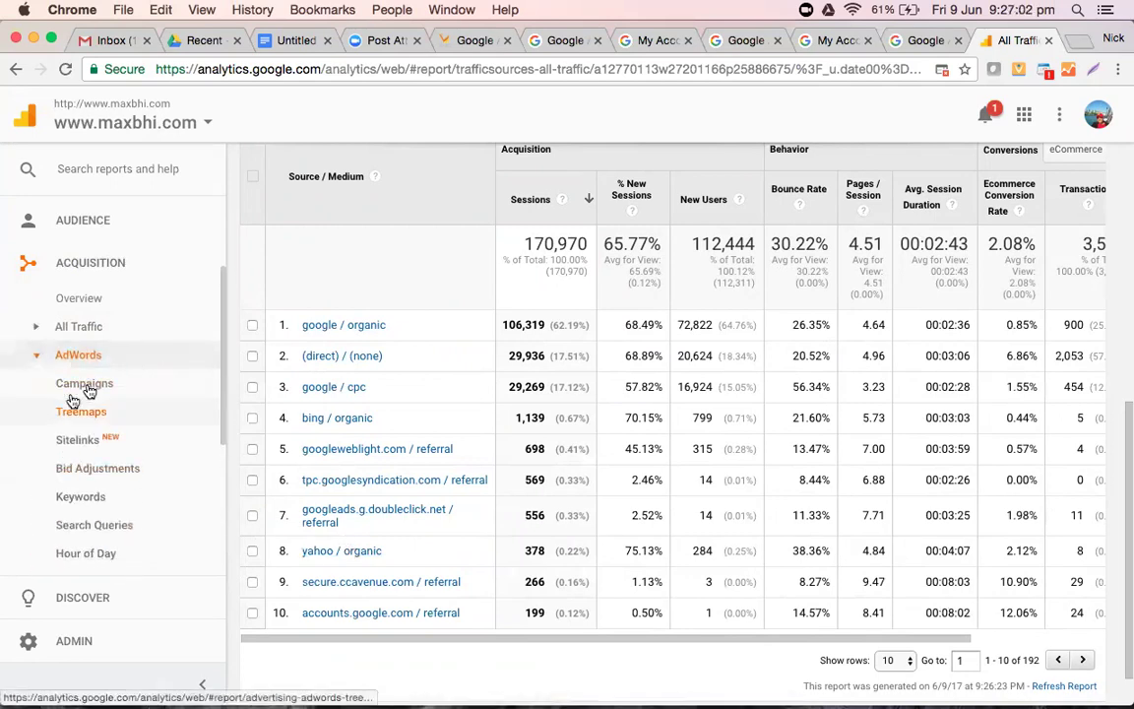
{"action": "left_click", "coordinate": [86, 386]}
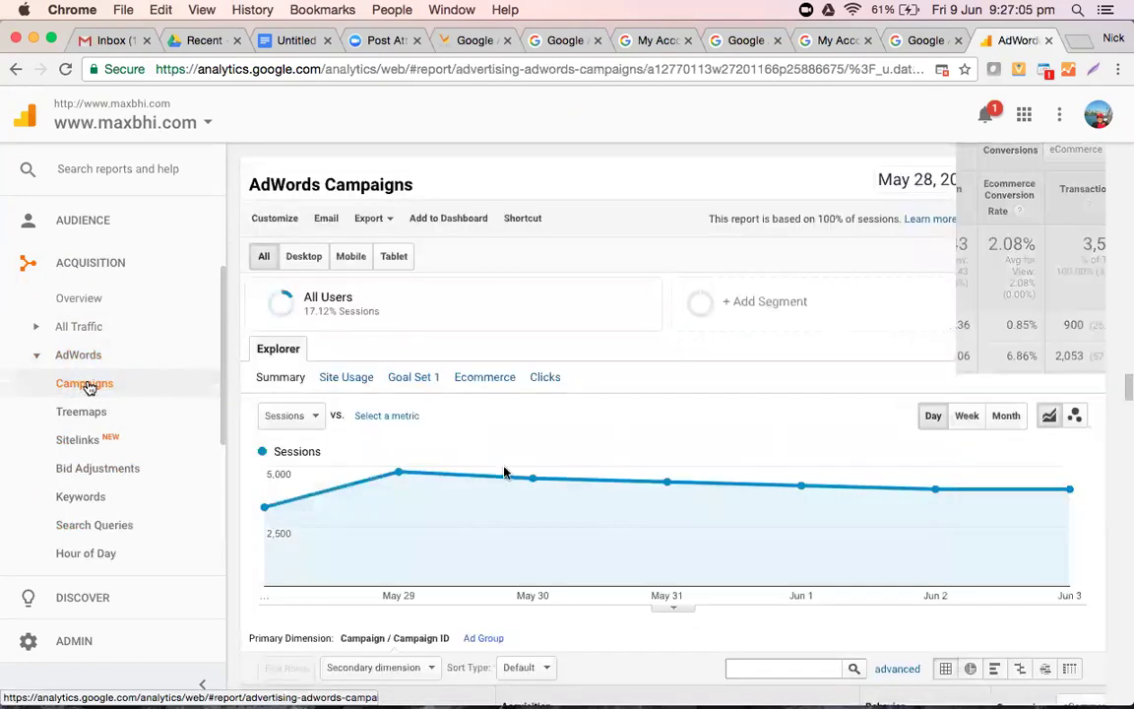
{"action": "scroll", "coordinate": [511, 468], "scroll_direction": "down", "scroll_amount": 10}
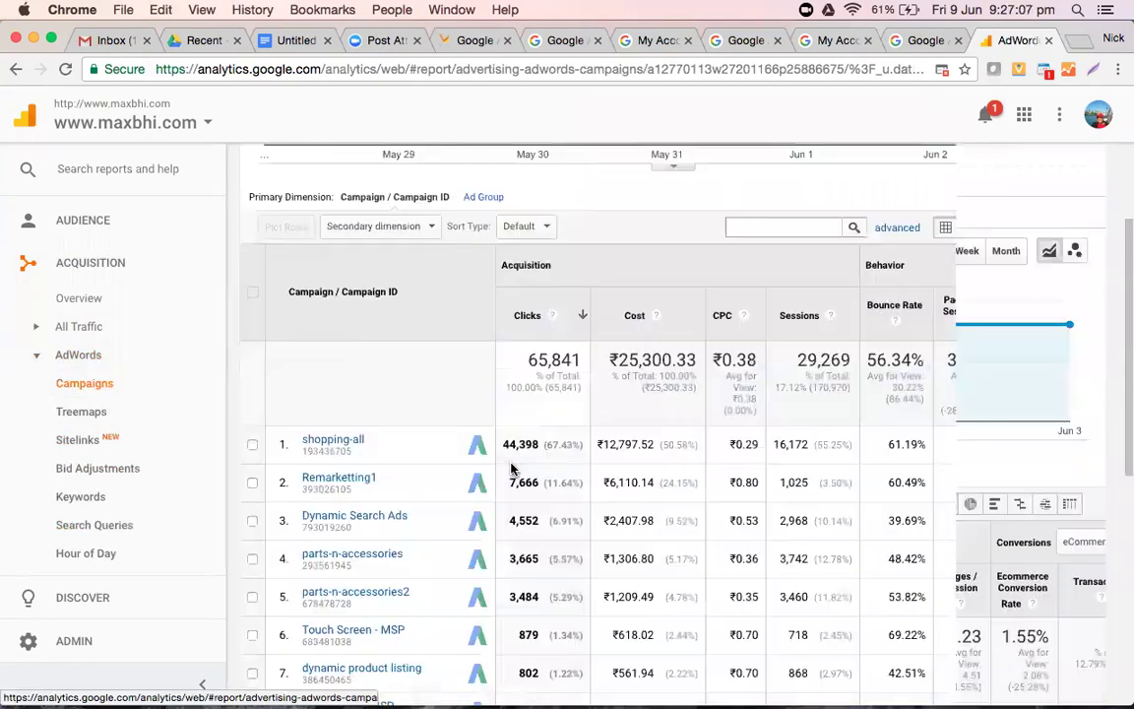